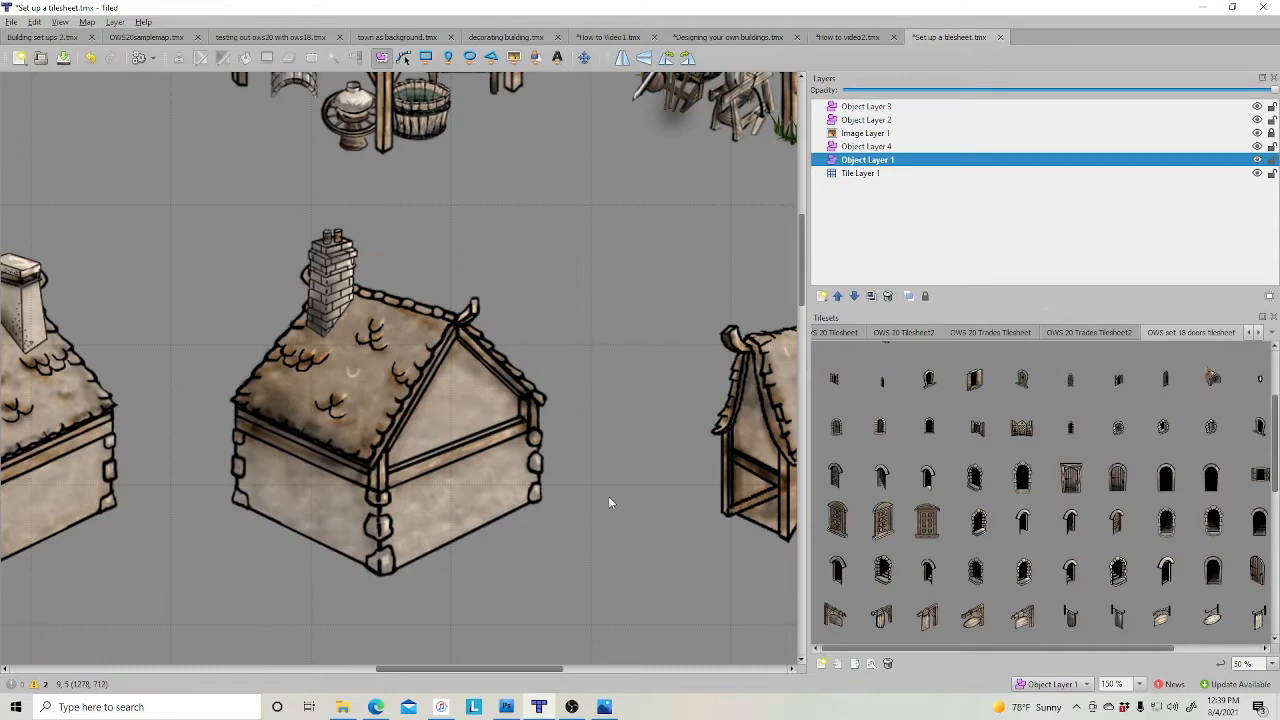
pyautogui.scroll(2, 634, 481)
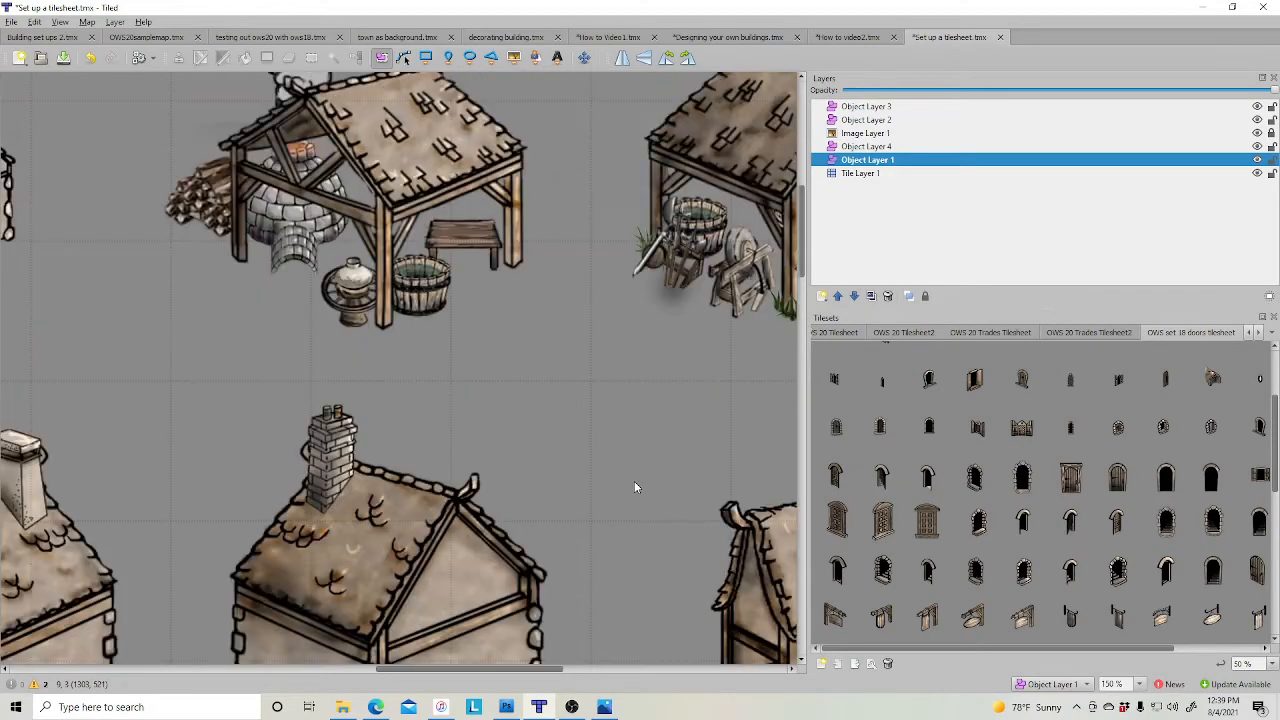
pyautogui.scroll(-2, 634, 481)
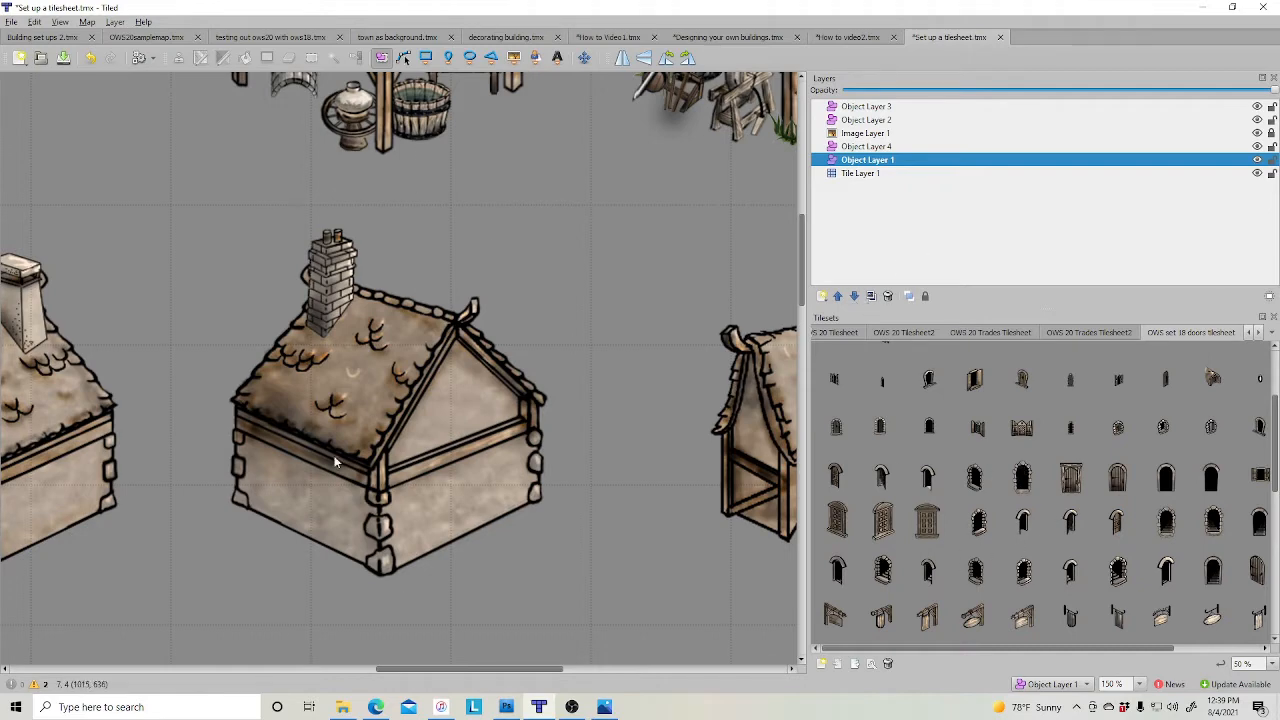
# - Insert the stacked plates tile from OWS 20 Tilesheet2 on Object Layer 4, shrink it, and set it on the pottery shelter's table
pyautogui.scroll(4, 672, 398)
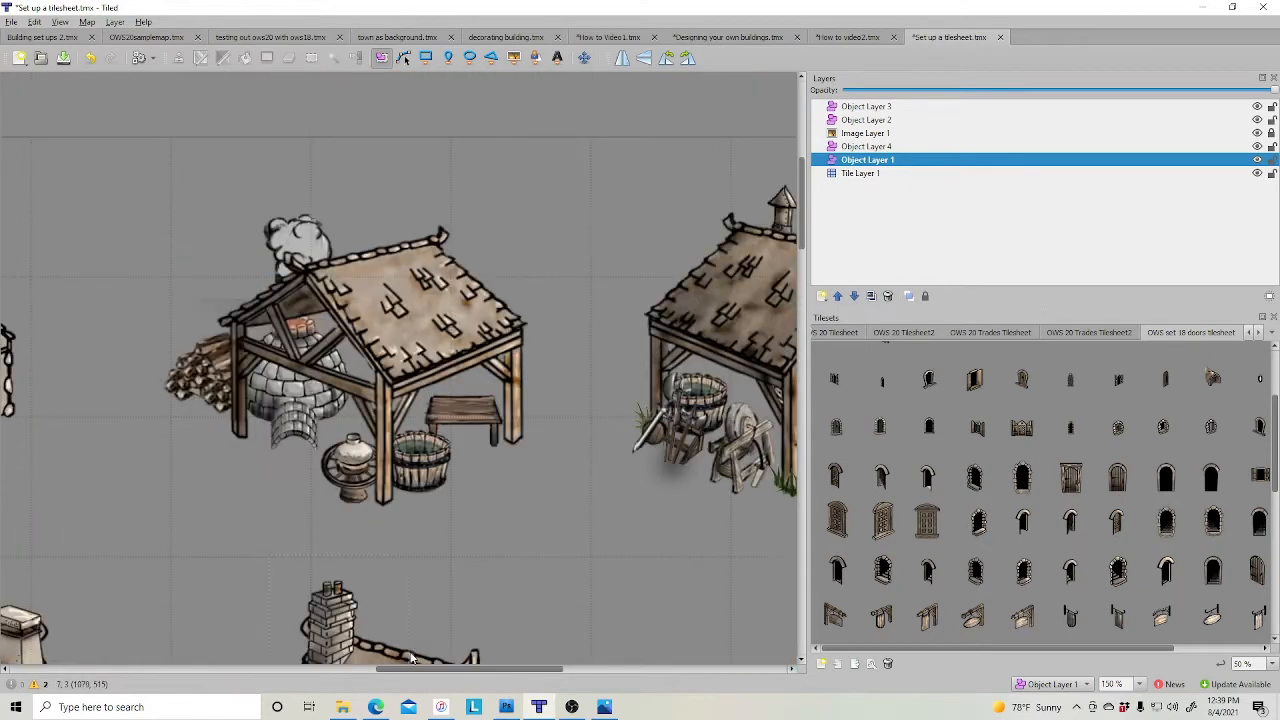
pyautogui.moveTo(418, 677)
pyautogui.mouseDown()
pyautogui.moveTo(519, 673)
pyautogui.moveTo(413, 675)
pyautogui.mouseUp()
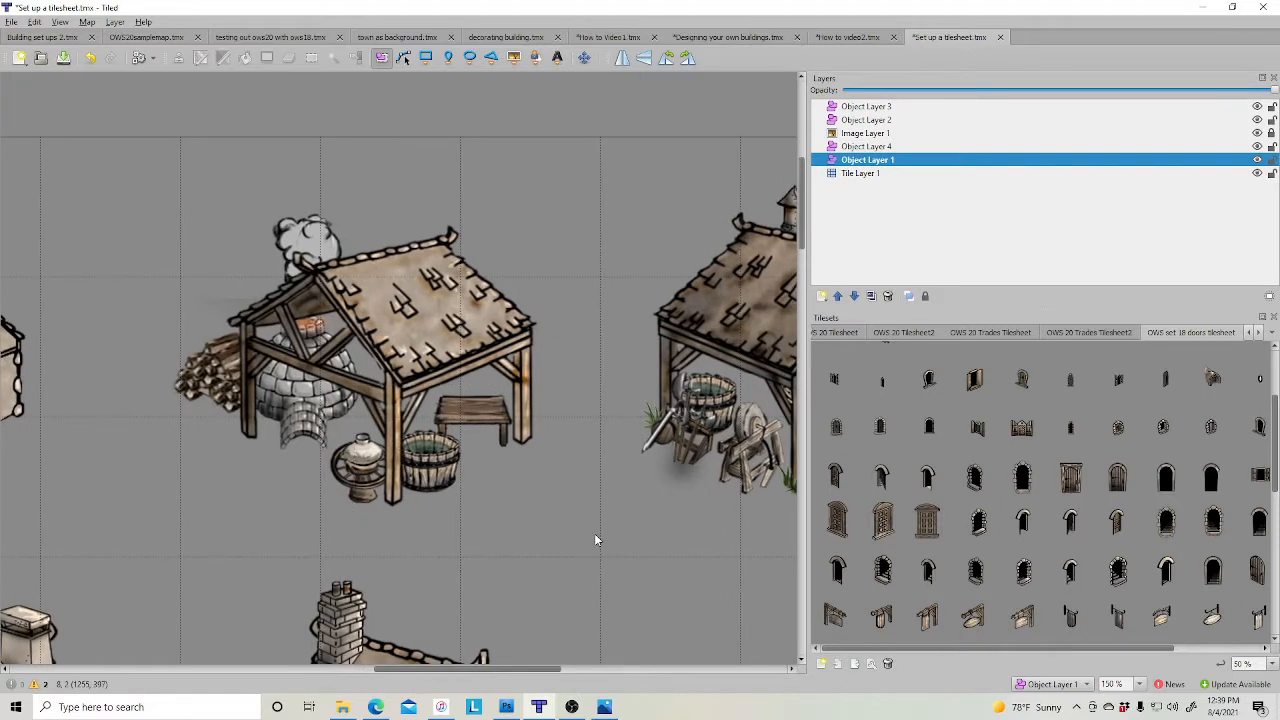
pyautogui.click(847, 336)
pyautogui.scroll(5, 954, 435)
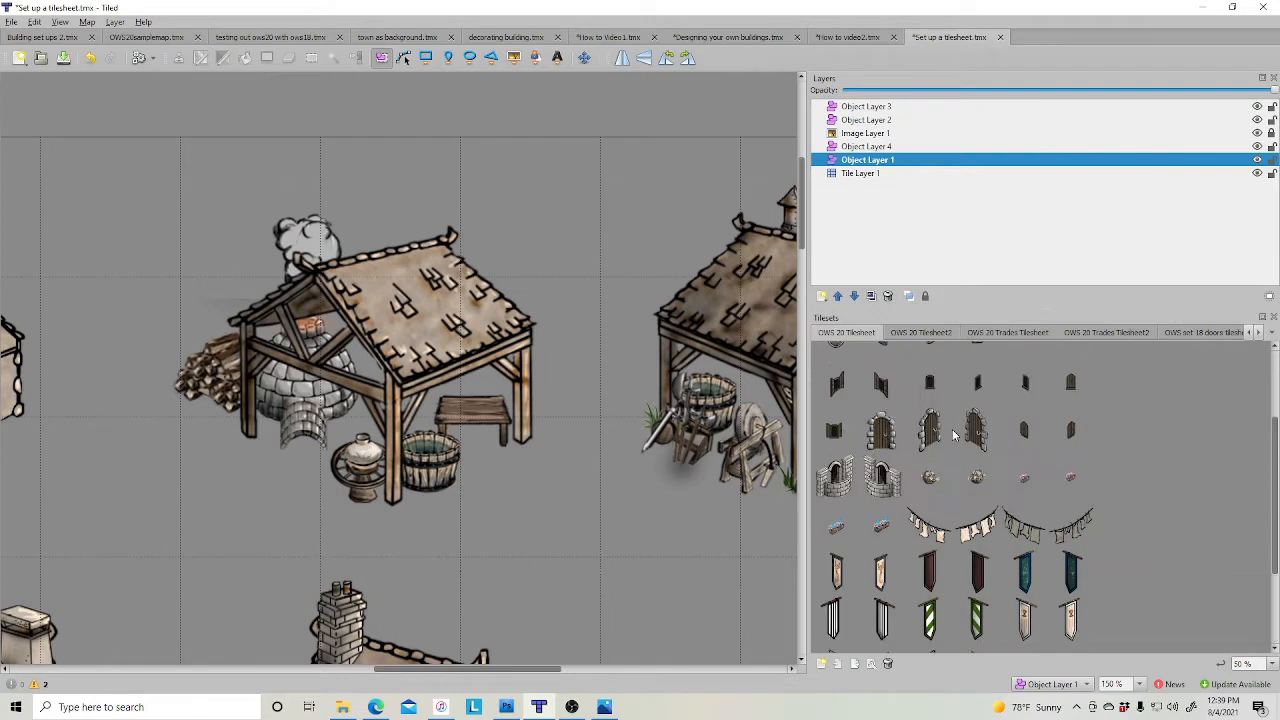
pyautogui.click(927, 336)
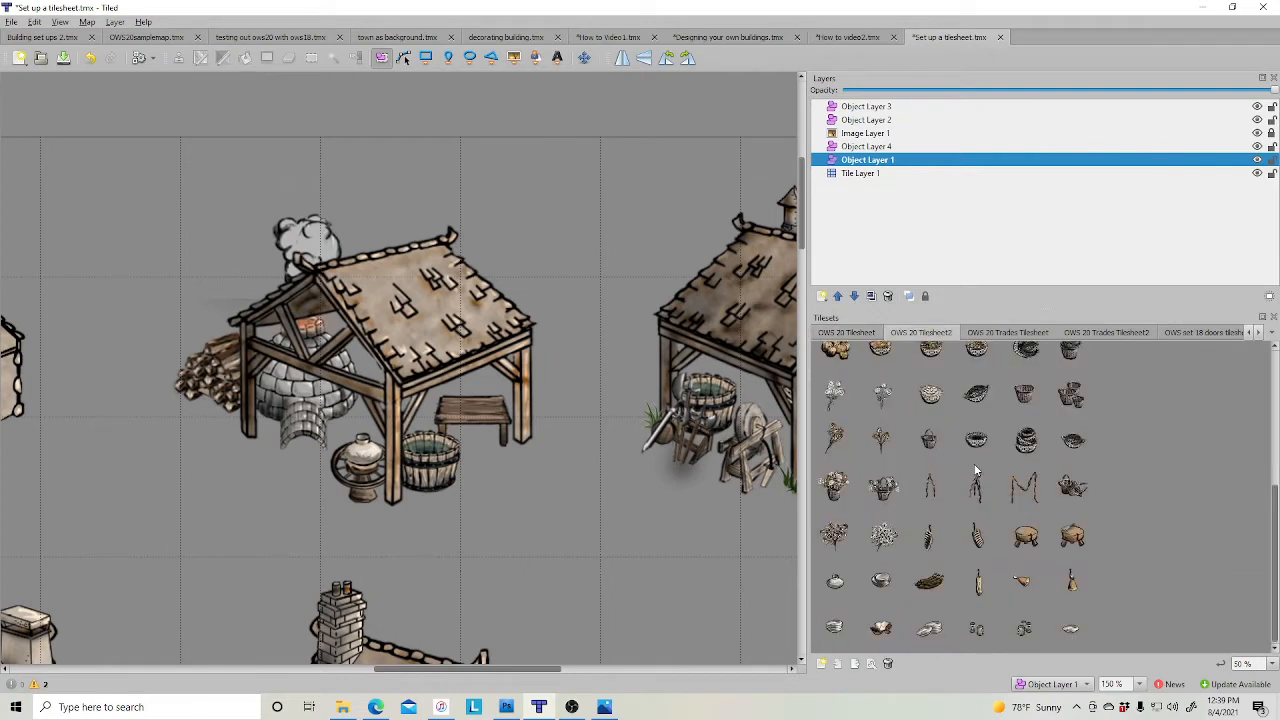
pyautogui.click(928, 632)
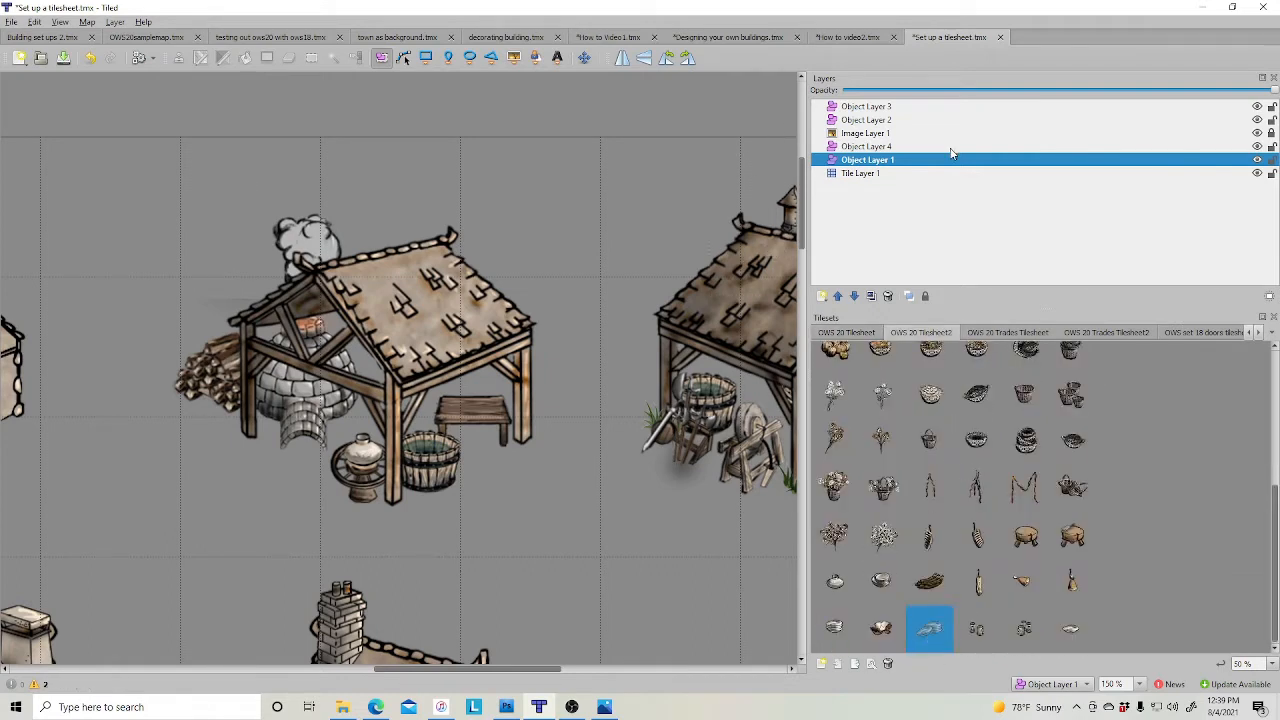
pyautogui.click(870, 147)
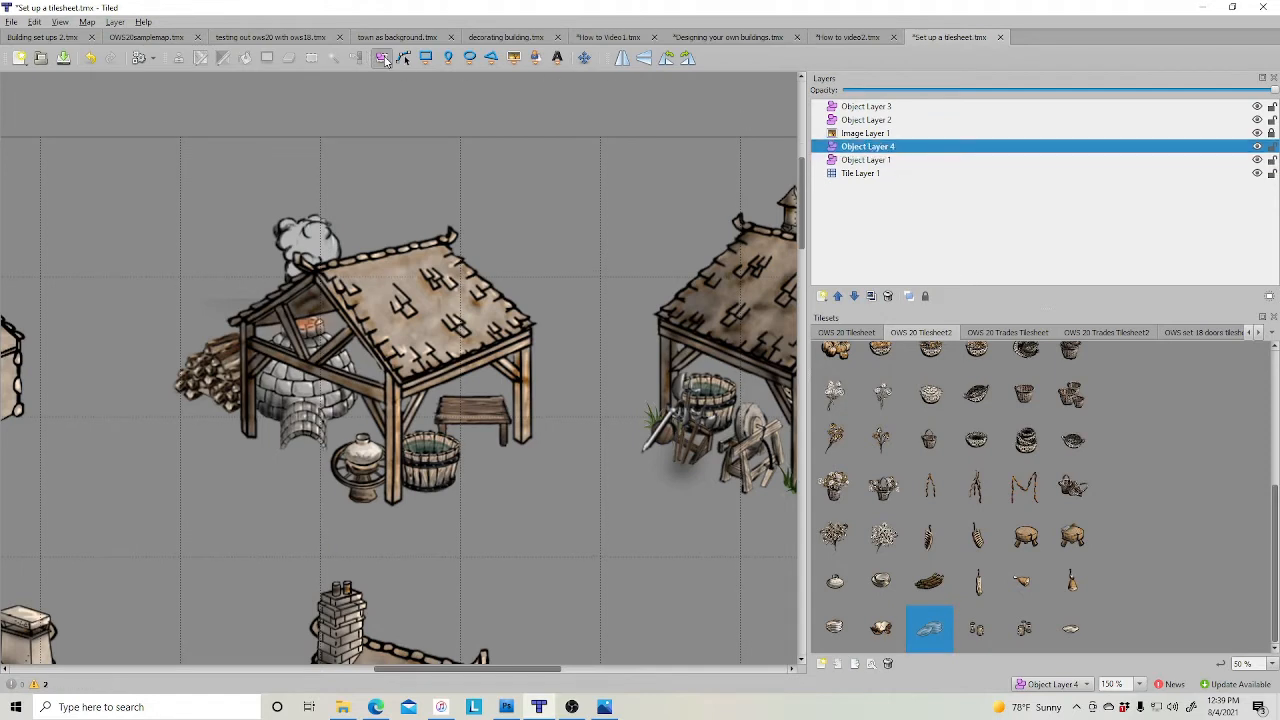
pyautogui.click(513, 57)
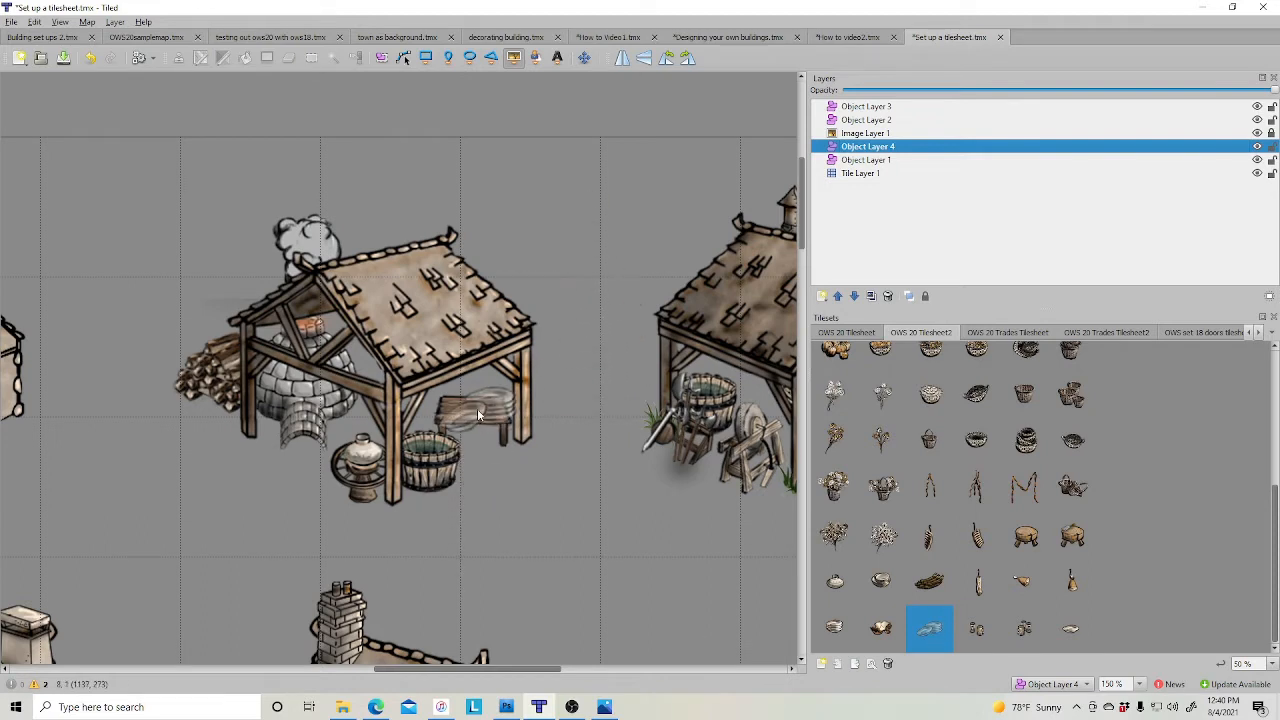
pyautogui.click(381, 57)
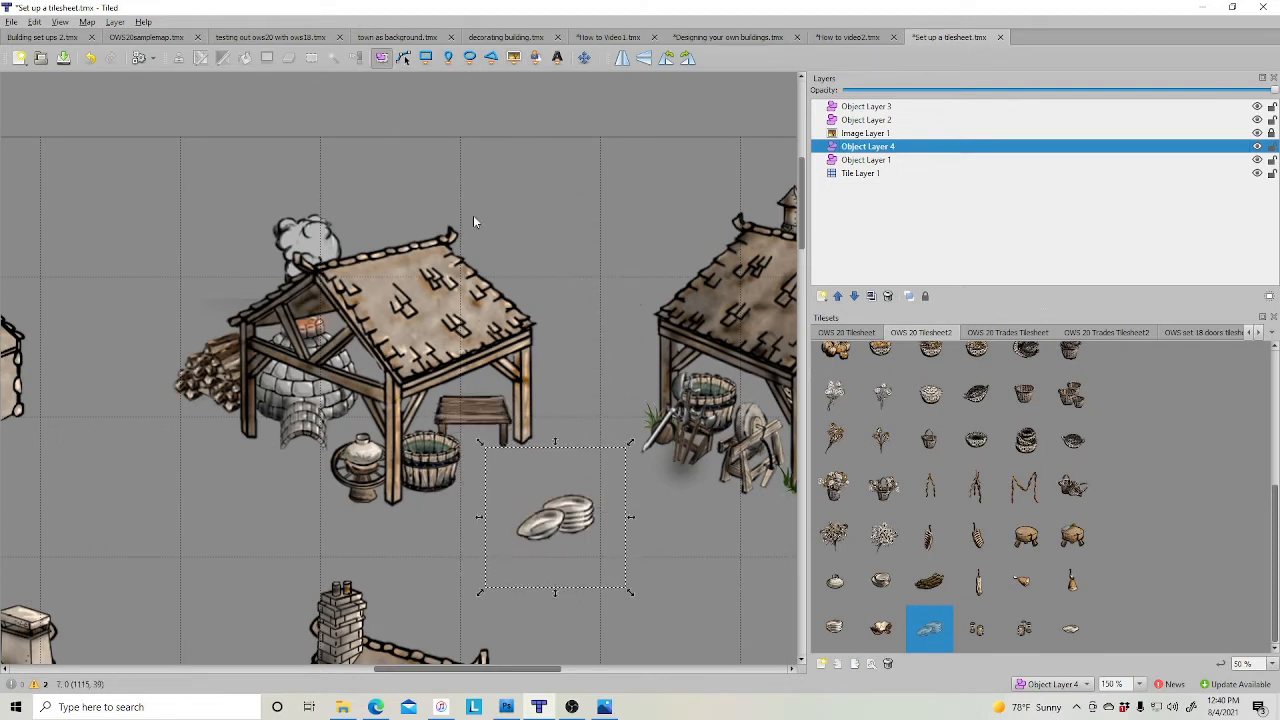
pyautogui.moveTo(629, 591); pyautogui.dragTo(550, 519)
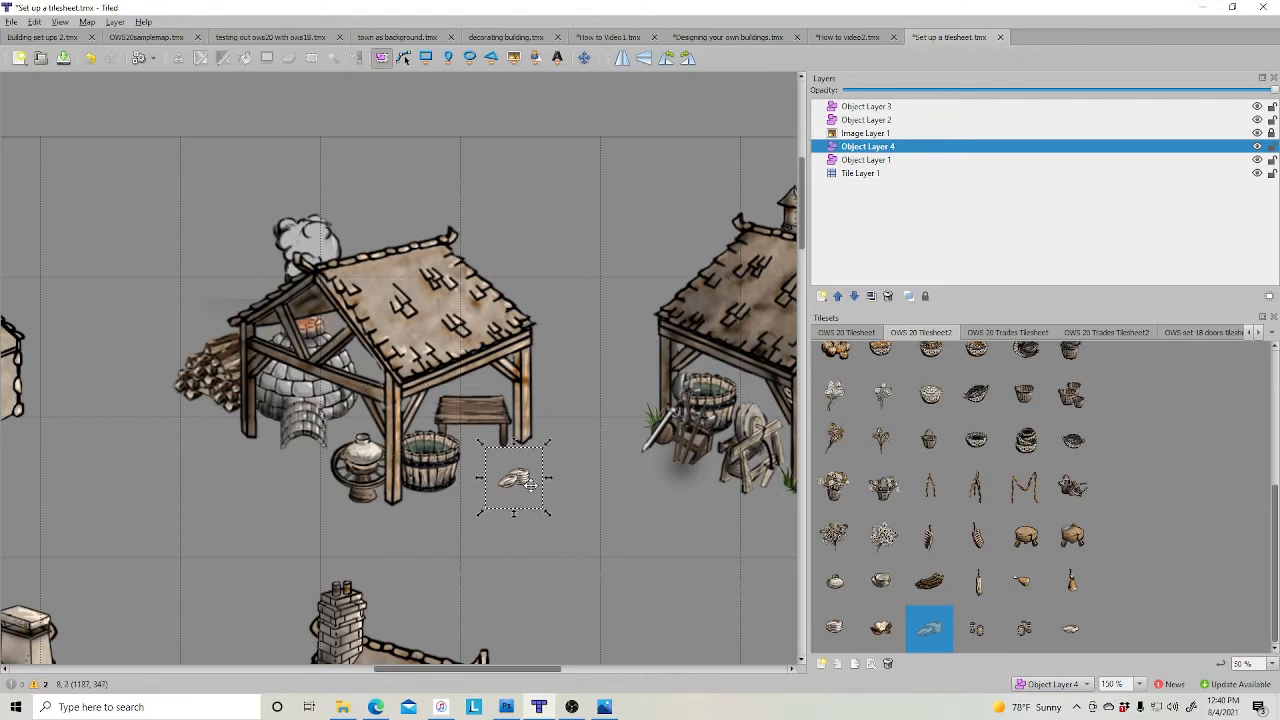
pyautogui.moveTo(520, 478); pyautogui.dragTo(468, 413)
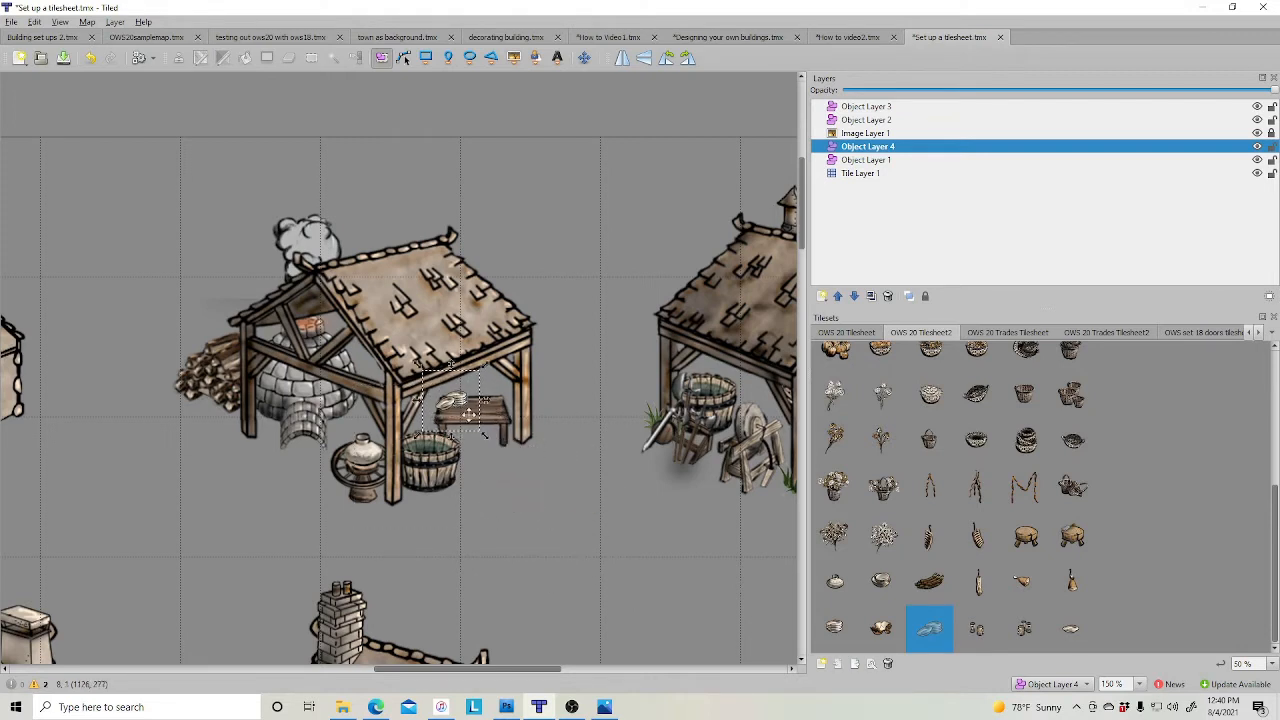
# - Insert the stacked bowls tile, shrink it, and set it on the table at the end opposite the plates
pyautogui.click(882, 584)
pyautogui.click(513, 57)
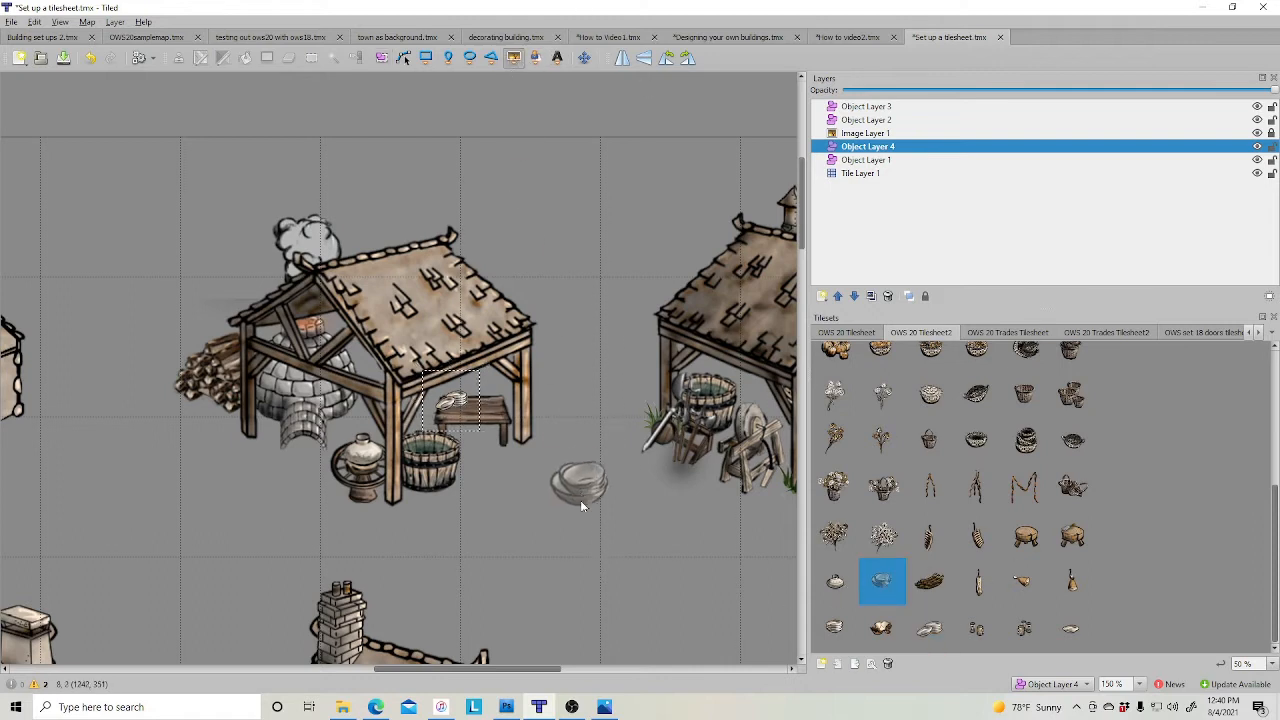
pyautogui.click(585, 518)
pyautogui.click(380, 62)
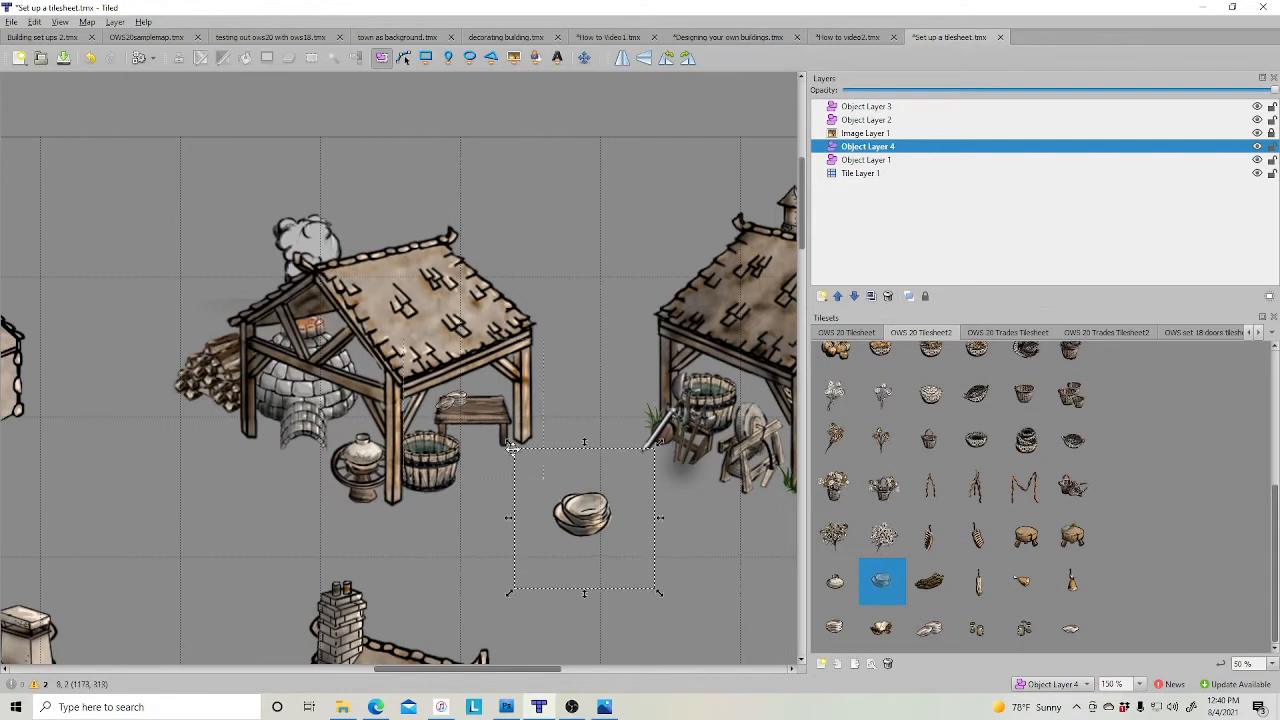
pyautogui.moveTo(514, 446); pyautogui.dragTo(497, 411)
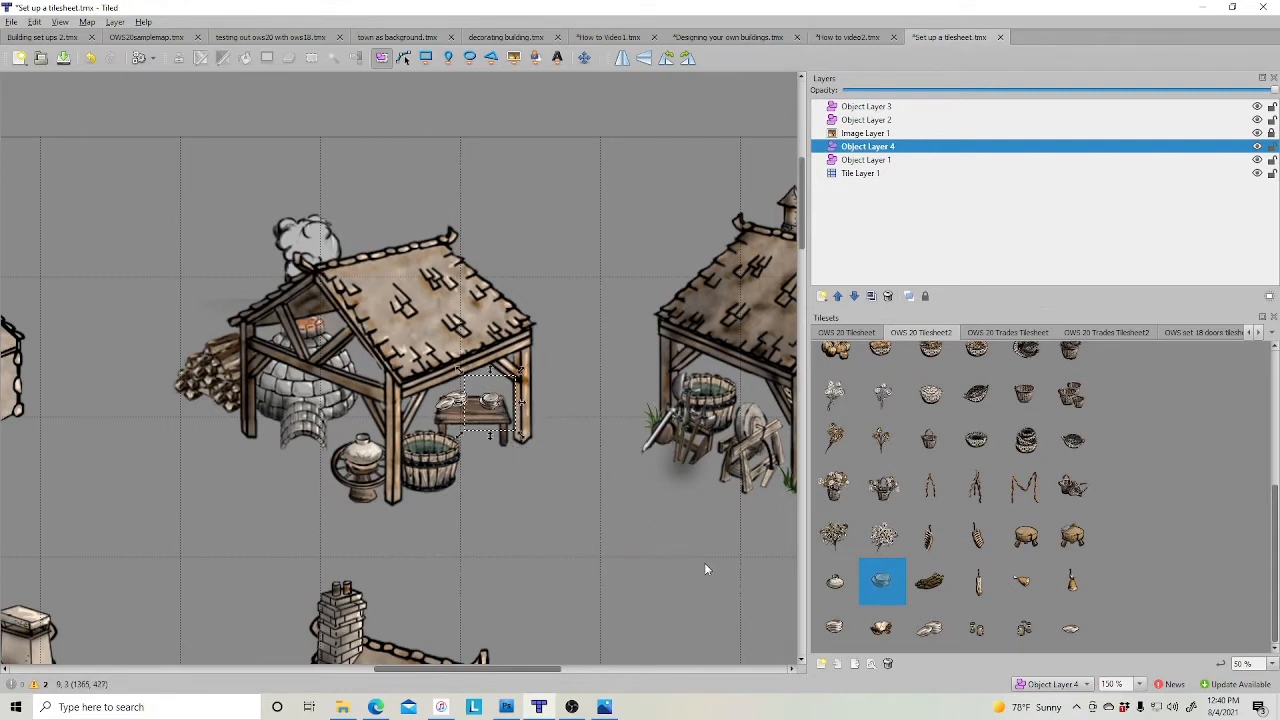
# - Insert the squat round pot tile, shrink it, and place it on the table between the plates and the bowls
pyautogui.click(836, 592)
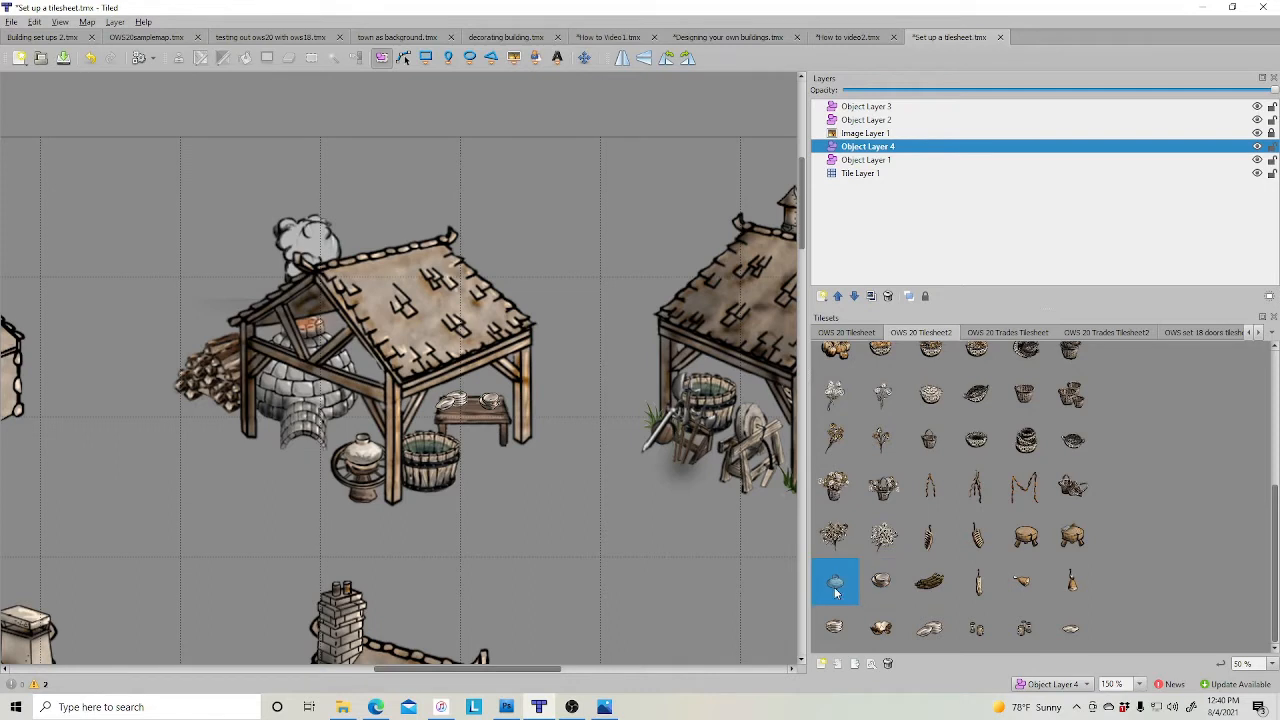
pyautogui.click(510, 58)
pyautogui.click(549, 500)
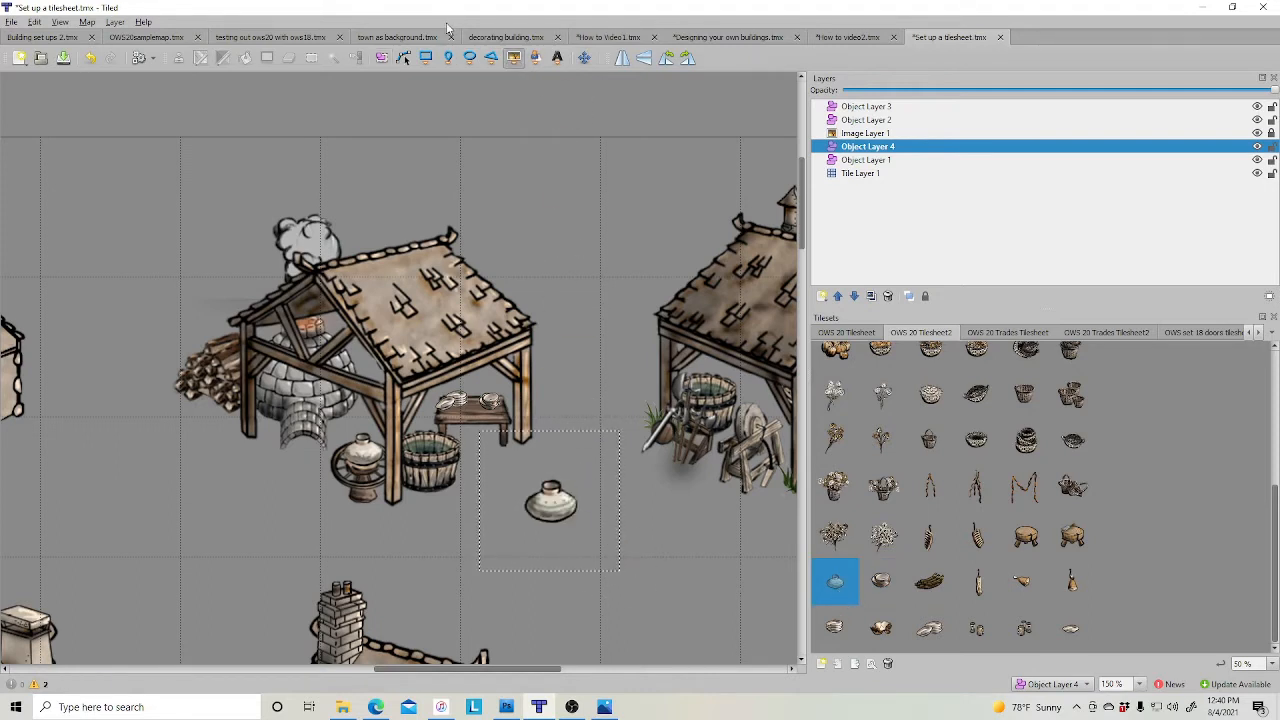
pyautogui.click(381, 57)
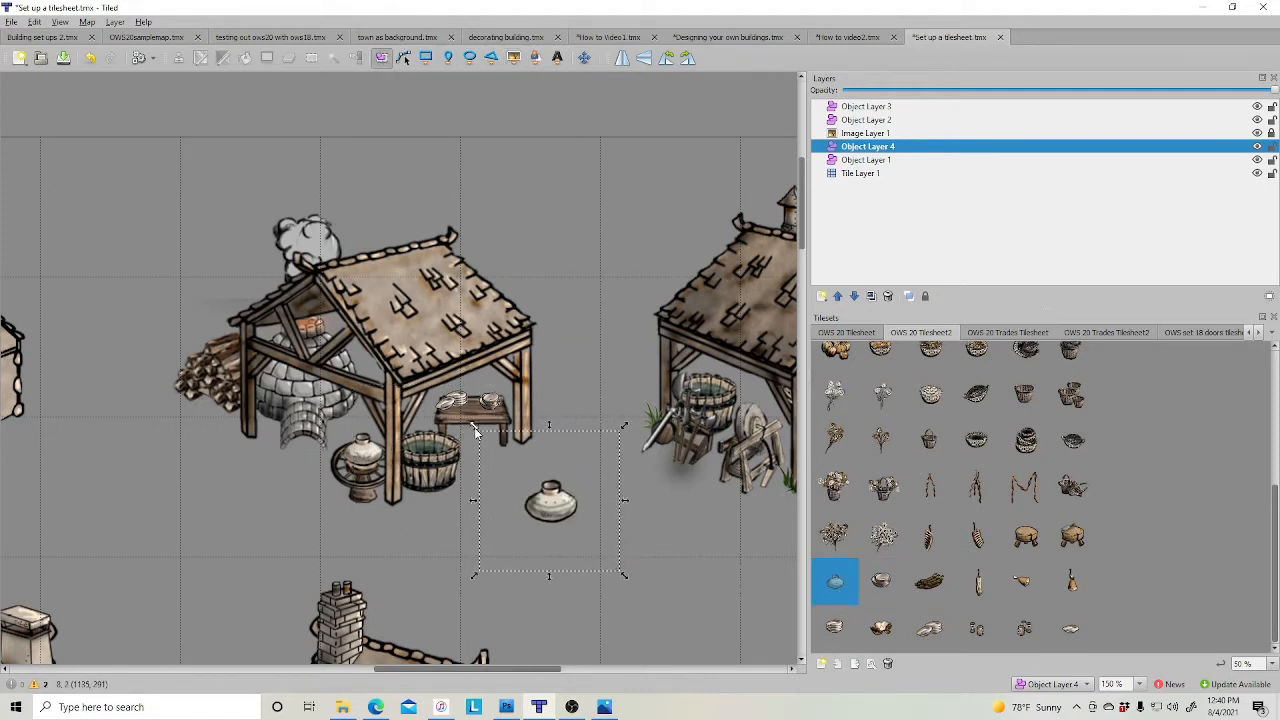
pyautogui.moveTo(474, 428); pyautogui.dragTo(441, 367)
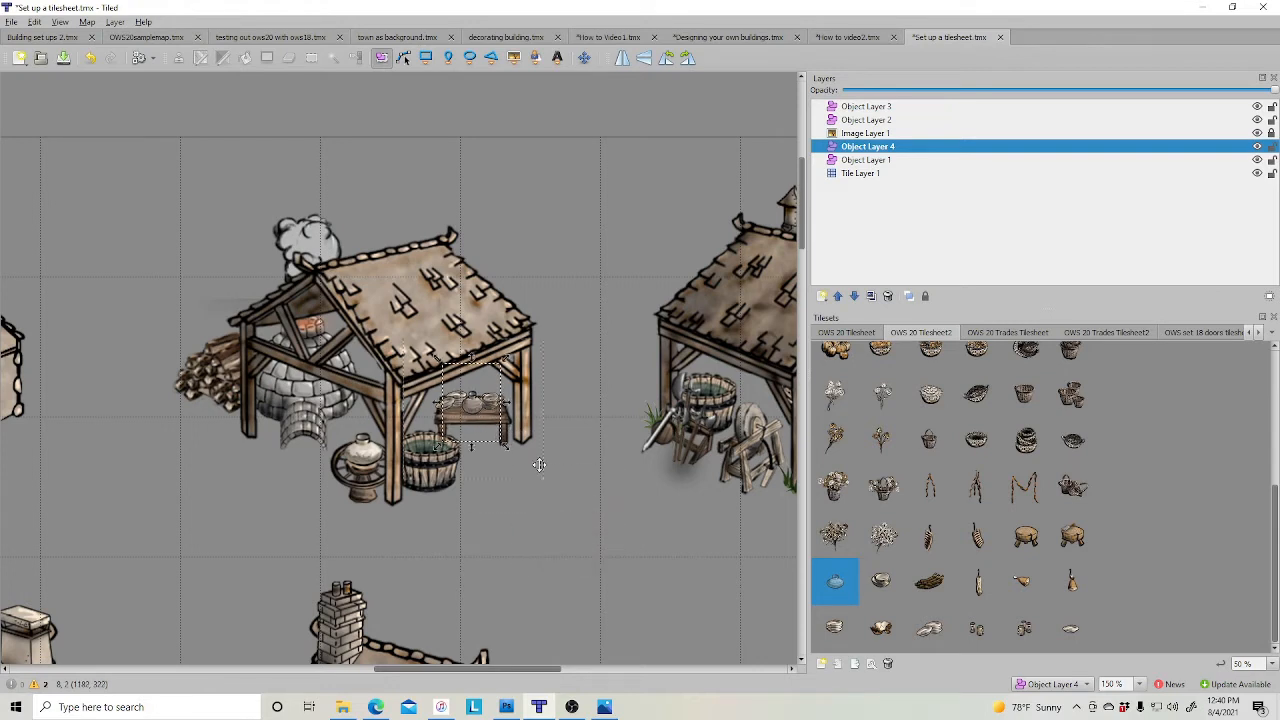
pyautogui.click(612, 518)
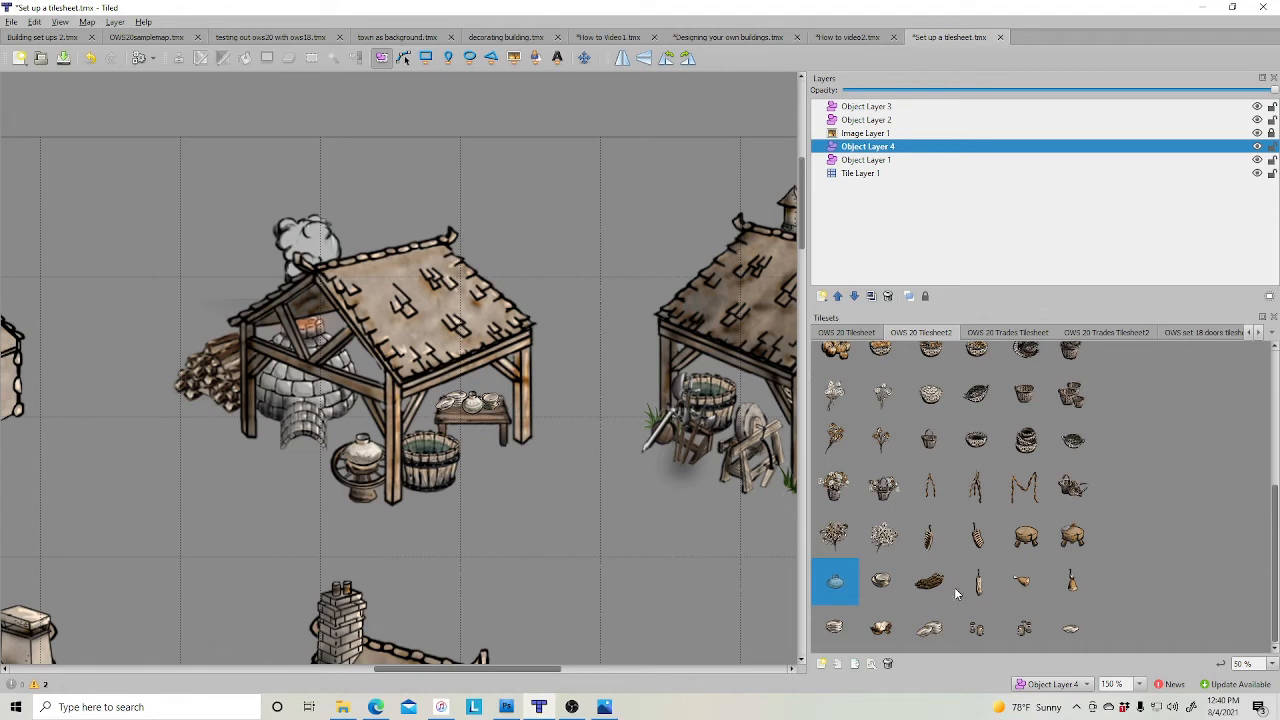
# - Insert the brown bundle tile with white contents below the pottery shelter and scale it down to about half size
pyautogui.click(882, 630)
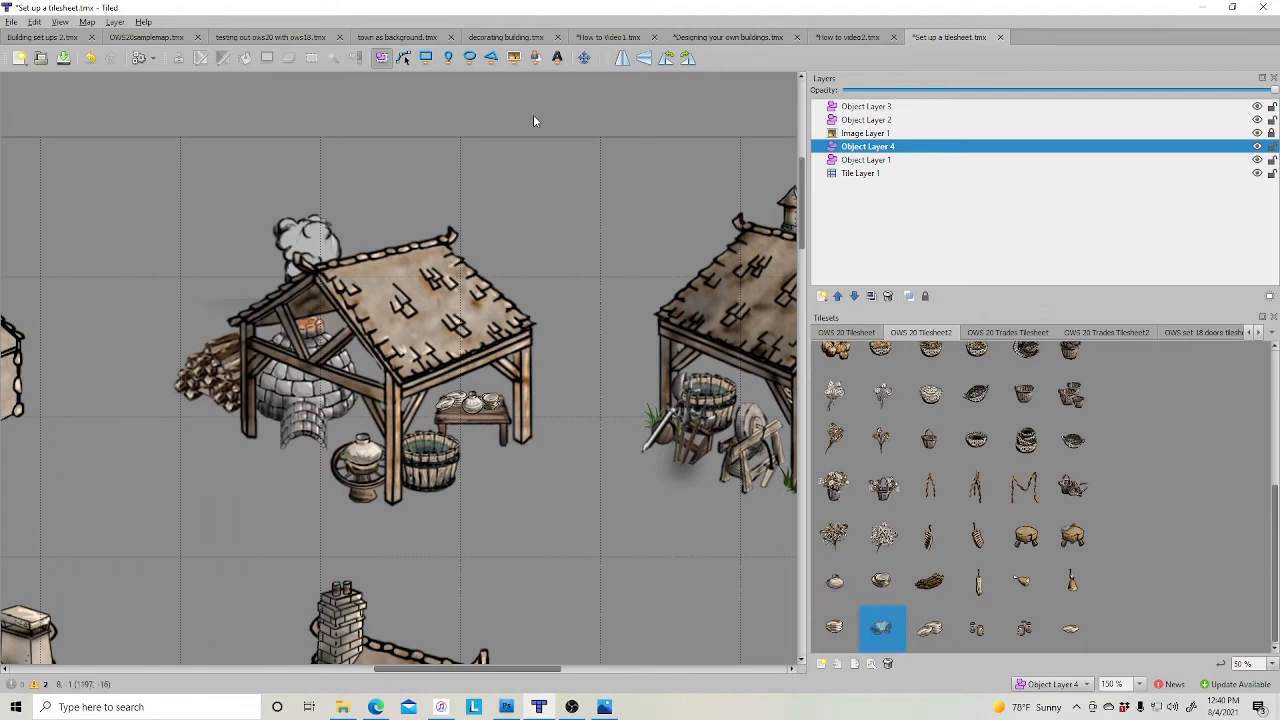
pyautogui.click(514, 57)
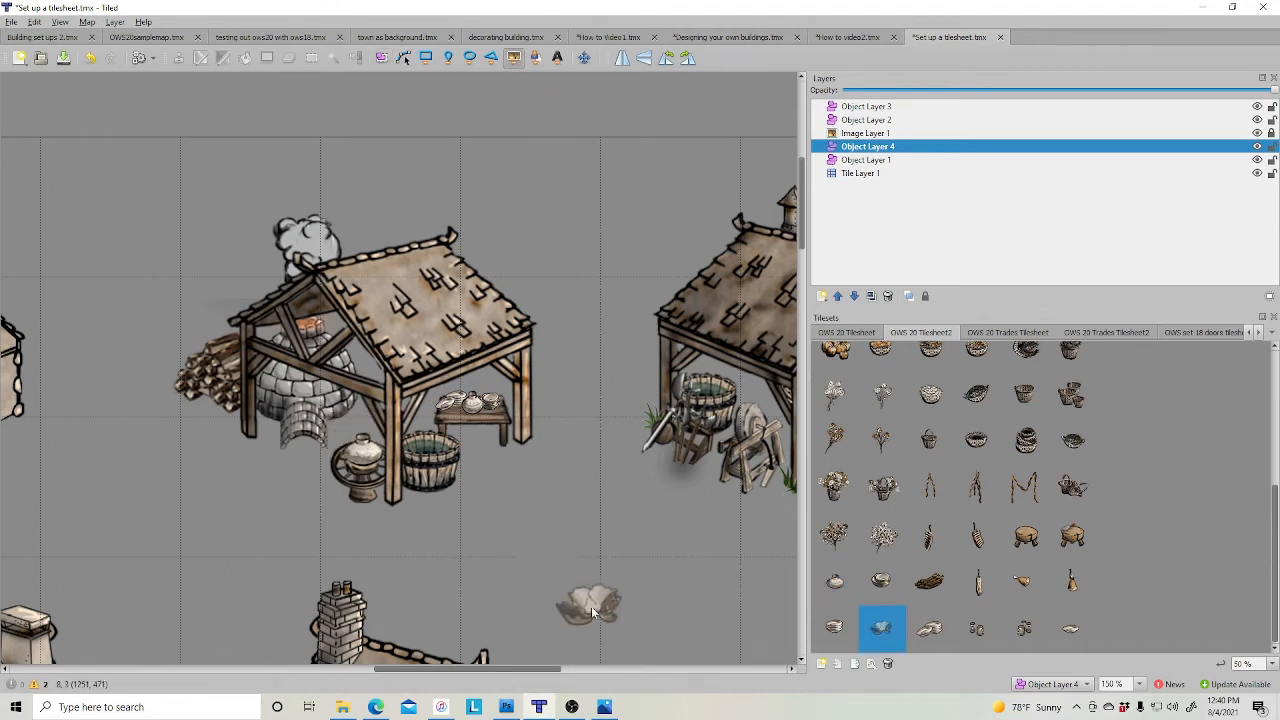
pyautogui.click(587, 558)
pyautogui.click(381, 57)
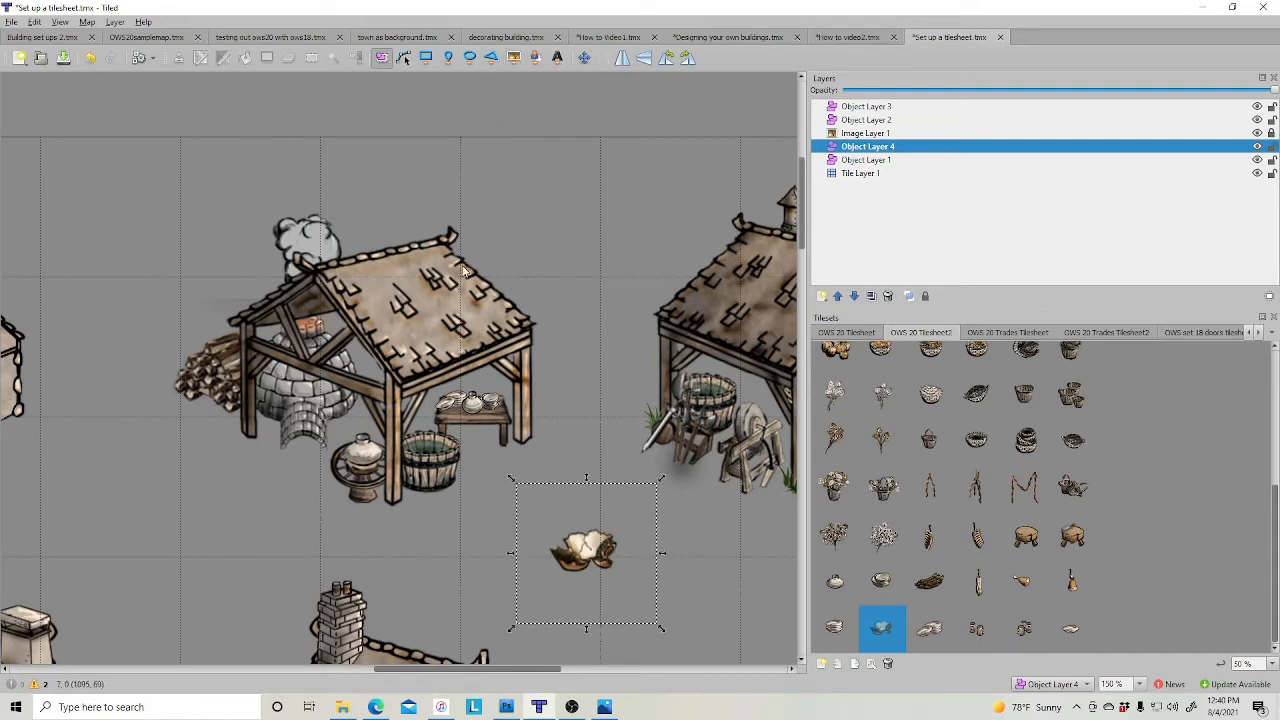
pyautogui.moveTo(510, 480); pyautogui.dragTo(584, 546)
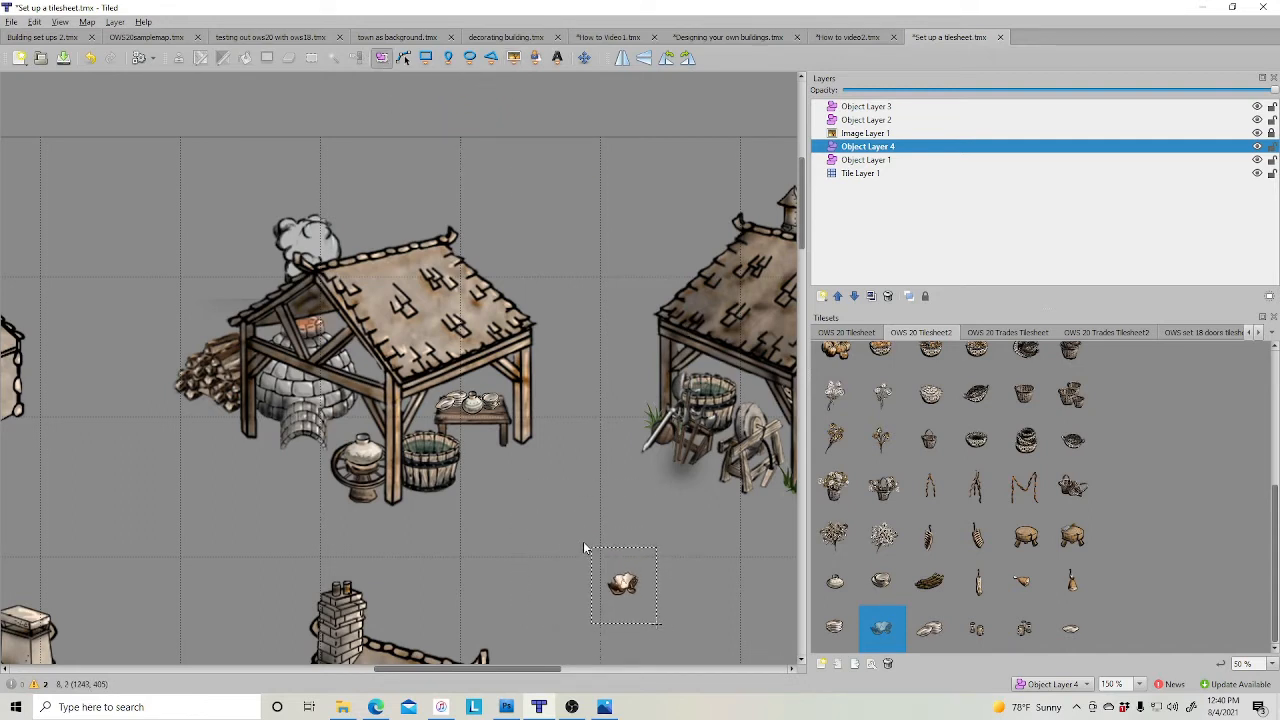
pyautogui.moveTo(624, 594); pyautogui.dragTo(574, 507)
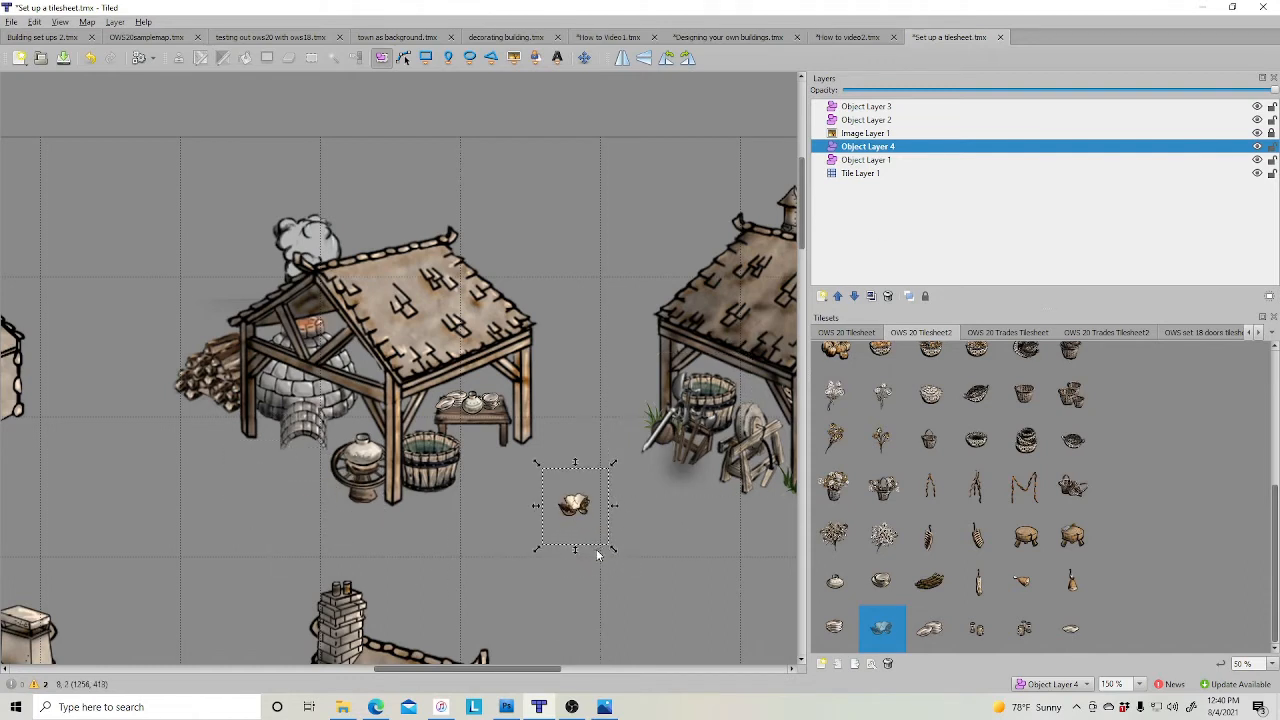
# - Move the small white-and-brown bundle to Object Layer 2 and set it at the foot of the shelter post beside the kiln
pyautogui.rightClick(582, 510)
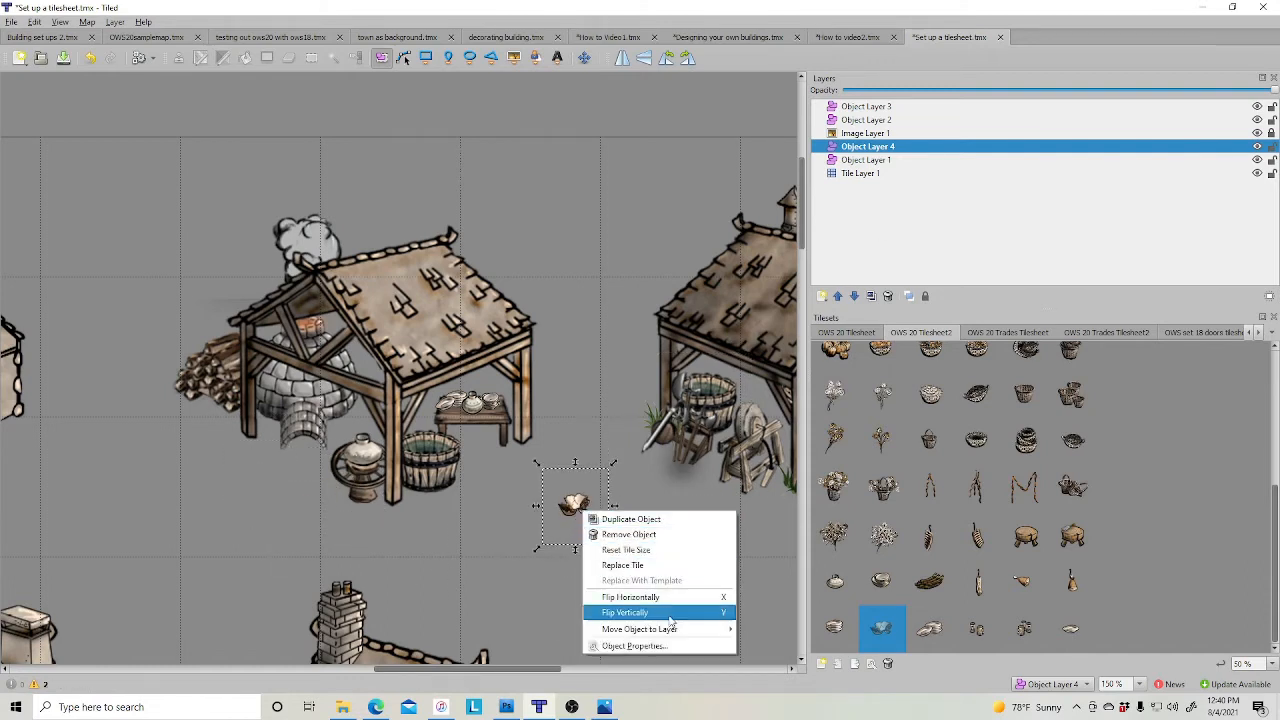
pyautogui.moveTo(664, 632)
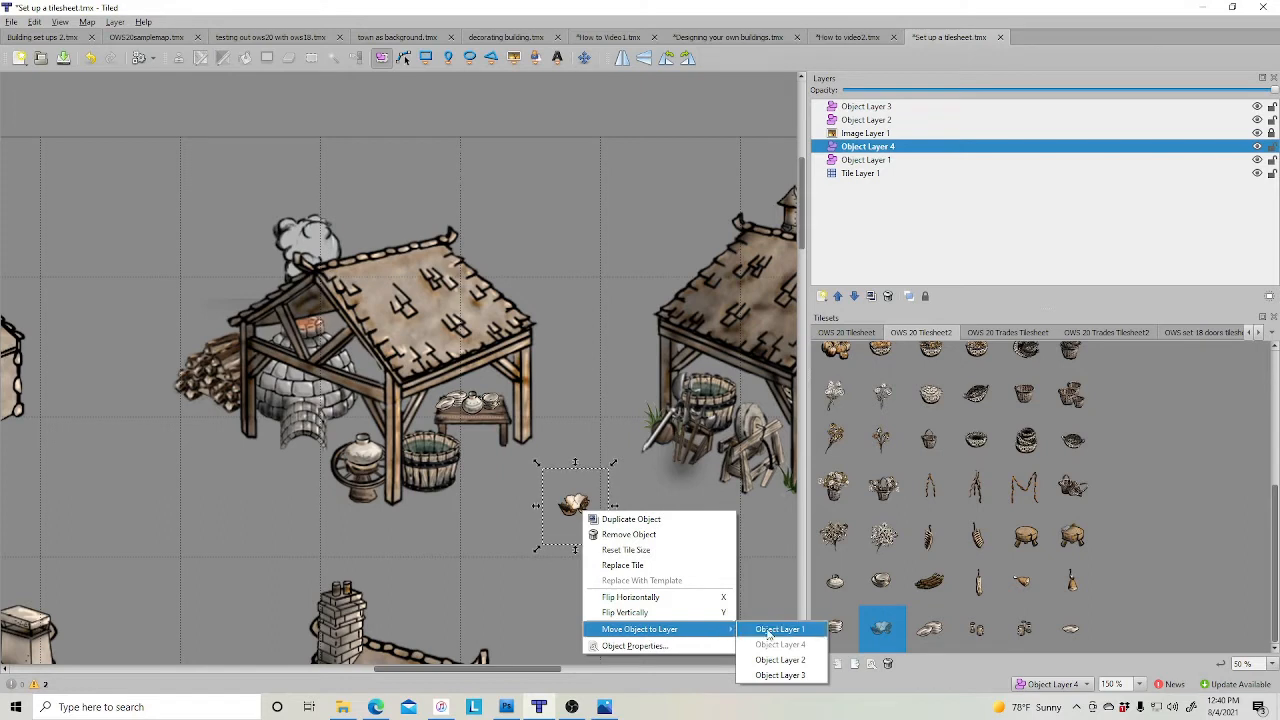
pyautogui.click(783, 661)
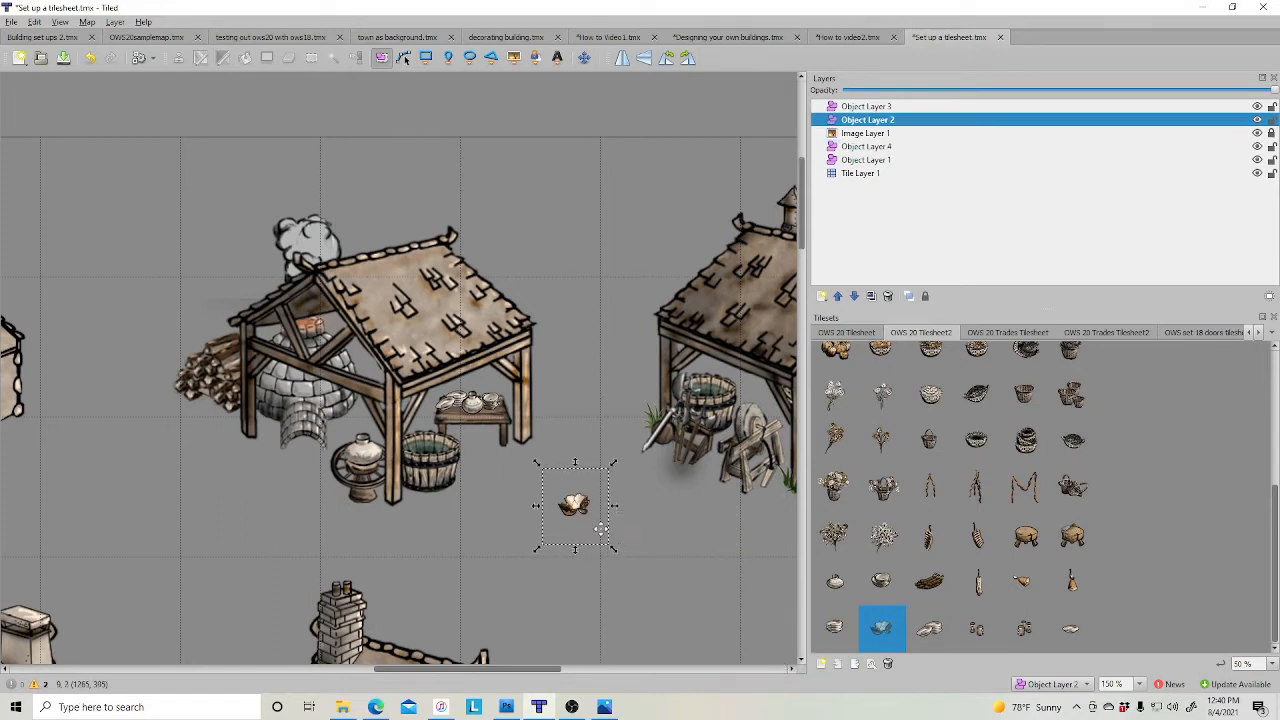
pyautogui.moveTo(583, 511); pyautogui.dragTo(270, 434)
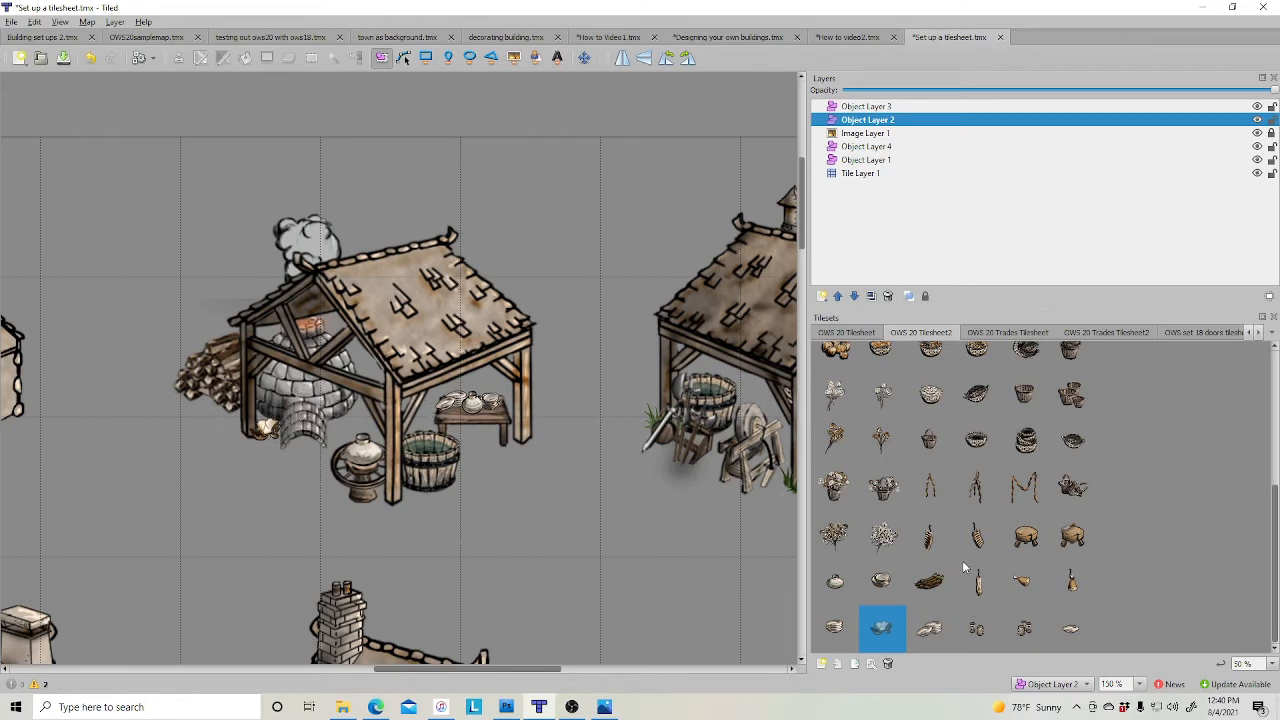
# - Insert the tall vase tile from OWS 20 Tilesheet2 on Object Layer 2 at the shelter post next to the table
pyautogui.scroll(3, 947, 612)
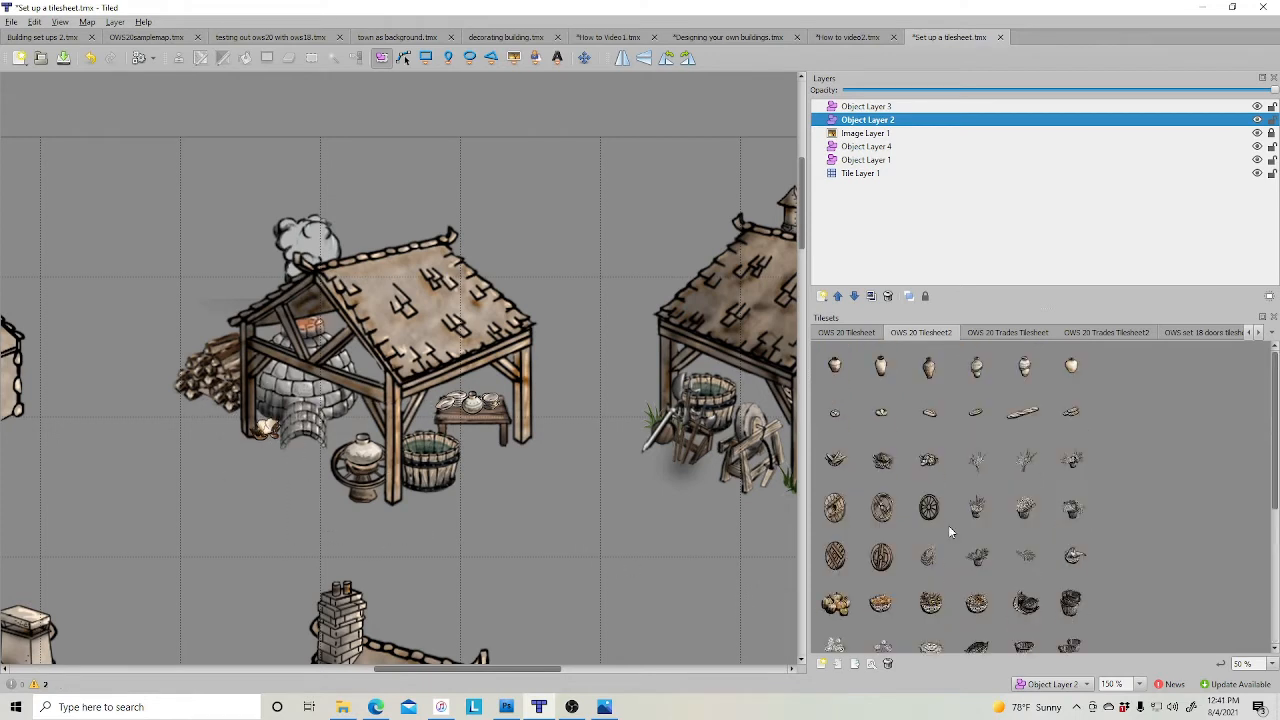
pyautogui.click(881, 368)
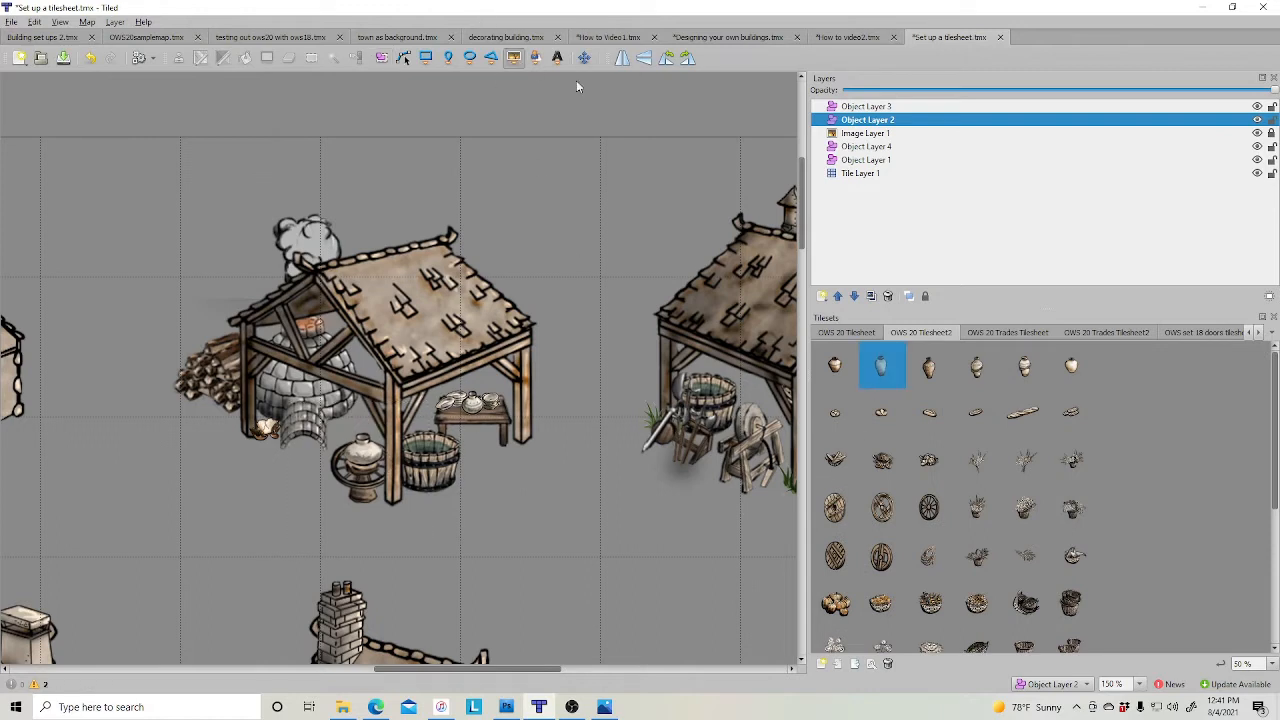
pyautogui.click(524, 432)
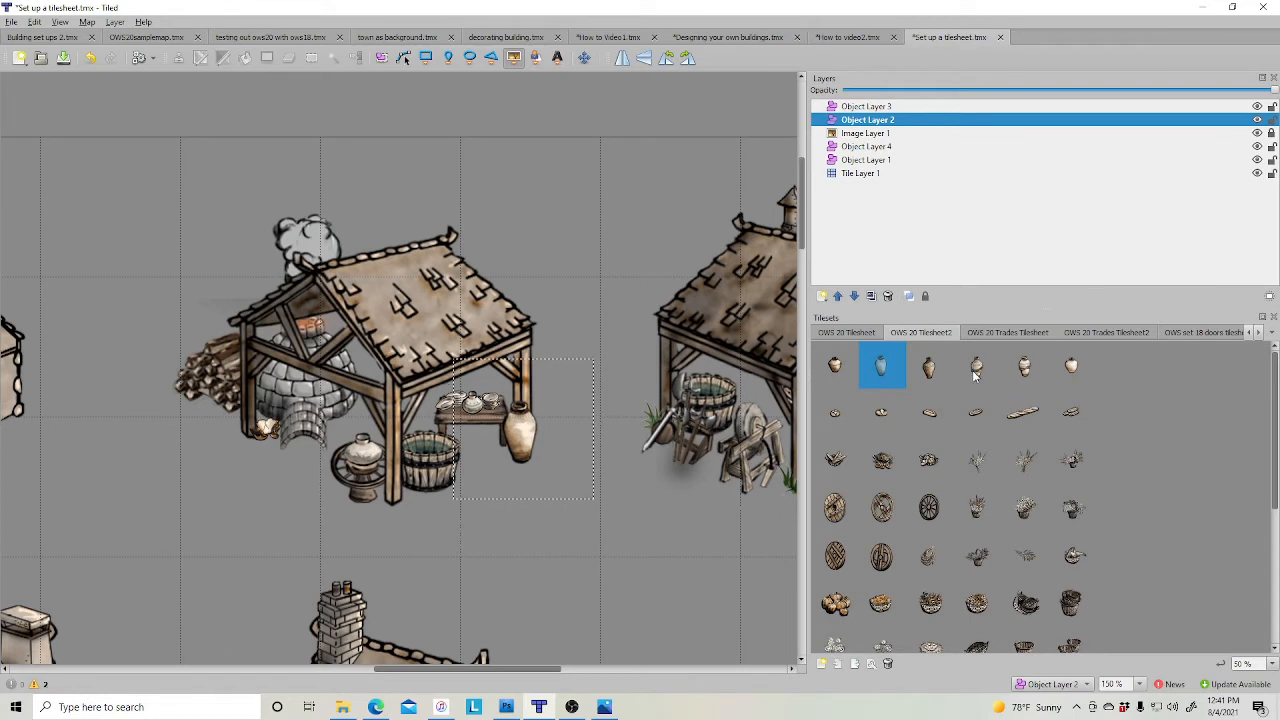
# - Insert the short wide jar tile, shrink it, and place it beside the tall vase in front of the table
pyautogui.click(835, 366)
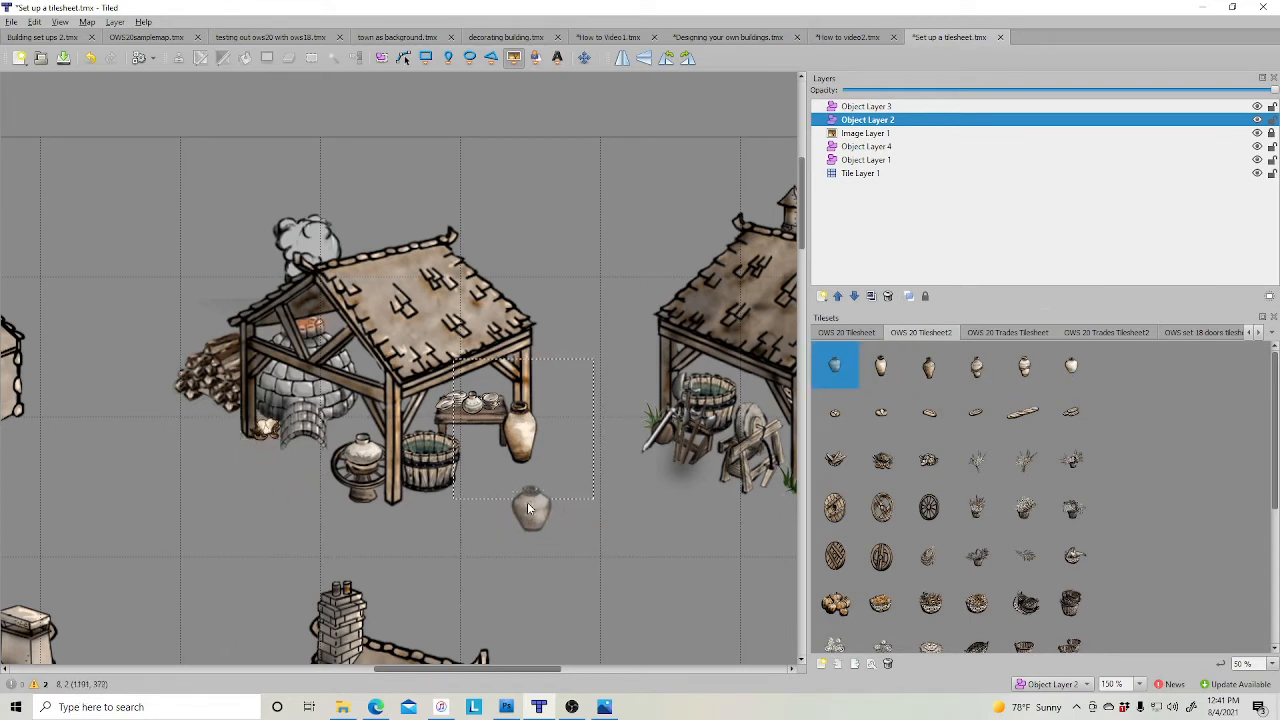
pyautogui.click(544, 535)
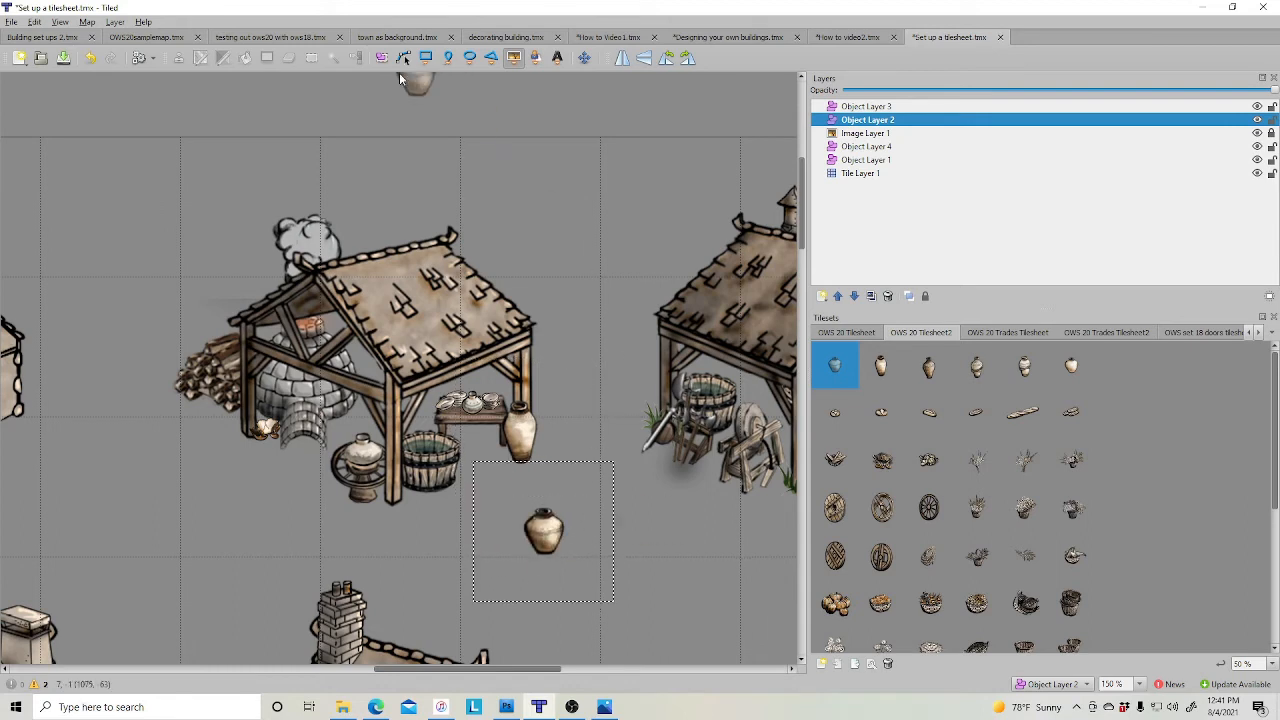
pyautogui.click(382, 58)
pyautogui.moveTo(619, 600); pyautogui.dragTo(500, 466)
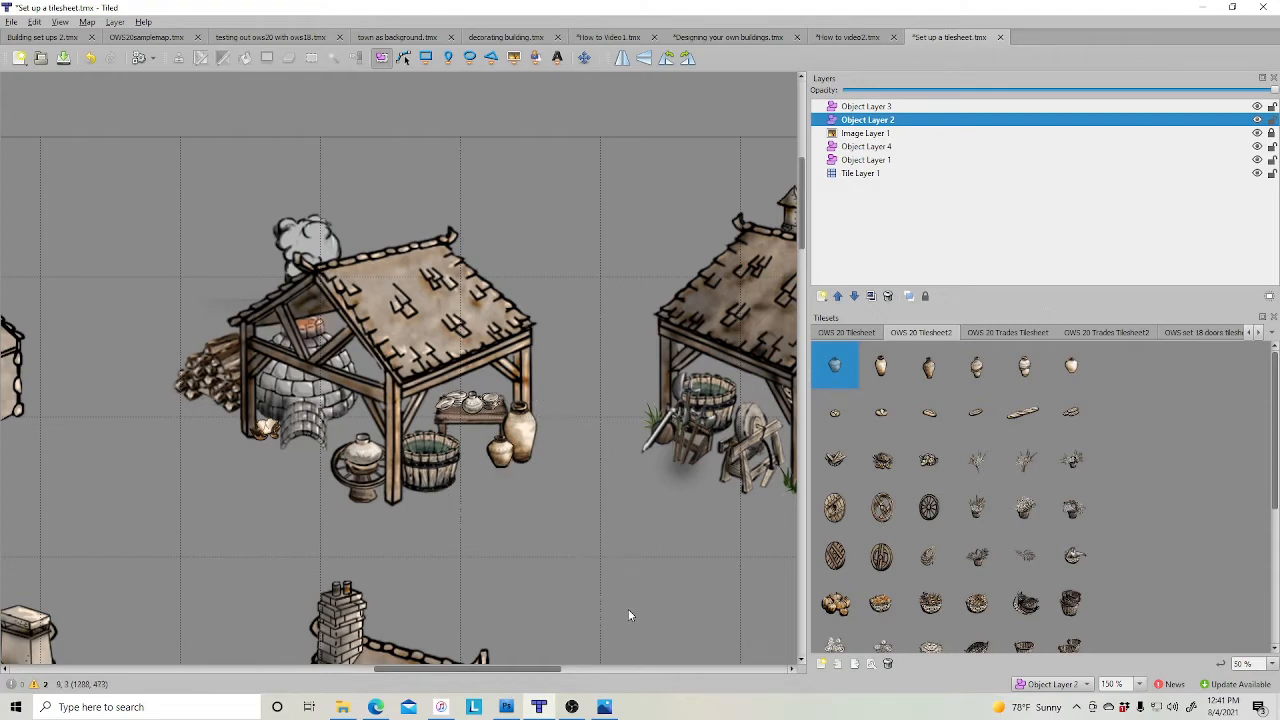
# - Insert the small arched window tile from OWS set 18 doors tilesheet on Object Layer 2 and place it in the gable of the cottage with the brick chimney
pyautogui.scroll(-5, 552, 520)
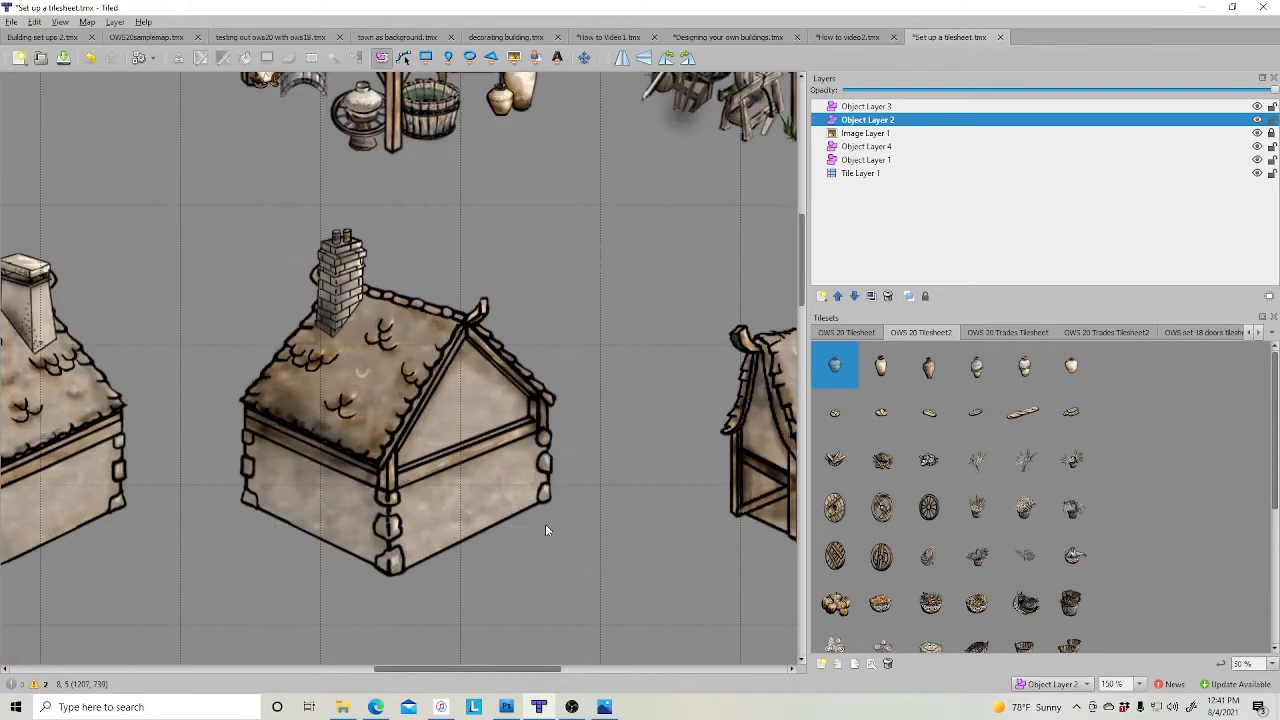
pyautogui.click(1188, 334)
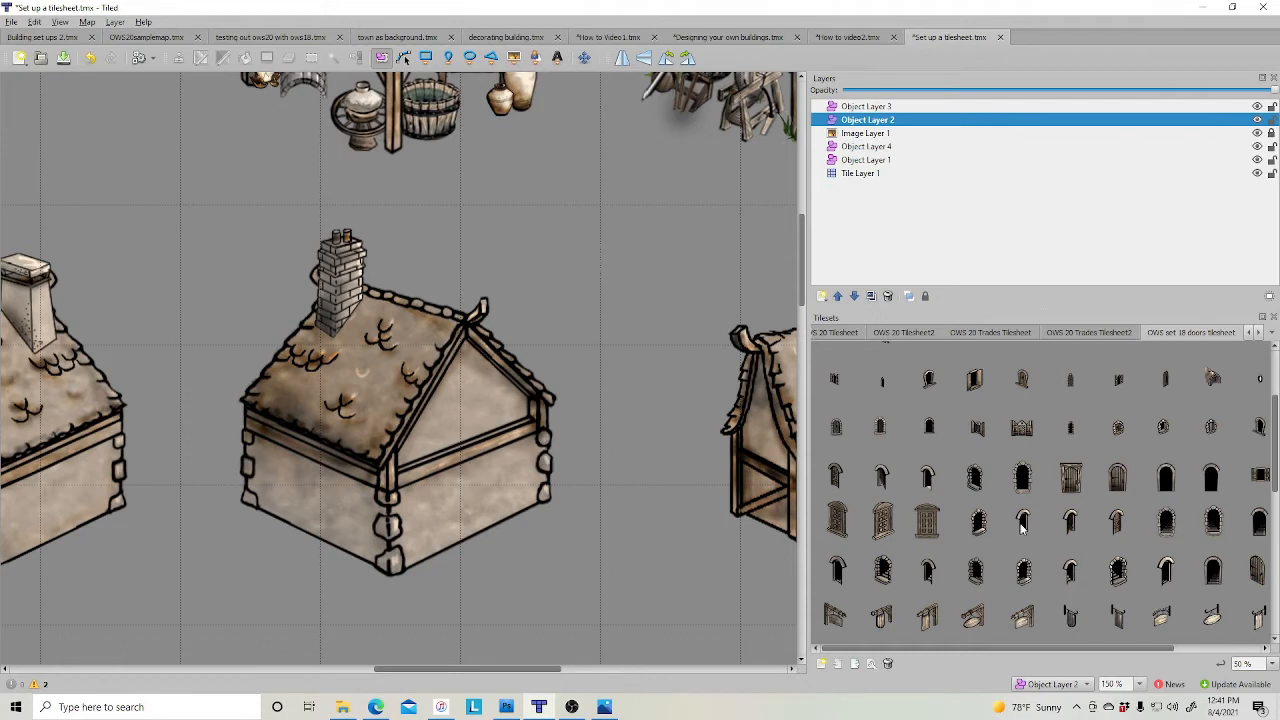
pyautogui.click(930, 380)
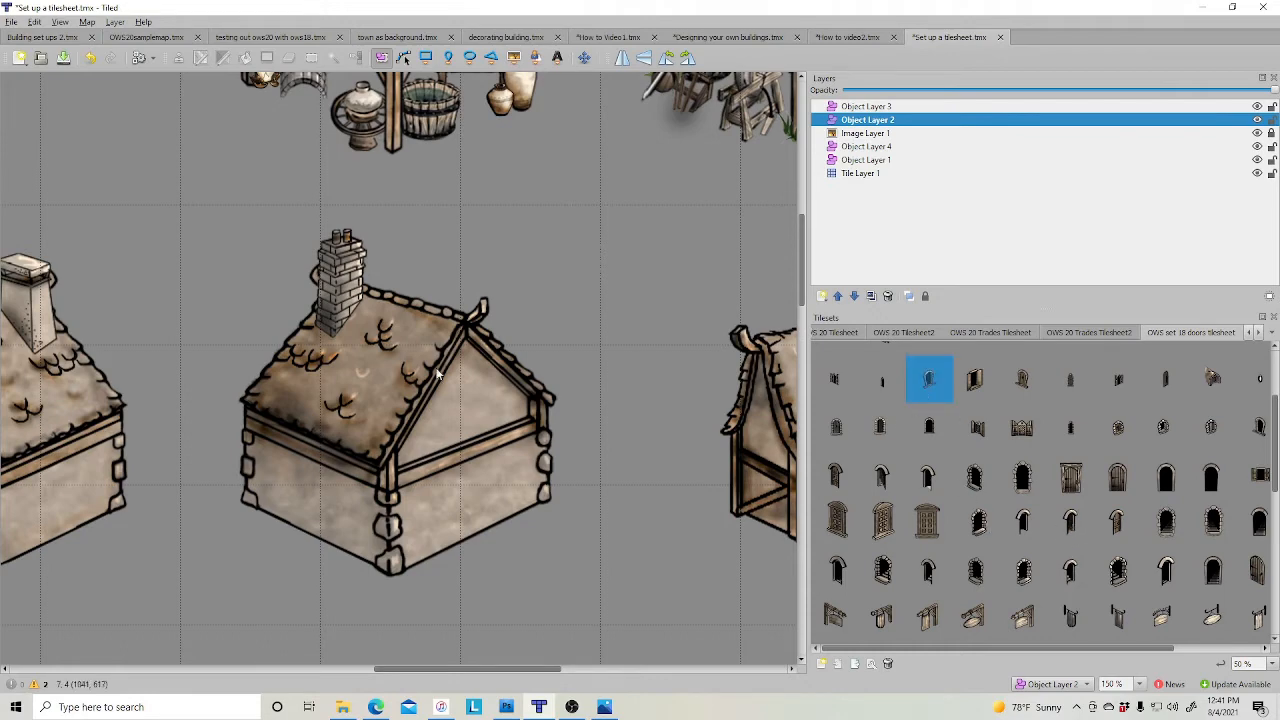
pyautogui.click(514, 57)
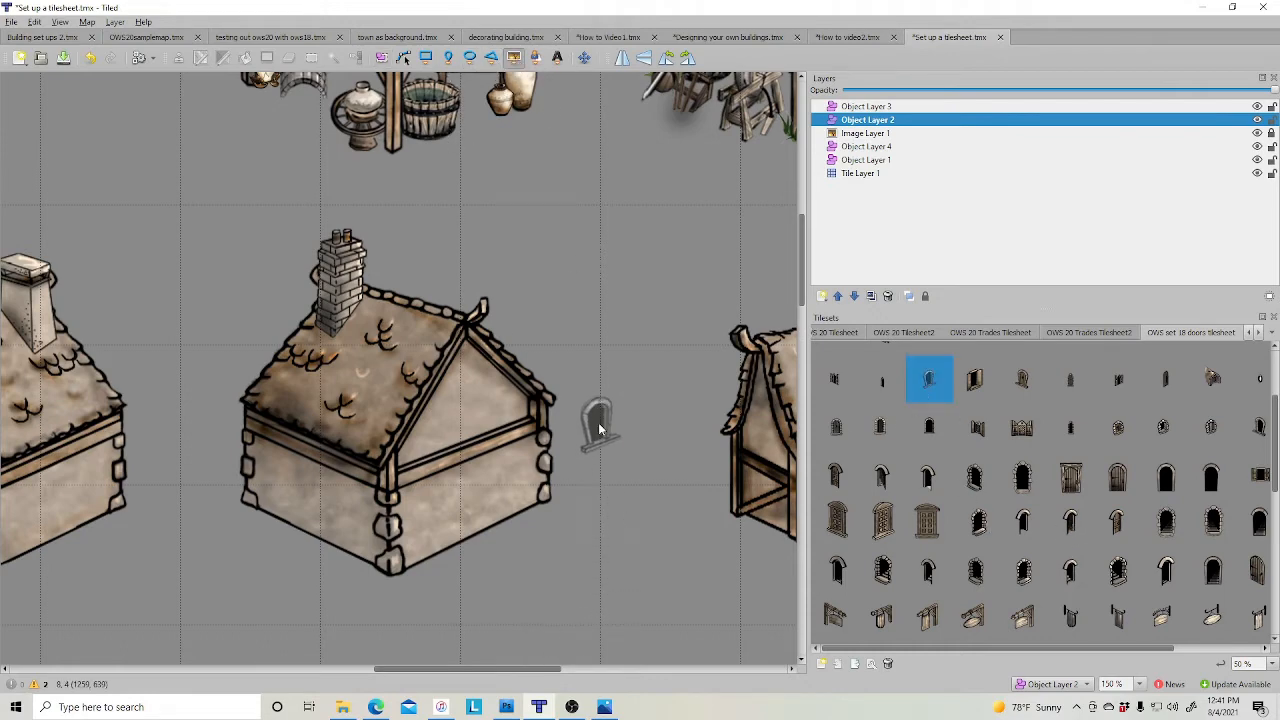
pyautogui.click(596, 424)
pyautogui.click(381, 57)
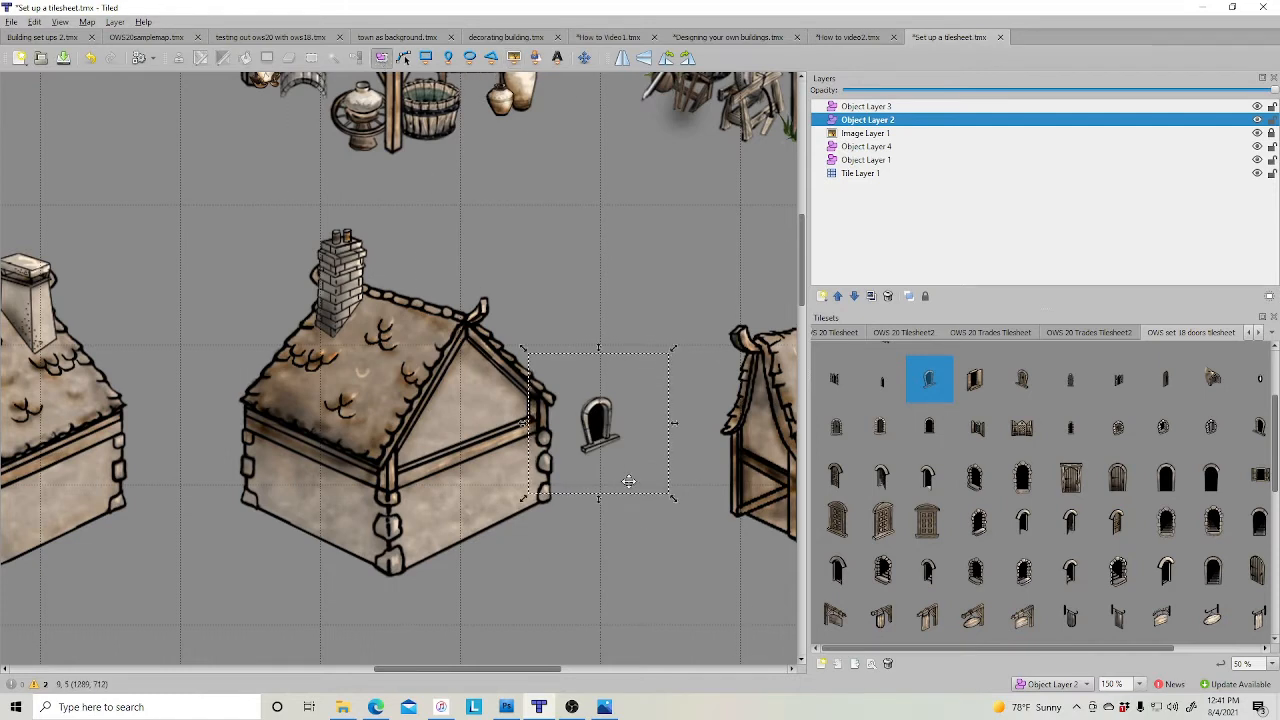
pyautogui.moveTo(604, 439); pyautogui.dragTo(473, 394)
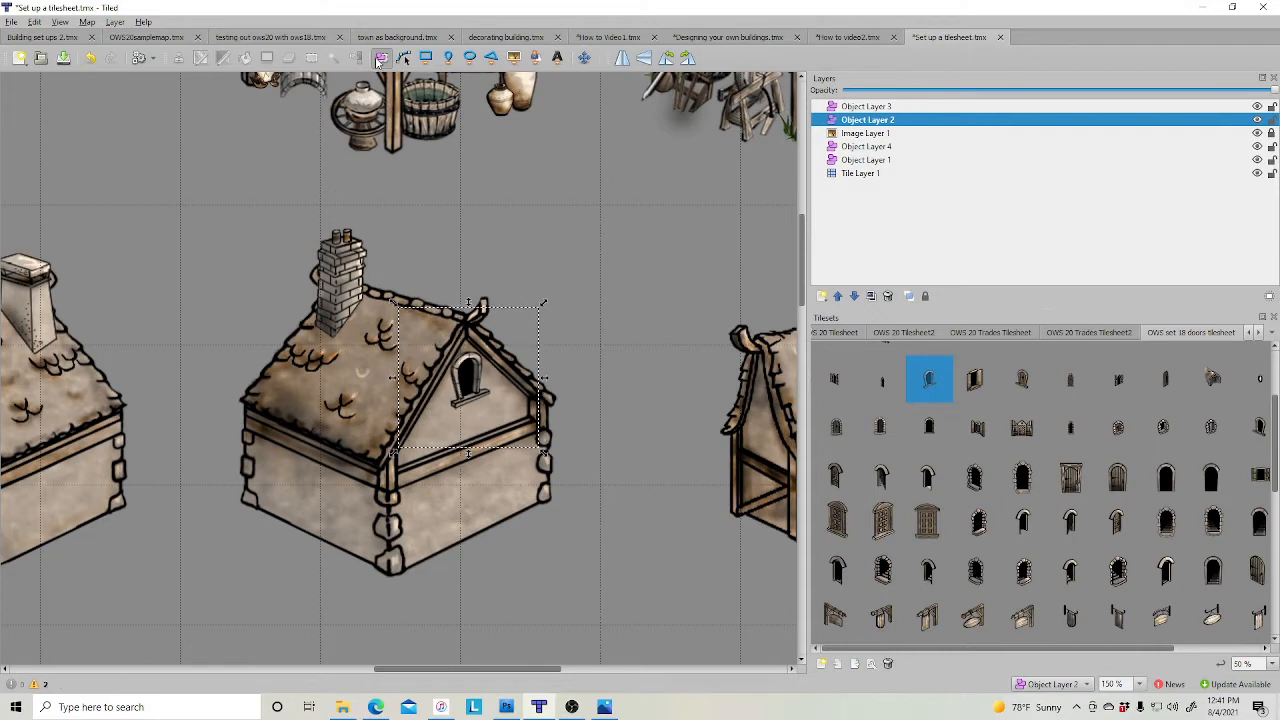
# - Duplicate the gable window, flip the copy horizontally, and place it on the cottage's side wall under the eaves
pyautogui.rightClick(475, 392)
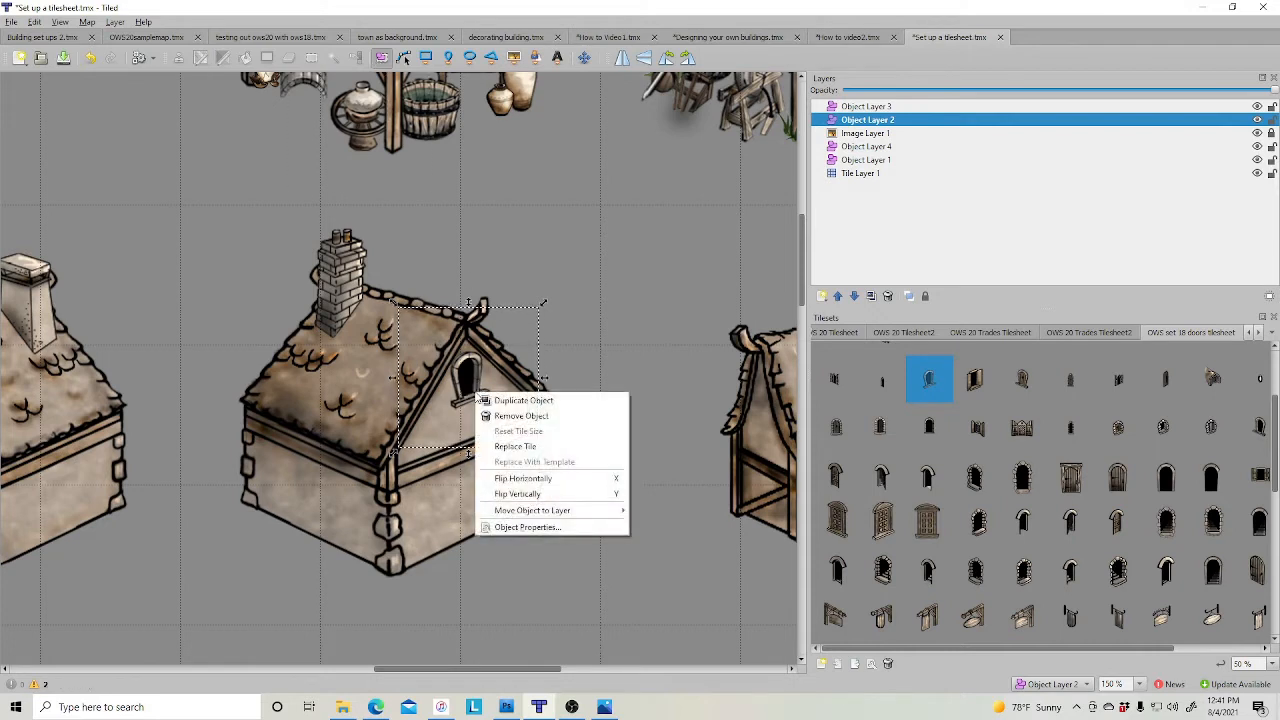
pyautogui.click(523, 401)
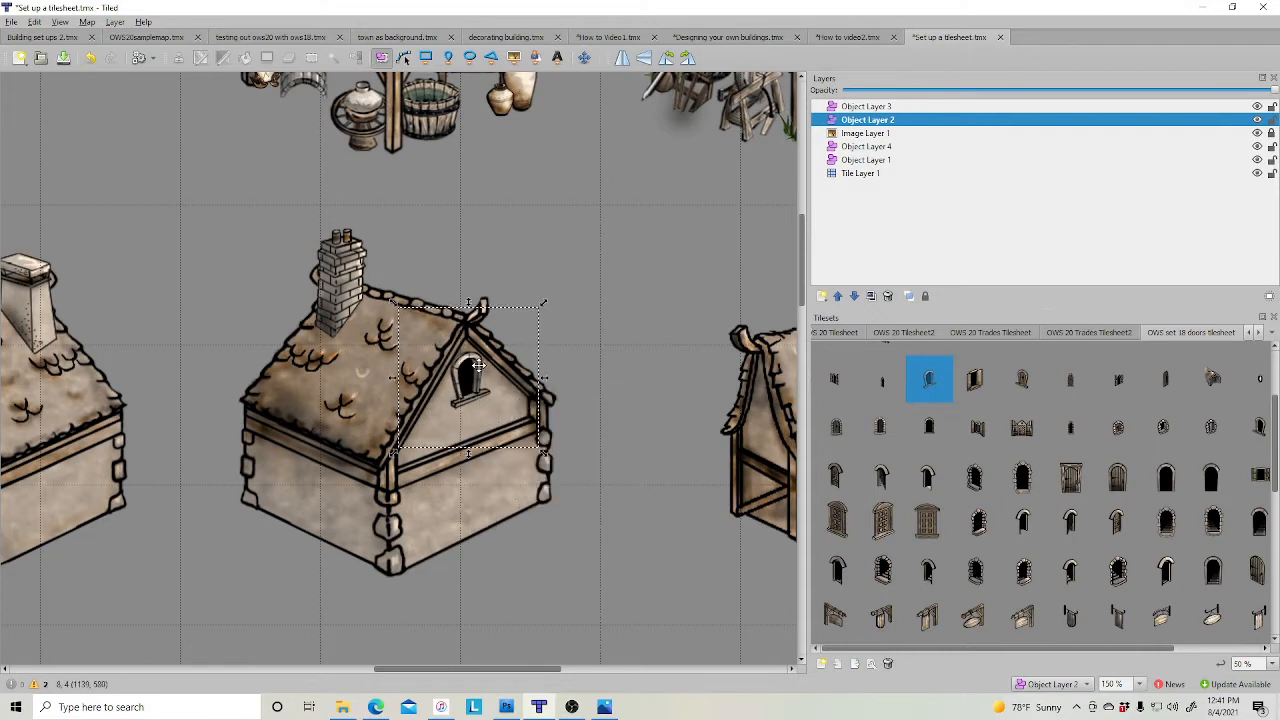
pyautogui.moveTo(480, 364); pyautogui.dragTo(281, 469)
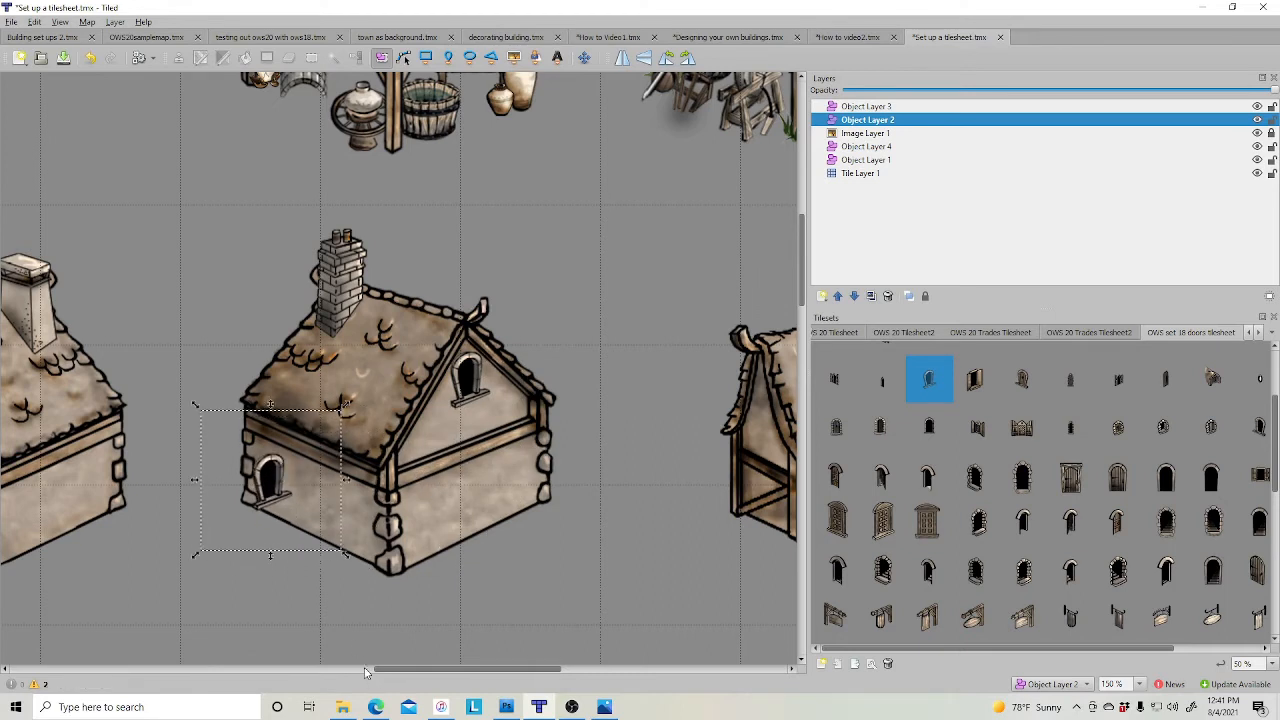
pyautogui.rightClick(289, 496)
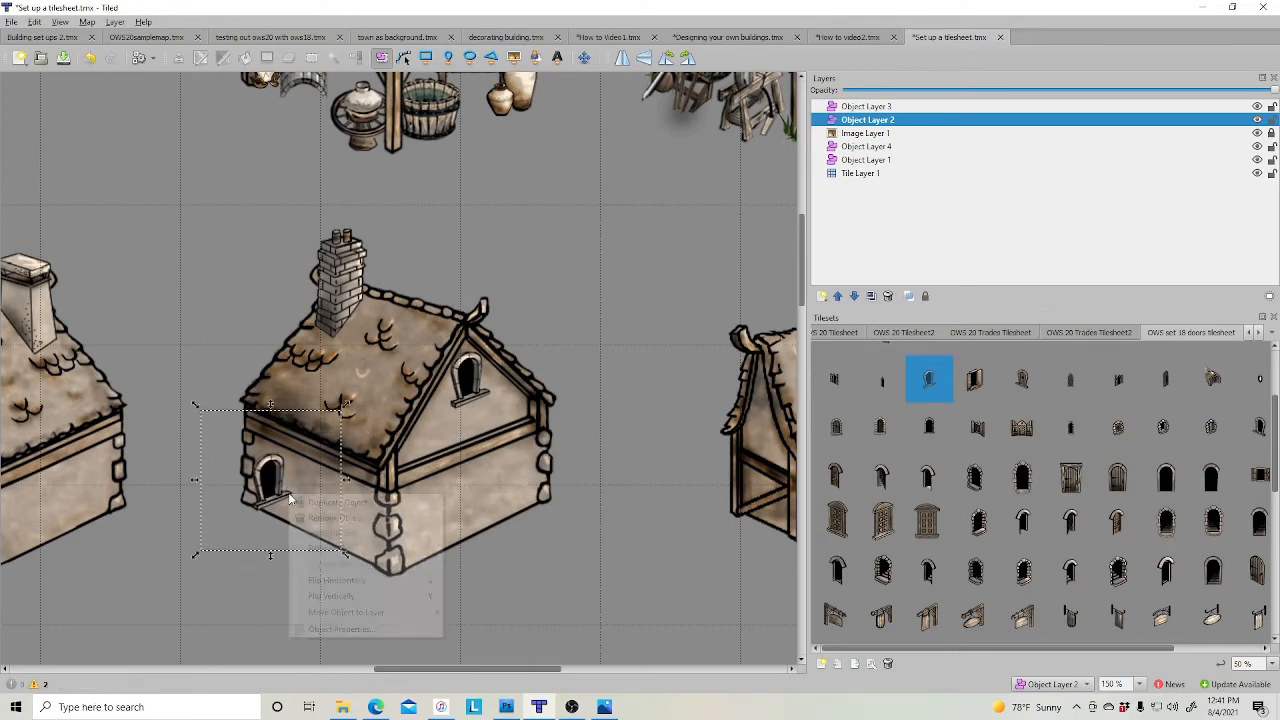
pyautogui.click(363, 580)
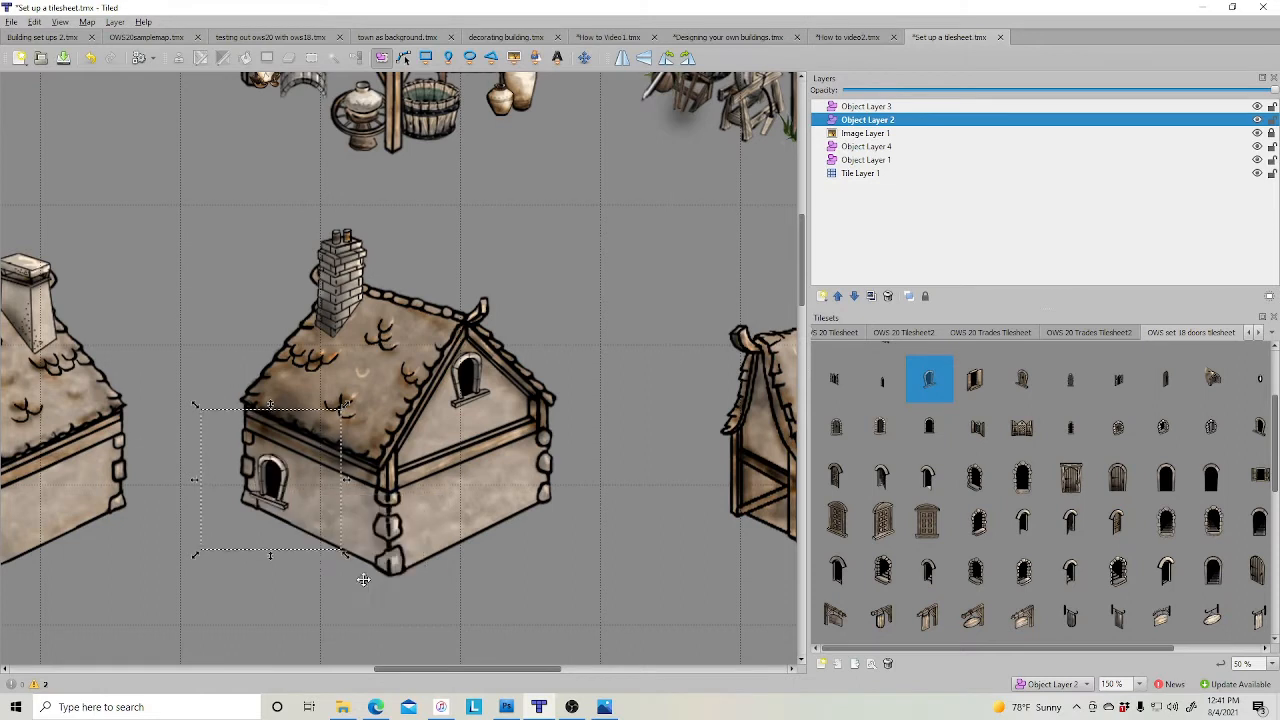
pyautogui.moveTo(304, 507); pyautogui.dragTo(298, 484)
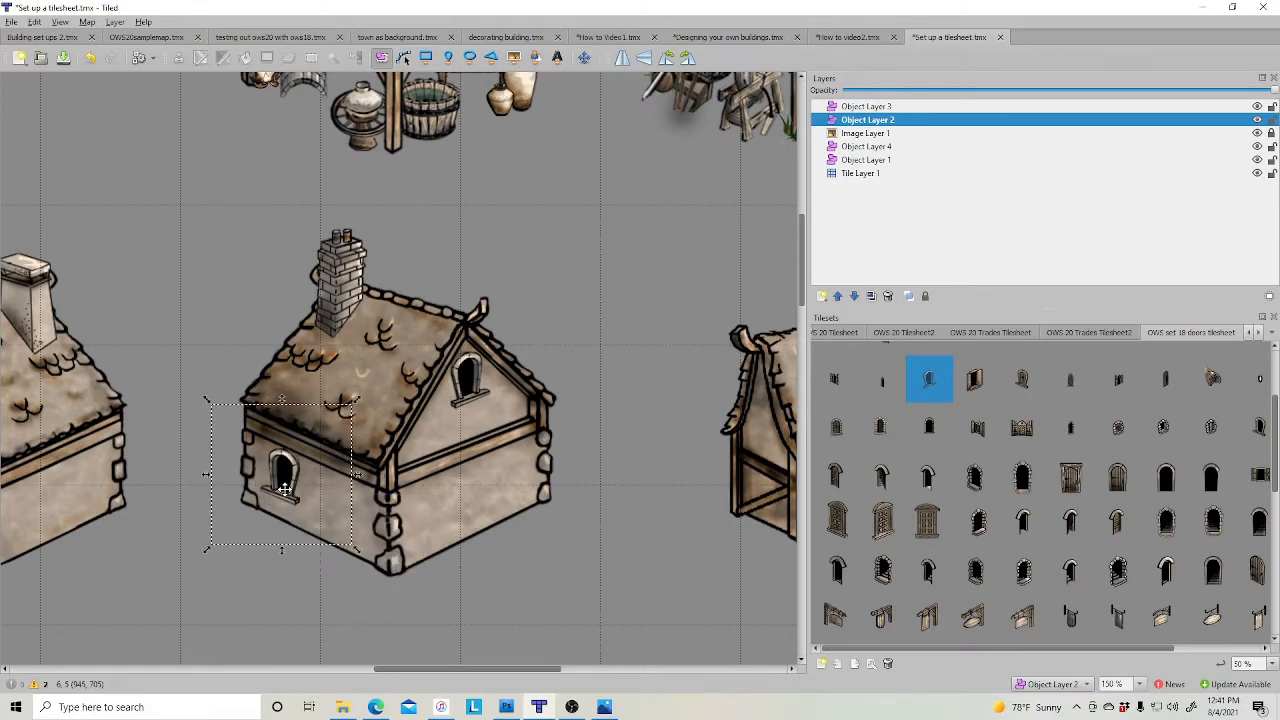
# - Duplicate the side-wall window and place the copy beside it, nearer the front corner of the cottage
pyautogui.rightClick(287, 491)
pyautogui.click(370, 503)
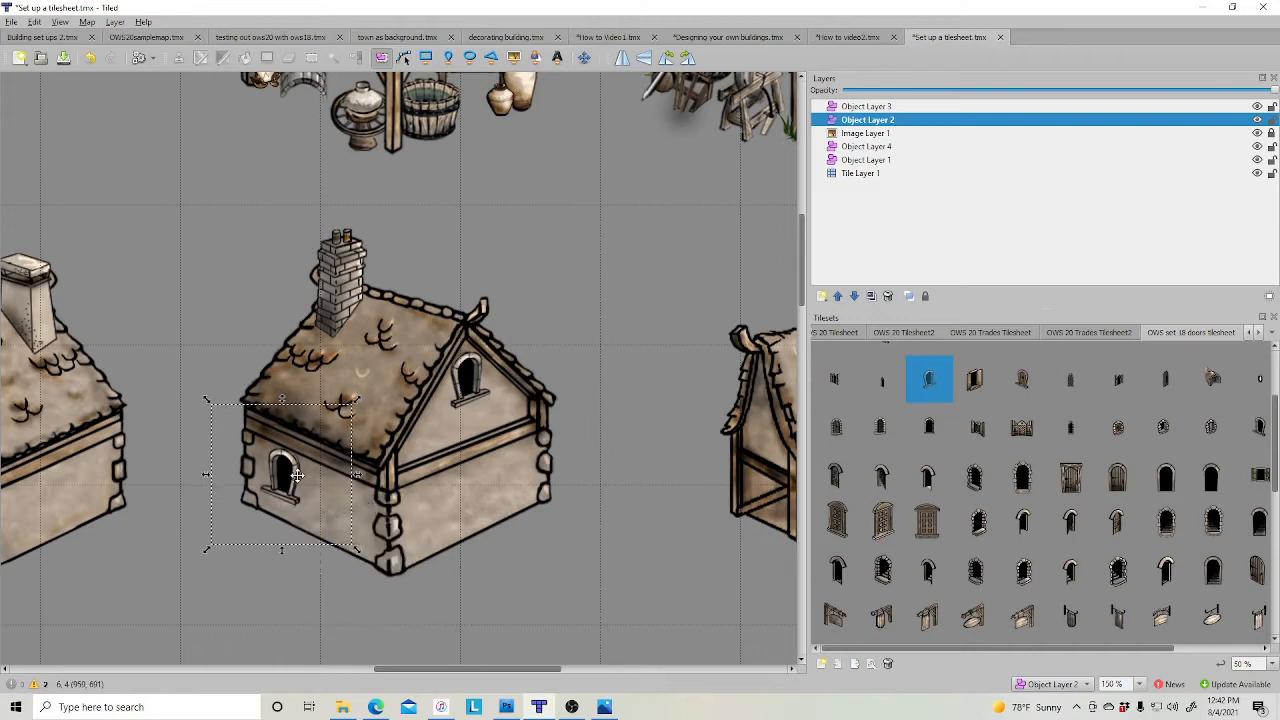
pyautogui.moveTo(294, 472); pyautogui.dragTo(353, 502)
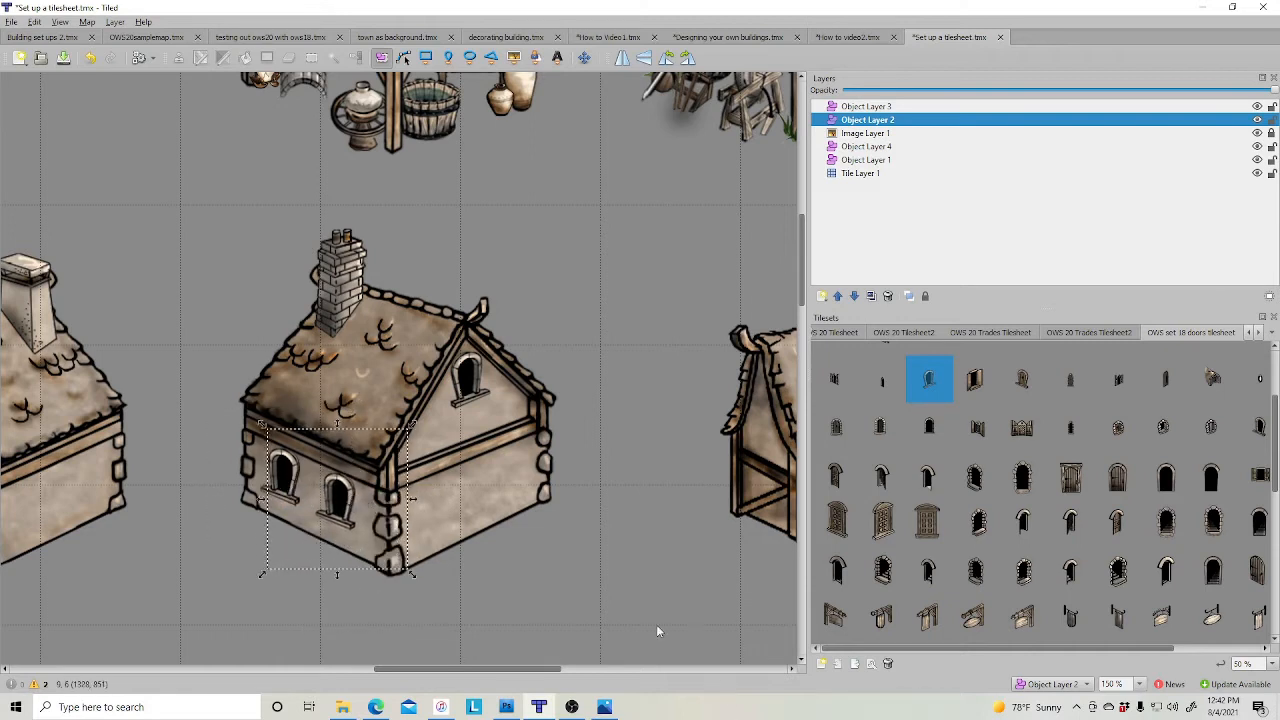
pyautogui.click(641, 597)
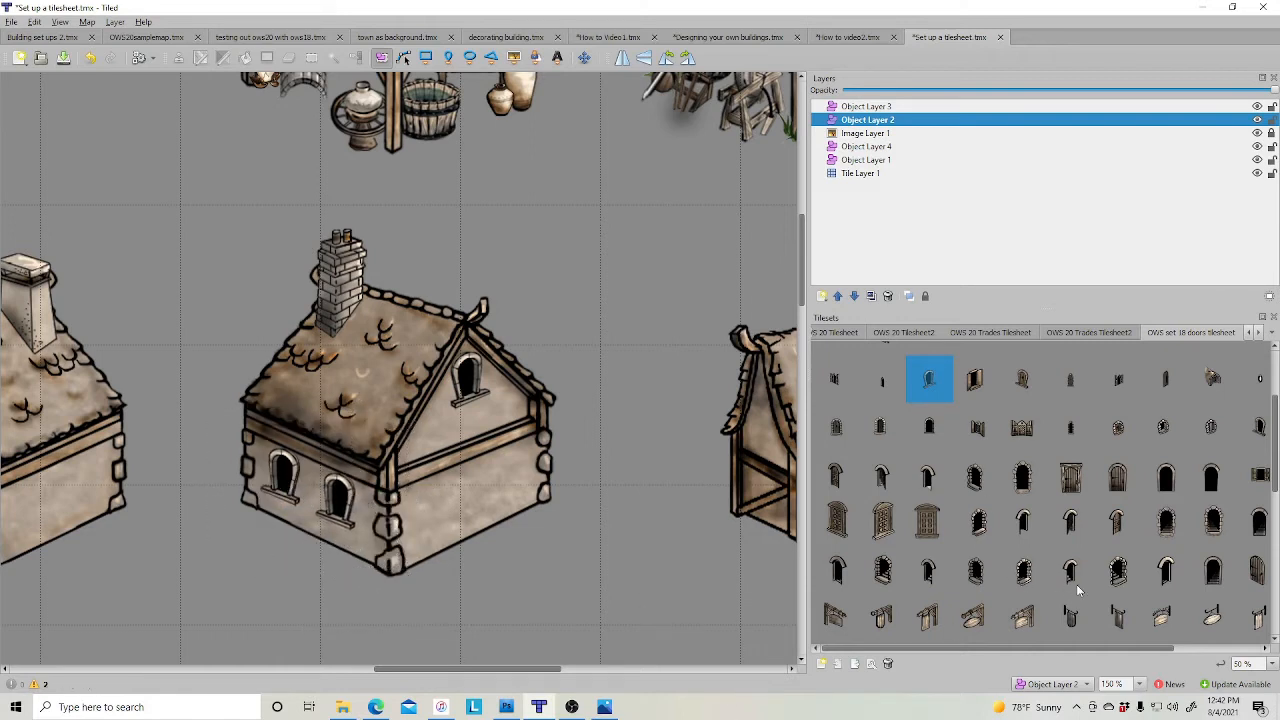
# - Insert the stone-framed arched doorway tile with a doorstep on the cottage wall below the gable
pyautogui.scroll(-3, 1058, 576)
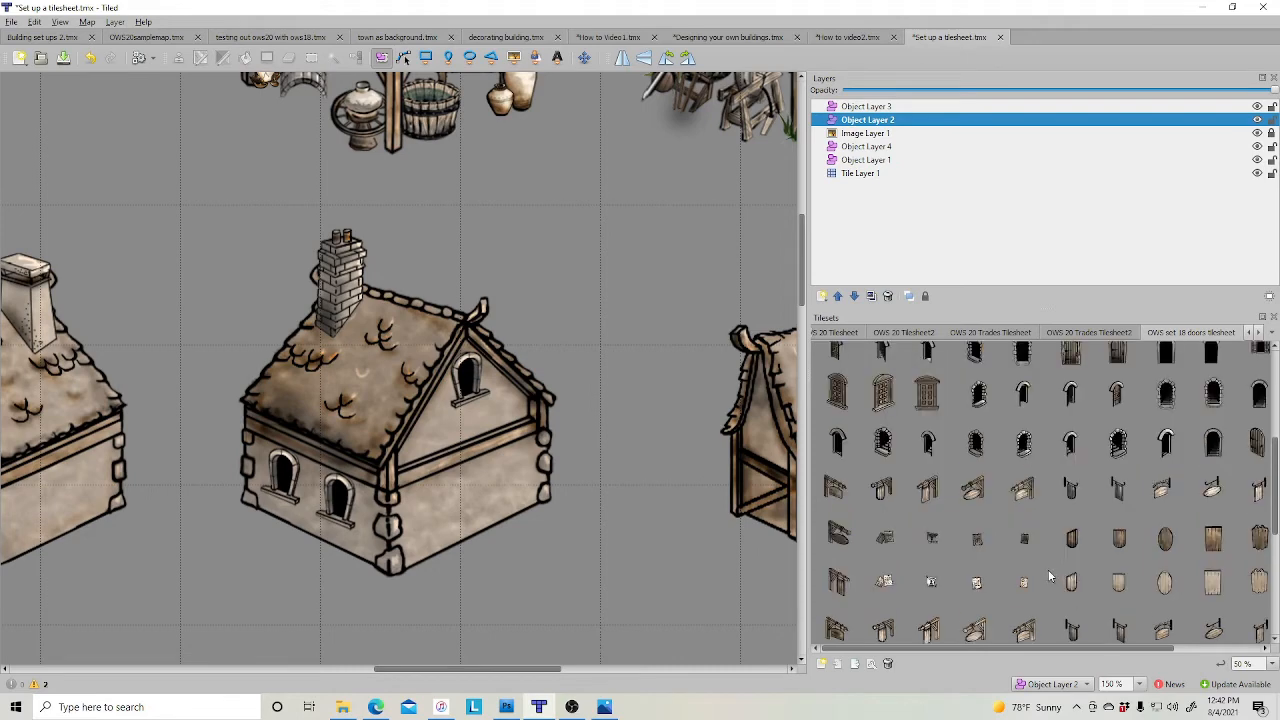
pyautogui.click(1021, 448)
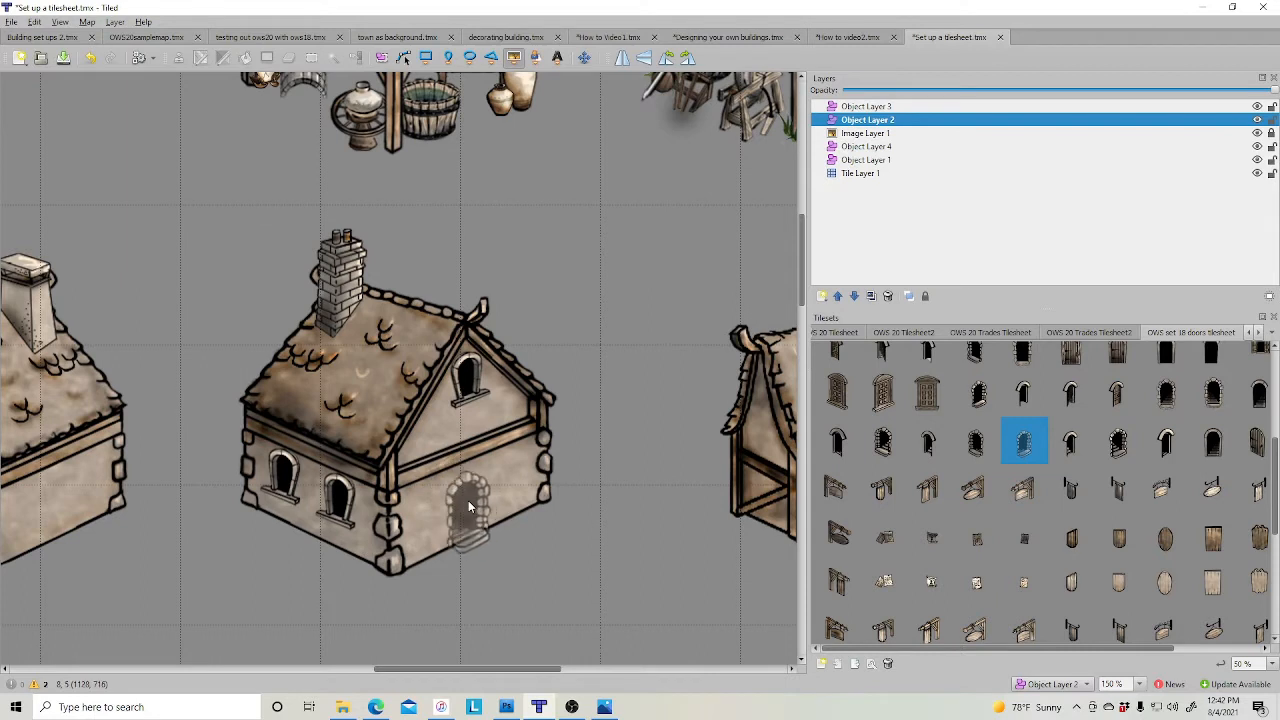
pyautogui.click(502, 485)
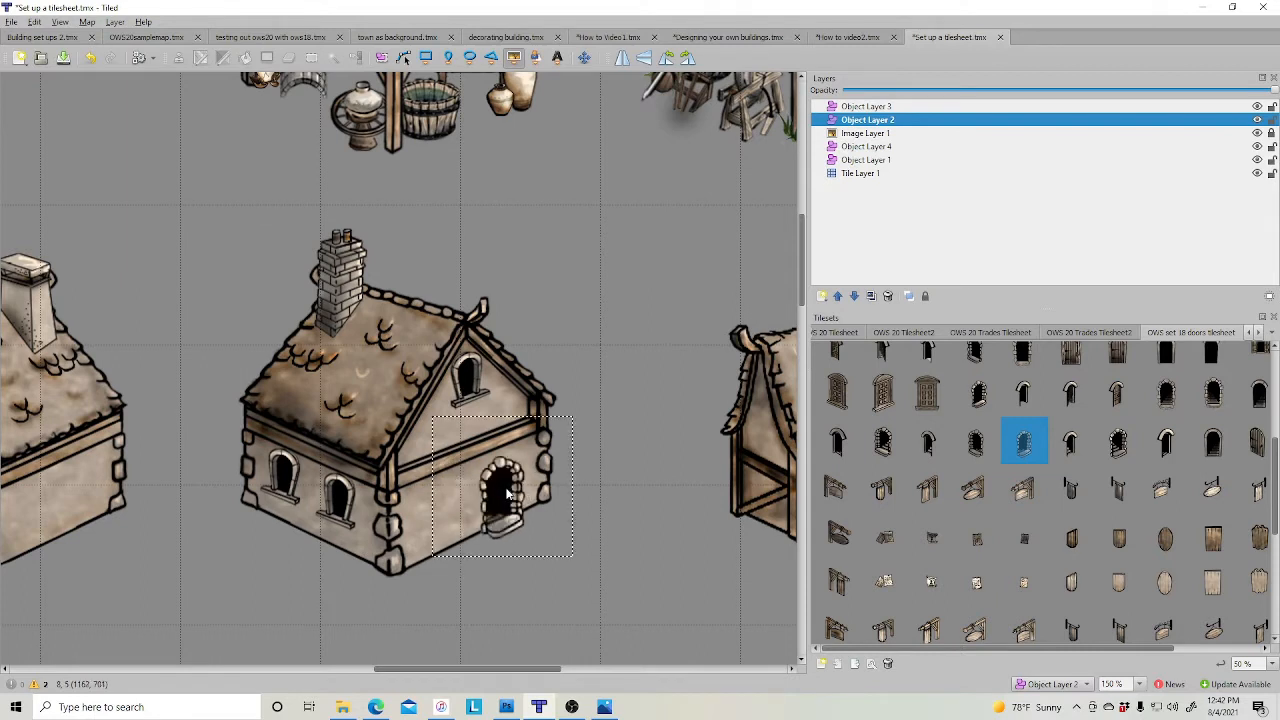
pyautogui.click(383, 58)
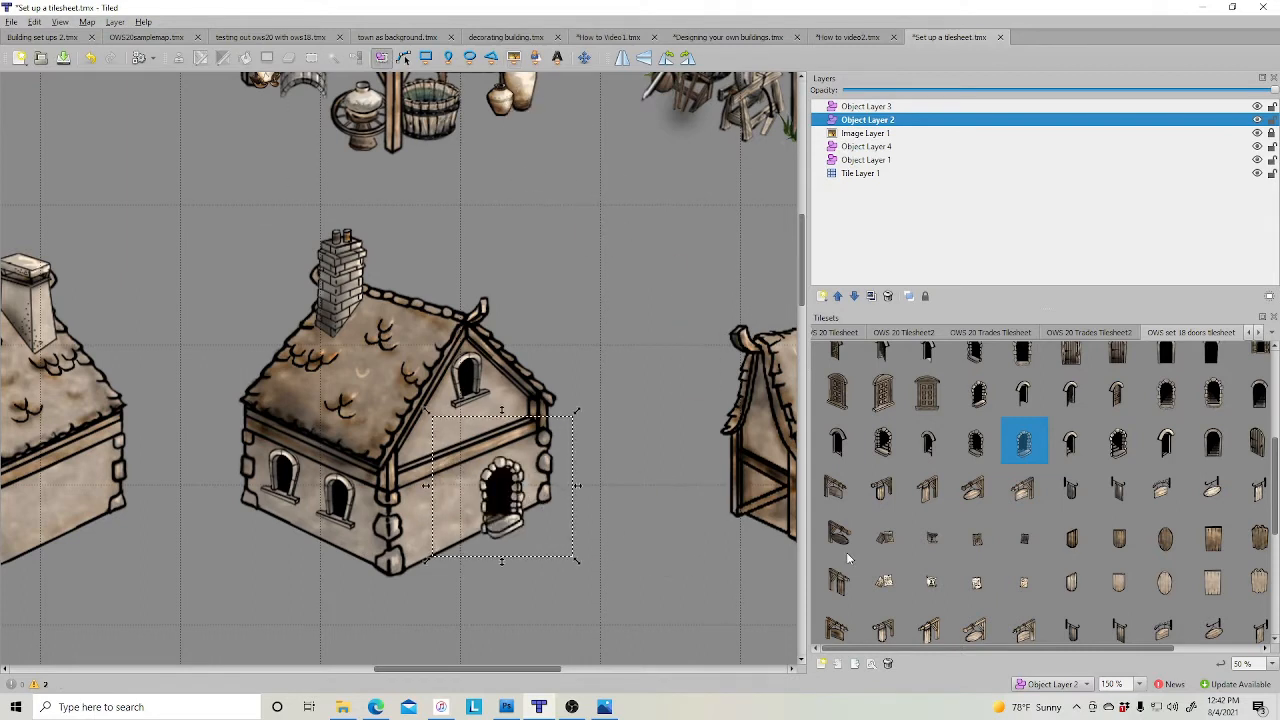
pyautogui.click(676, 581)
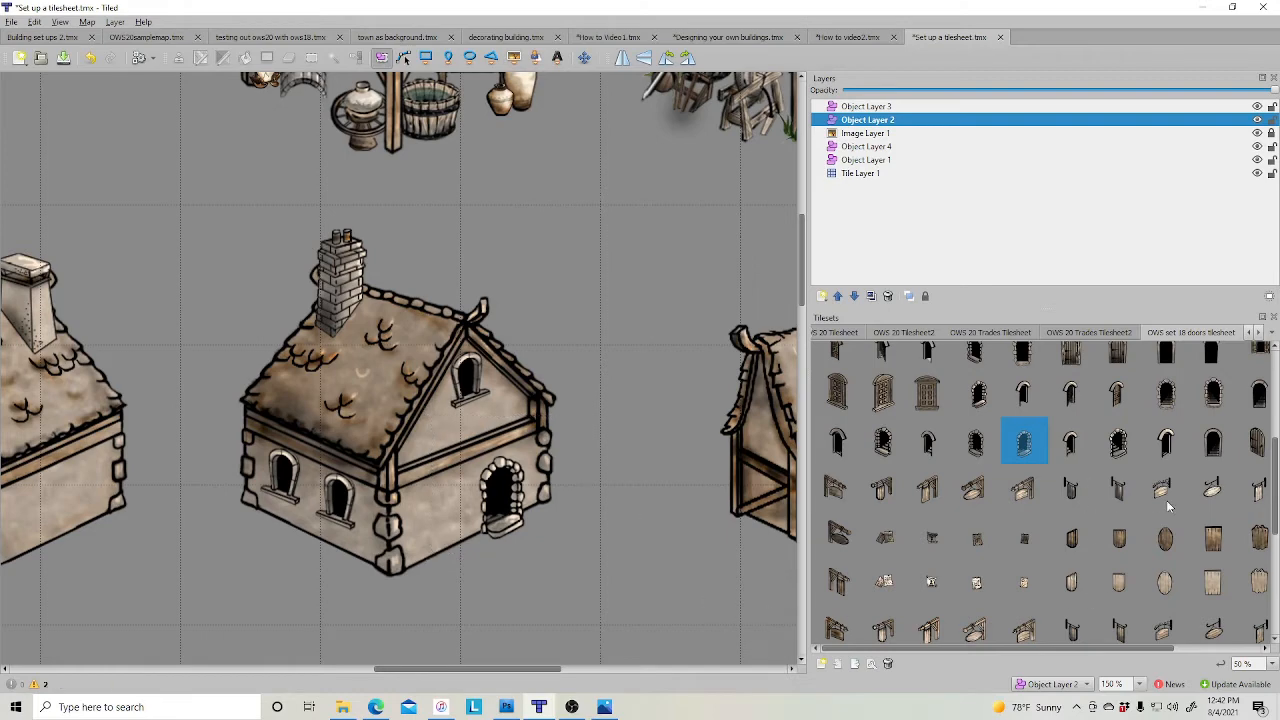
# - Insert the arched wooden door tile and set it on the empty ground beside the cottage's doorway
pyautogui.click(1256, 450)
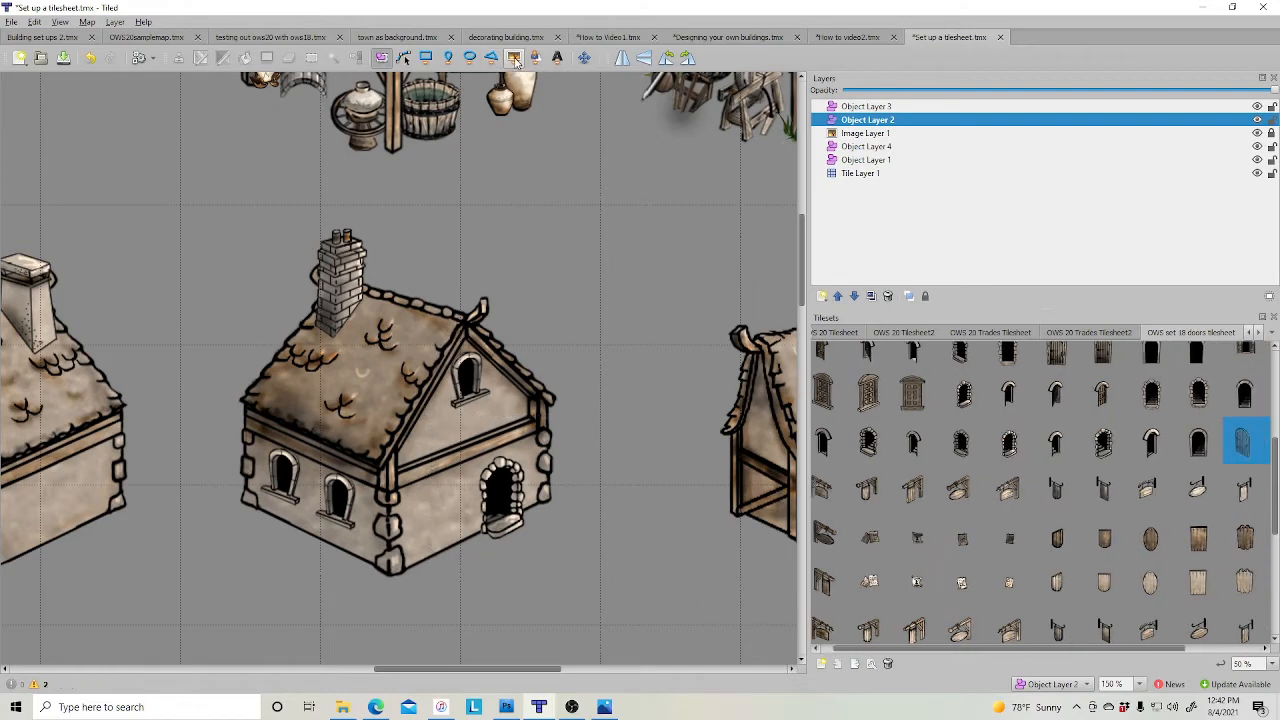
pyautogui.click(514, 58)
pyautogui.click(547, 491)
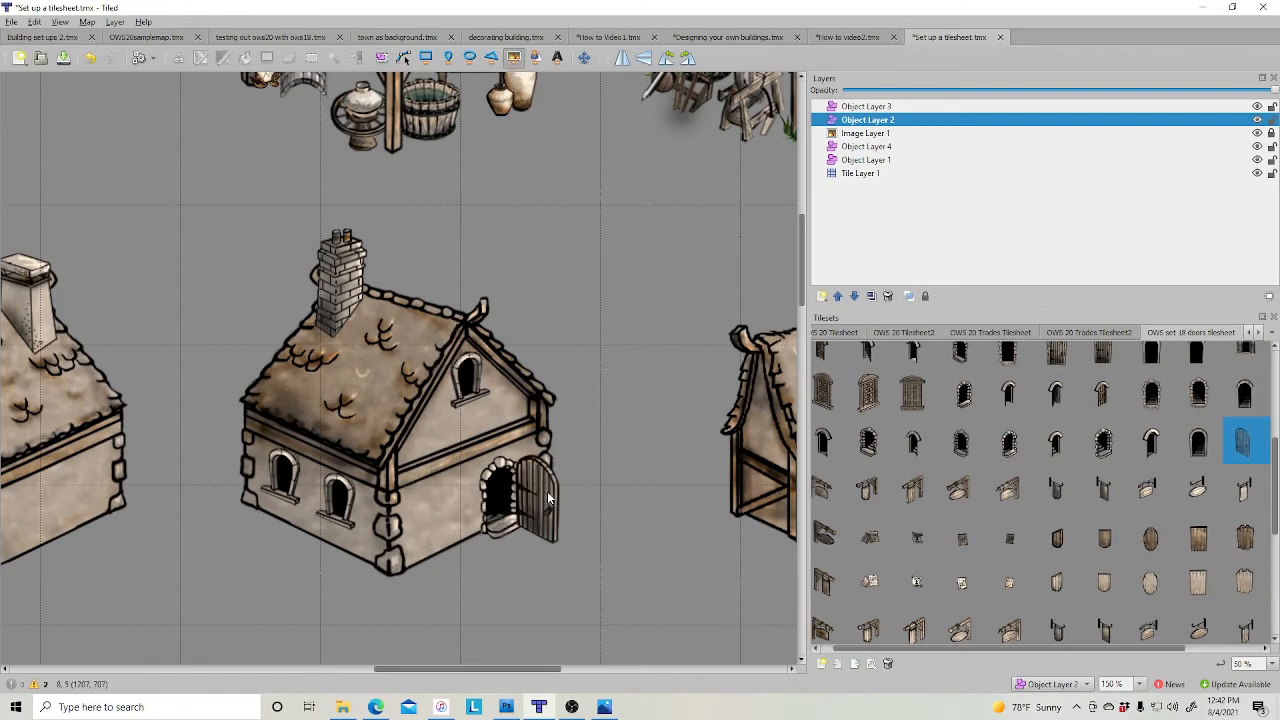
pyautogui.click(383, 58)
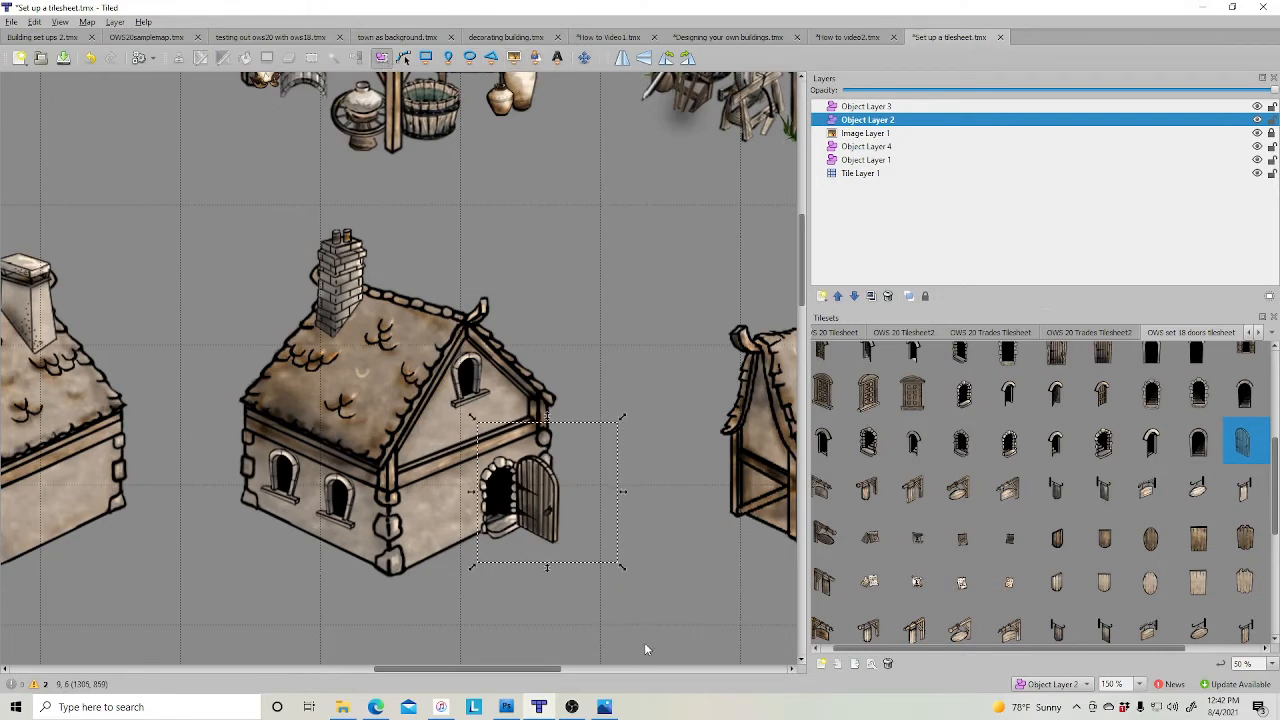
pyautogui.moveTo(576, 536); pyautogui.dragTo(654, 573)
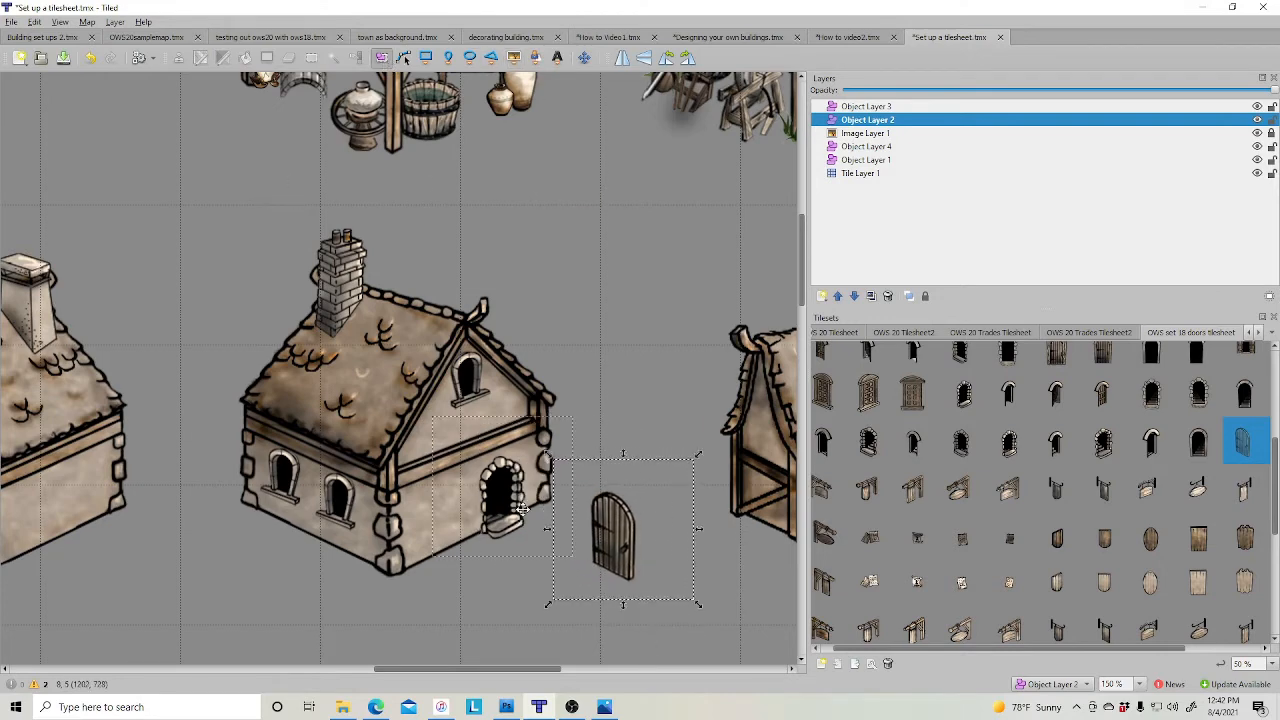
# - Enlarge the stone doorway slightly and adjust its position on the wall below the gable
pyautogui.click(490, 503)
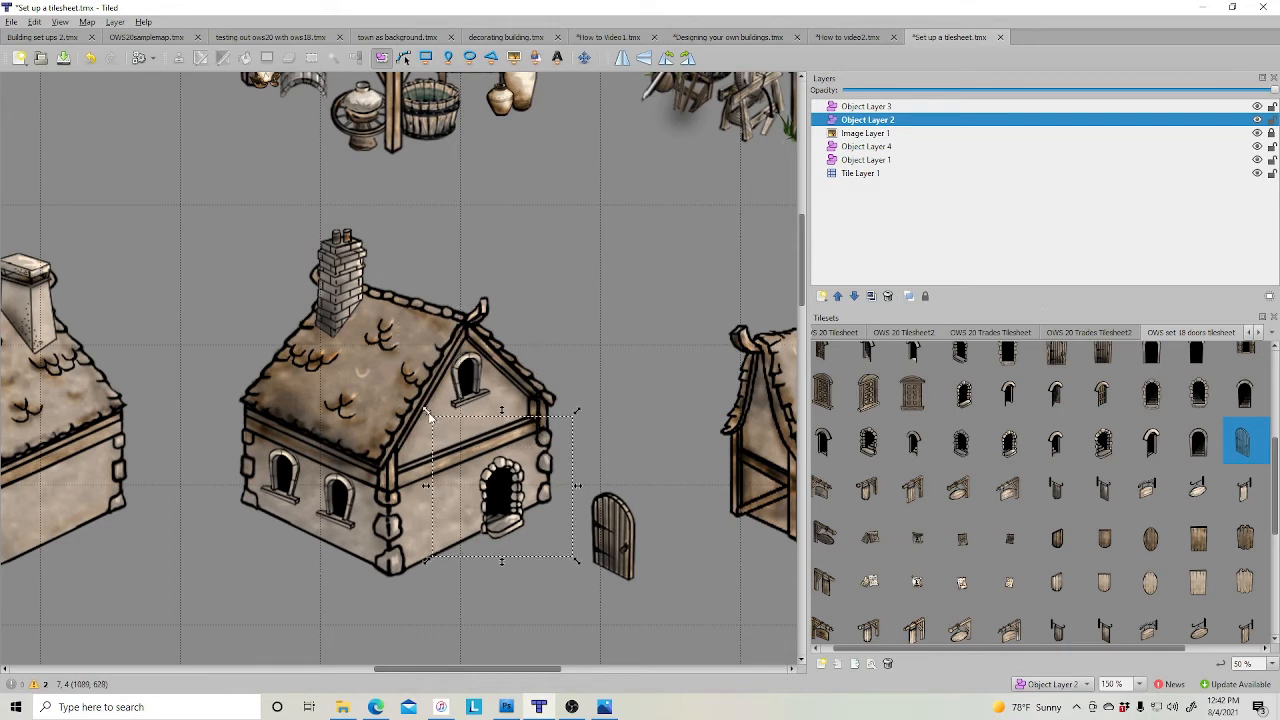
pyautogui.moveTo(428, 411); pyautogui.dragTo(407, 394)
pyautogui.moveTo(497, 512); pyautogui.dragTo(503, 518)
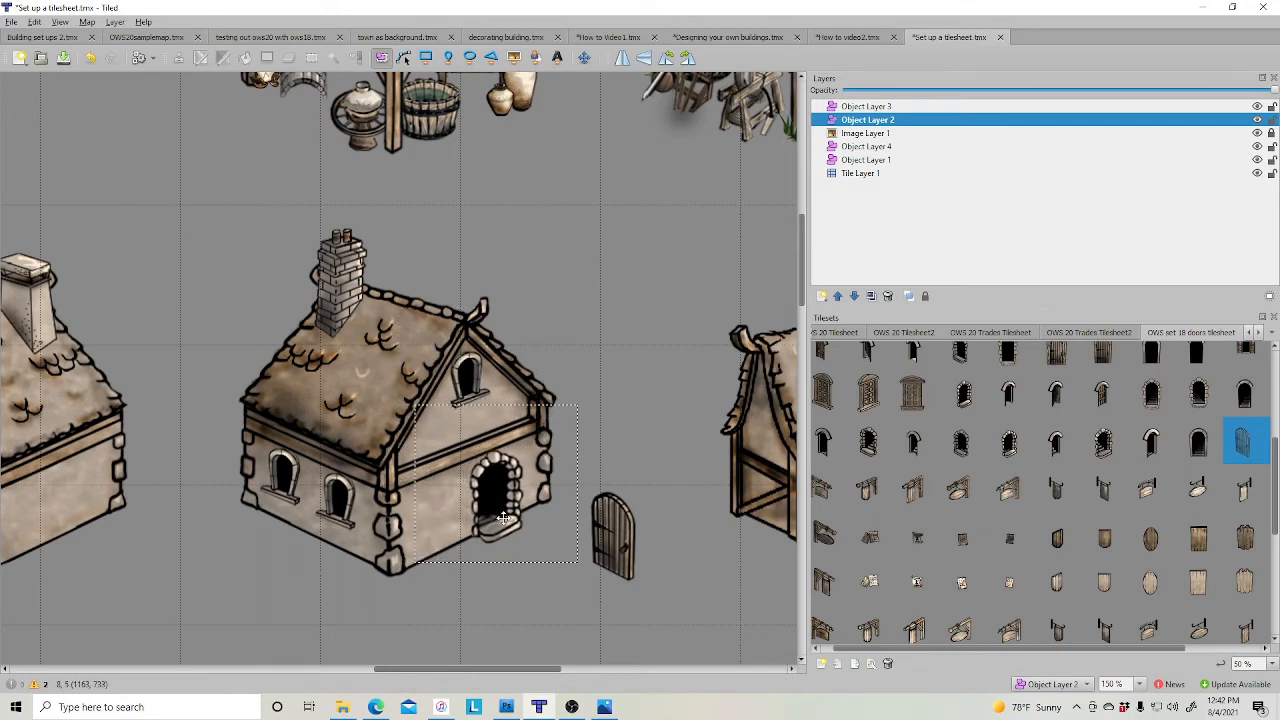
pyautogui.moveTo(412, 403); pyautogui.dragTo(411, 402)
# - Move the wooden door to Object Layer 3 and shrink it slightly beside the cottage
pyautogui.click(624, 558)
pyautogui.moveTo(624, 558); pyautogui.dragTo(606, 532)
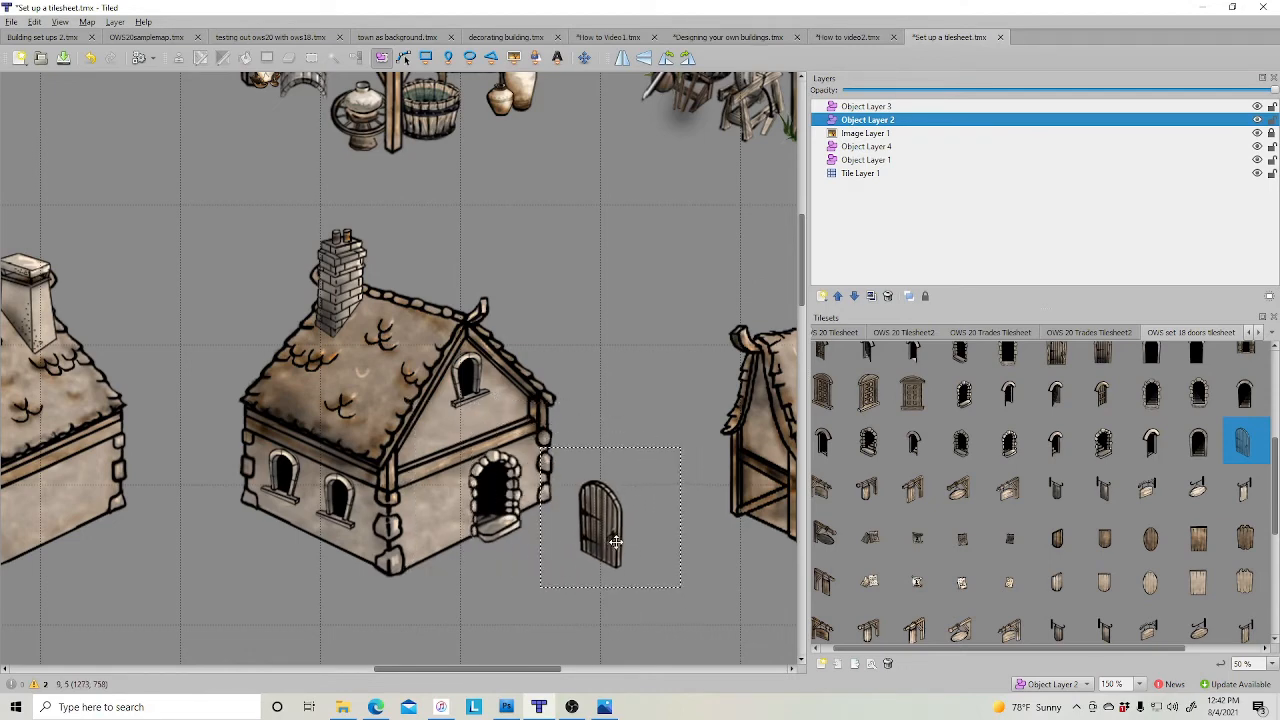
pyautogui.rightClick(627, 528)
pyautogui.moveTo(706, 648)
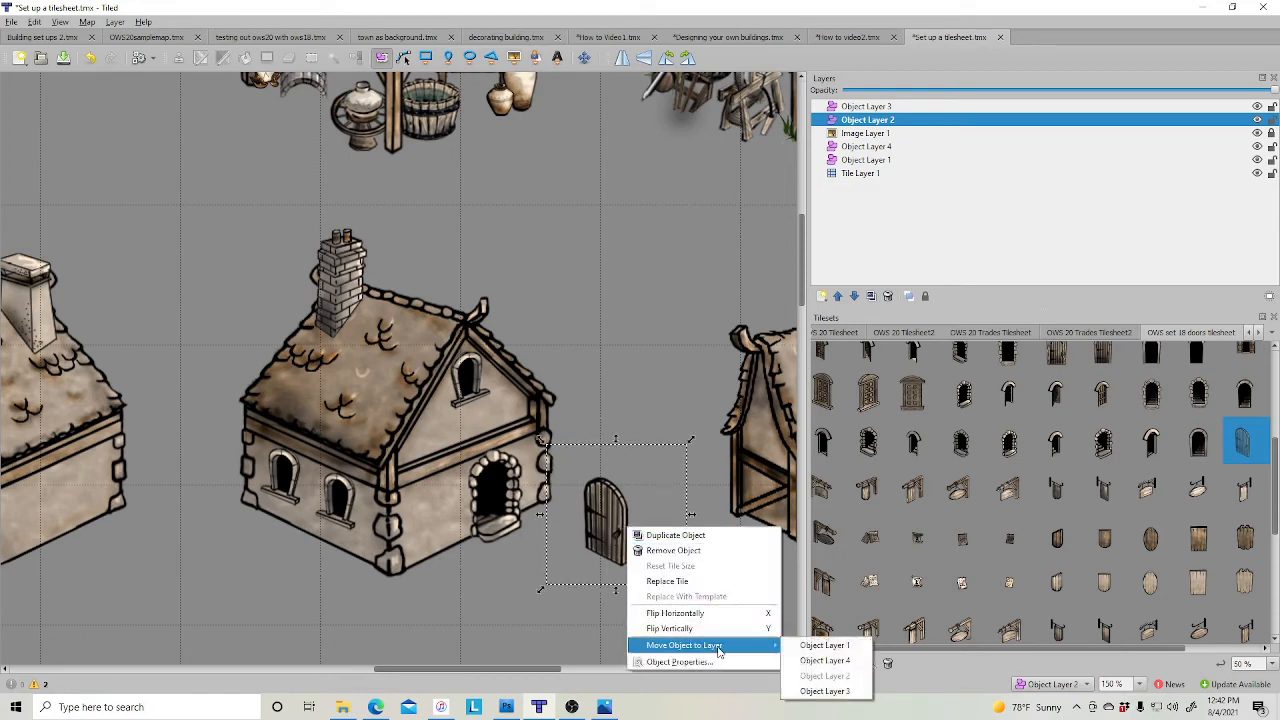
pyautogui.click(825, 691)
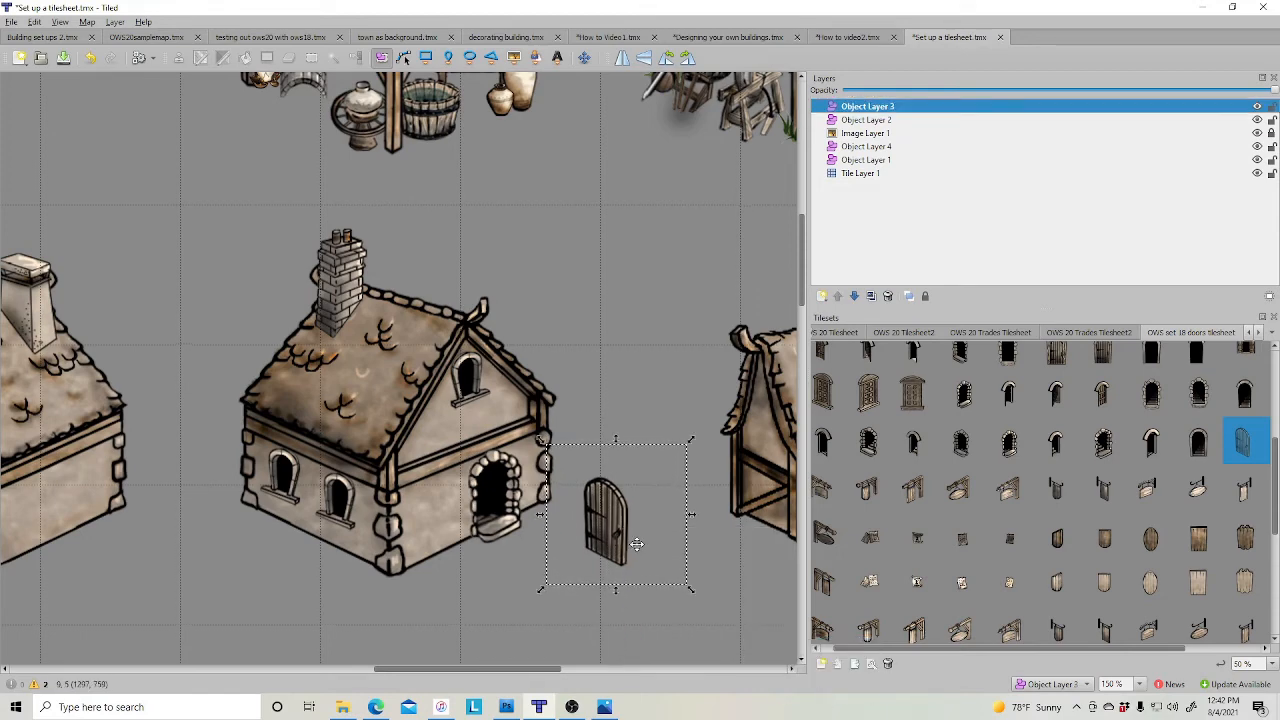
pyautogui.moveTo(606, 520); pyautogui.dragTo(537, 497)
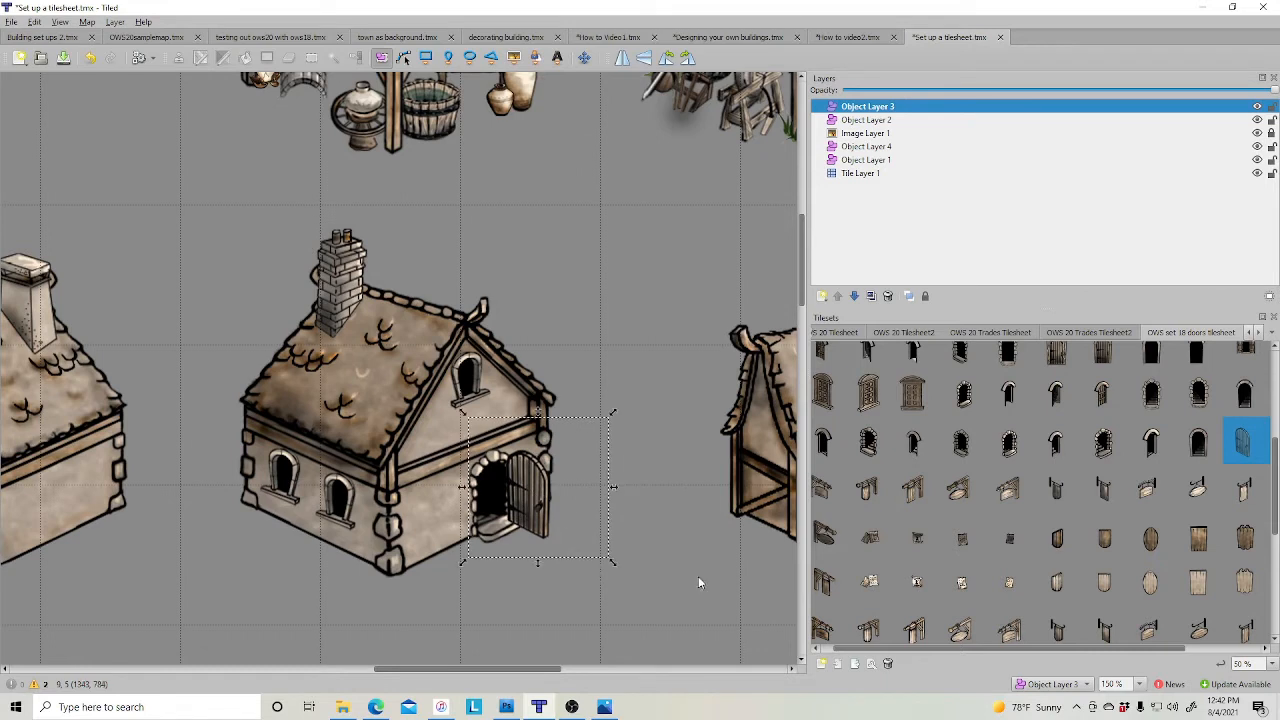
pyautogui.hotkey('ctrl', 'z')
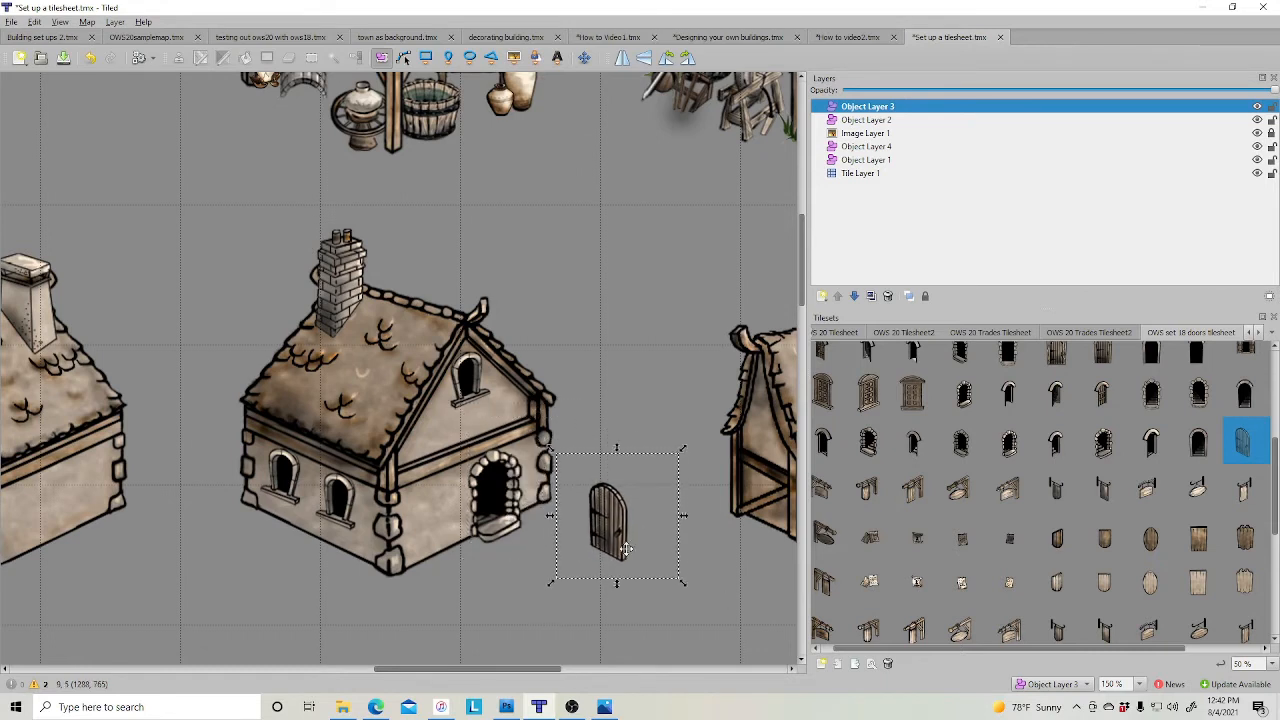
# - Flip the wooden door horizontally, set it inside the stone doorway, and reduce its size slightly to fit the opening
pyautogui.moveTo(629, 551); pyautogui.dragTo(540, 515)
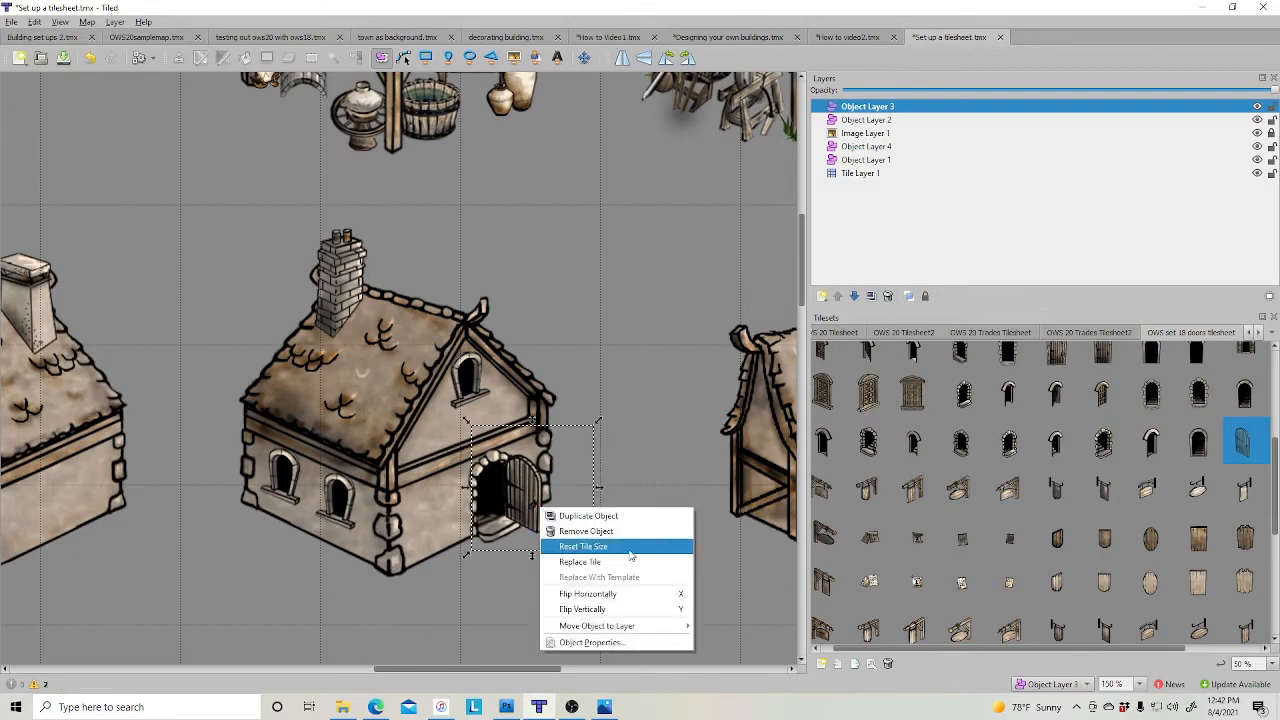
pyautogui.click(621, 595)
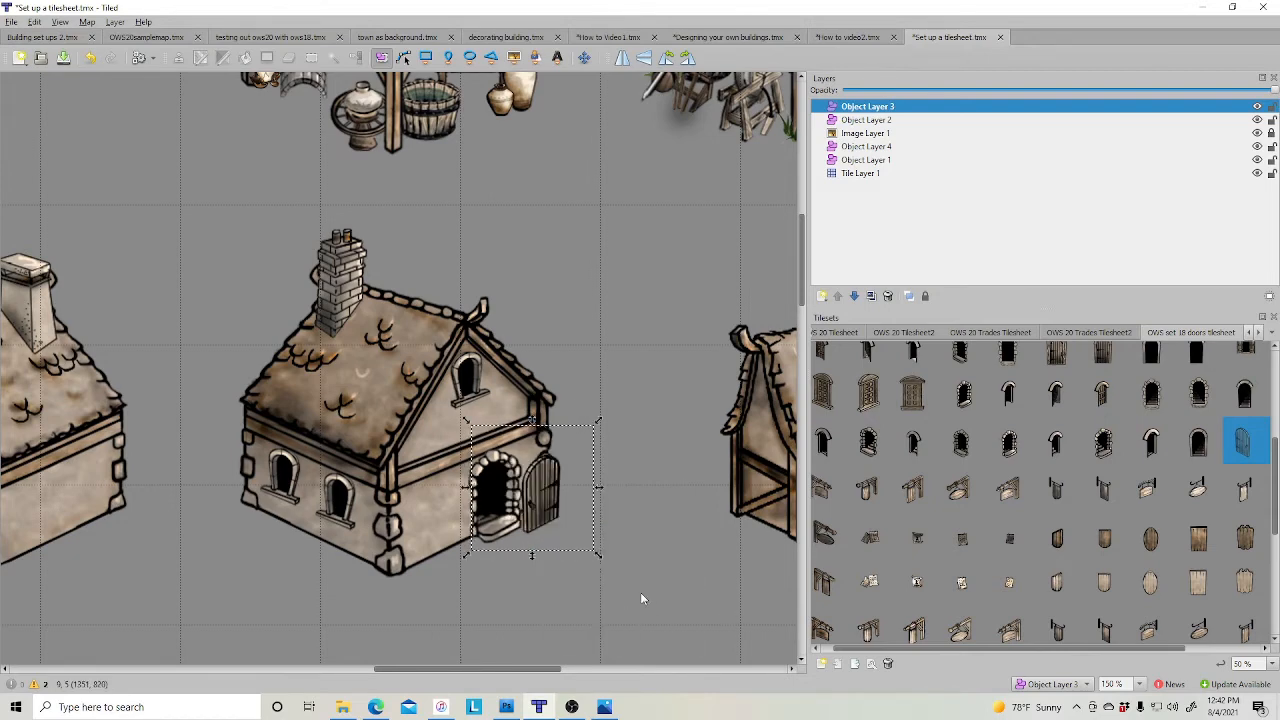
pyautogui.moveTo(558, 498); pyautogui.dragTo(511, 499)
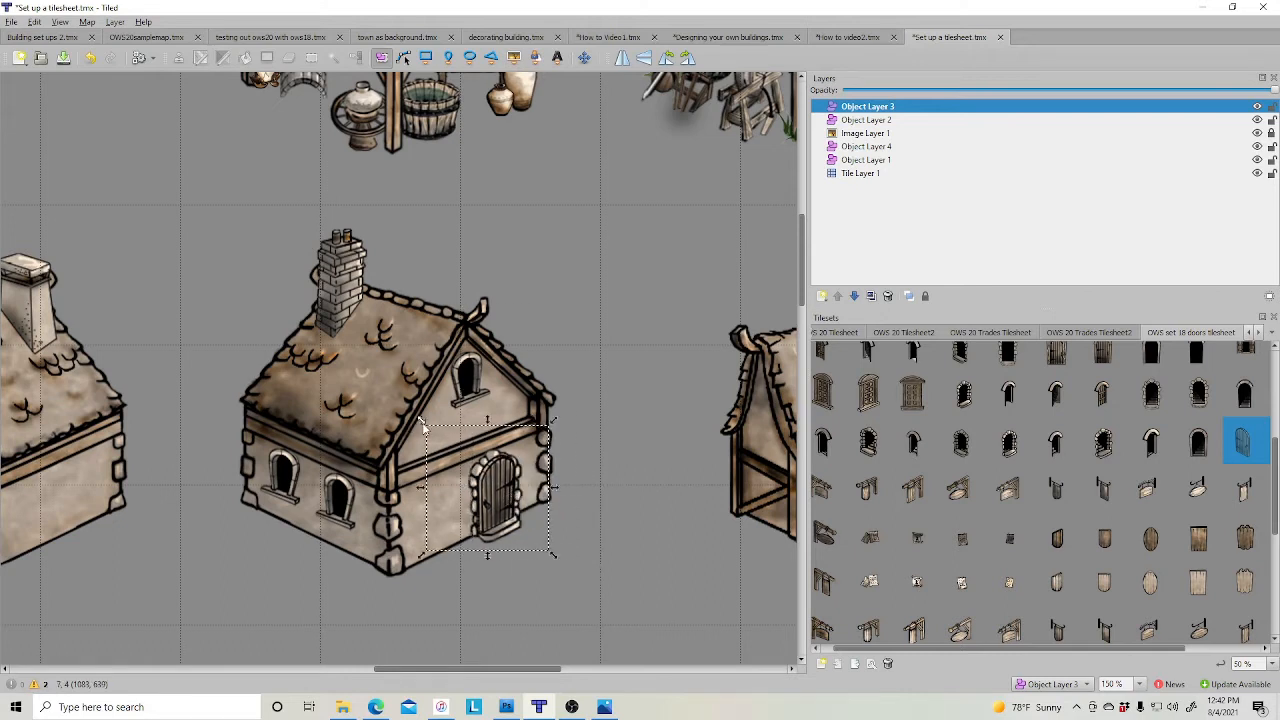
pyautogui.moveTo(424, 424); pyautogui.dragTo(428, 433)
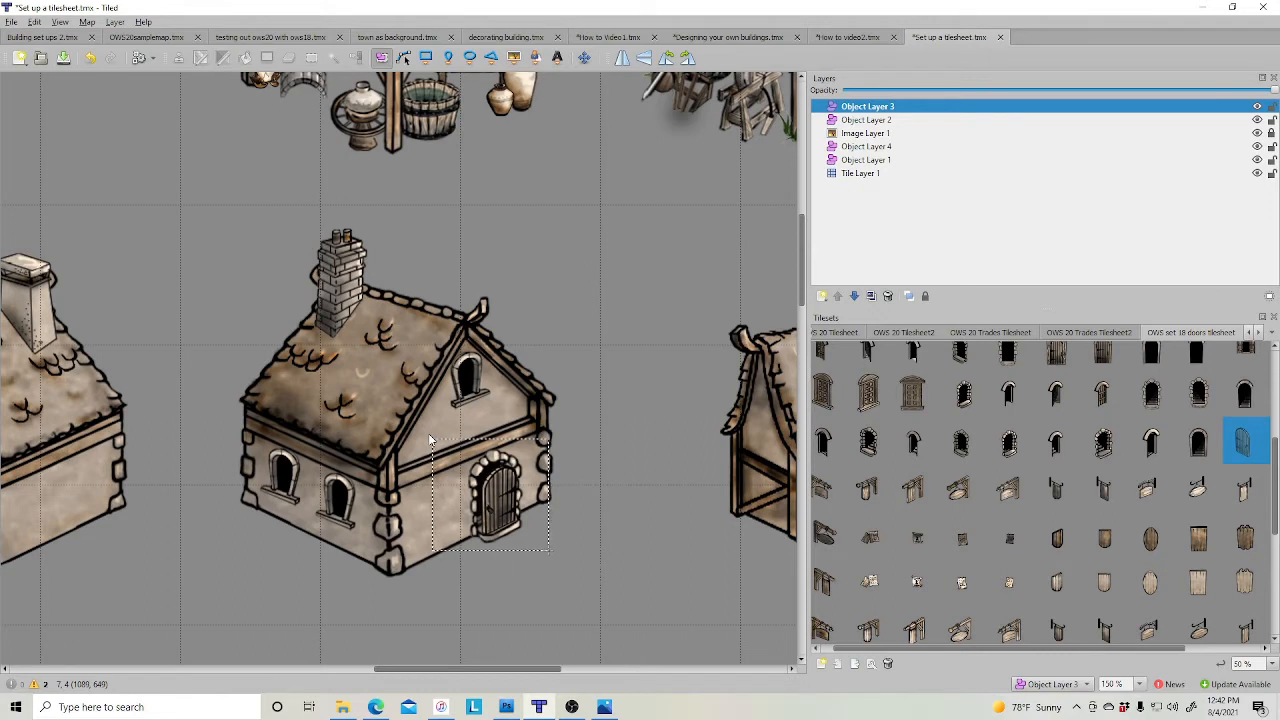
# - Nudge the wooden door slightly upward so it lines up with the cottage's stone doorway
pyautogui.moveTo(535, 532); pyautogui.dragTo(532, 527)
pyautogui.click(645, 547)
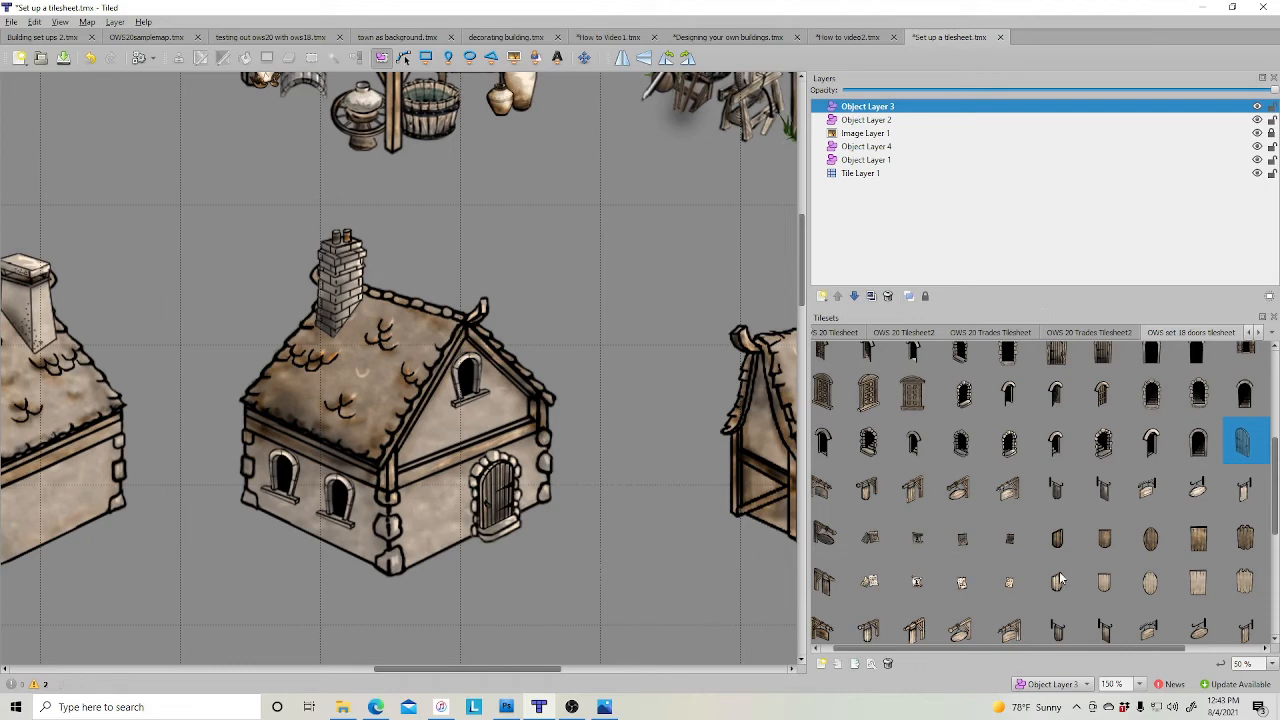
# - Hang the small wooden bracket sign from the doors tileset on the cottage's right corner, on Object Layer 3
pyautogui.scroll(-3, 1053, 580)
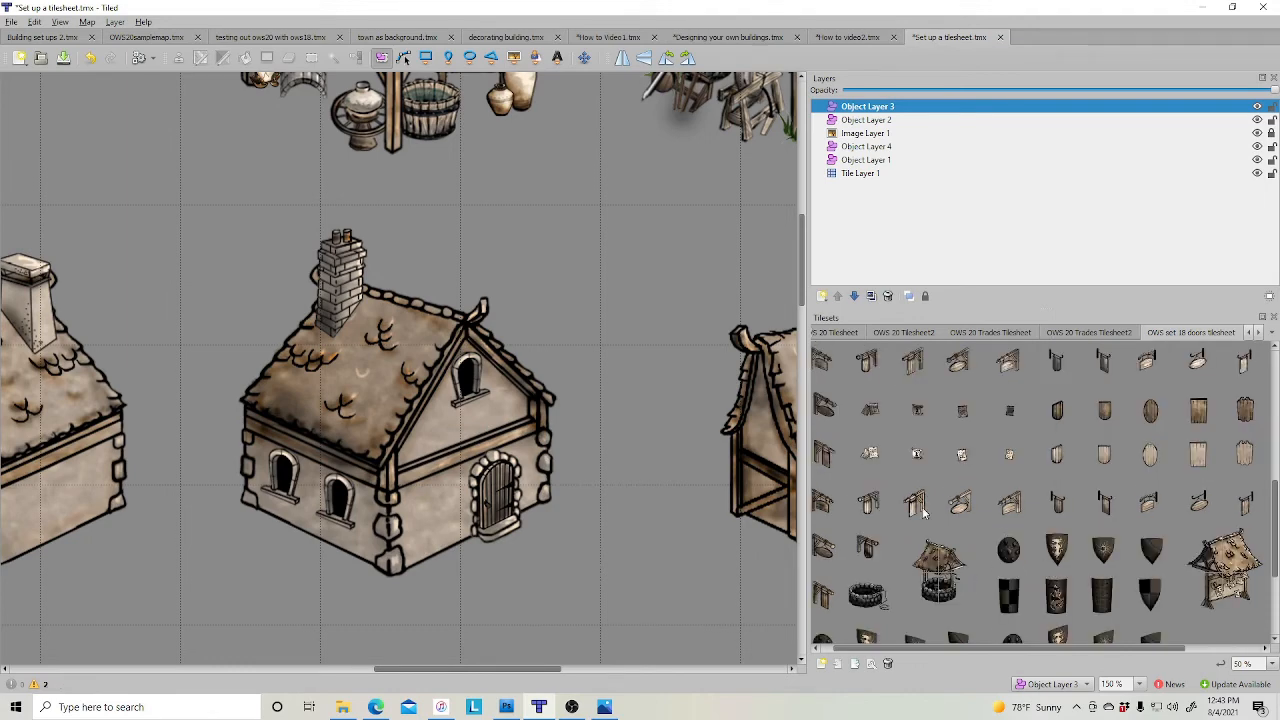
pyautogui.click(1108, 506)
pyautogui.click(514, 57)
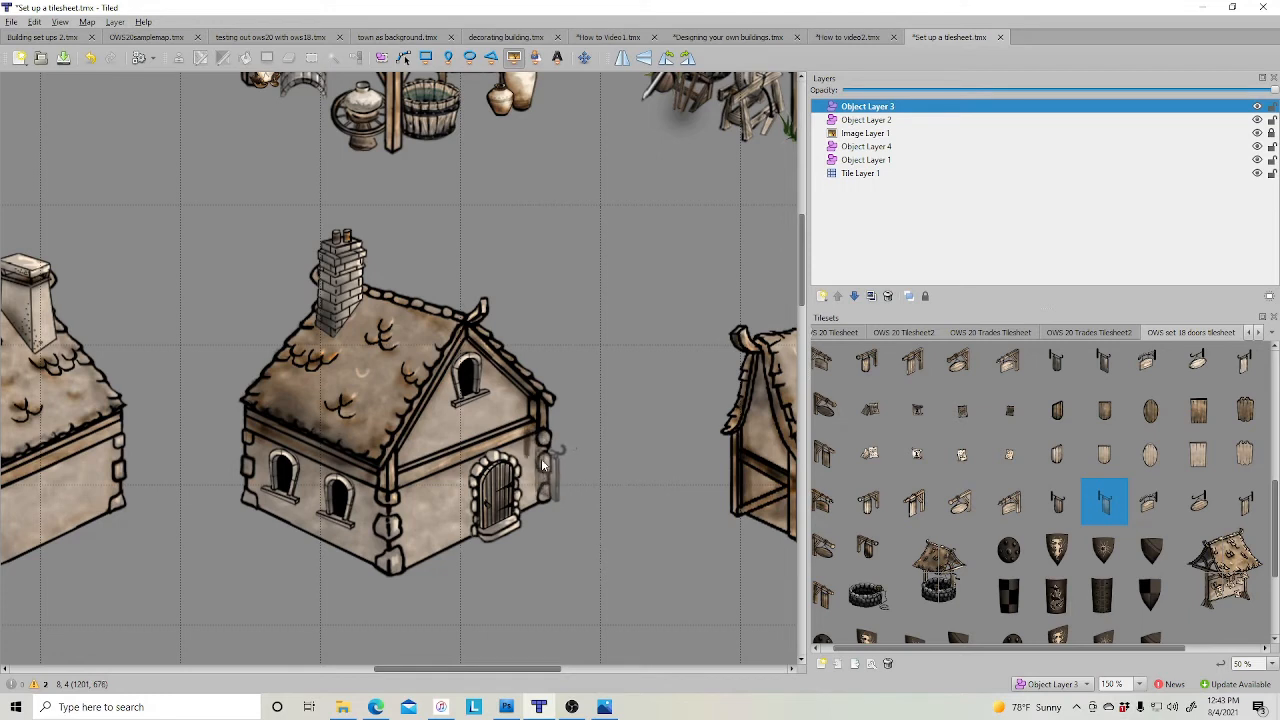
pyautogui.click(547, 436)
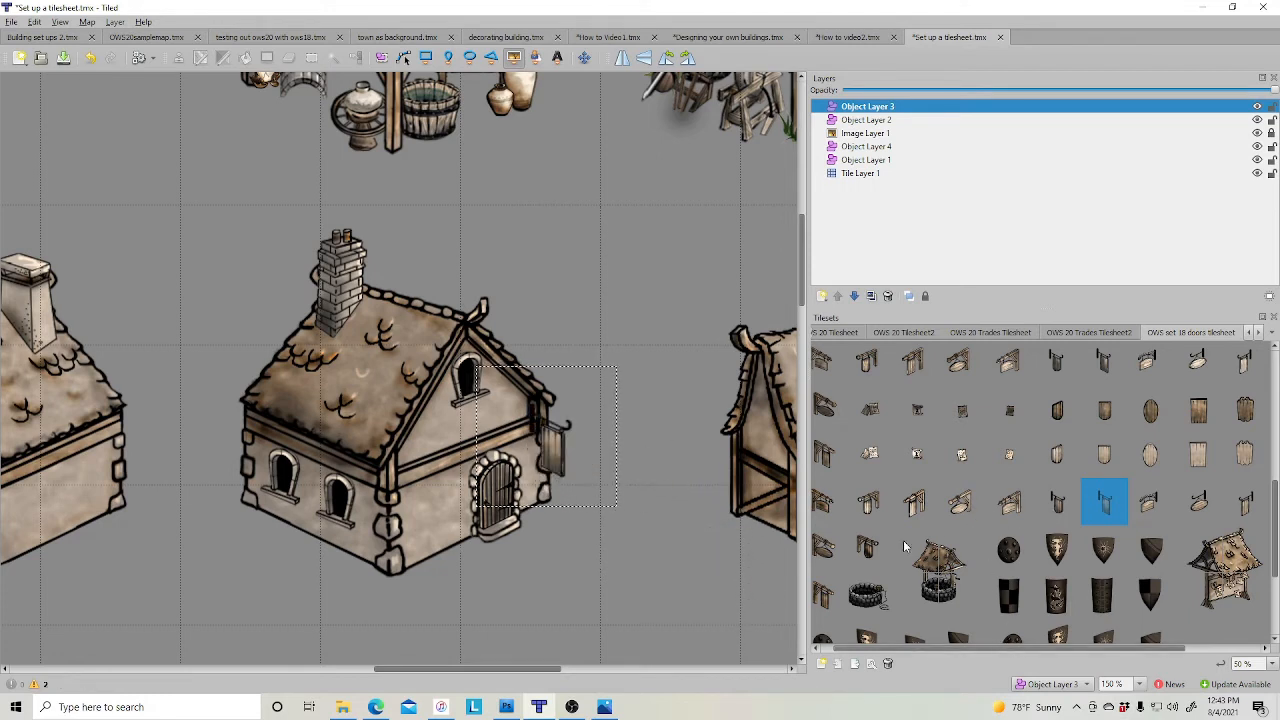
# - Place the pair of parchment notices from the doors tileset on the wall beside the cottage door, on Object Layer 2
pyautogui.click(864, 121)
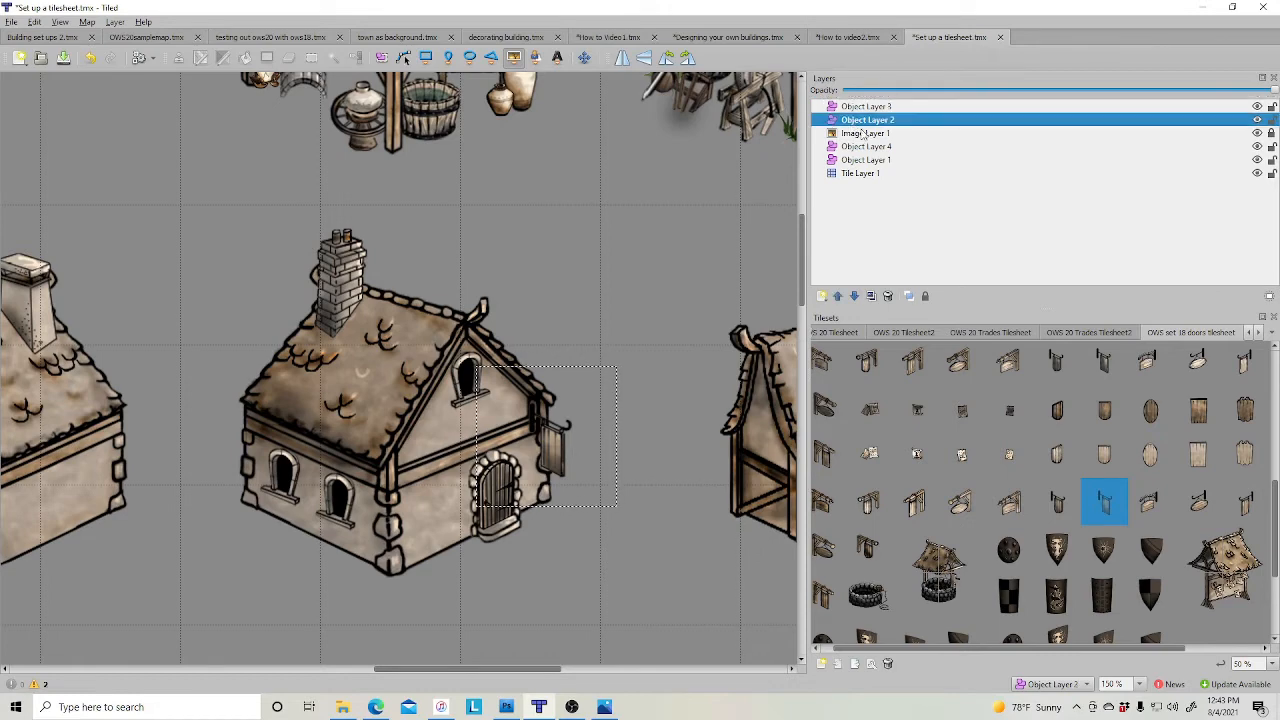
pyautogui.scroll(-2, 953, 558)
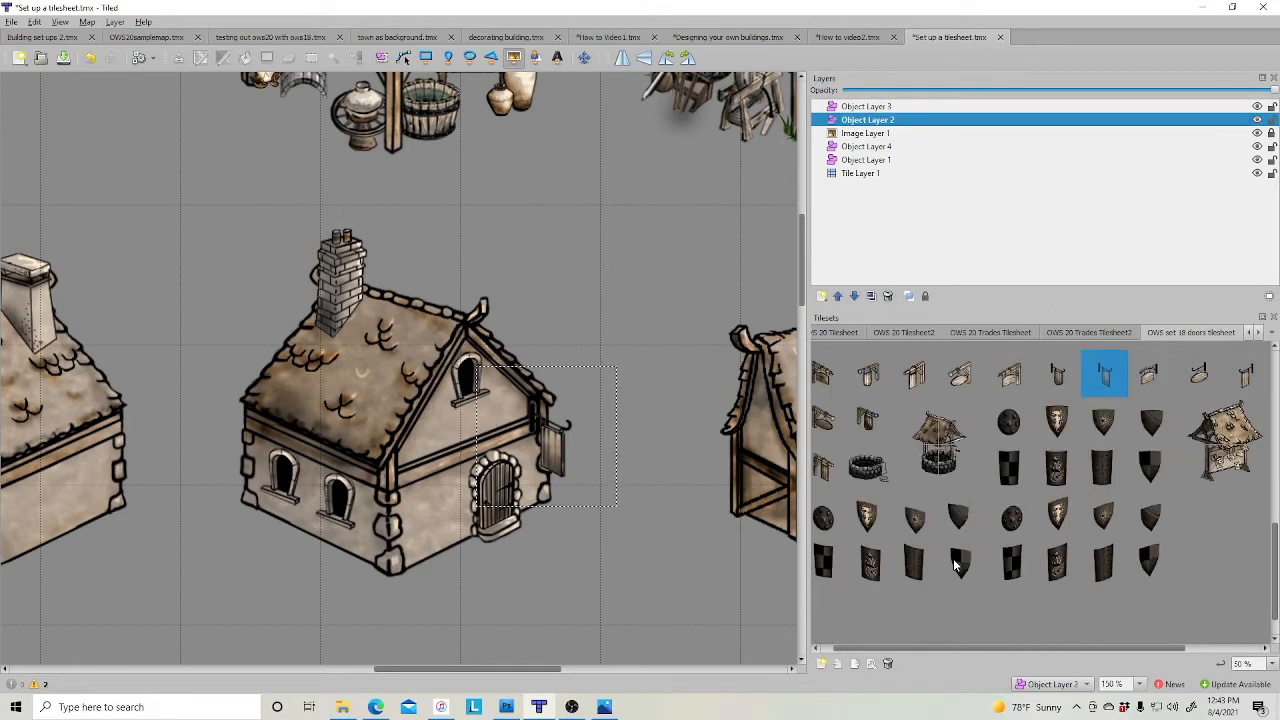
pyautogui.moveTo(921, 649); pyautogui.dragTo(909, 652)
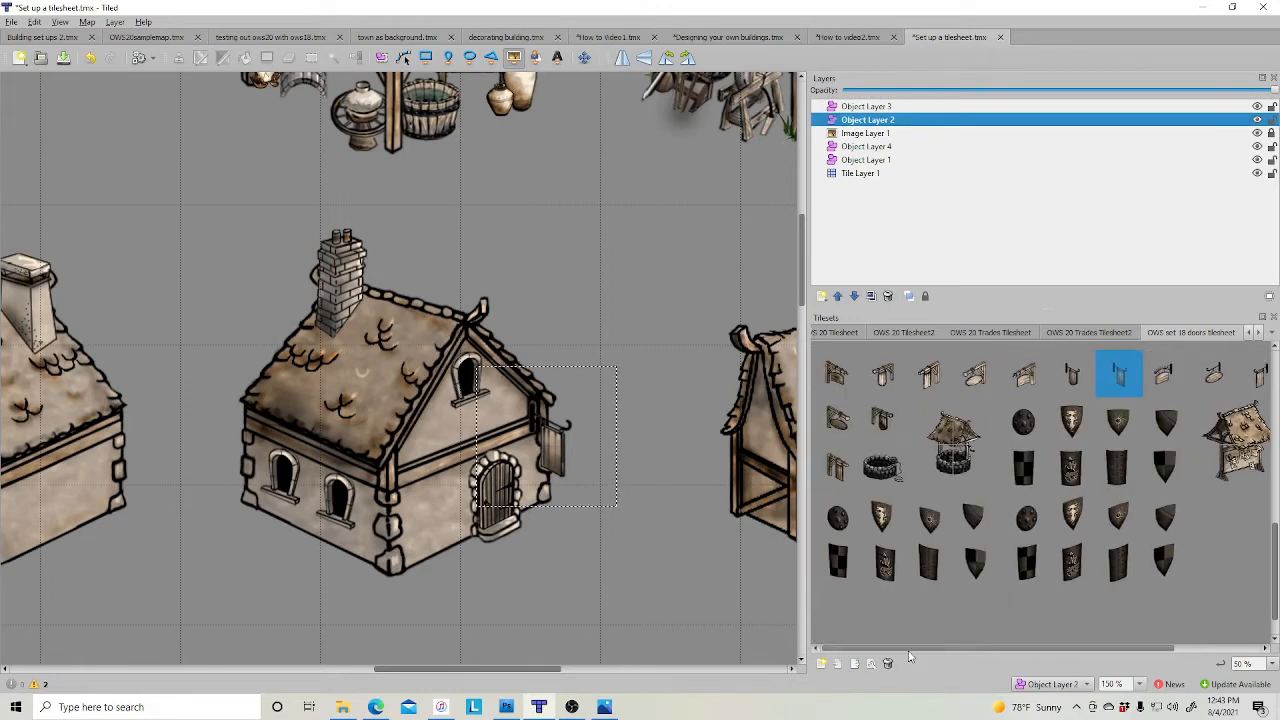
pyautogui.scroll(4, 998, 552)
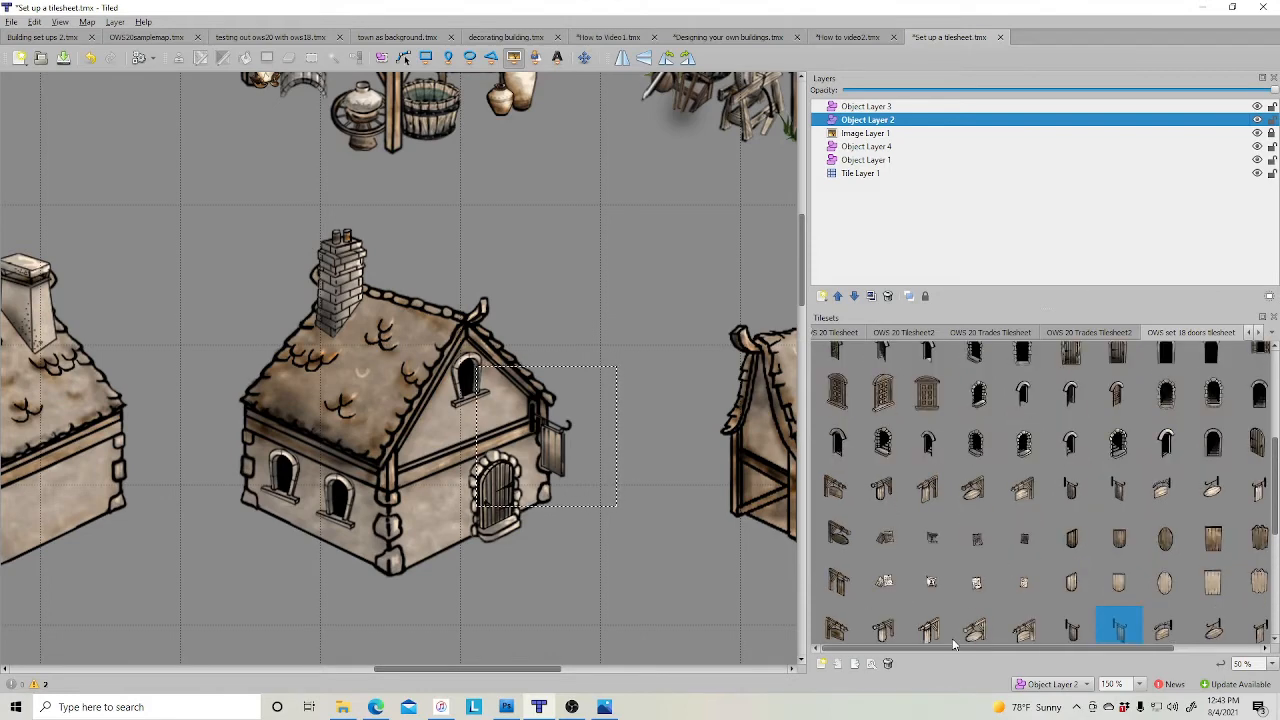
pyautogui.moveTo(953, 645); pyautogui.dragTo(1065, 668)
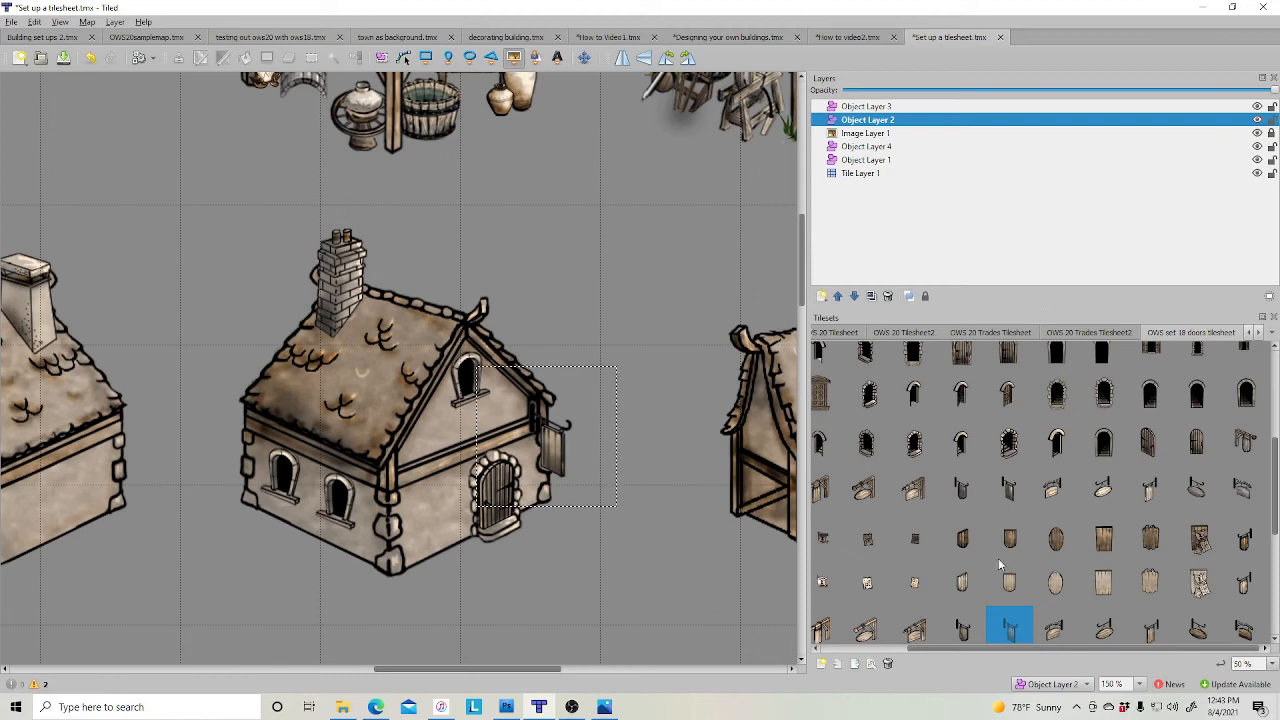
pyautogui.moveTo(982, 655); pyautogui.dragTo(910, 662)
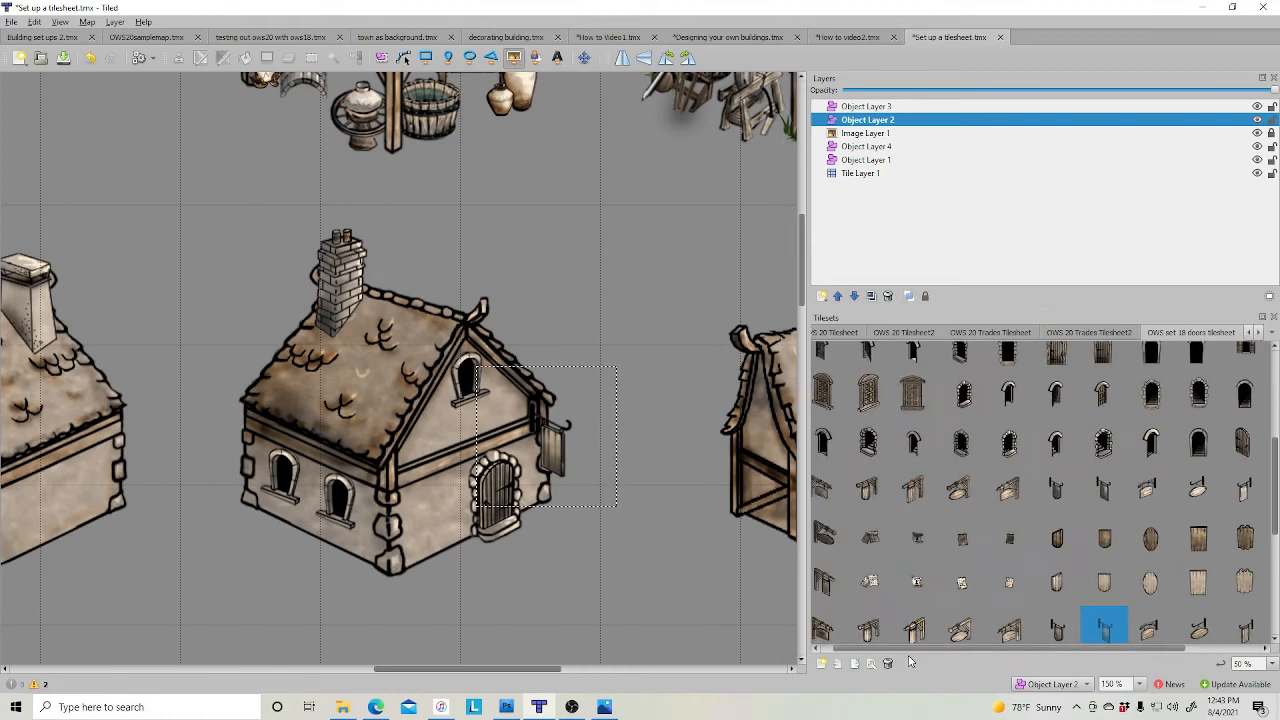
pyautogui.click(871, 582)
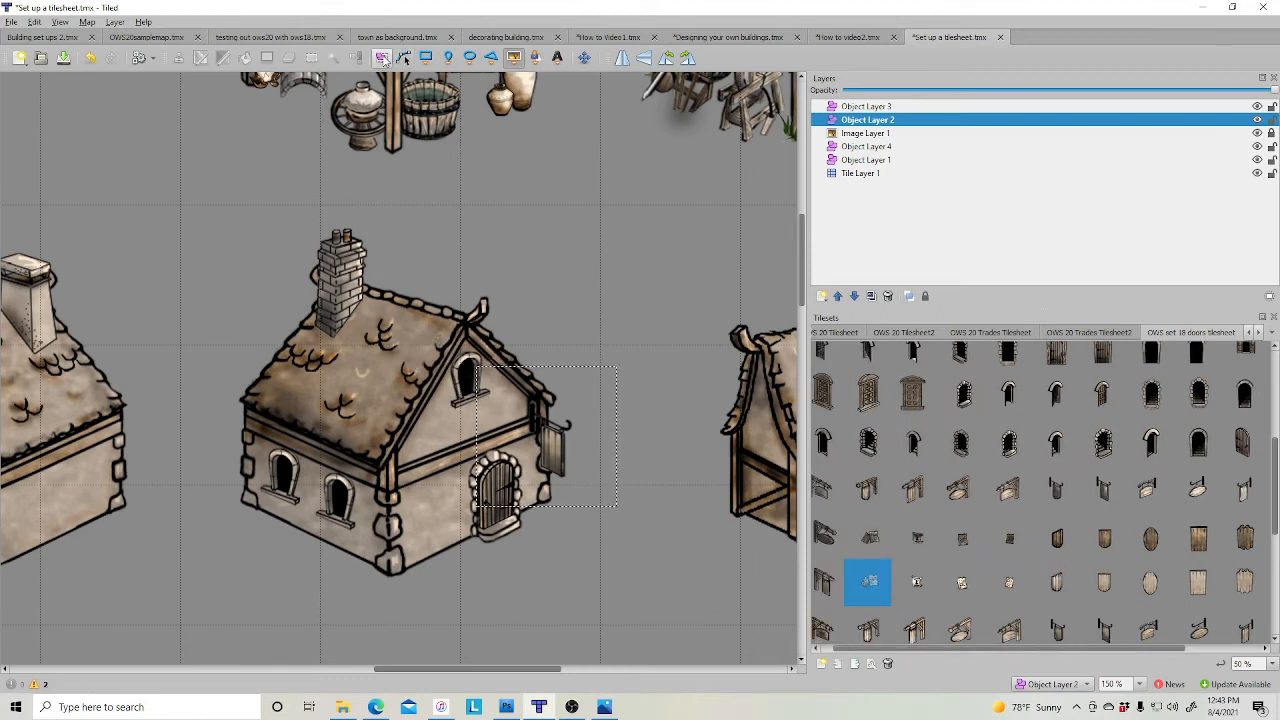
pyautogui.click(448, 516)
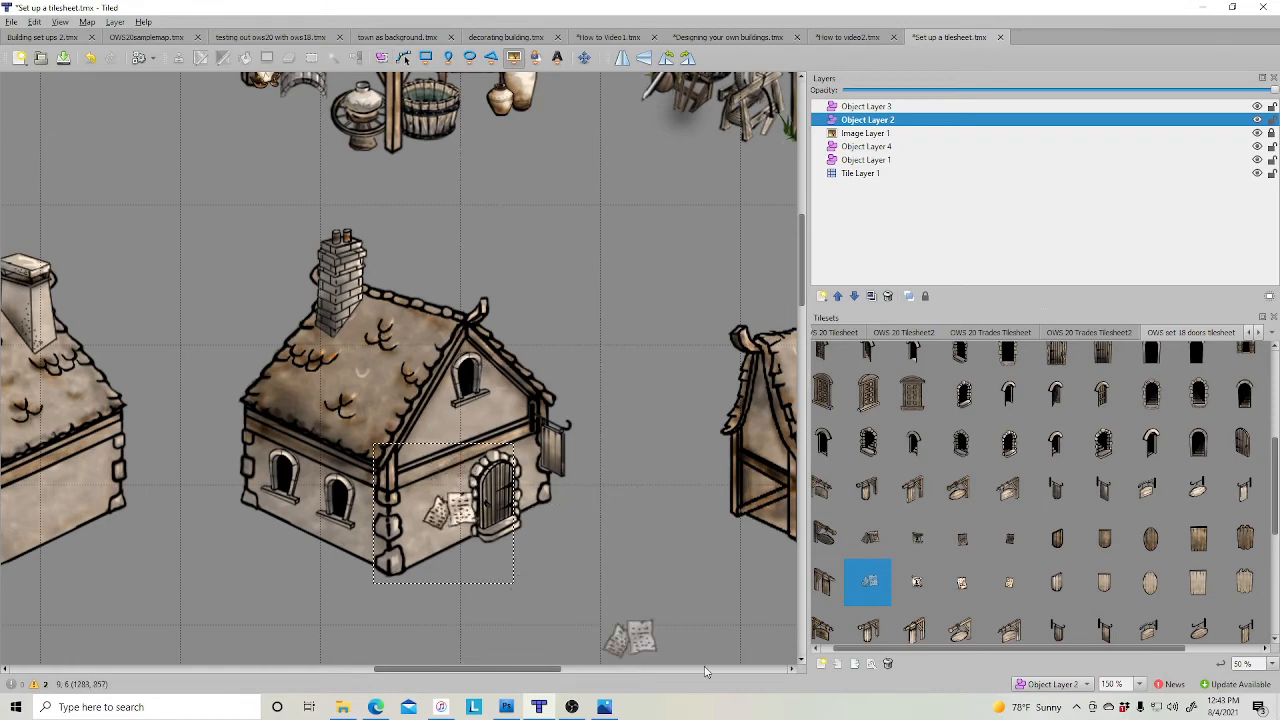
# - Add the portrait poster on Object Layer 3, overlapping the parchment notices beside the cottage door
pyautogui.click(916, 586)
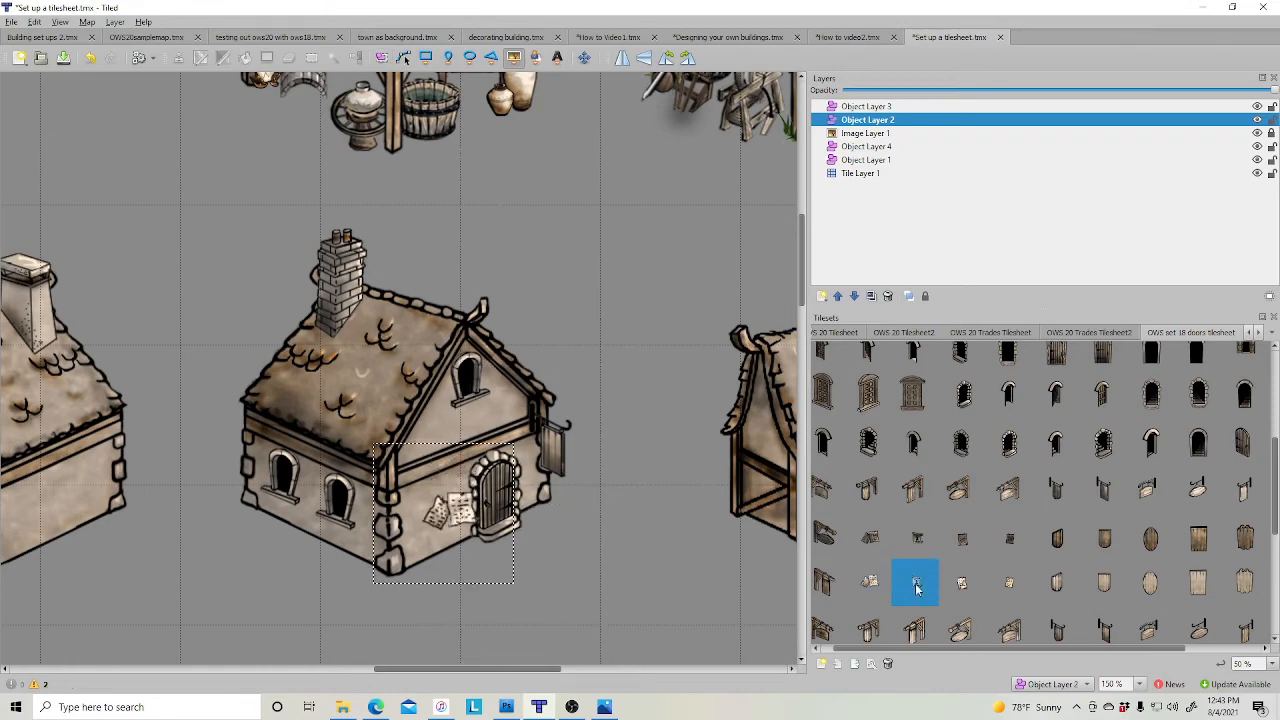
pyautogui.click(867, 107)
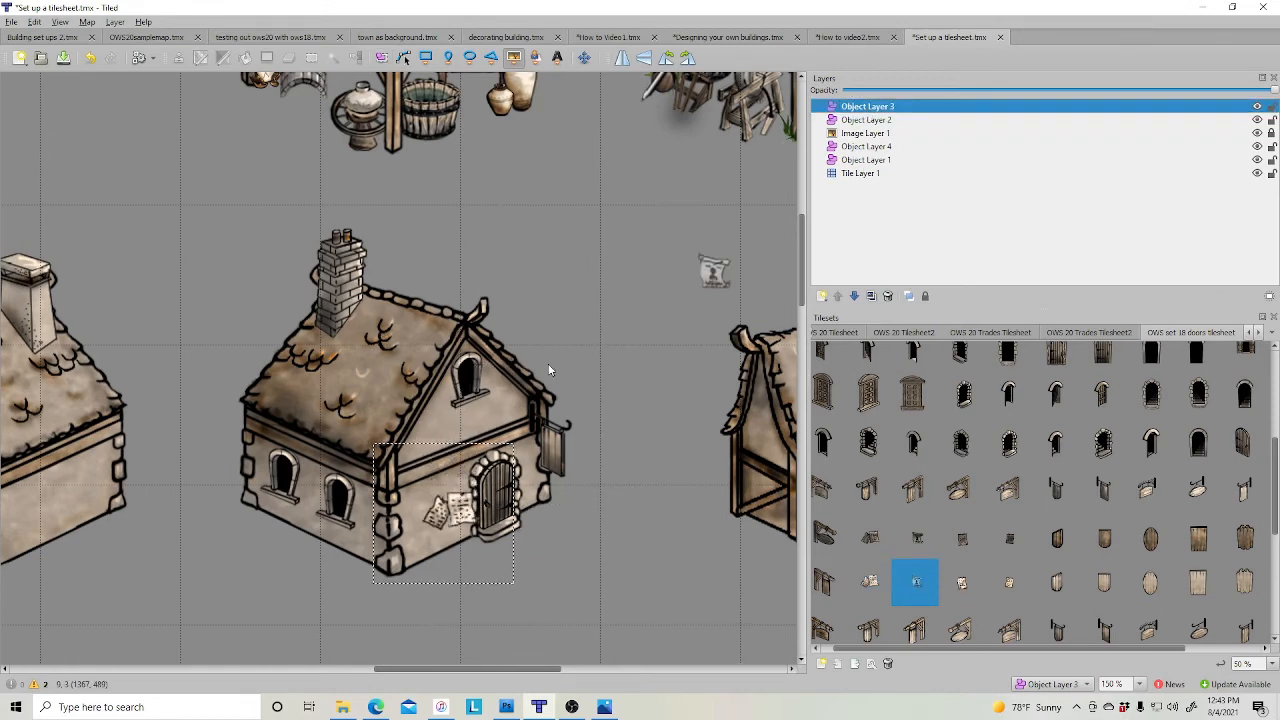
pyautogui.click(432, 493)
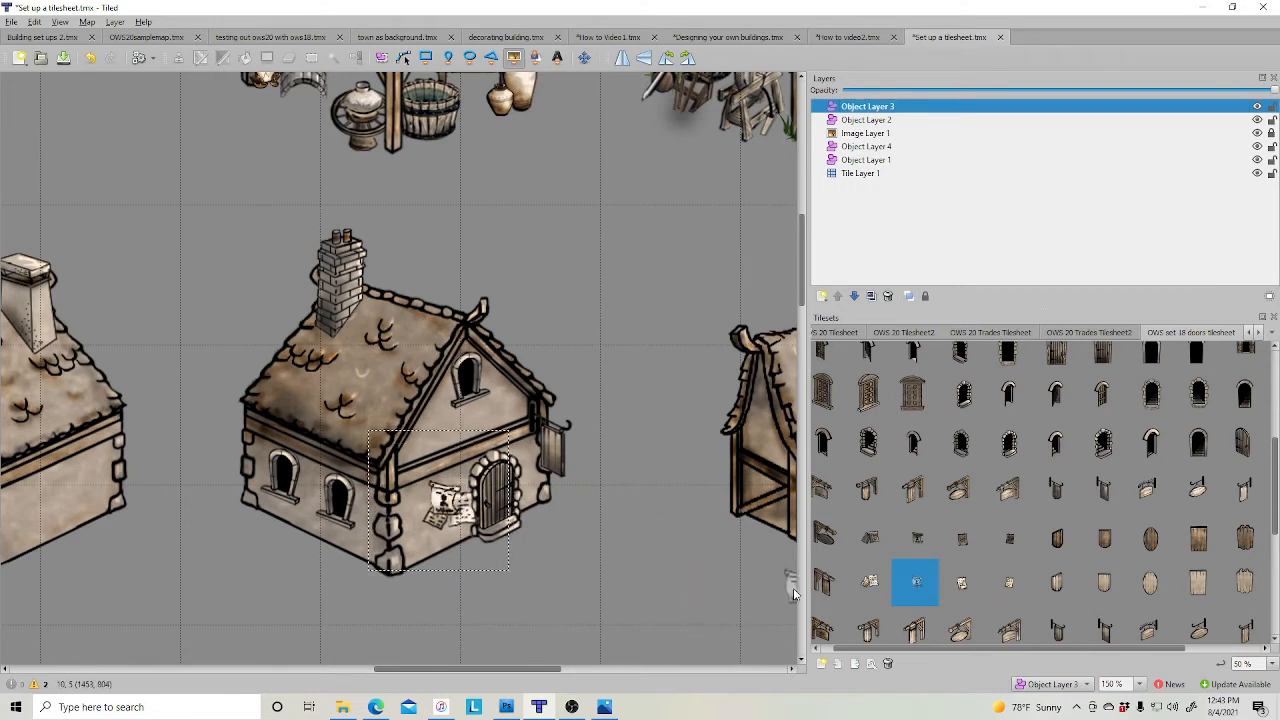
pyautogui.click(381, 57)
# - Insert the daisy clump from the OWS set 22 tileset on the empty ground beside the cottage, on Object Layer 2
pyautogui.click(882, 120)
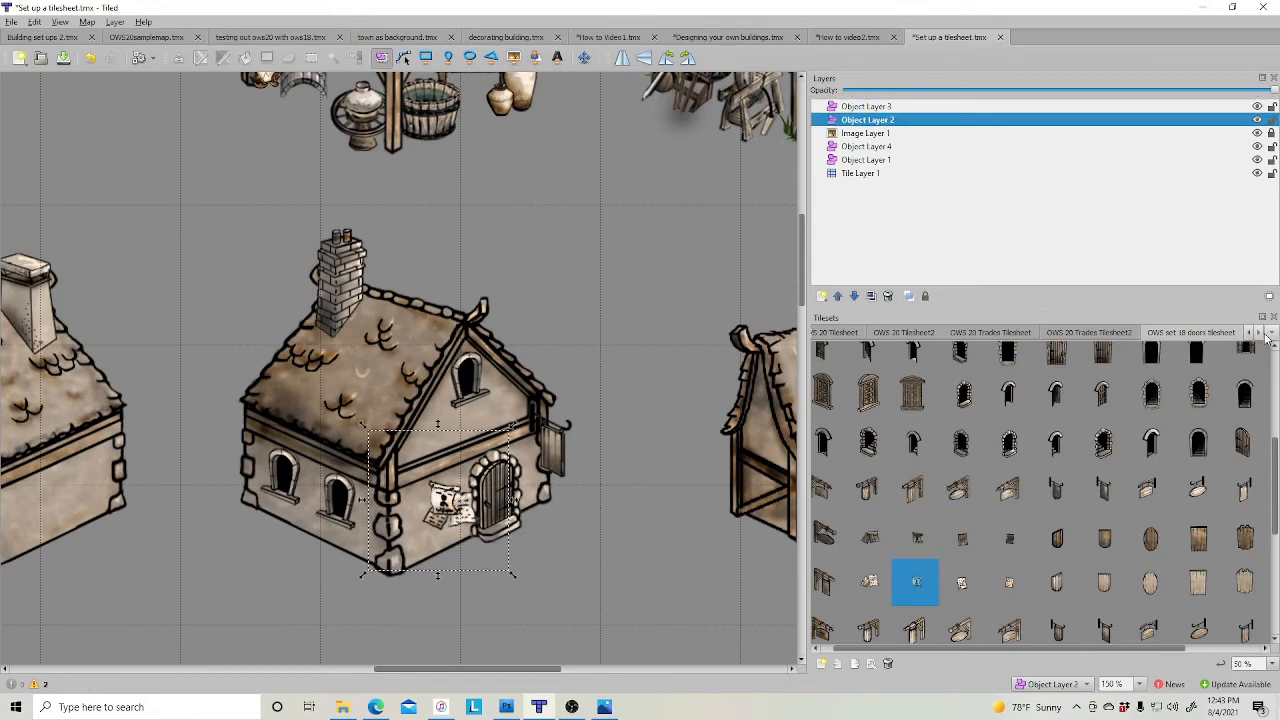
pyautogui.click(1261, 334)
pyautogui.click(1190, 333)
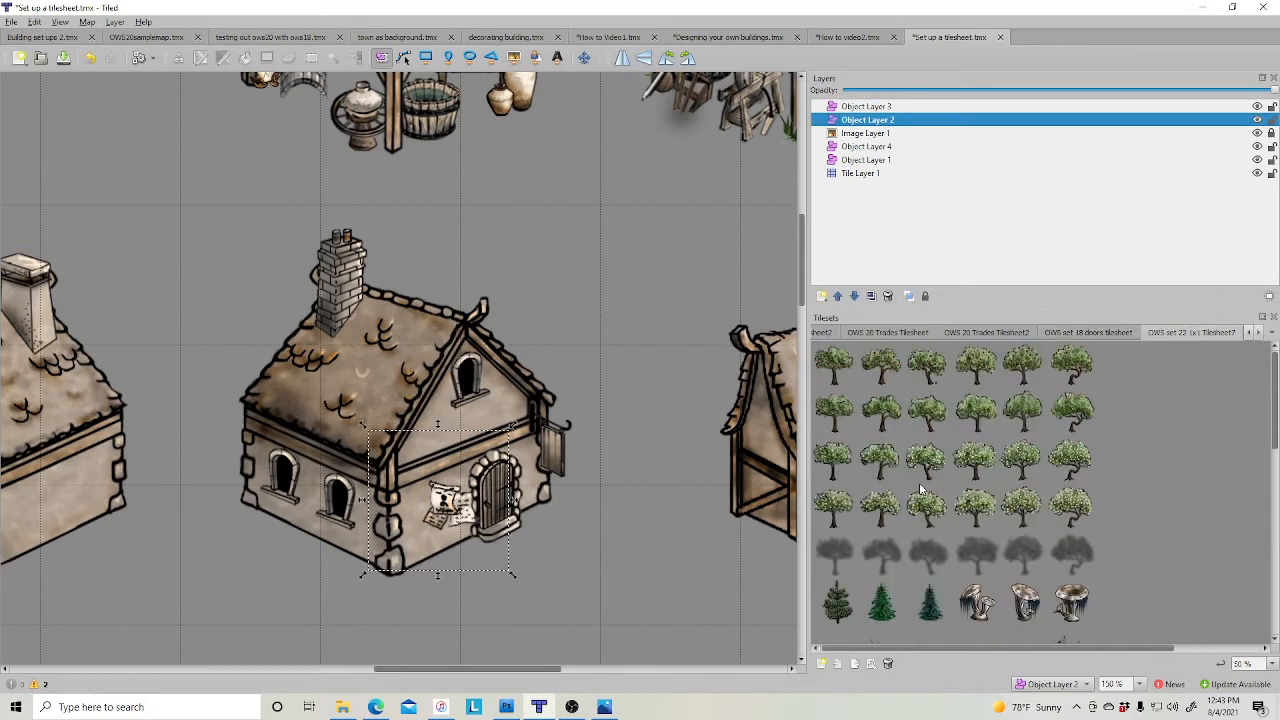
pyautogui.scroll(-5, 921, 489)
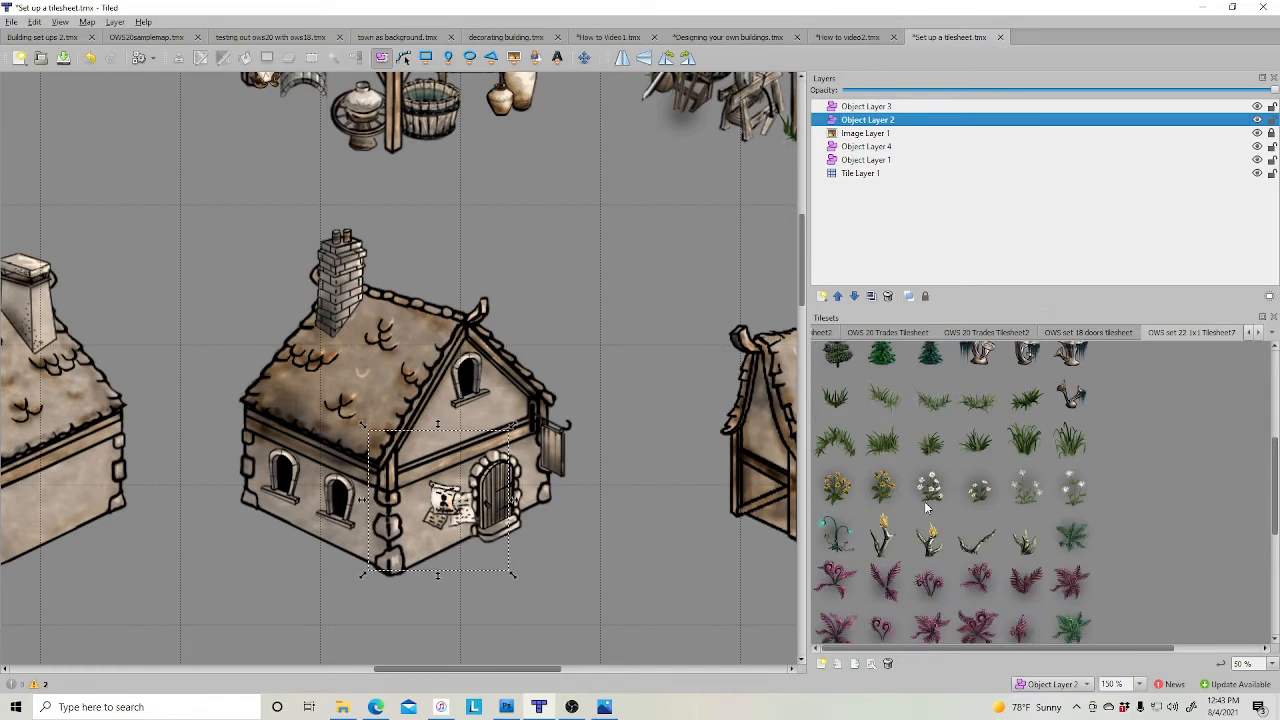
pyautogui.click(930, 490)
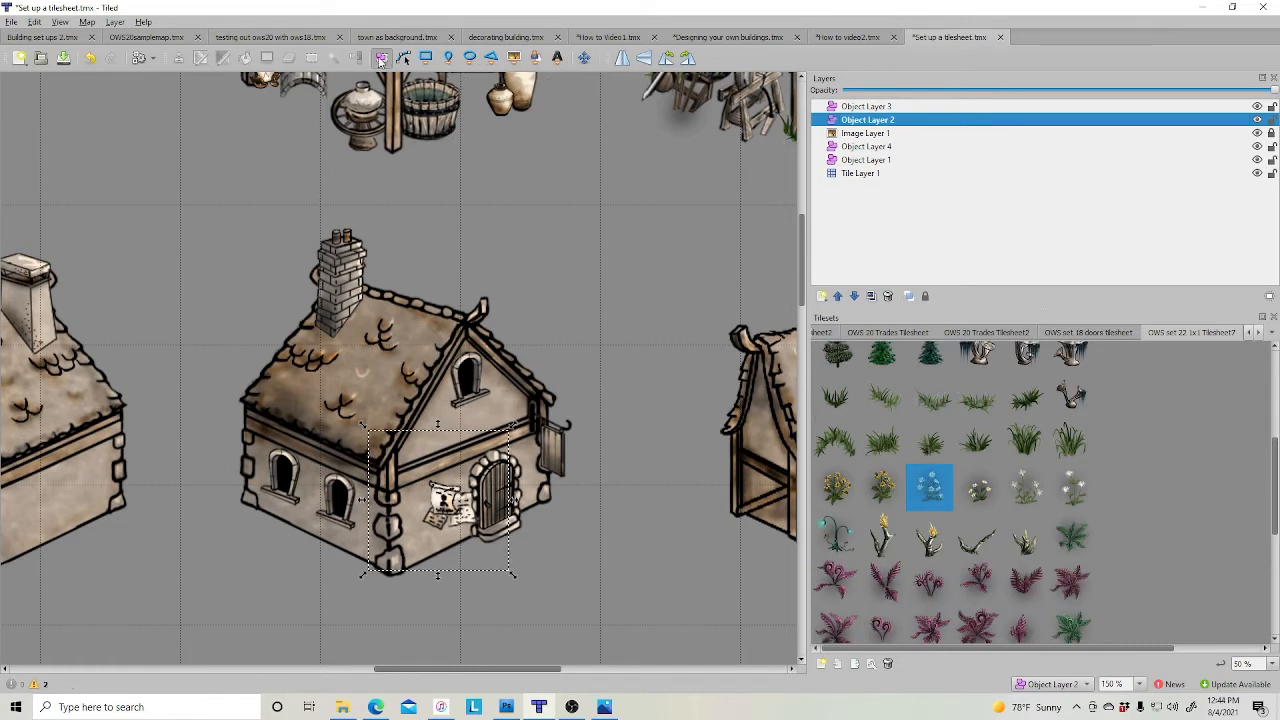
pyautogui.click(515, 58)
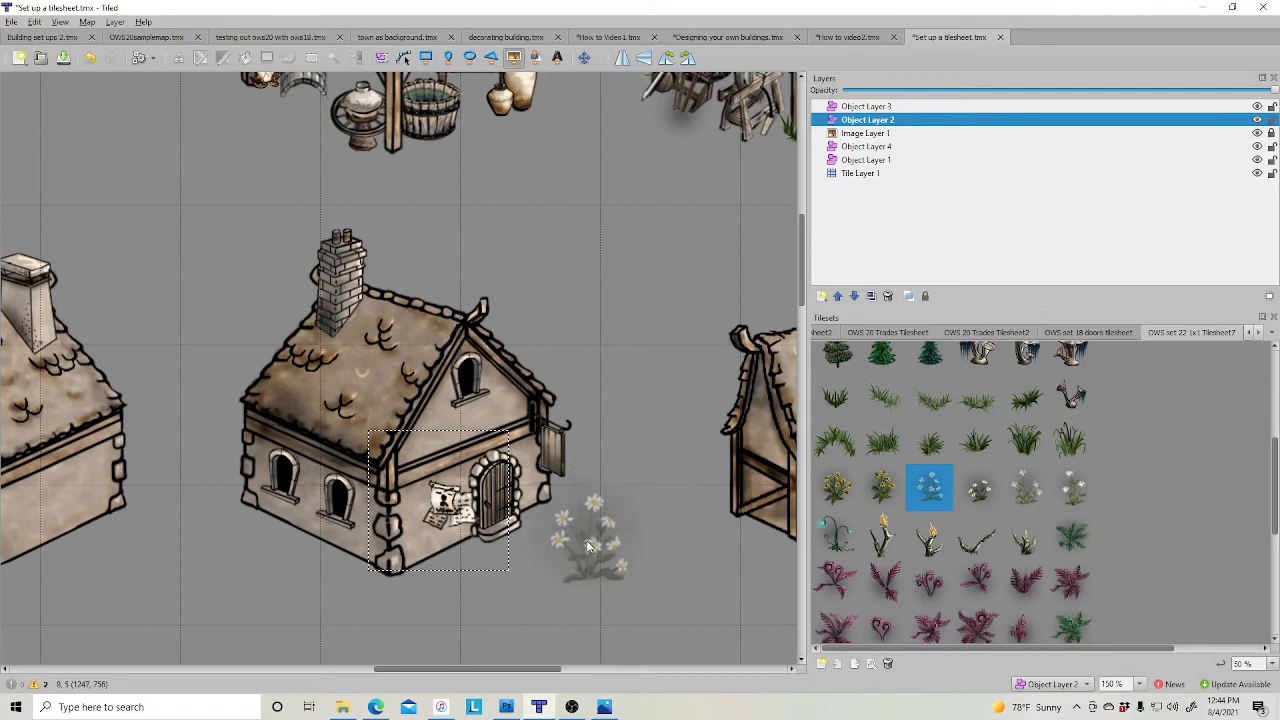
pyautogui.click(586, 540)
# - Shrink the daisy clump and set it against the cottage's right corner beneath the hanging sign
pyautogui.press('s')
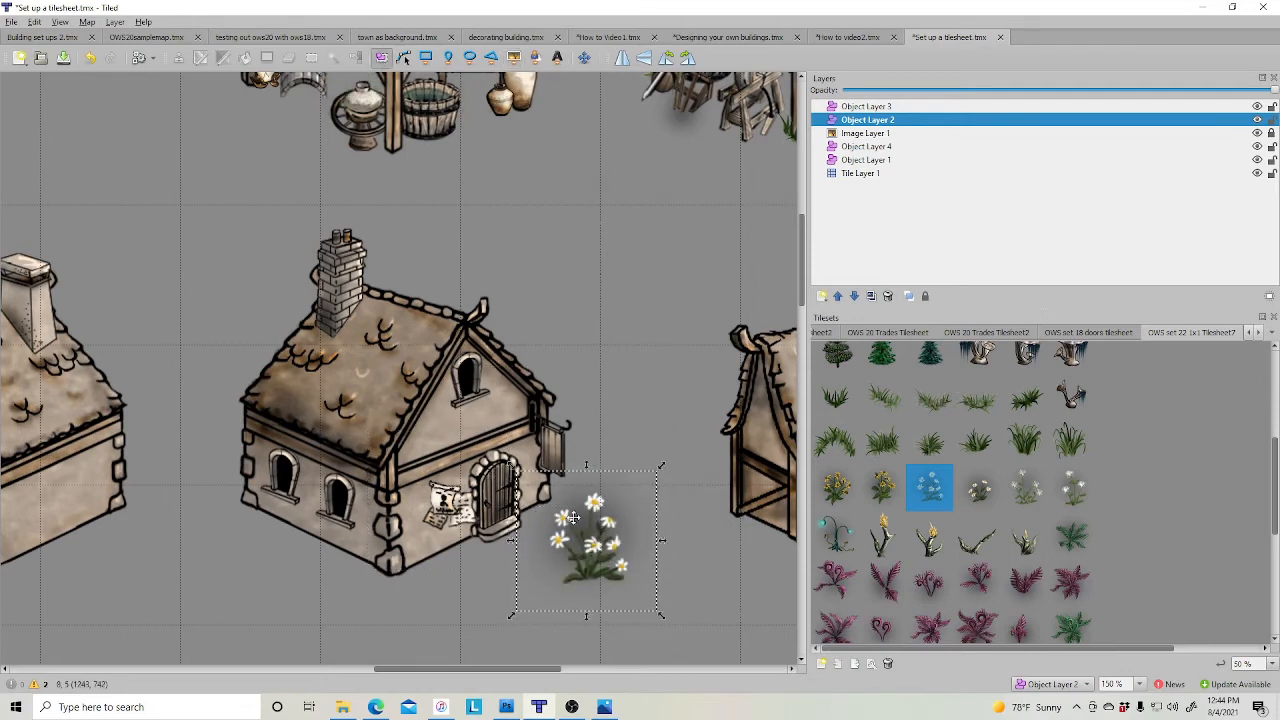
pyautogui.moveTo(512, 468); pyautogui.dragTo(598, 541)
pyautogui.moveTo(641, 595); pyautogui.dragTo(560, 500)
pyautogui.click(675, 592)
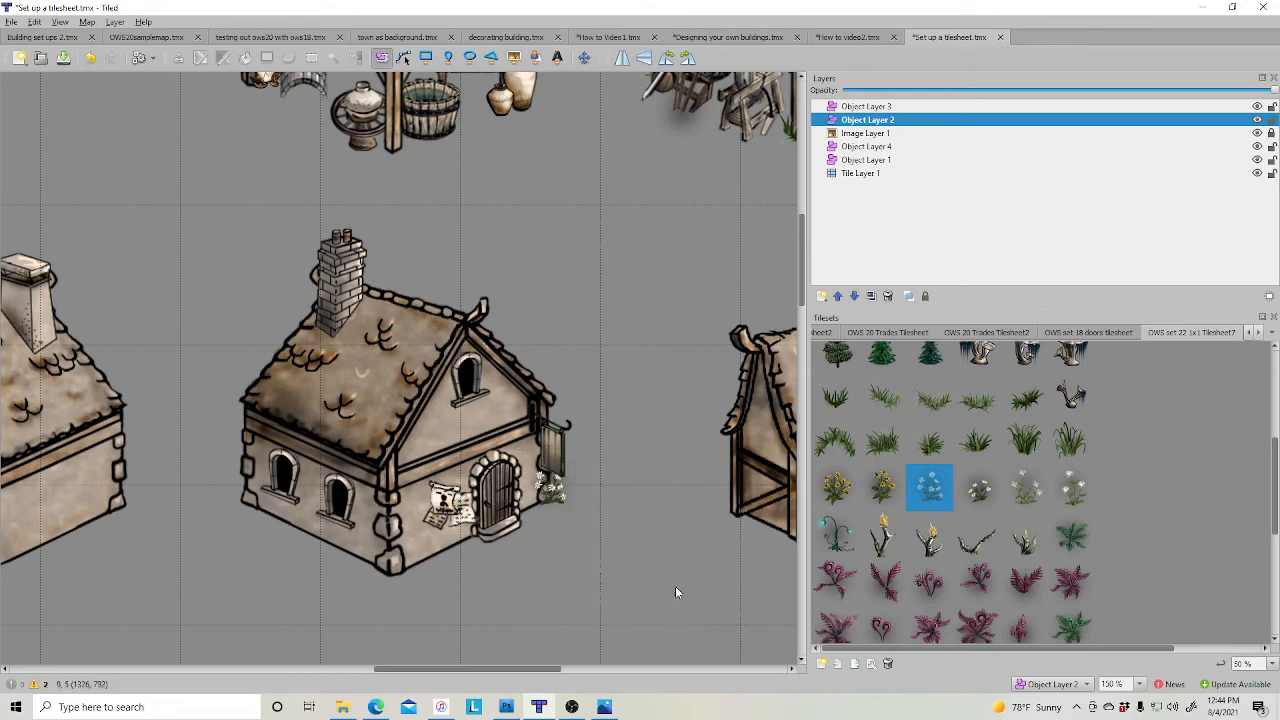
# - Insert the tall white-flower tile on the empty ground beside the cottage and flip it horizontally
pyautogui.click(1030, 500)
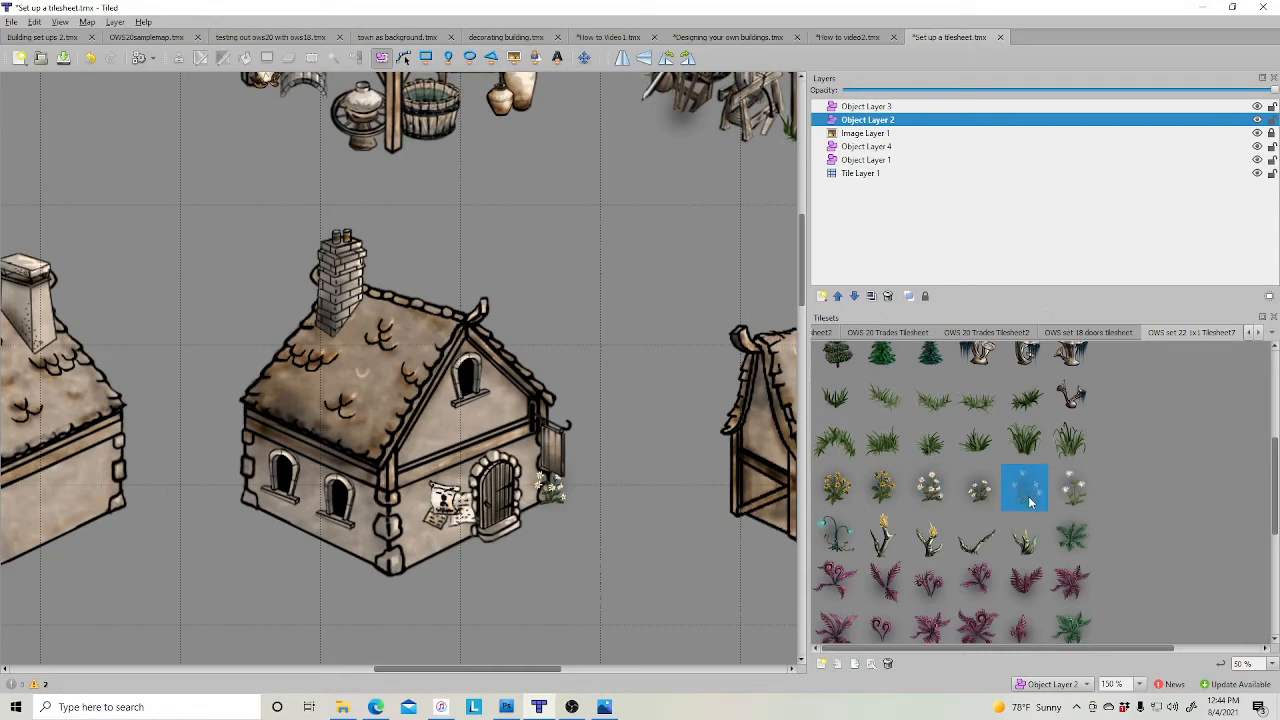
pyautogui.click(513, 57)
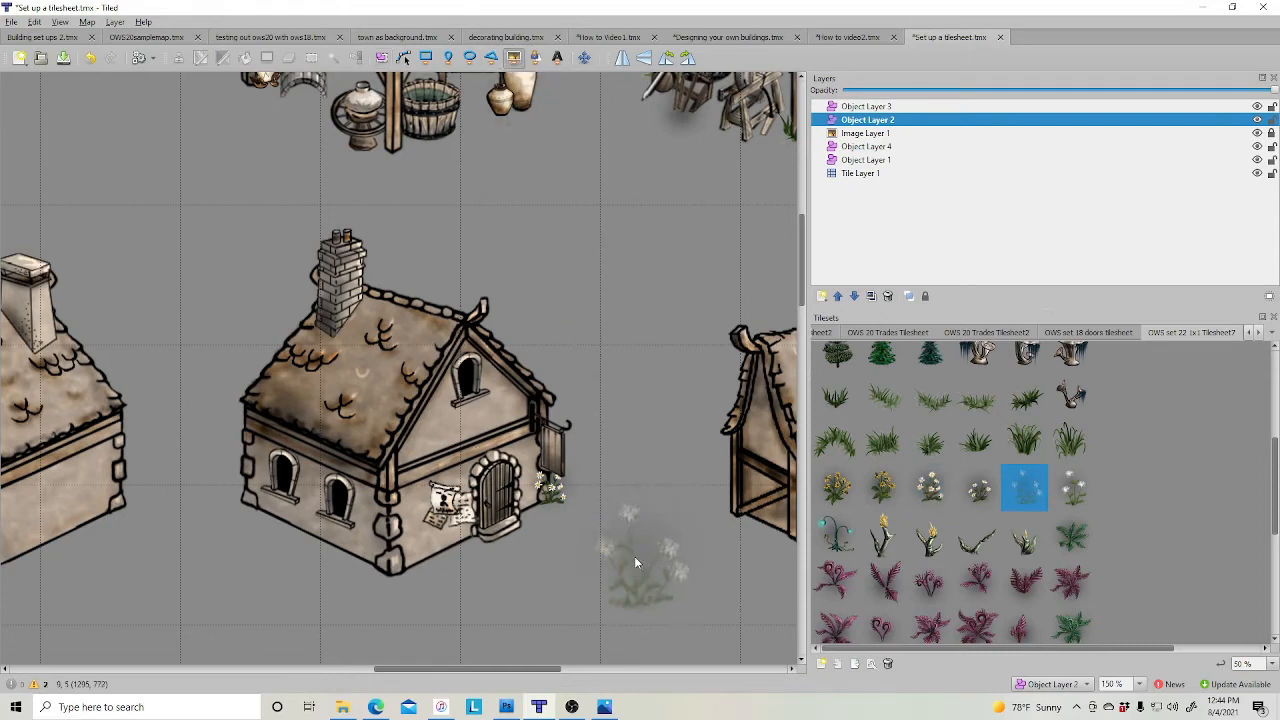
pyautogui.click(630, 557)
pyautogui.click(381, 57)
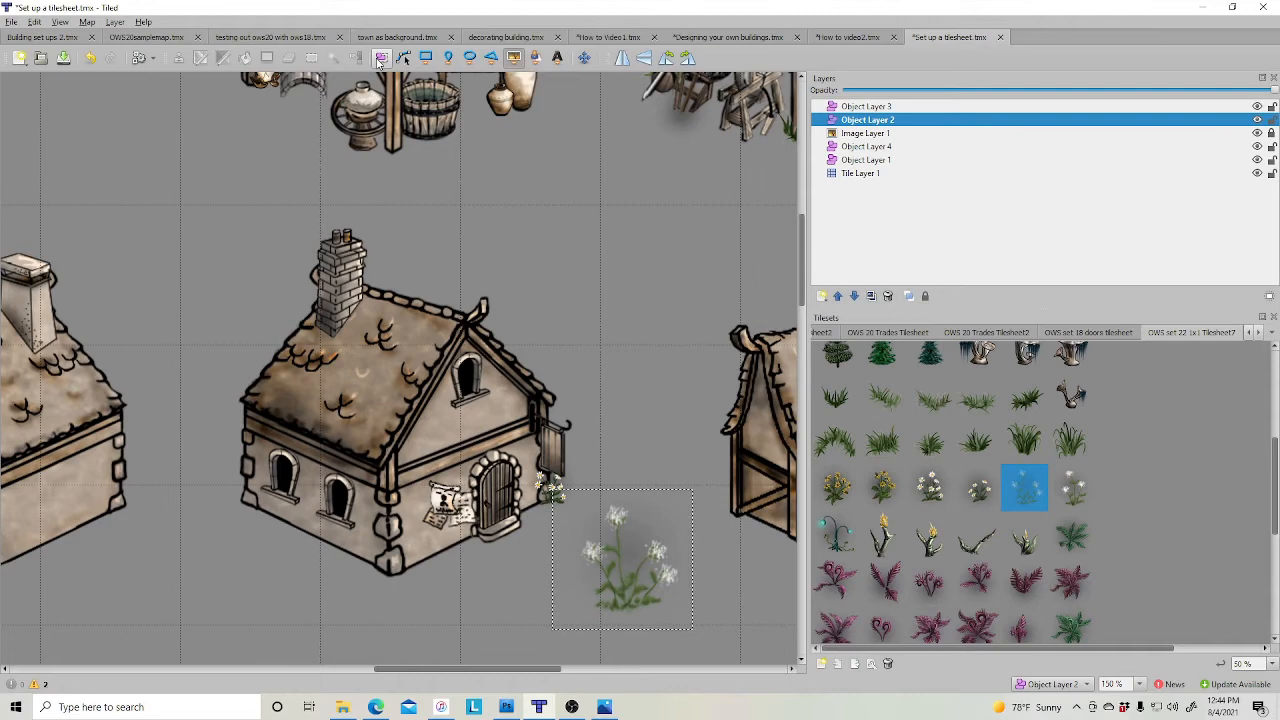
pyautogui.click(602, 552)
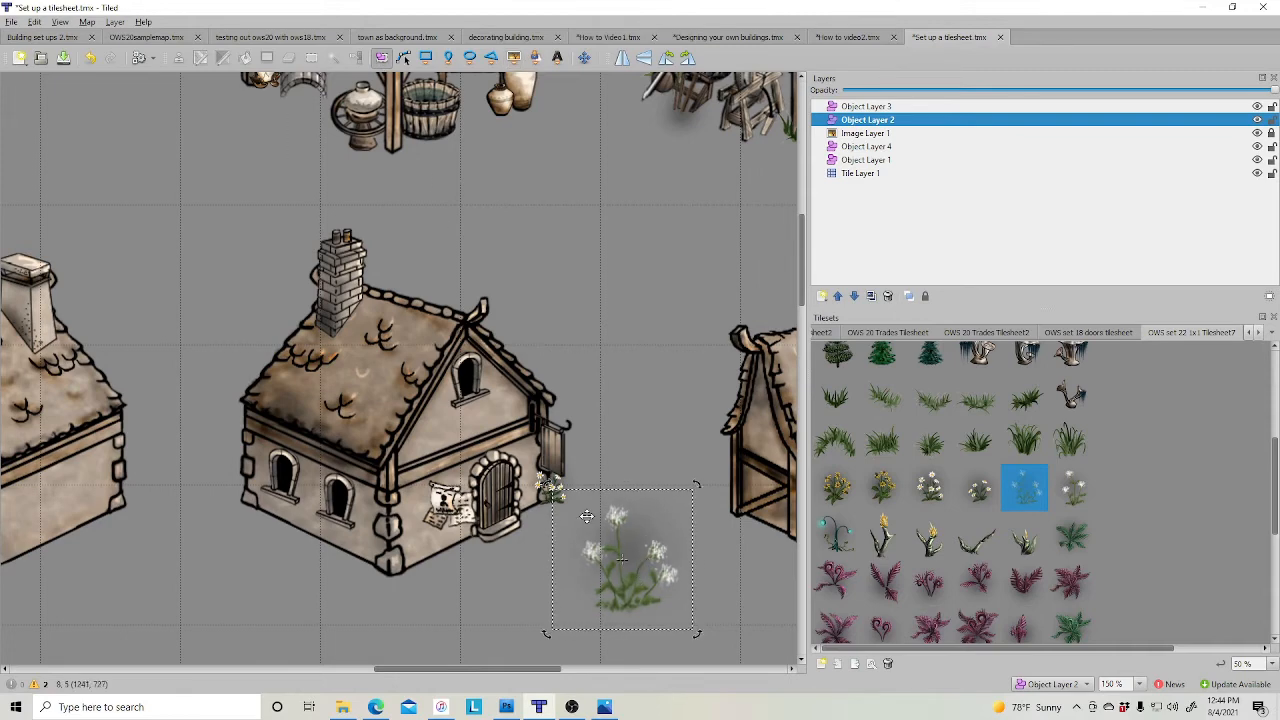
pyautogui.rightClick(631, 551)
pyautogui.click(708, 644)
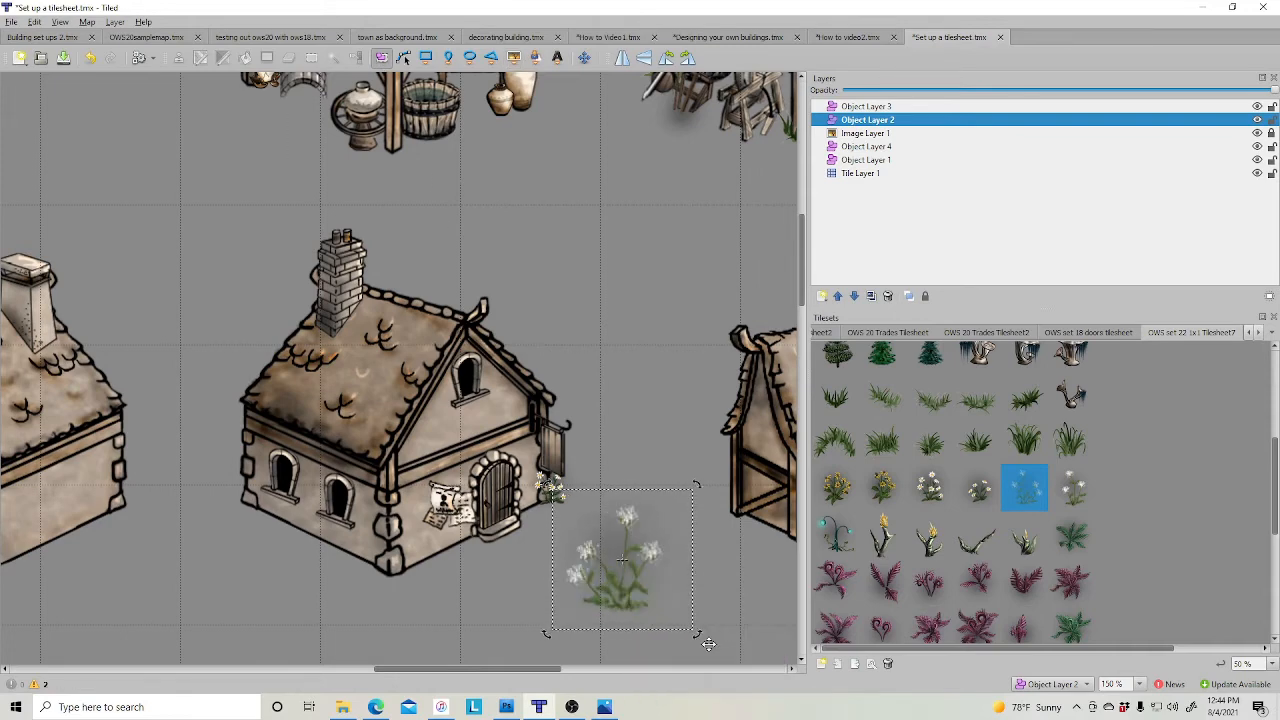
# - Shrink the tall white flowers and set them at the foot of the cottage's front stone corner
pyautogui.click(647, 546)
pyautogui.moveTo(547, 489); pyautogui.dragTo(630, 557)
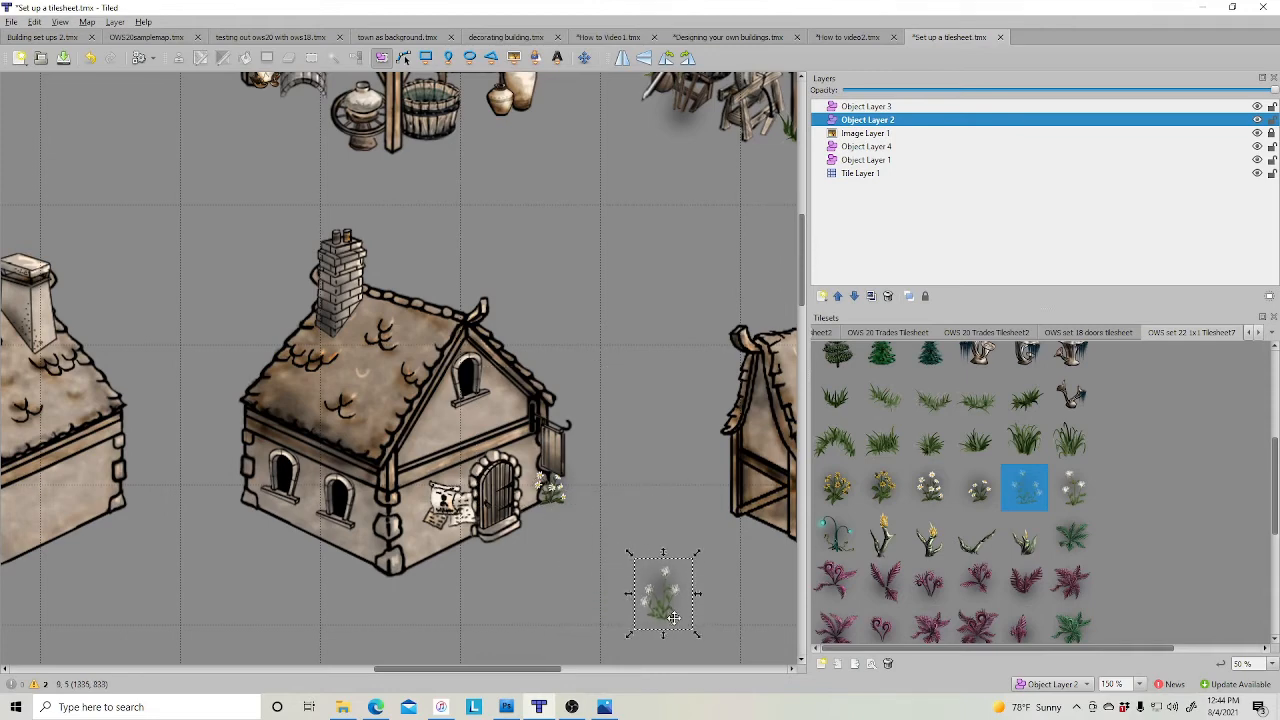
pyautogui.moveTo(657, 627); pyautogui.dragTo(398, 592)
pyautogui.click(557, 608)
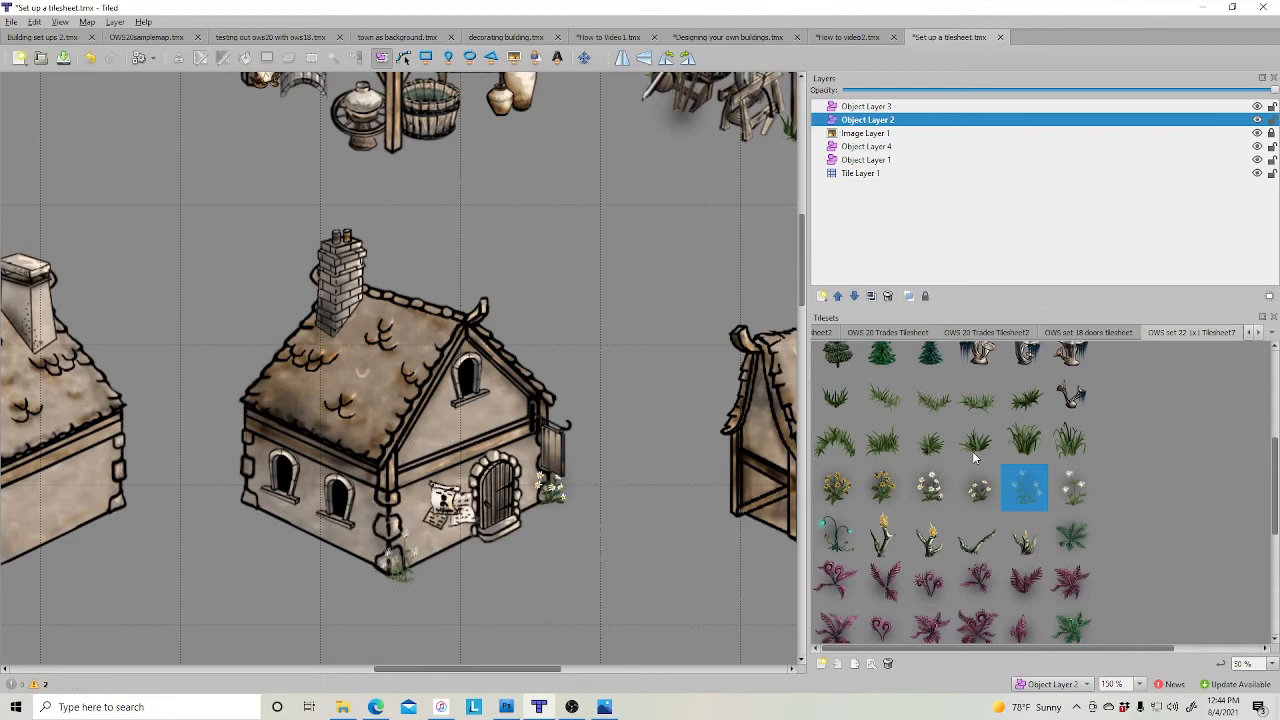
# - Add a spiky grass tuft on Object Layer 2, shrink it, and set it over the white flowers at the cottage's front corner
pyautogui.click(978, 445)
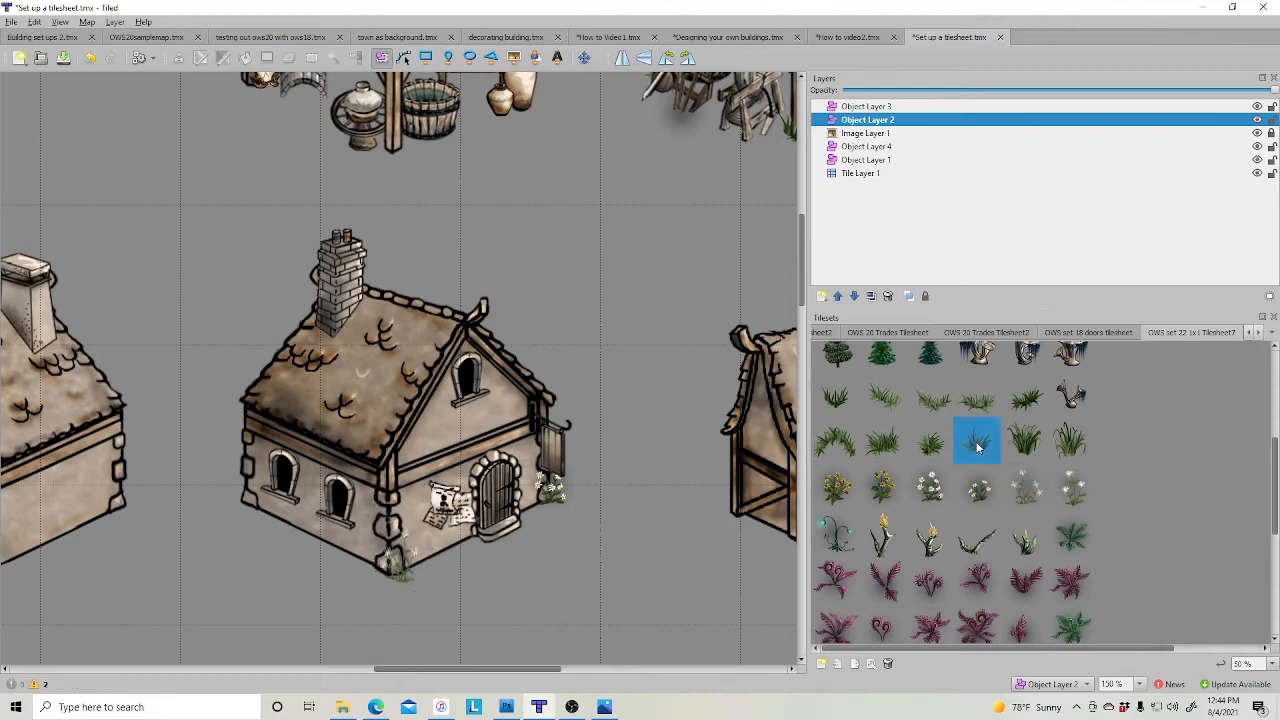
pyautogui.click(513, 57)
pyautogui.click(633, 555)
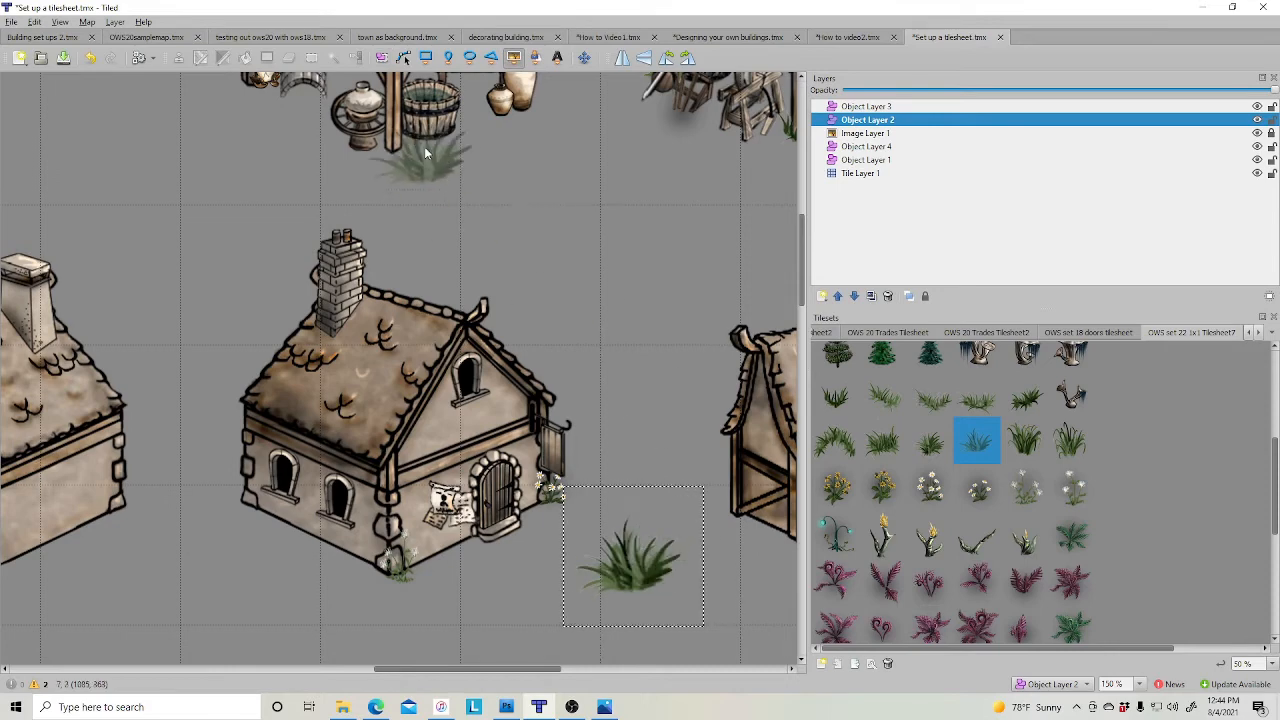
pyautogui.press('s')
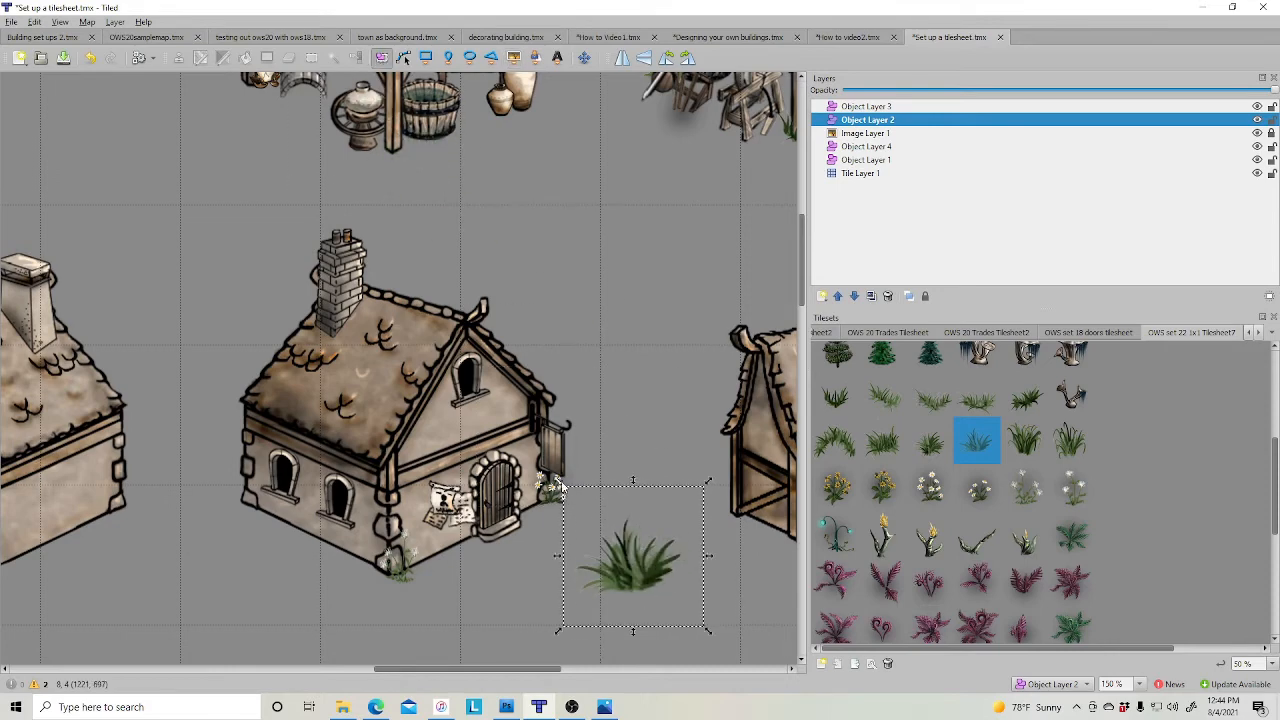
pyautogui.moveTo(560, 487); pyautogui.dragTo(640, 538)
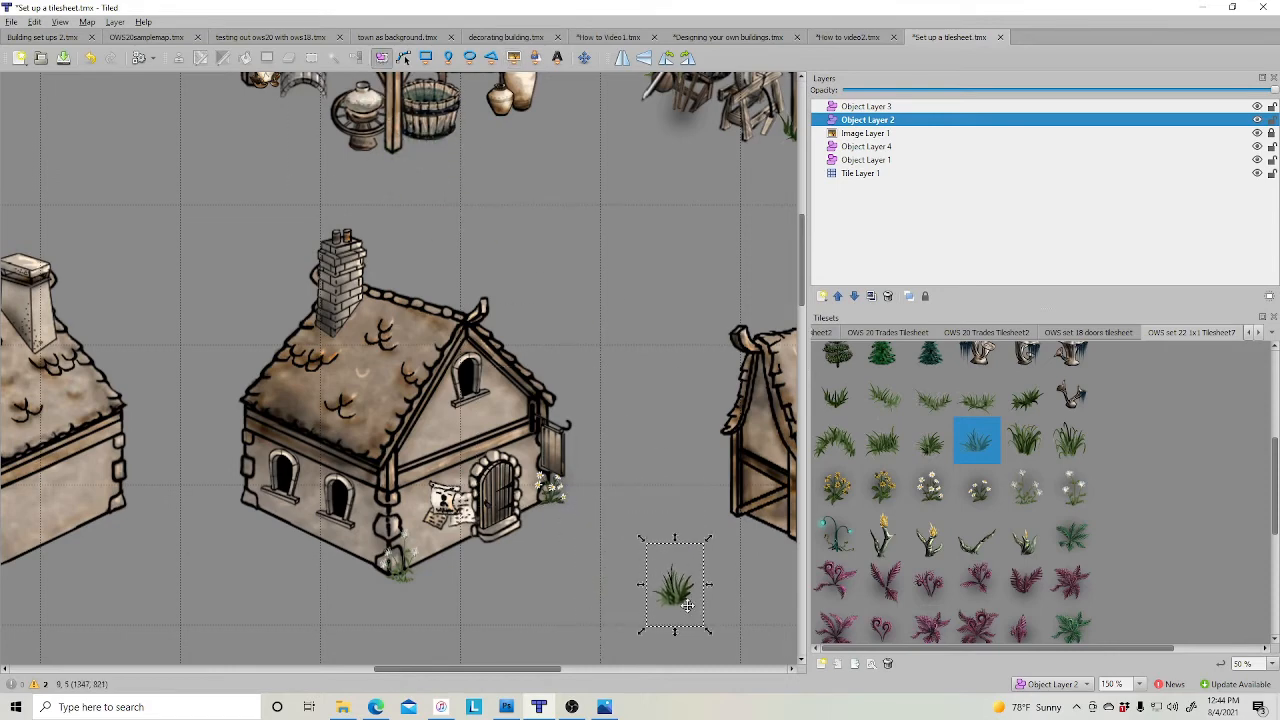
pyautogui.moveTo(687, 605); pyautogui.dragTo(393, 581)
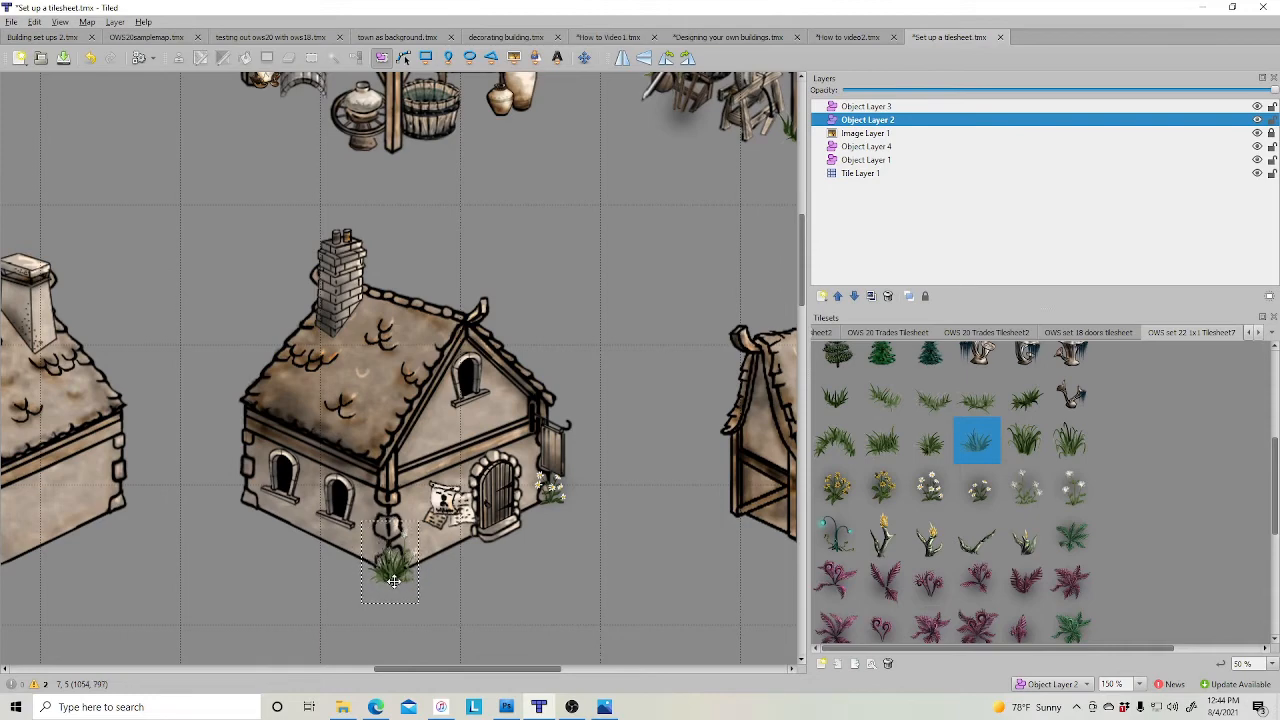
pyautogui.click(647, 585)
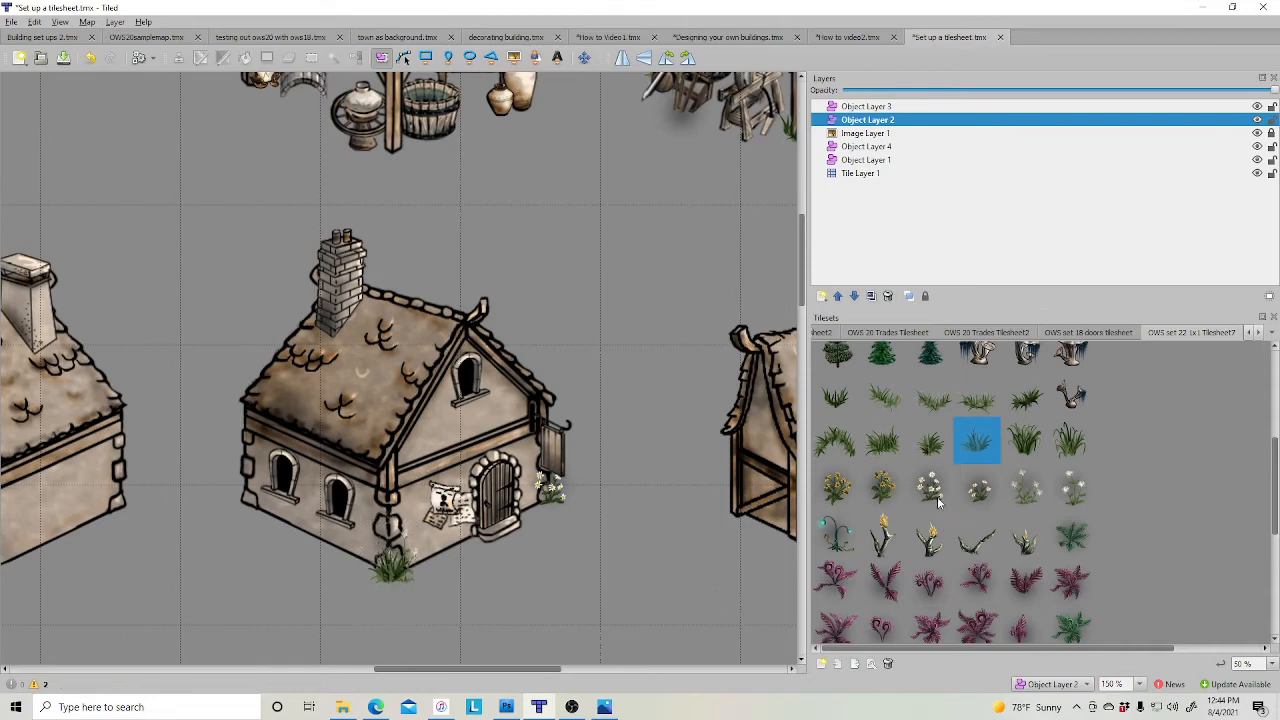
# - Insert the small white-flower clump on Object Layer 2, shrink it, and set it at the cottage's front corner by the grass tuft
pyautogui.click(980, 492)
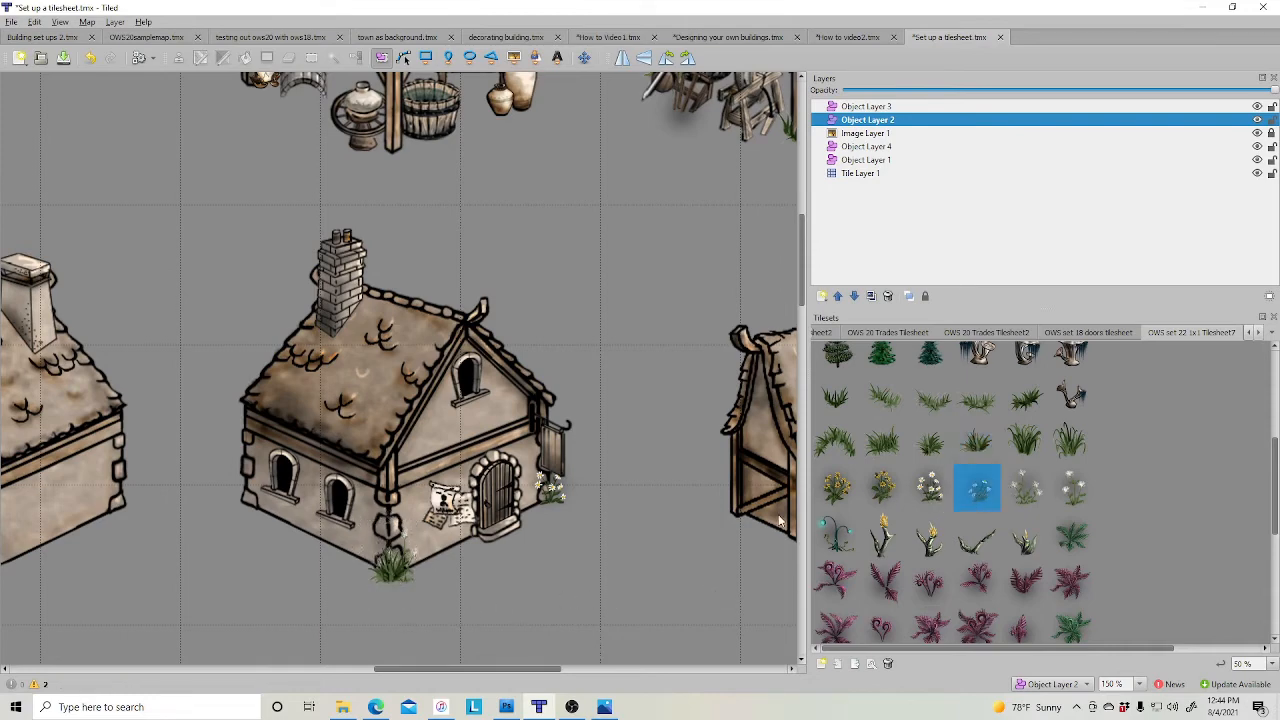
pyautogui.click(513, 57)
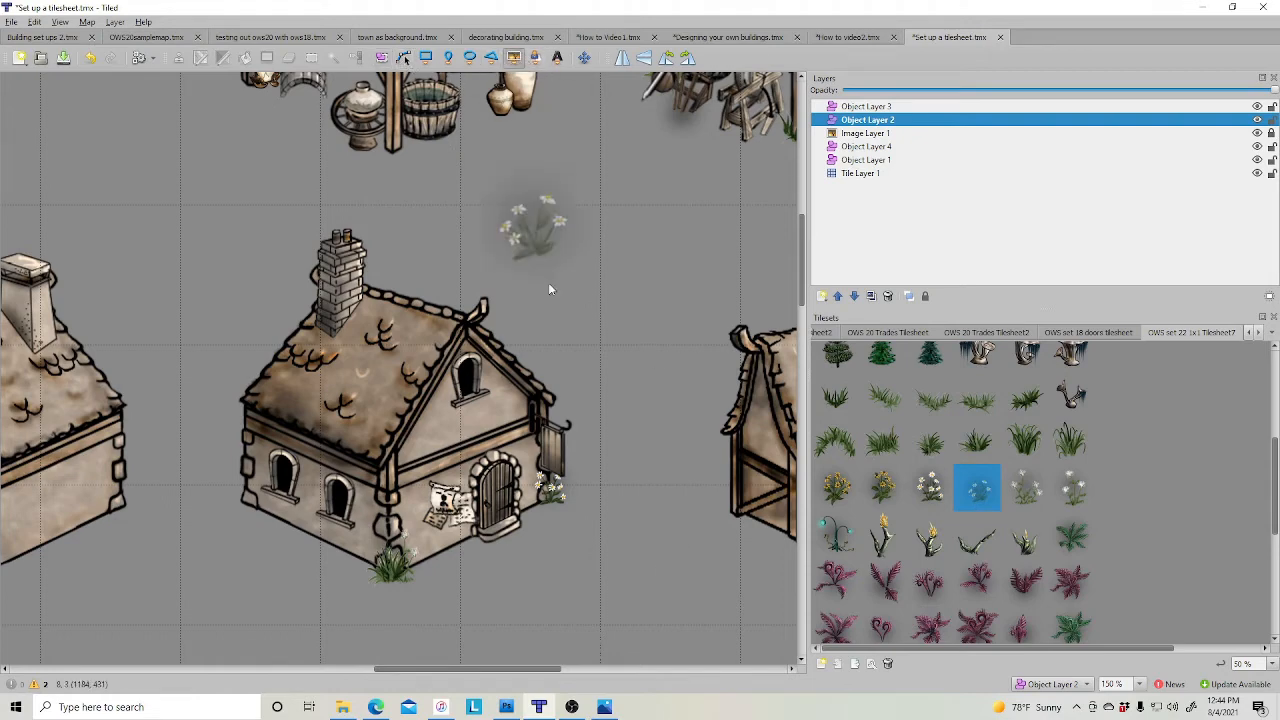
pyautogui.click(618, 542)
pyautogui.click(381, 57)
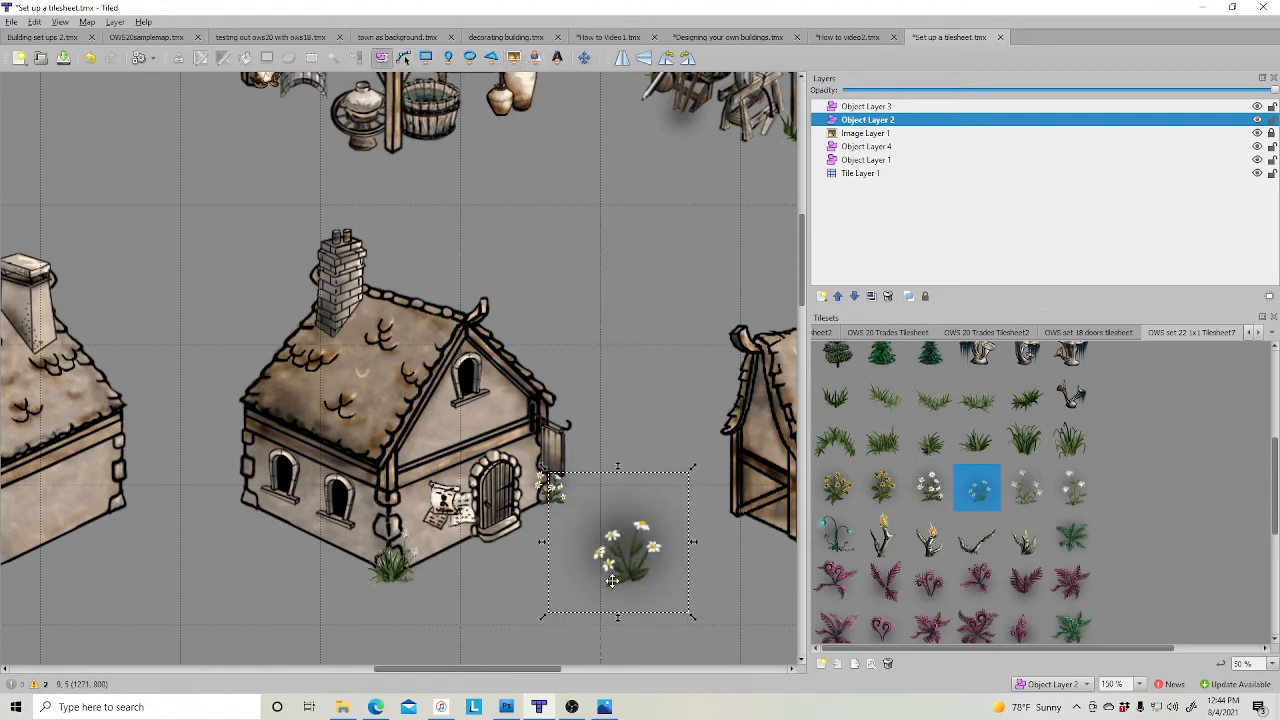
pyautogui.moveTo(540, 470); pyautogui.dragTo(621, 532)
pyautogui.moveTo(658, 594); pyautogui.dragTo(382, 582)
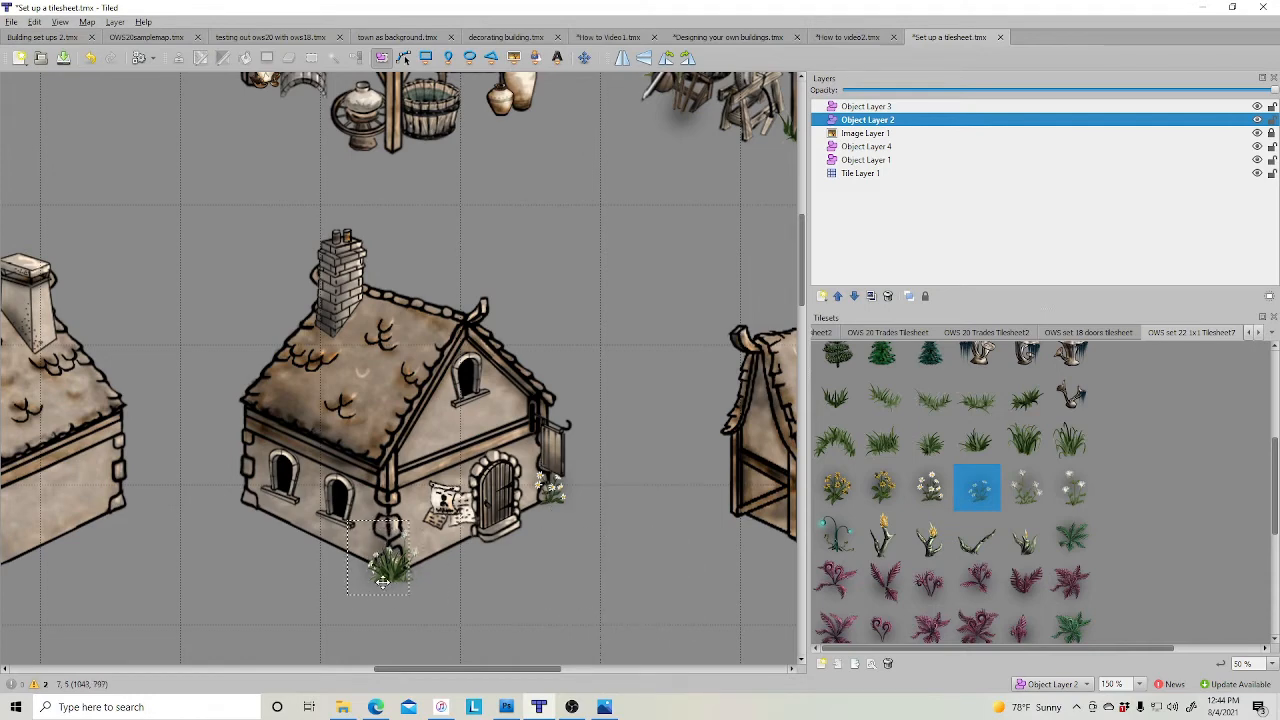
# - Move the small white-flower clump to Object Layer 3 and set it in front of the grass tuft at the cottage's front corner
pyautogui.moveTo(353, 528); pyautogui.dragTo(248, 532)
pyautogui.rightClick(275, 568)
pyautogui.moveTo(365, 686)
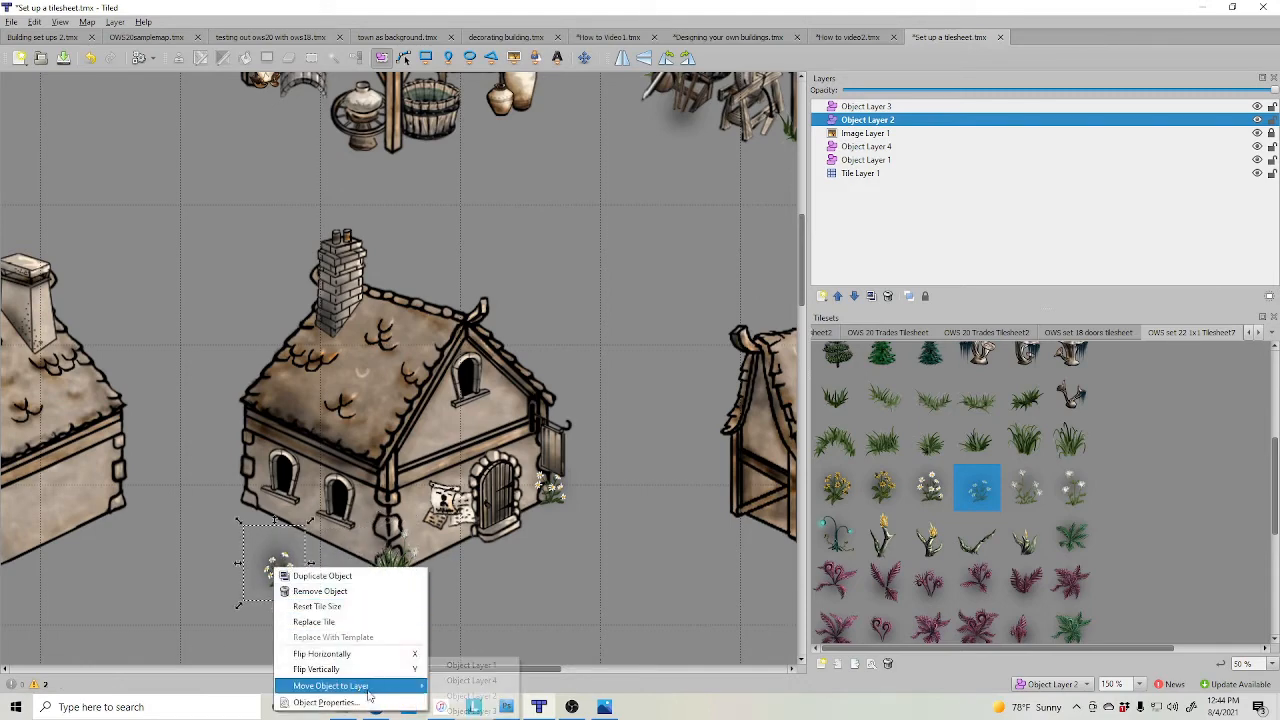
pyautogui.click(471, 711)
pyautogui.moveTo(297, 597); pyautogui.dragTo(378, 571)
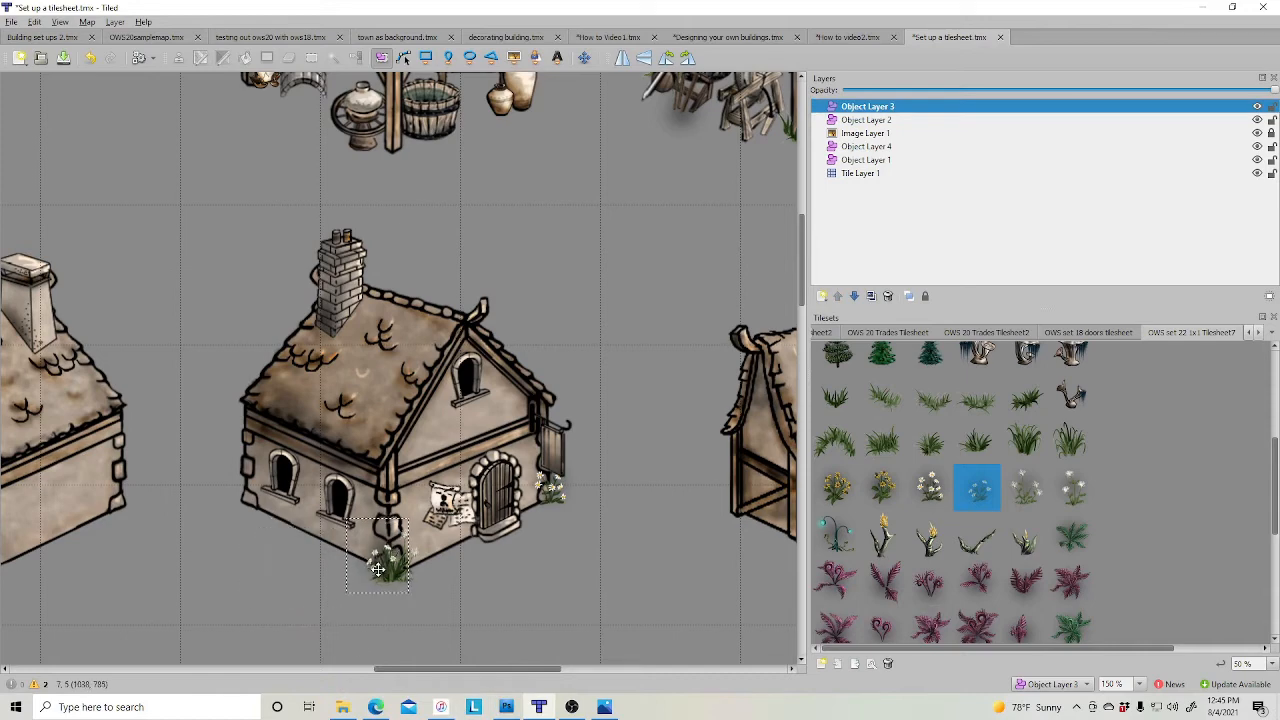
pyautogui.click(688, 633)
# - Look through the plant, trades and OWS 20 Tilesheet2 tilesets for more cottage decorations
pyautogui.scroll(-3, 994, 558)
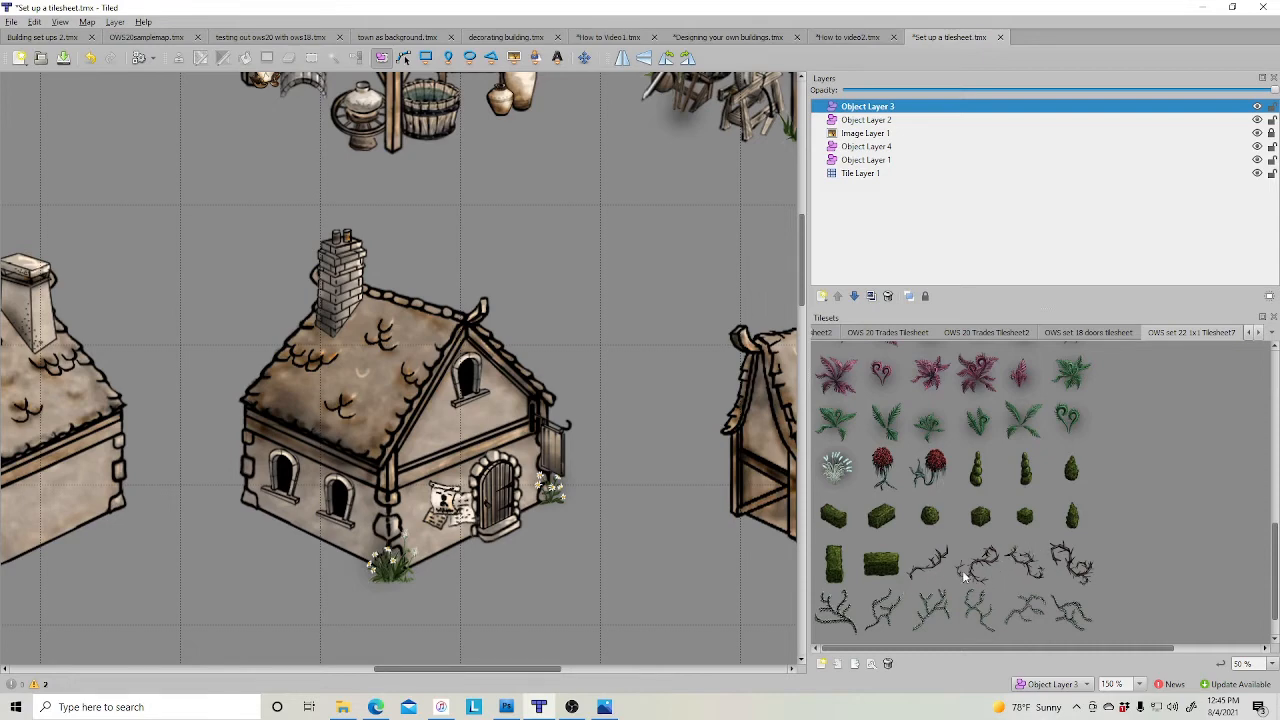
pyautogui.scroll(10, 962, 570)
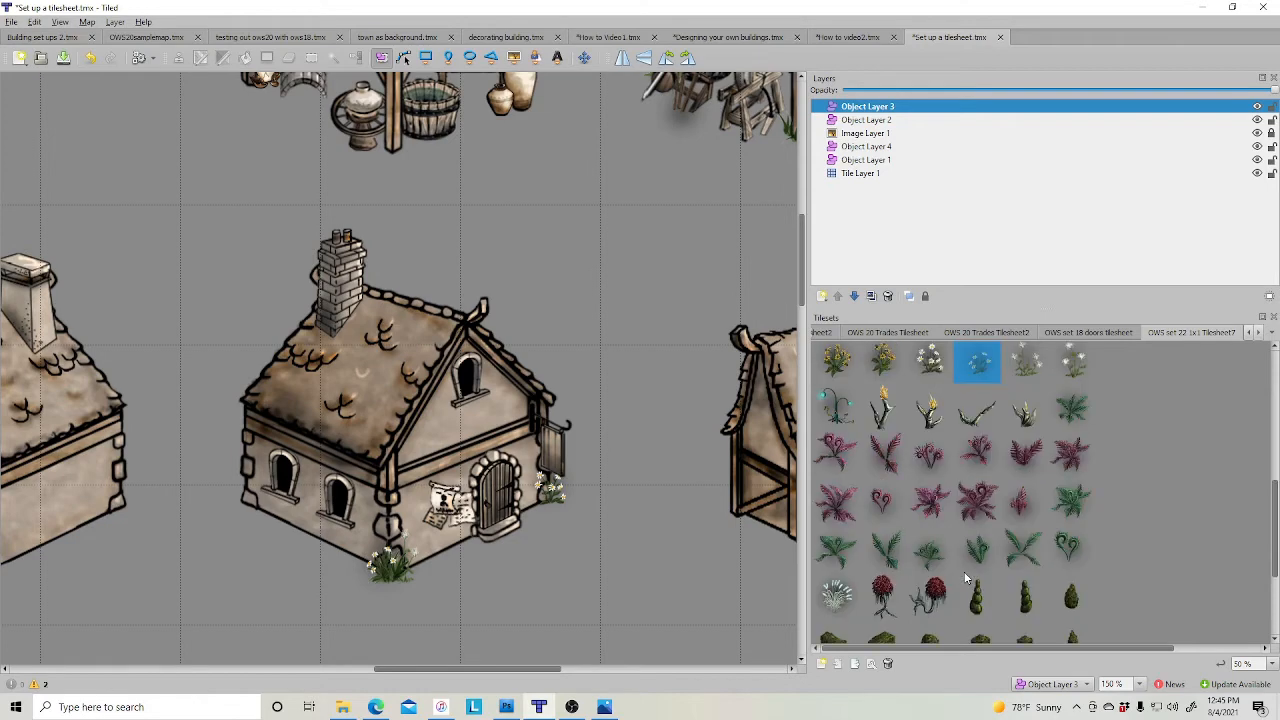
pyautogui.click(1075, 333)
pyautogui.click(992, 336)
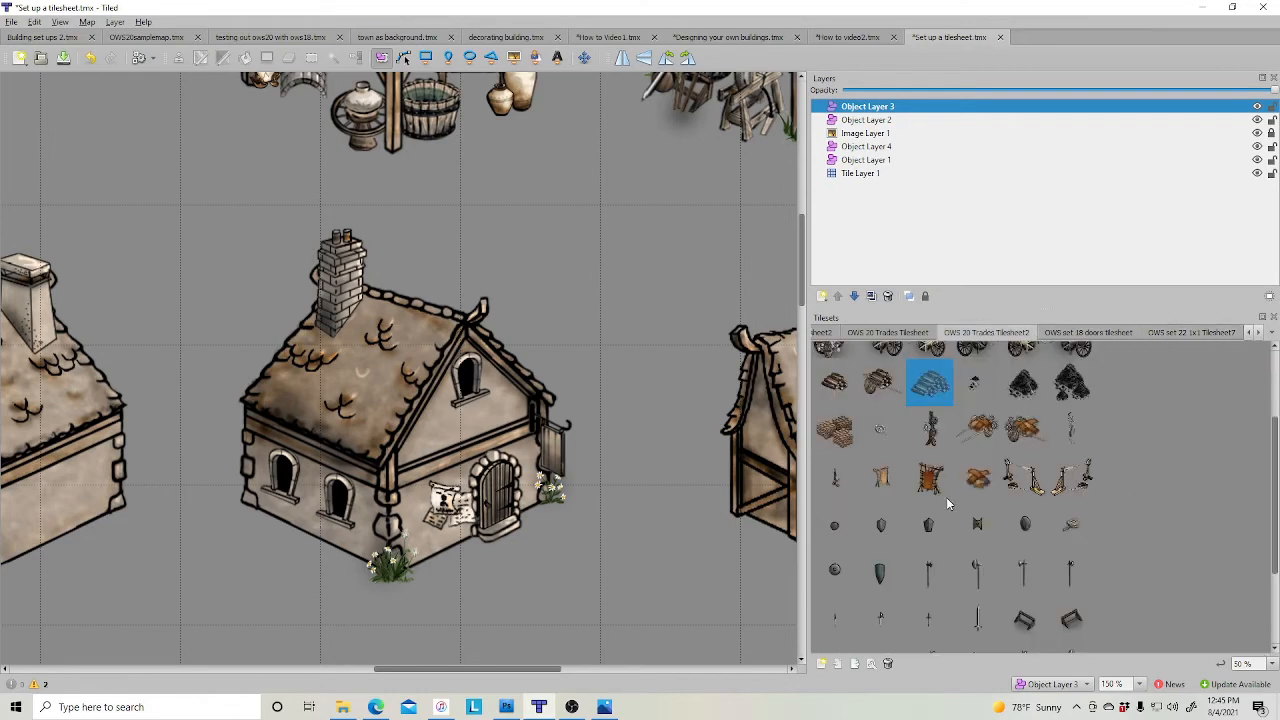
pyautogui.scroll(3, 949, 497)
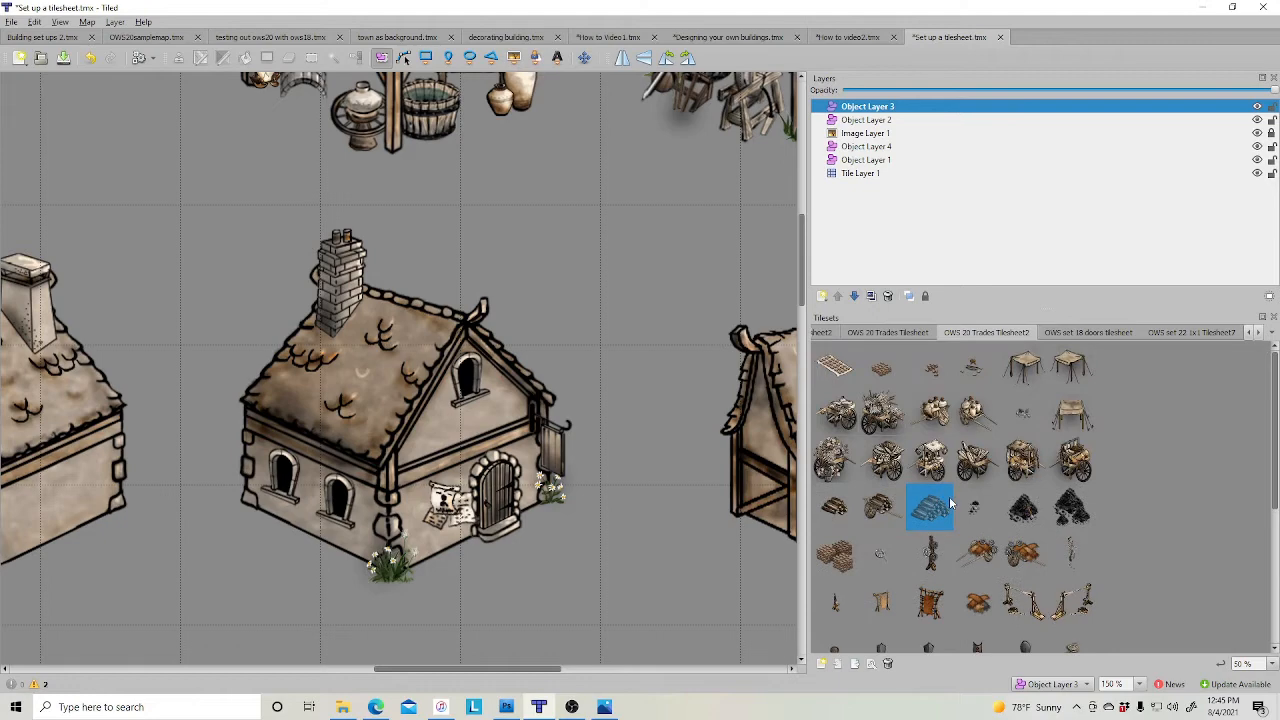
pyautogui.scroll(-5, 953, 457)
pyautogui.click(915, 334)
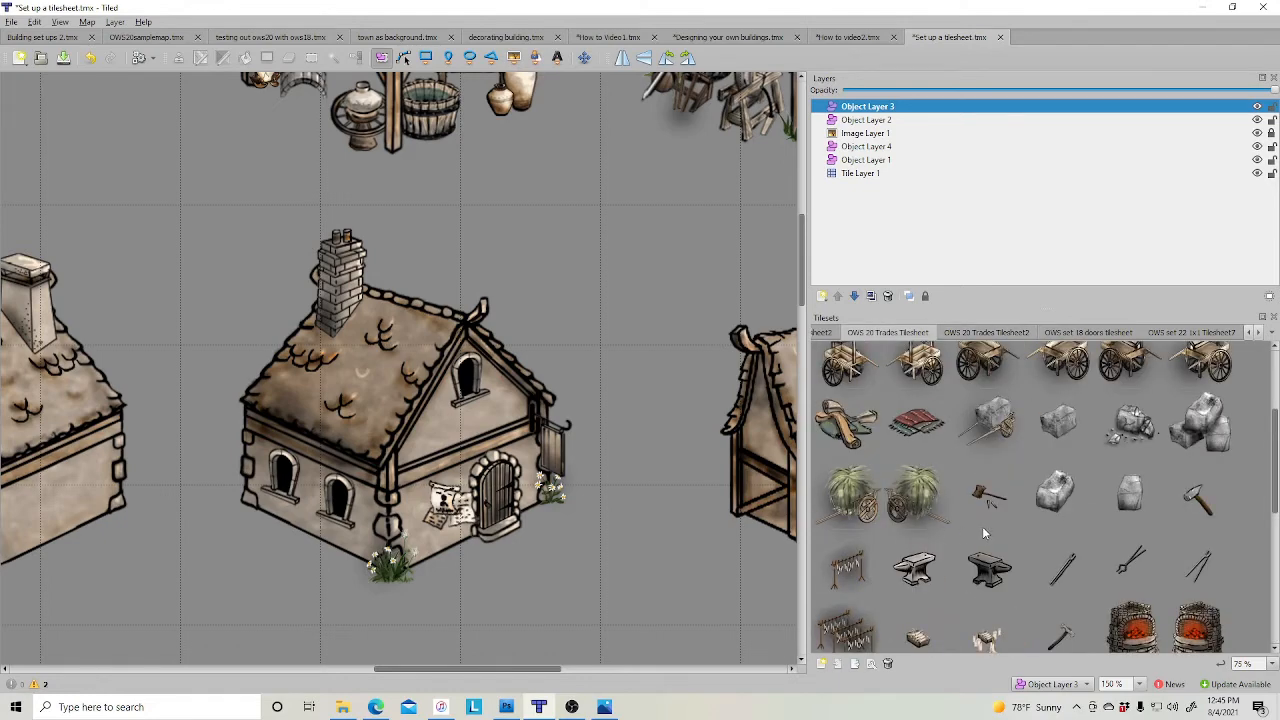
pyautogui.scroll(-2, 982, 526)
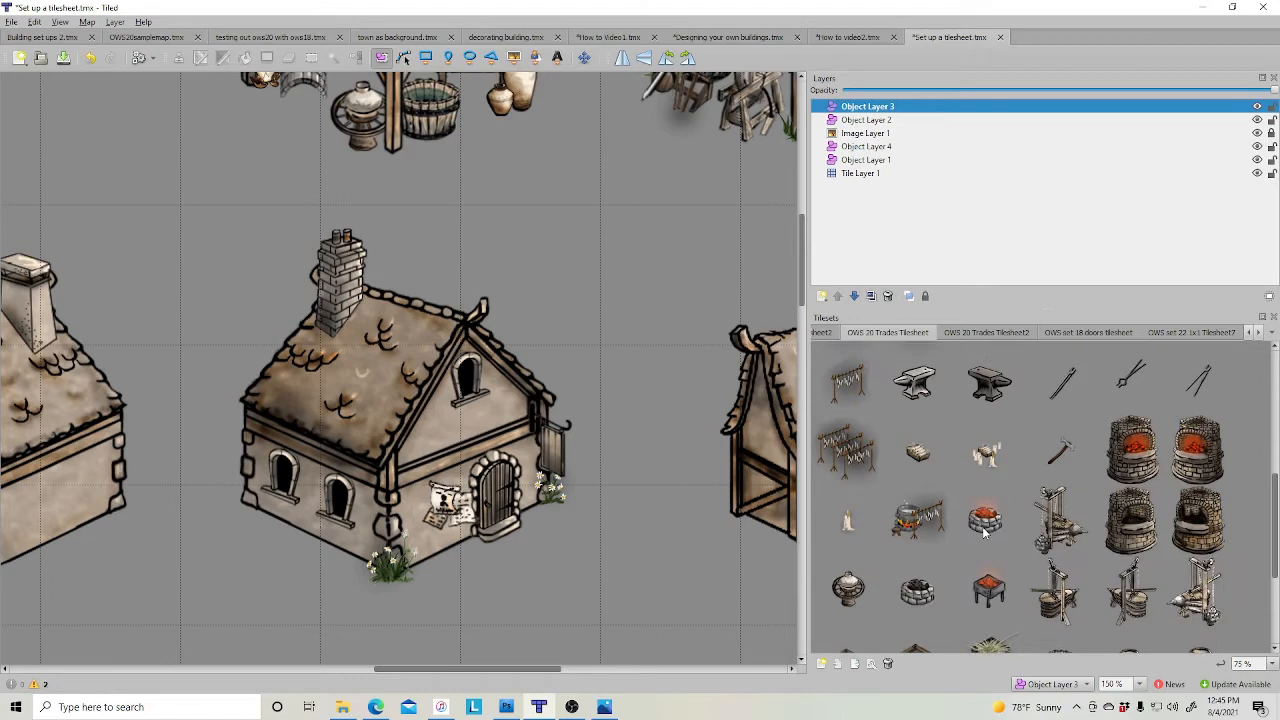
pyautogui.click(828, 334)
pyautogui.scroll(-3, 1020, 497)
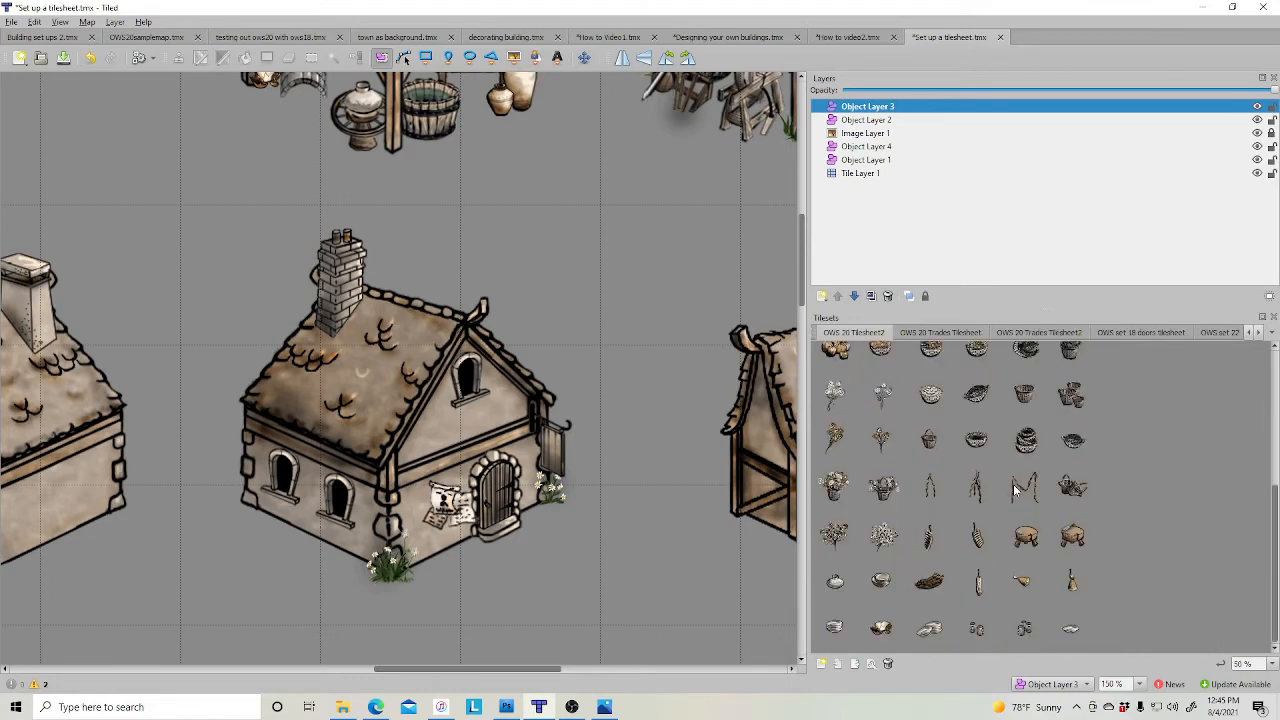
# - Insert the pale laundry line from OWS 20 Tilesheet, shrink it, and hang it from the gable window across the cottage's front wall
pyautogui.click(816, 336)
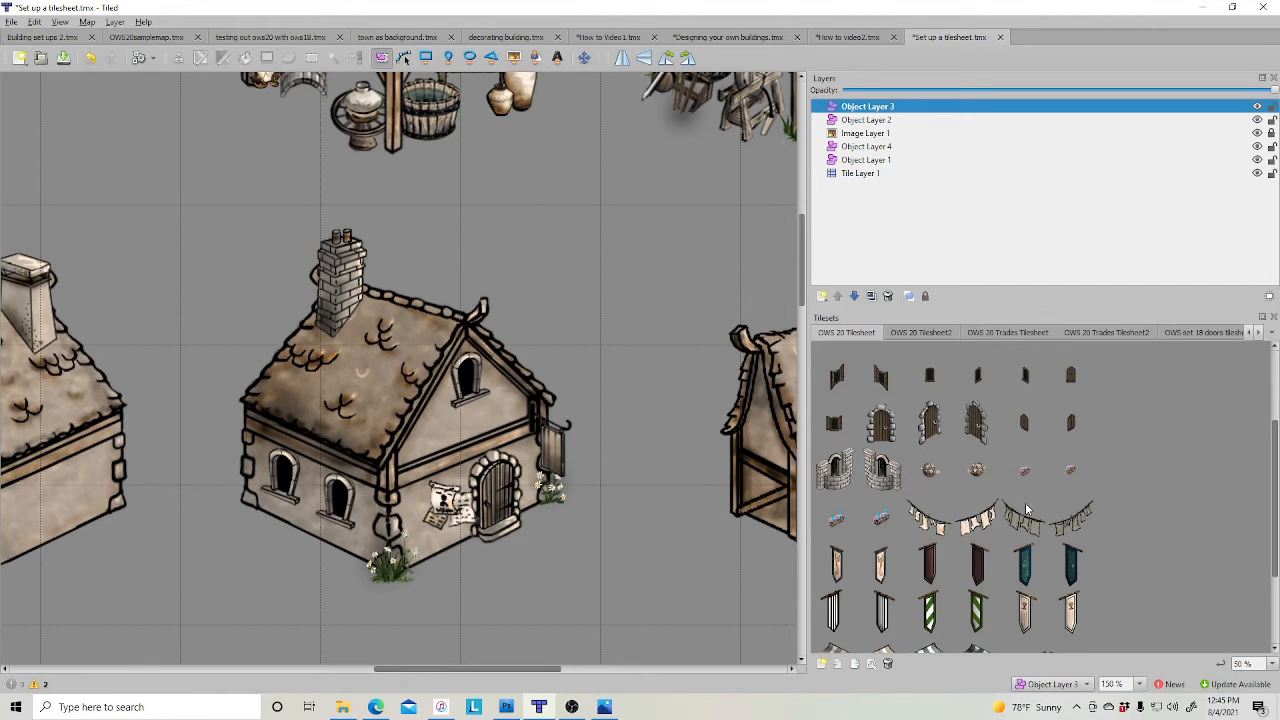
pyautogui.click(929, 517)
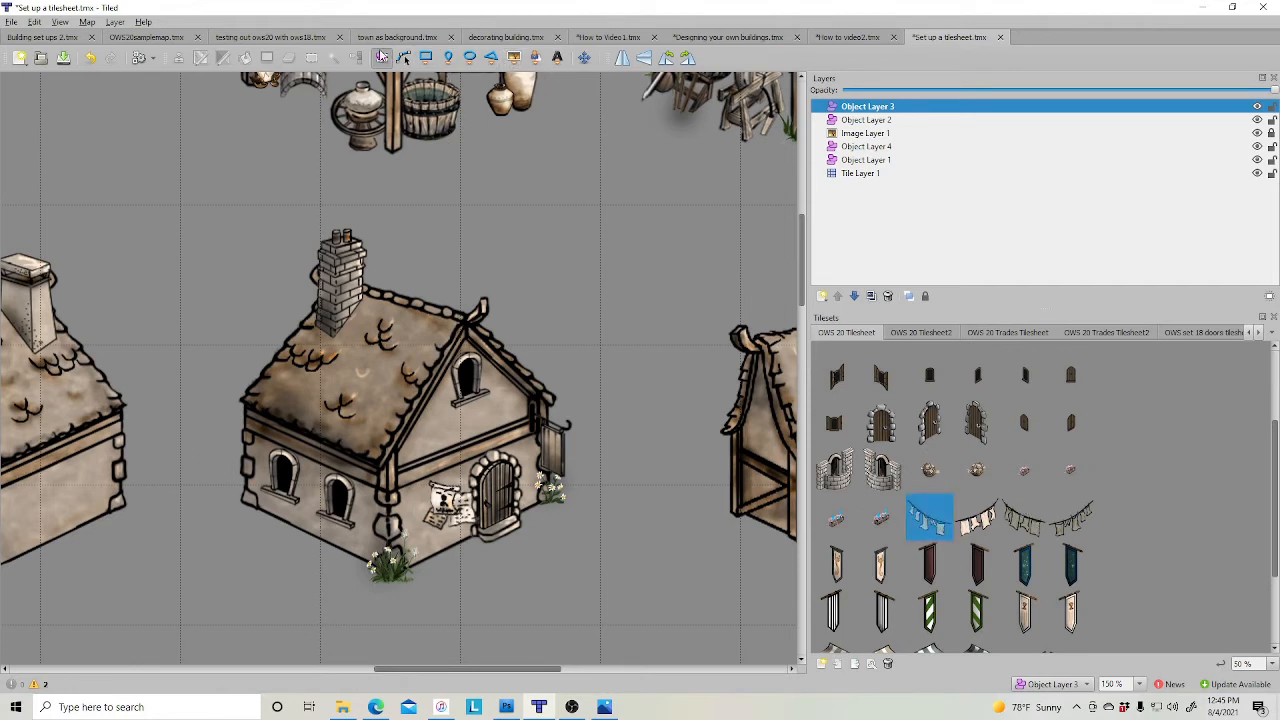
pyautogui.click(513, 57)
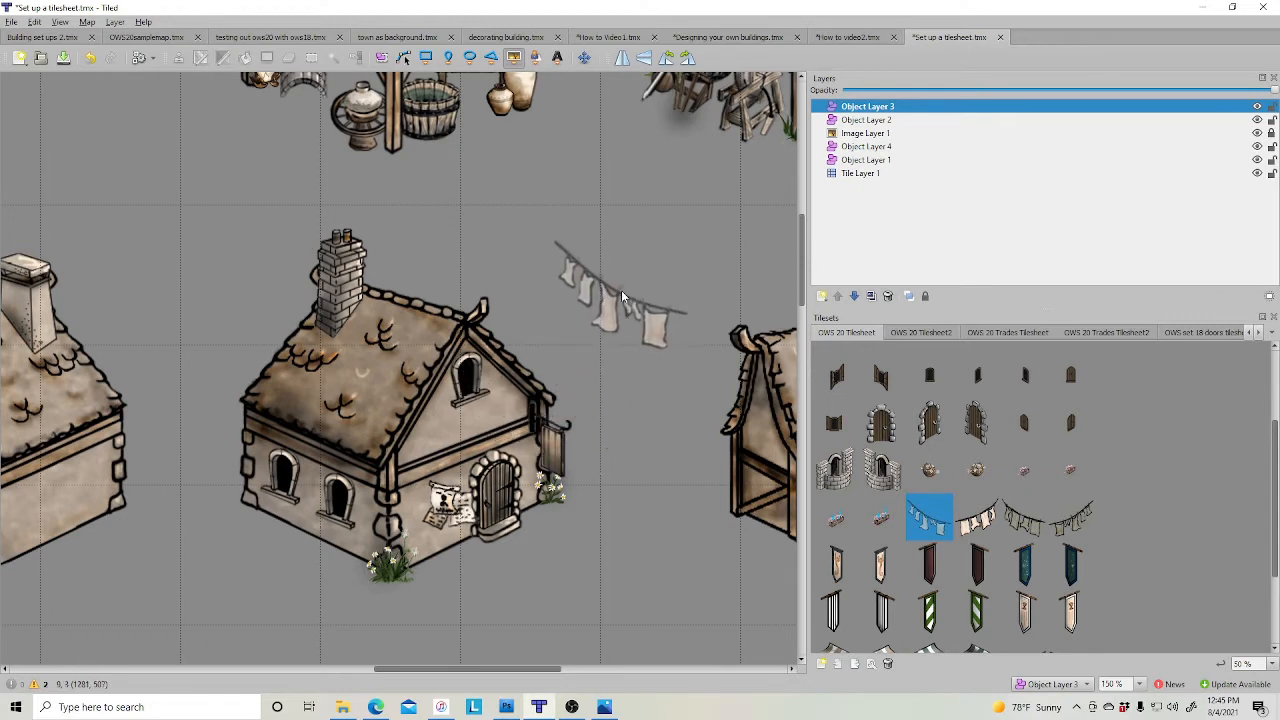
pyautogui.click(614, 288)
pyautogui.click(381, 57)
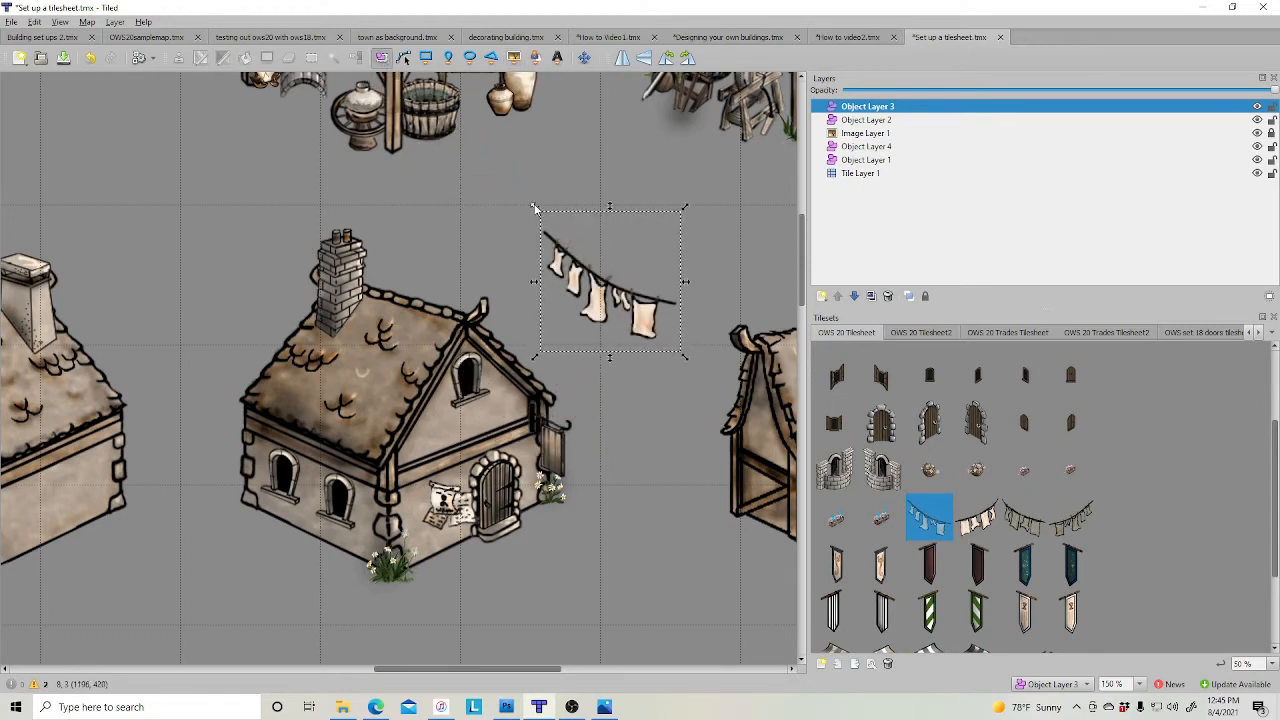
pyautogui.moveTo(535, 209); pyautogui.dragTo(585, 256)
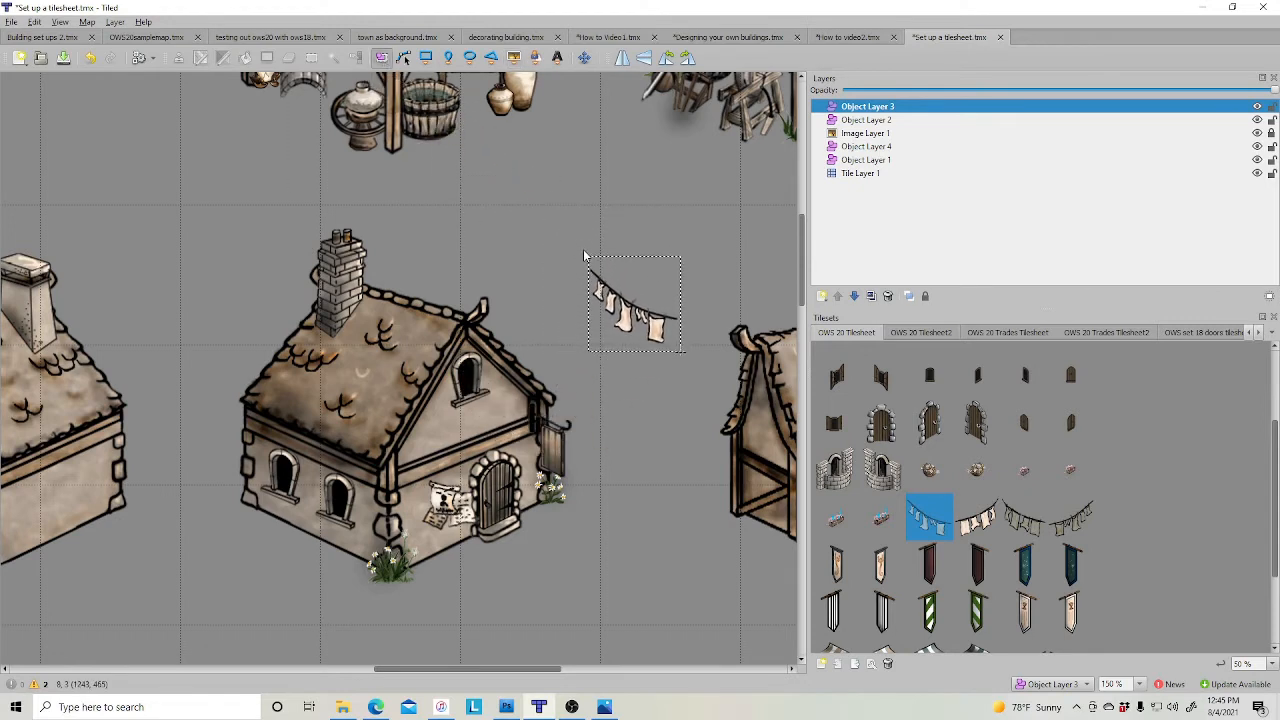
pyautogui.moveTo(652, 328); pyautogui.dragTo(523, 437)
pyautogui.click(654, 323)
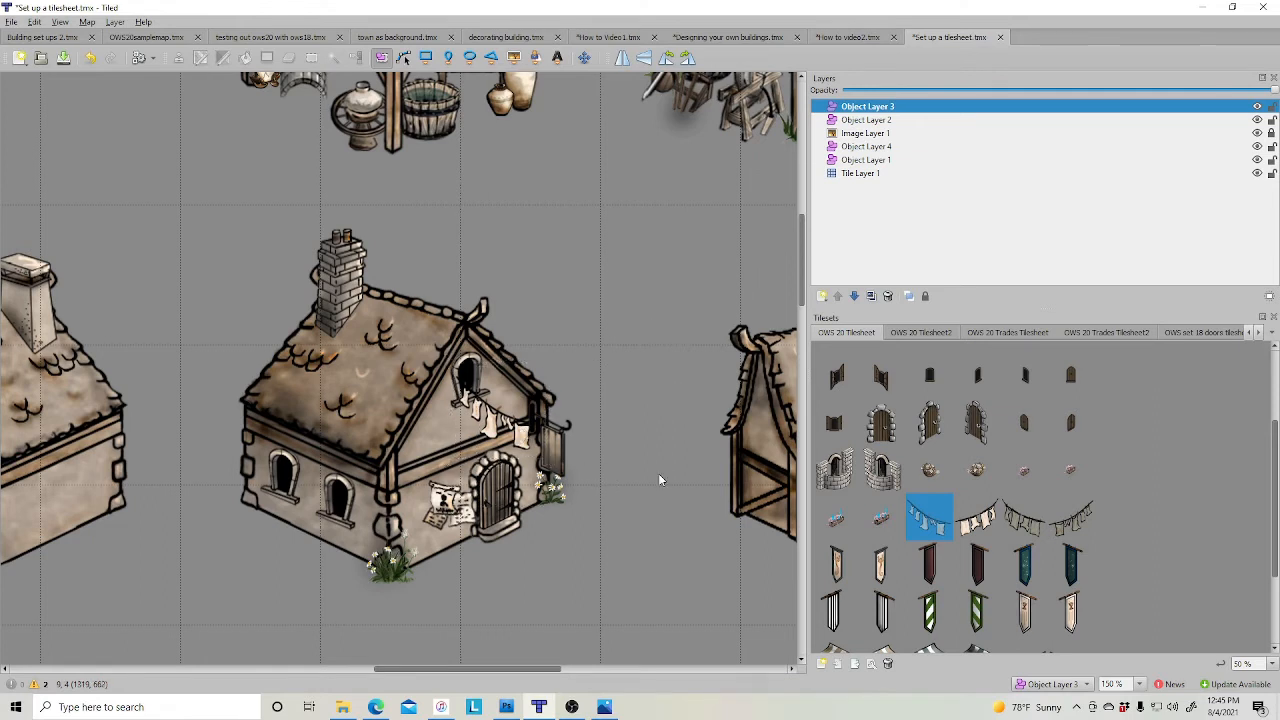
# - Place a white-flower basket beneath each of the two windows on the cottage's side wall
pyautogui.click(1066, 524)
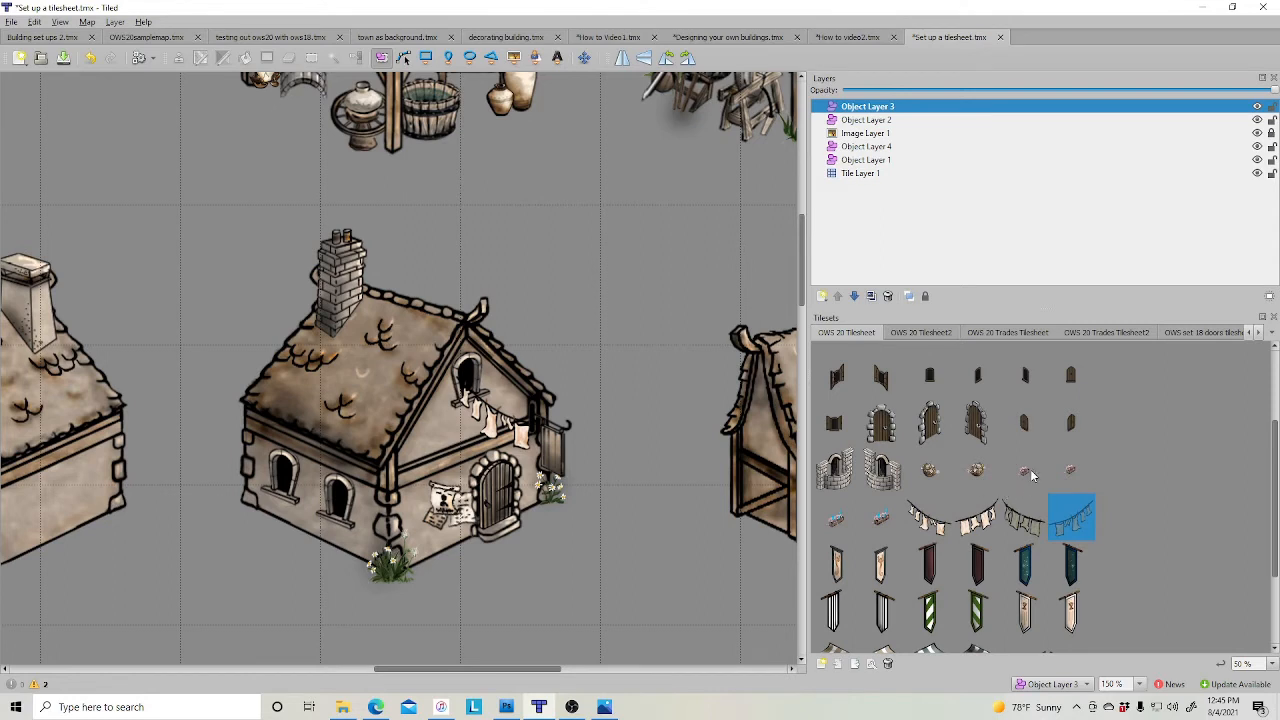
pyautogui.click(930, 474)
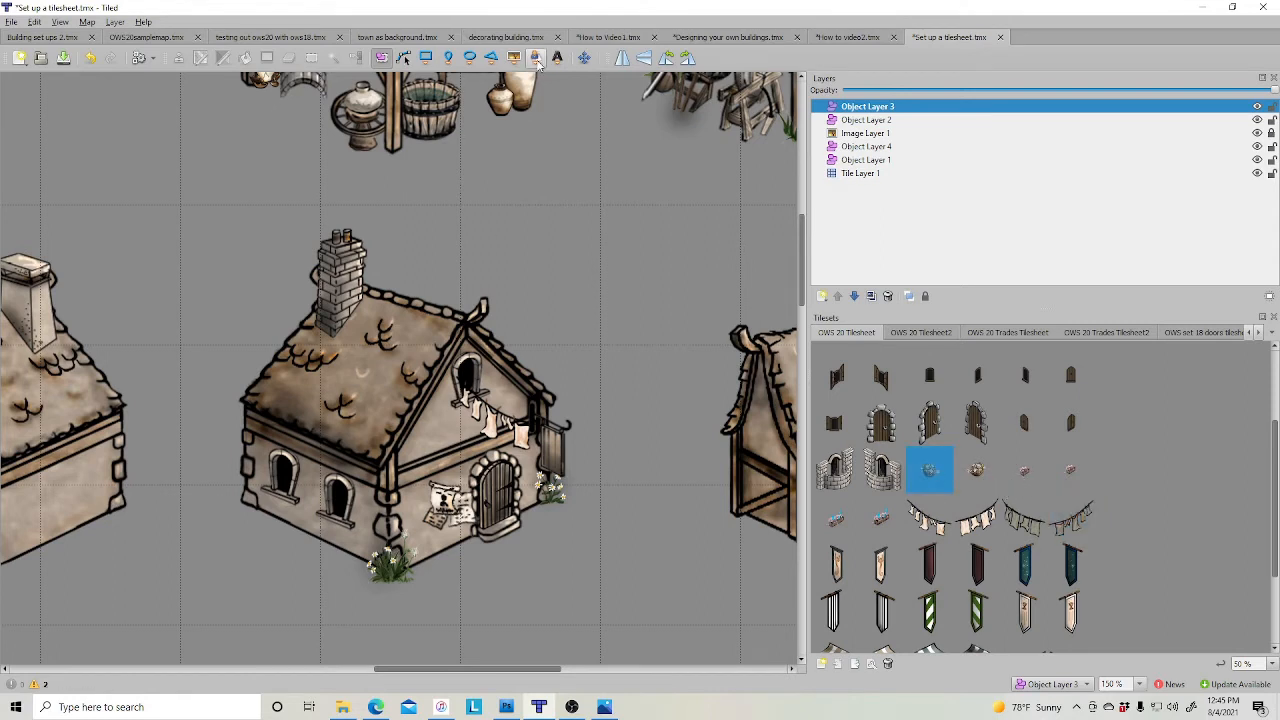
pyautogui.click(285, 500)
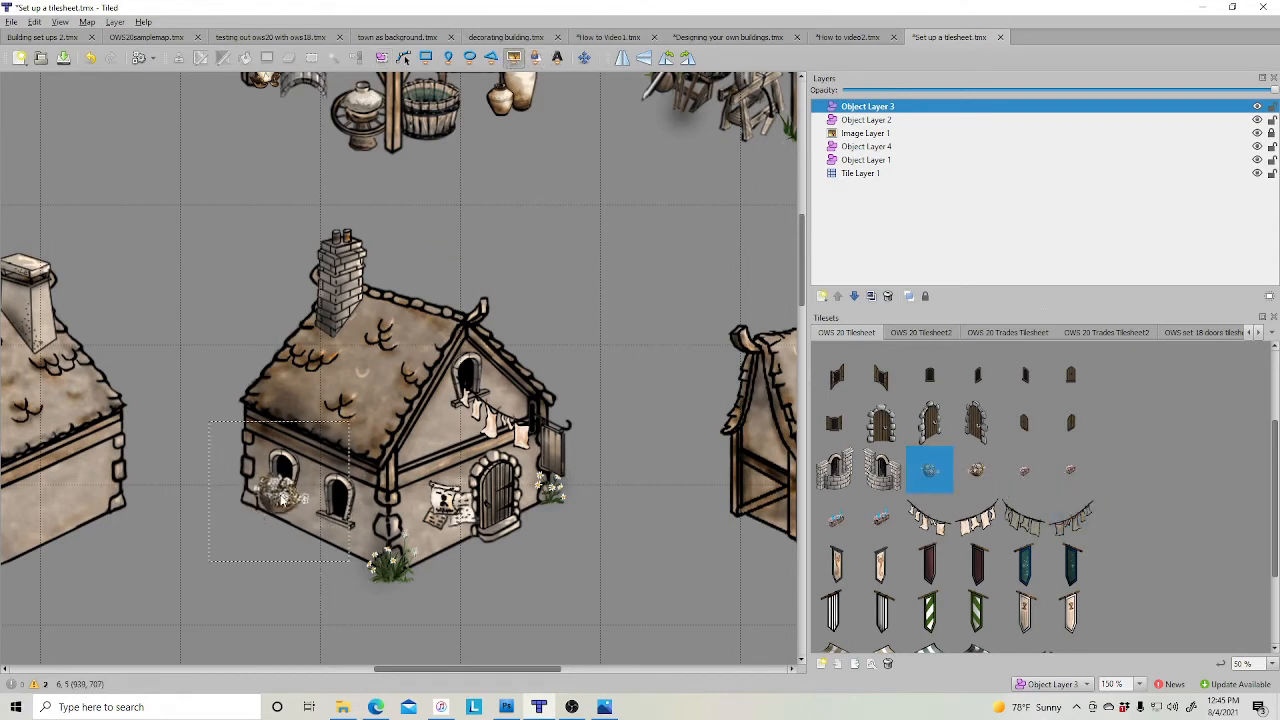
pyautogui.click(336, 522)
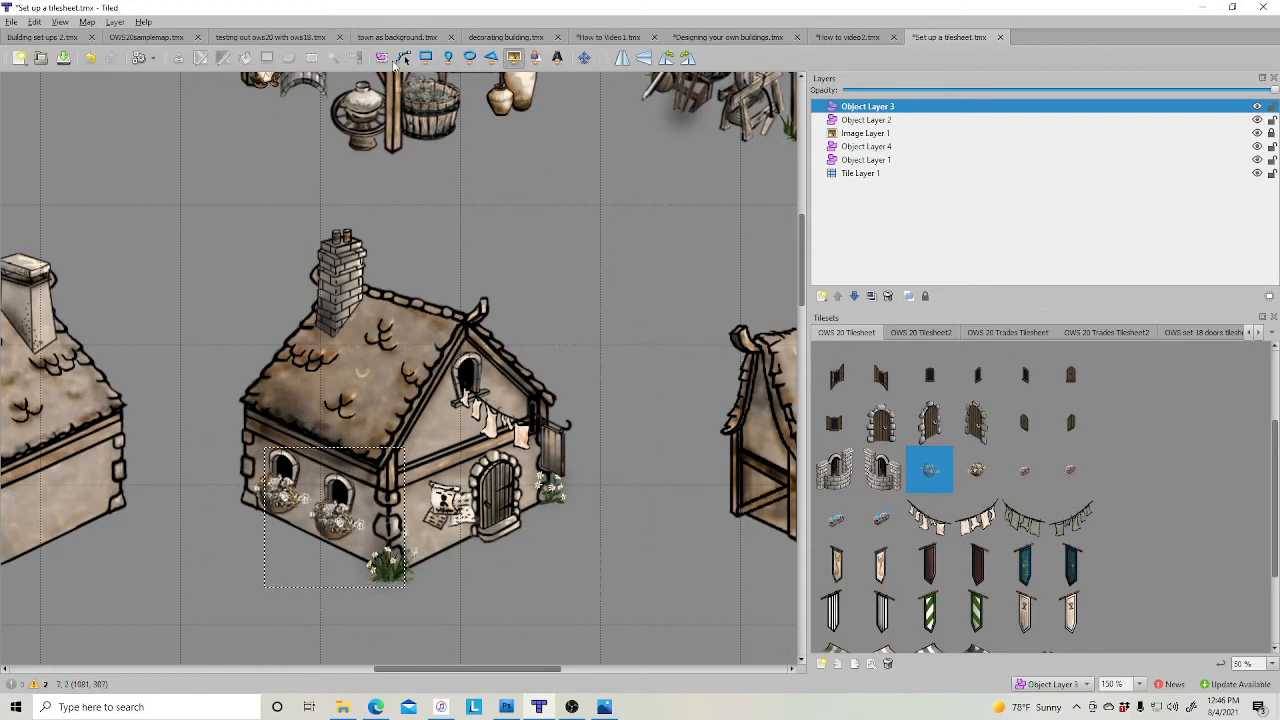
pyautogui.scroll(-3, 665, 448)
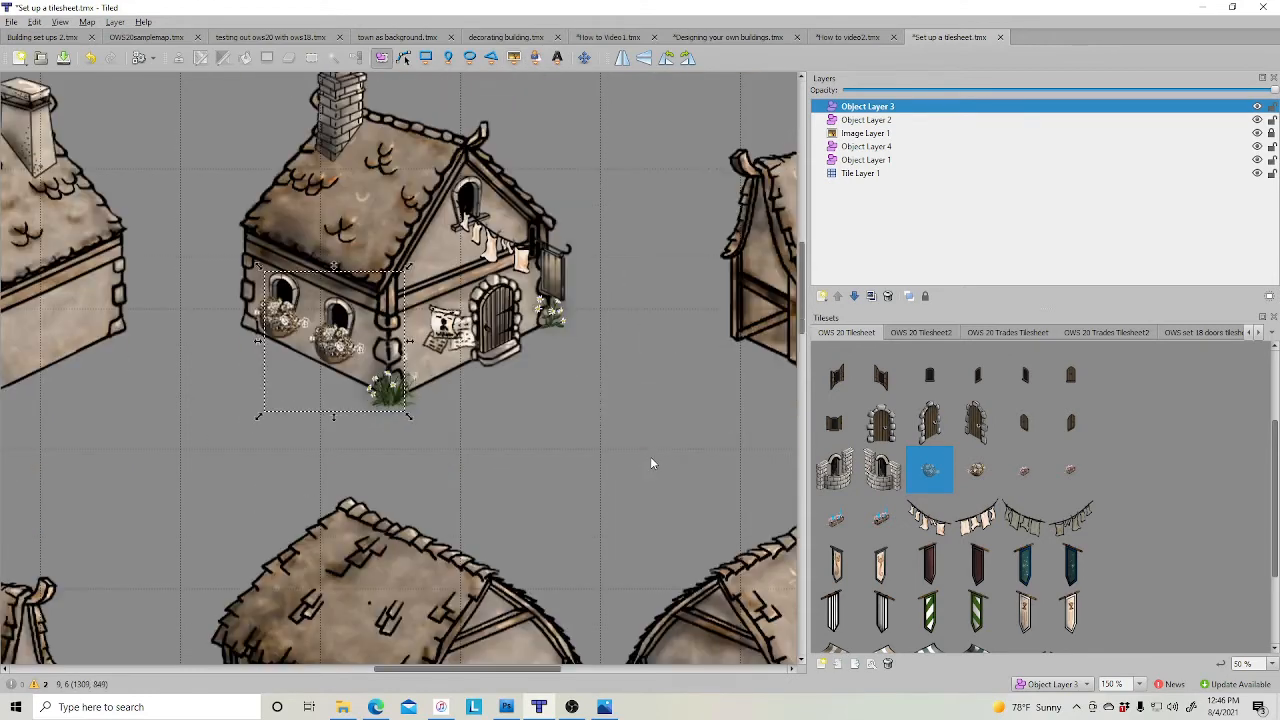
pyautogui.click(632, 398)
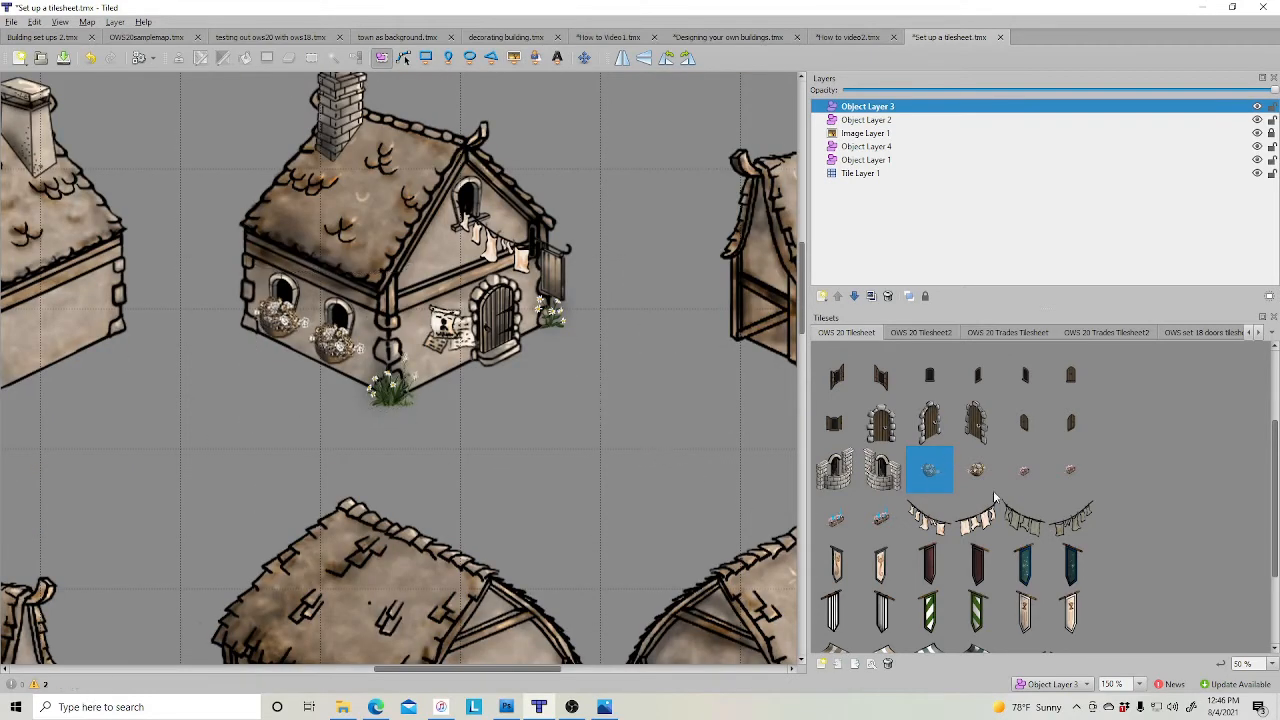
# - Insert the arched open doorway from OWS set 18 doors tilesheet on the neighbouring undecorated cottage's gable-end wall and enlarge it slightly
pyautogui.scroll(-2, 1095, 515)
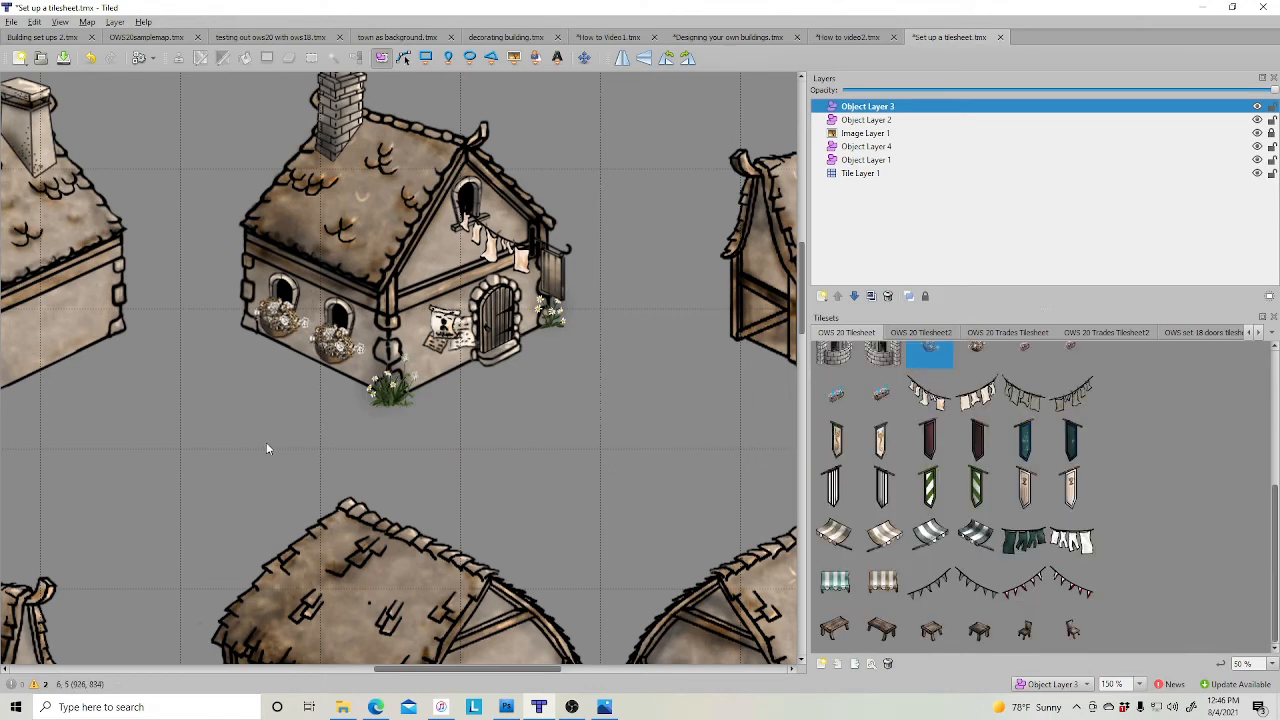
pyautogui.moveTo(210, 441); pyautogui.dragTo(699, 542, button='middle')
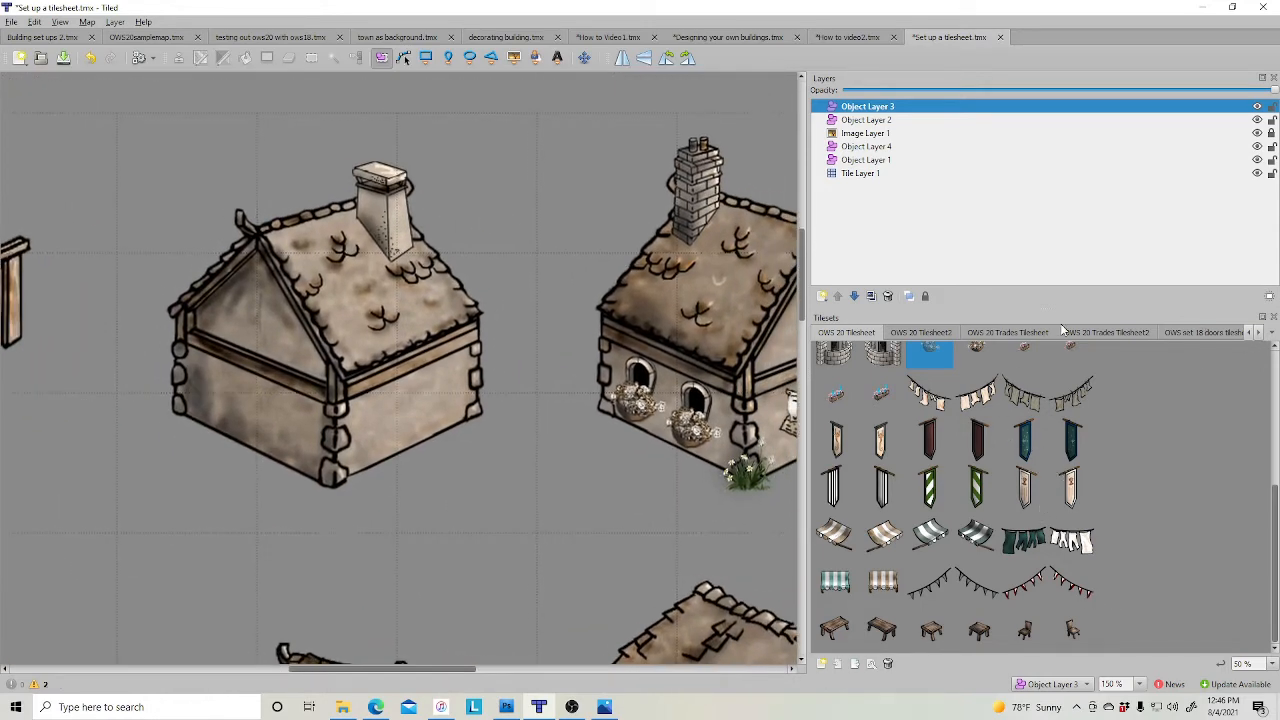
pyautogui.click(1187, 334)
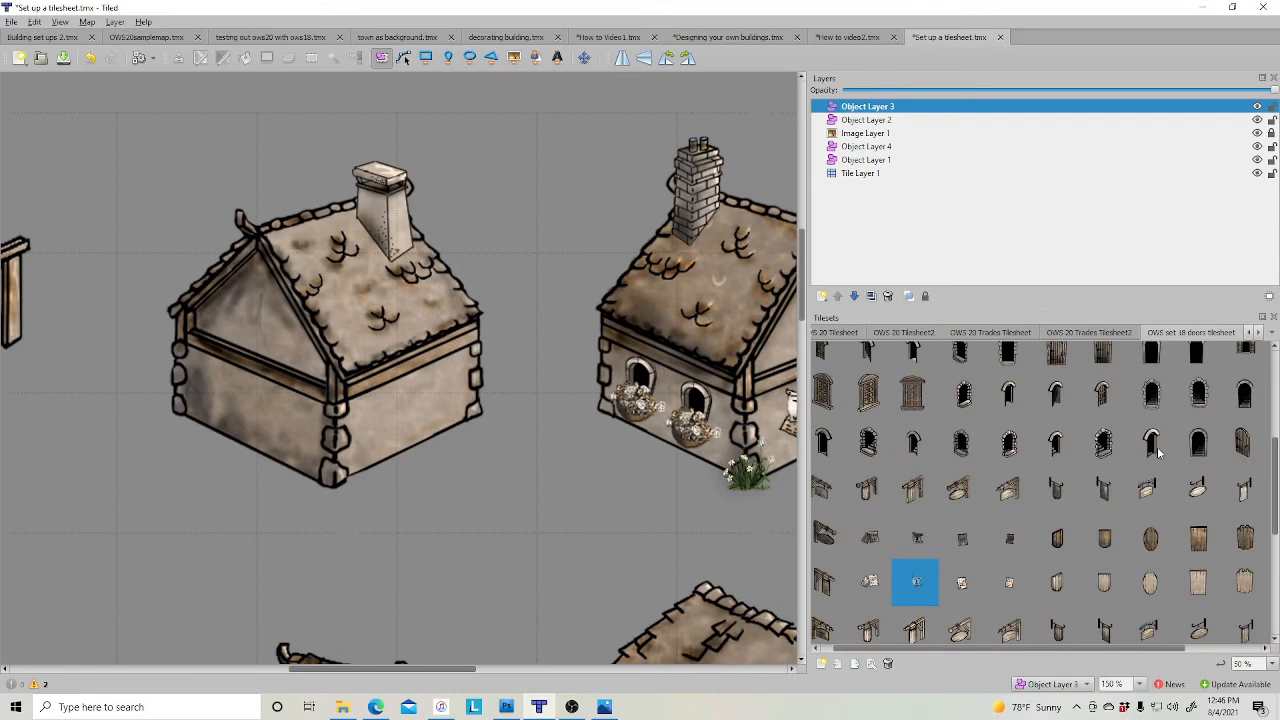
pyautogui.scroll(3, 994, 528)
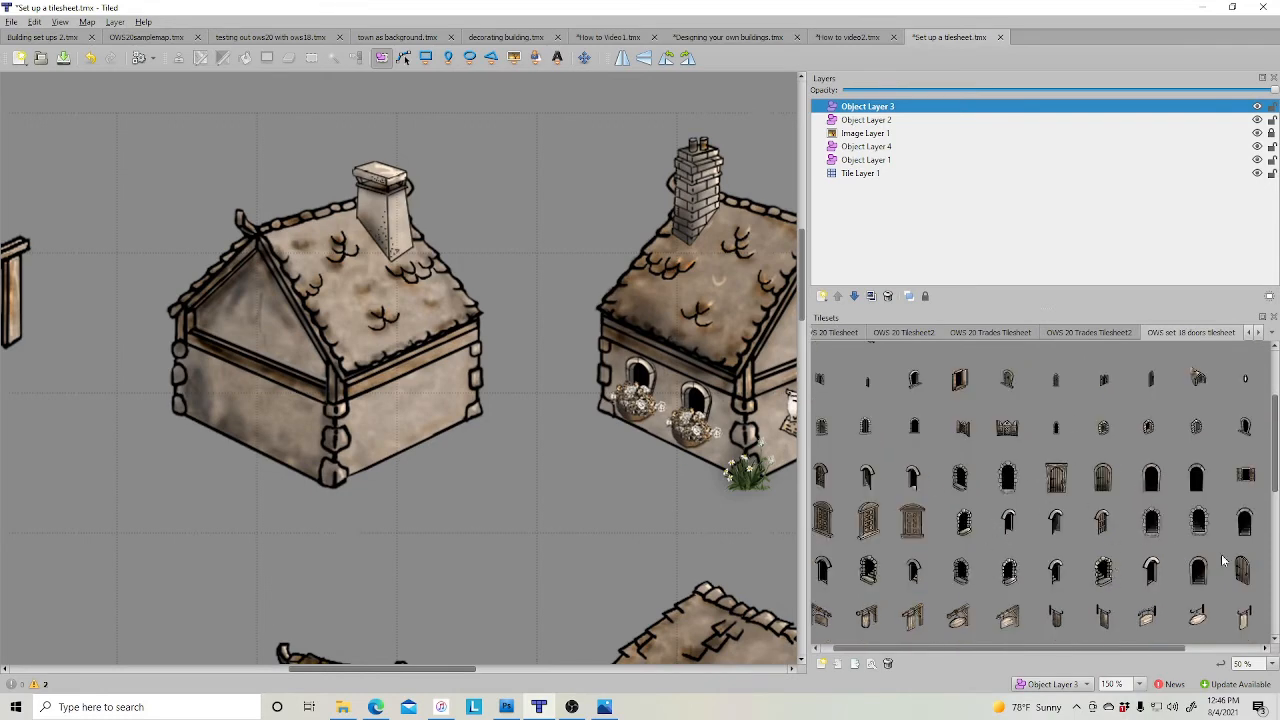
pyautogui.moveTo(985, 648); pyautogui.dragTo(925, 665)
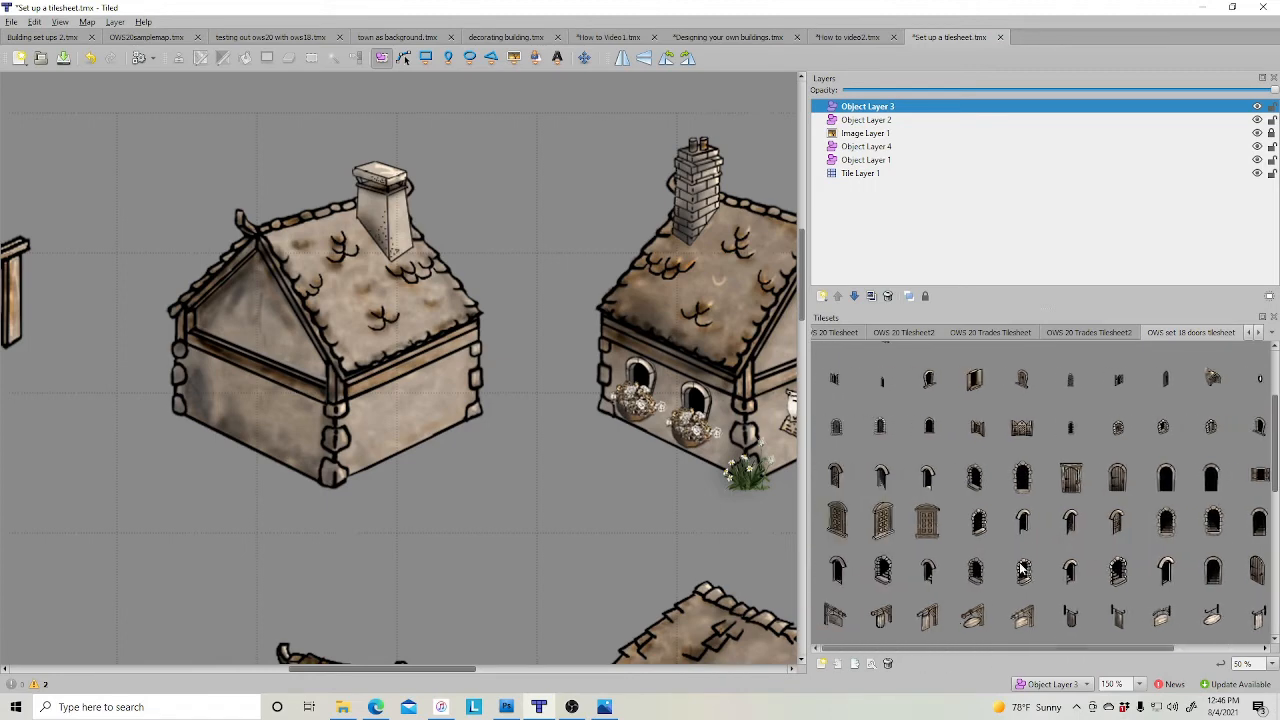
pyautogui.scroll(-3, 1022, 568)
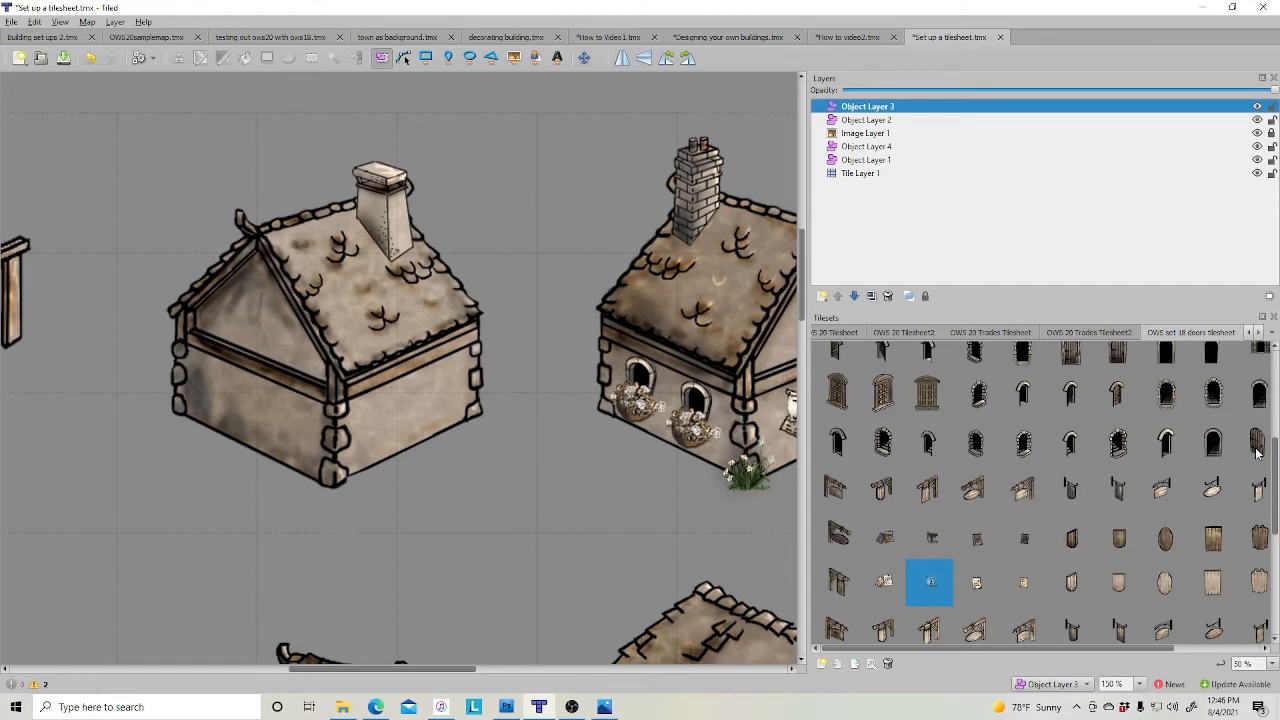
pyautogui.click(838, 442)
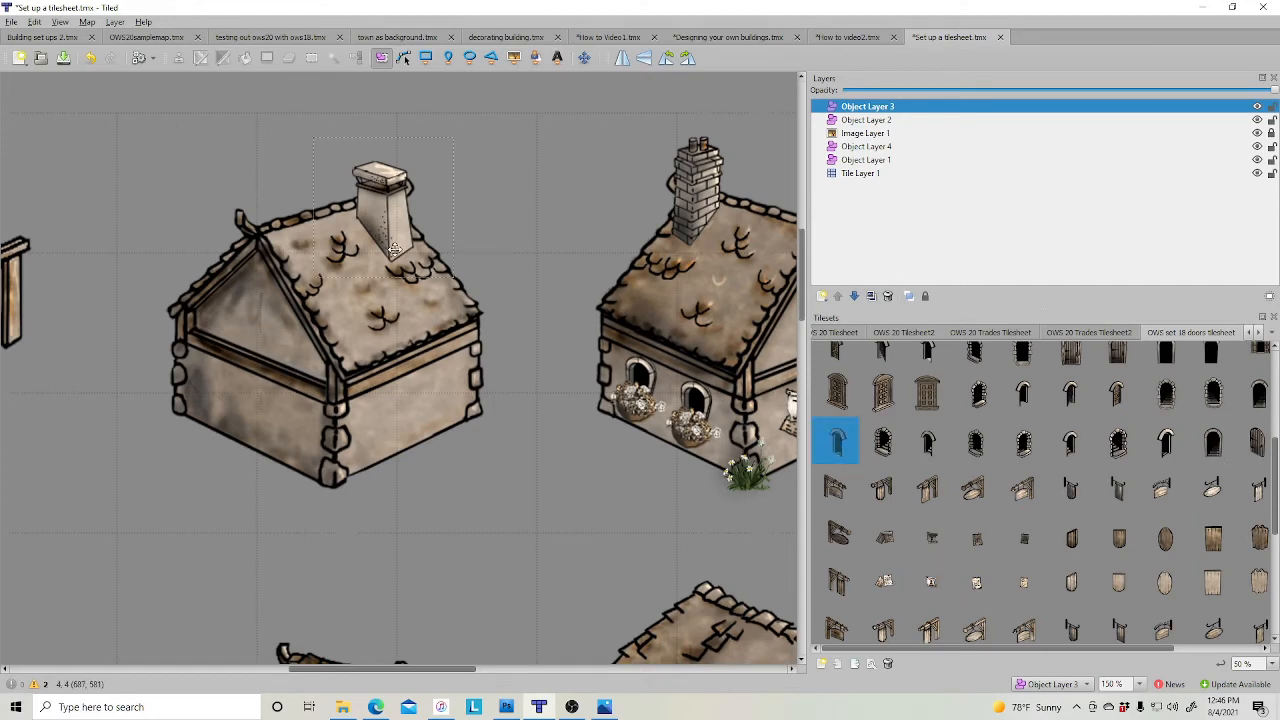
pyautogui.click(513, 58)
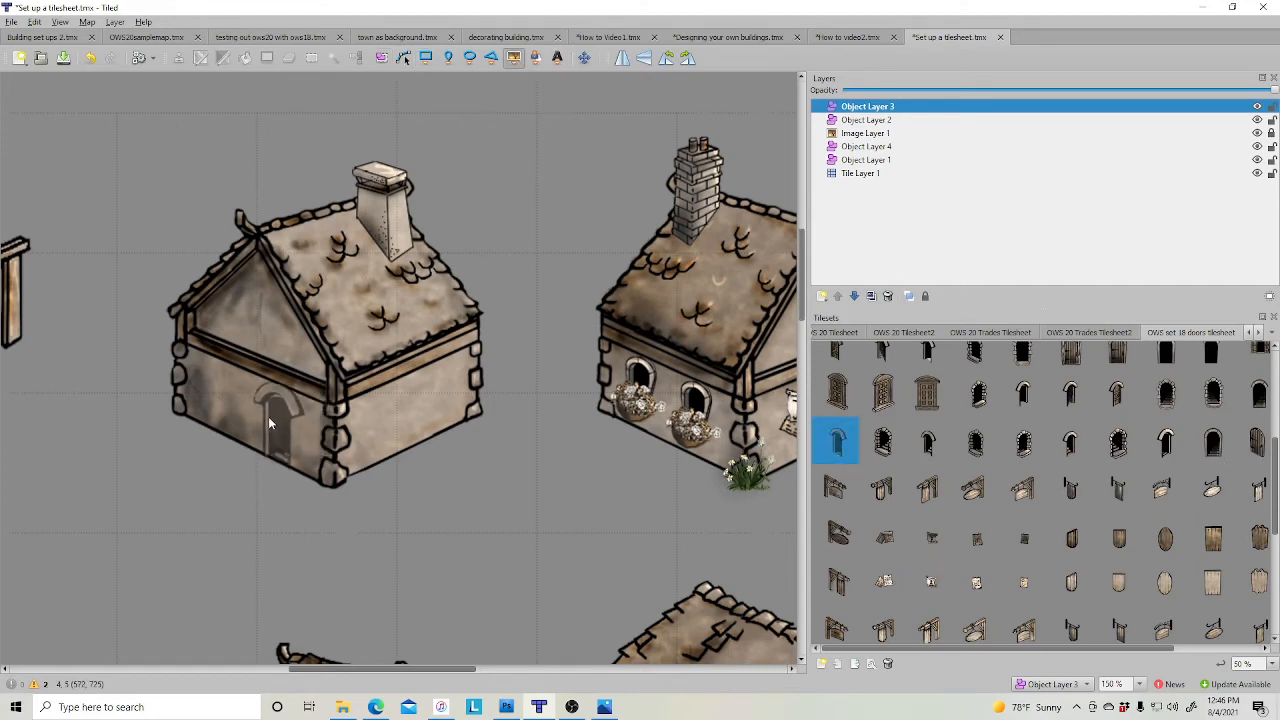
pyautogui.click(266, 417)
pyautogui.click(381, 57)
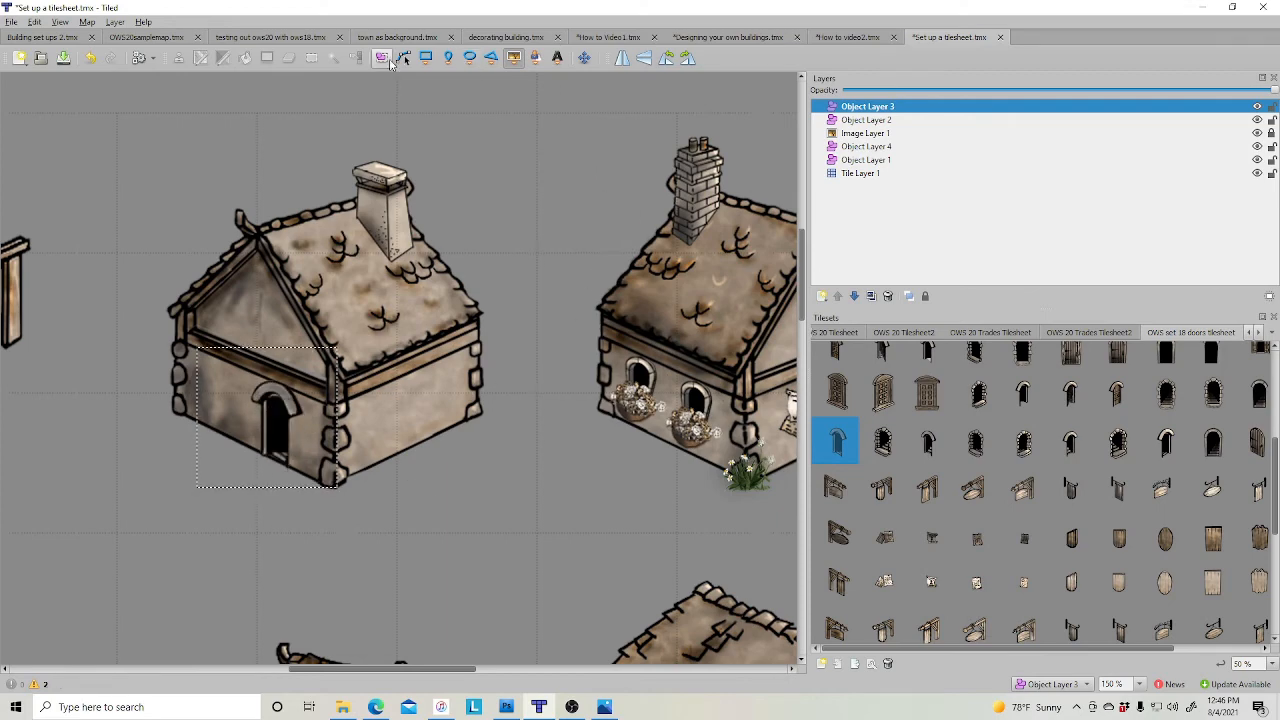
pyautogui.moveTo(208, 349); pyautogui.dragTo(171, 331)
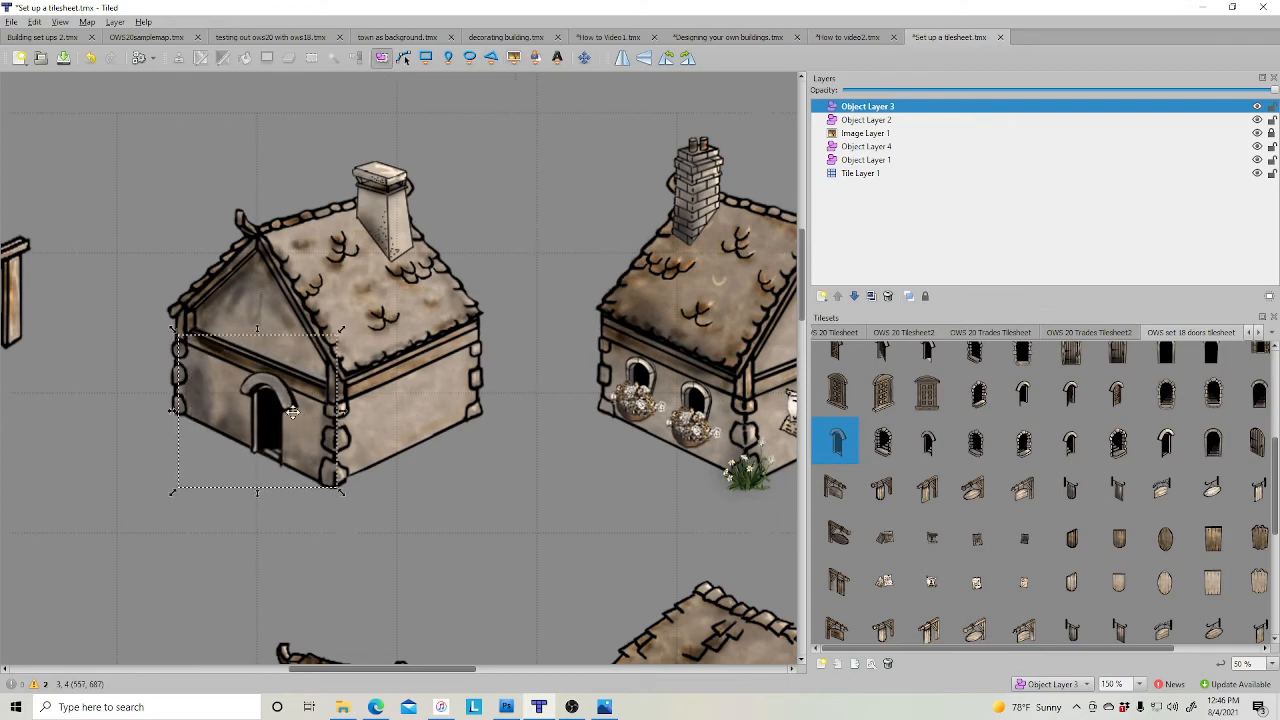
# - Insert the arched plank door from OWS set 18 doors tilesheet on the empty ground in front of the undecorated cottage
pyautogui.click(501, 514)
pyautogui.click(1255, 441)
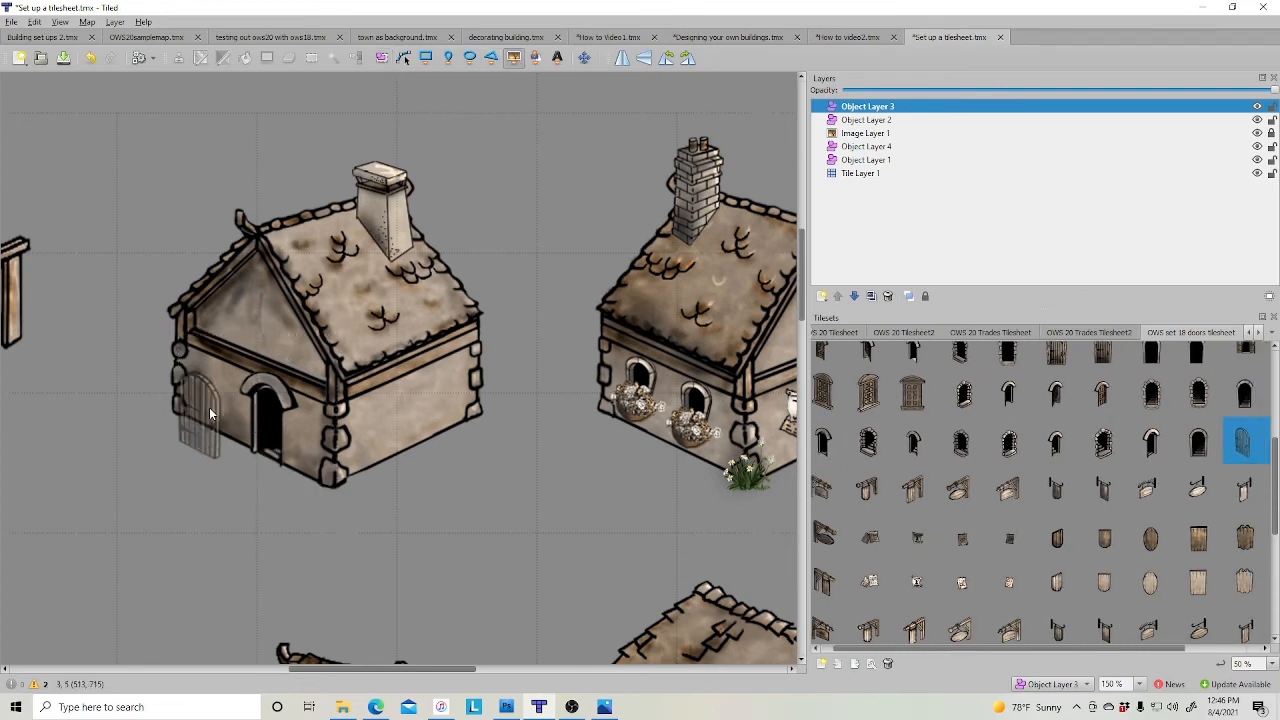
pyautogui.click(275, 418)
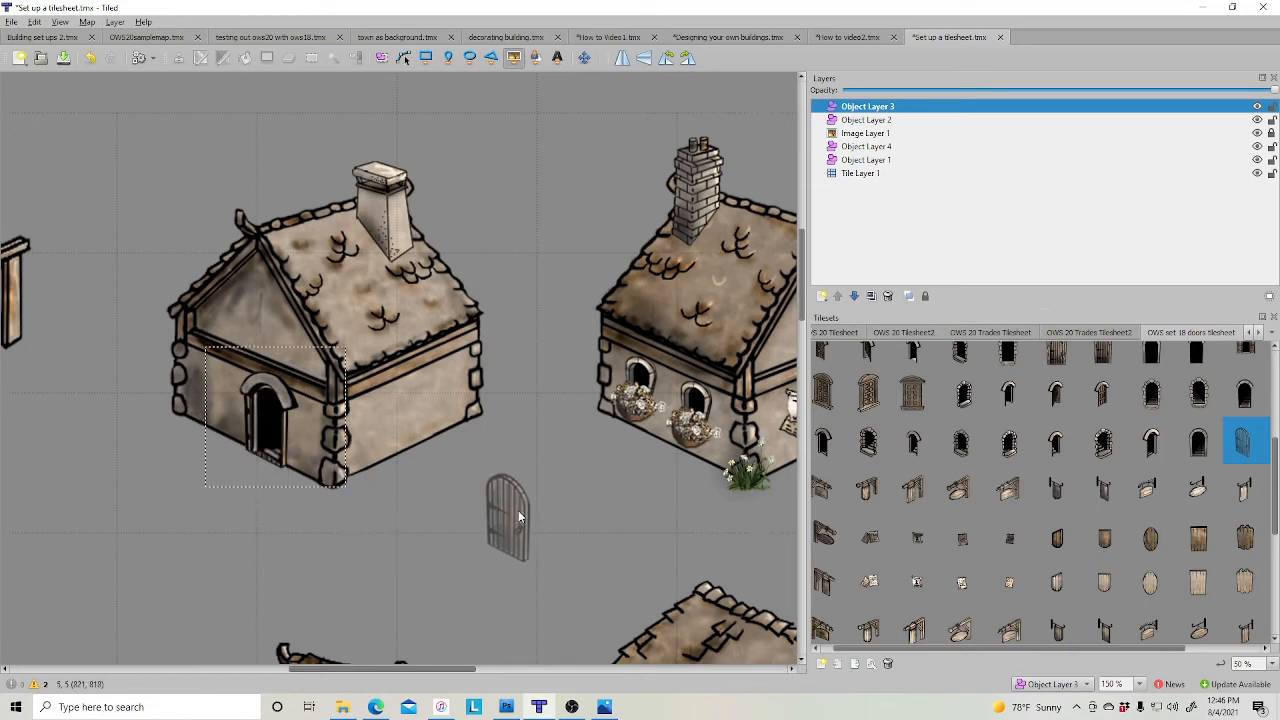
pyautogui.hotkey('ctrl', 'z')
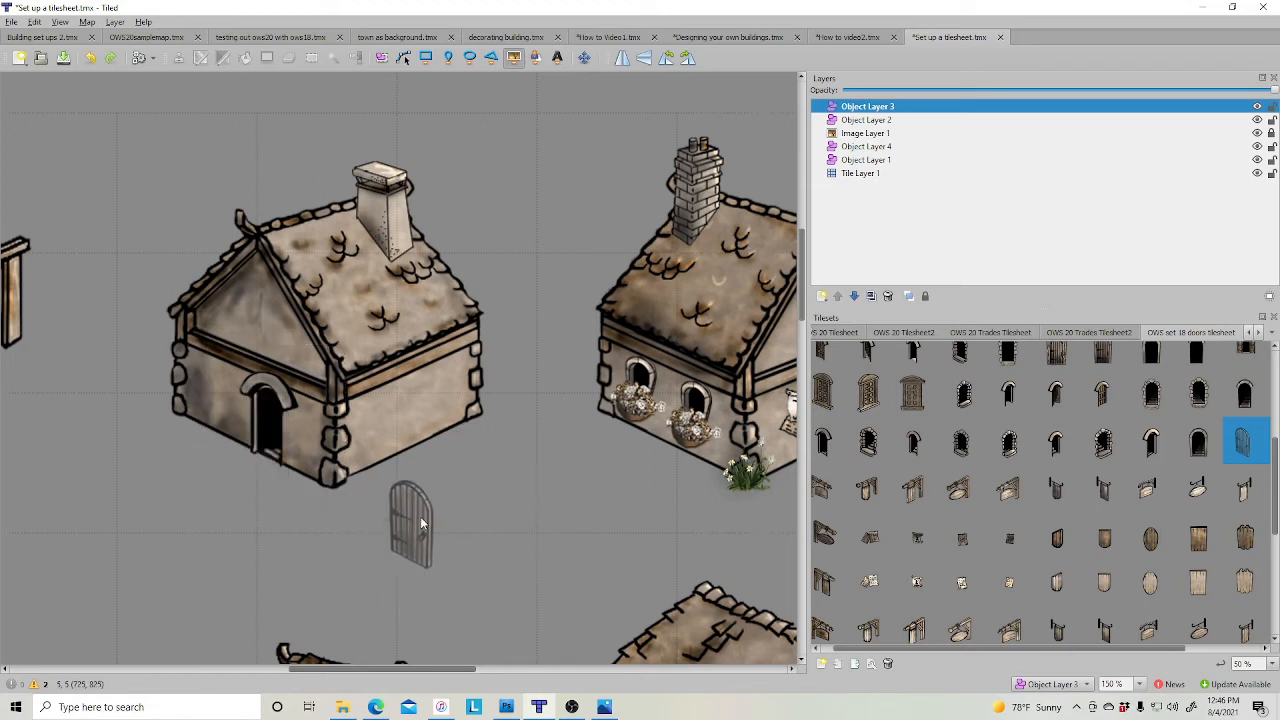
pyautogui.click(503, 505)
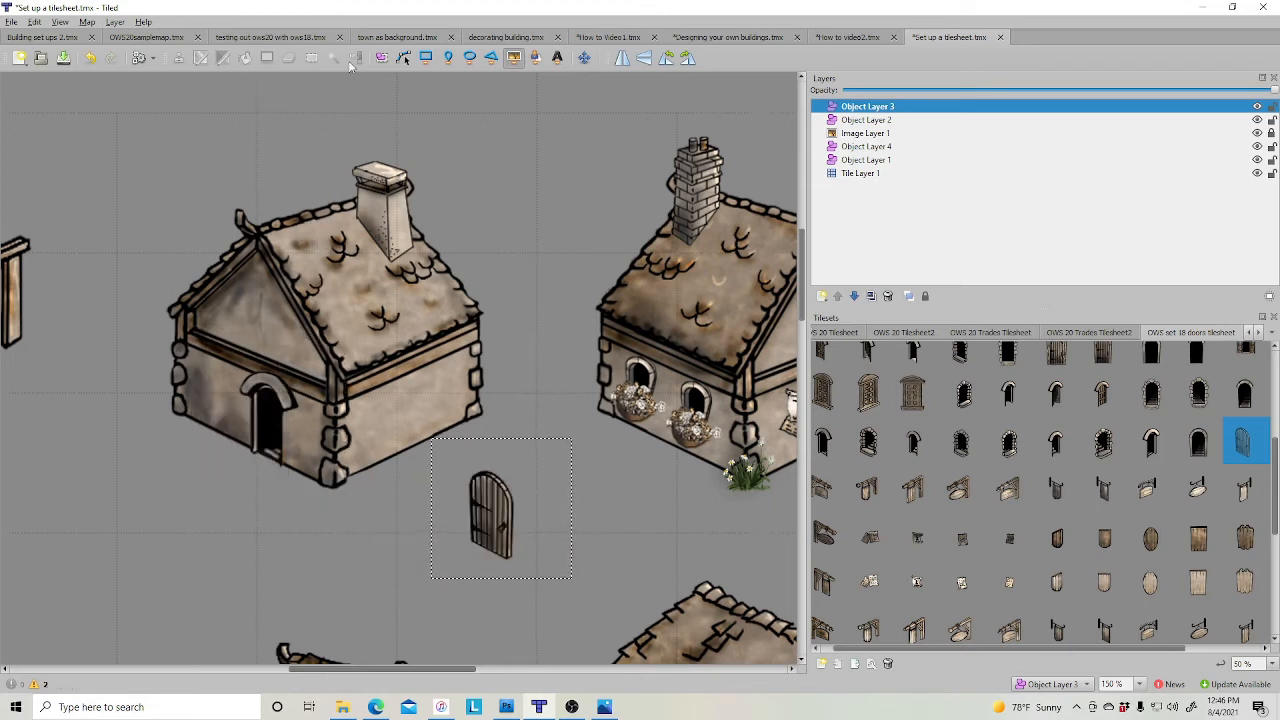
# - Move the arched doorway on the cottage's gable-end wall to Object Layer 2
pyautogui.click(381, 57)
pyautogui.rightClick(287, 411)
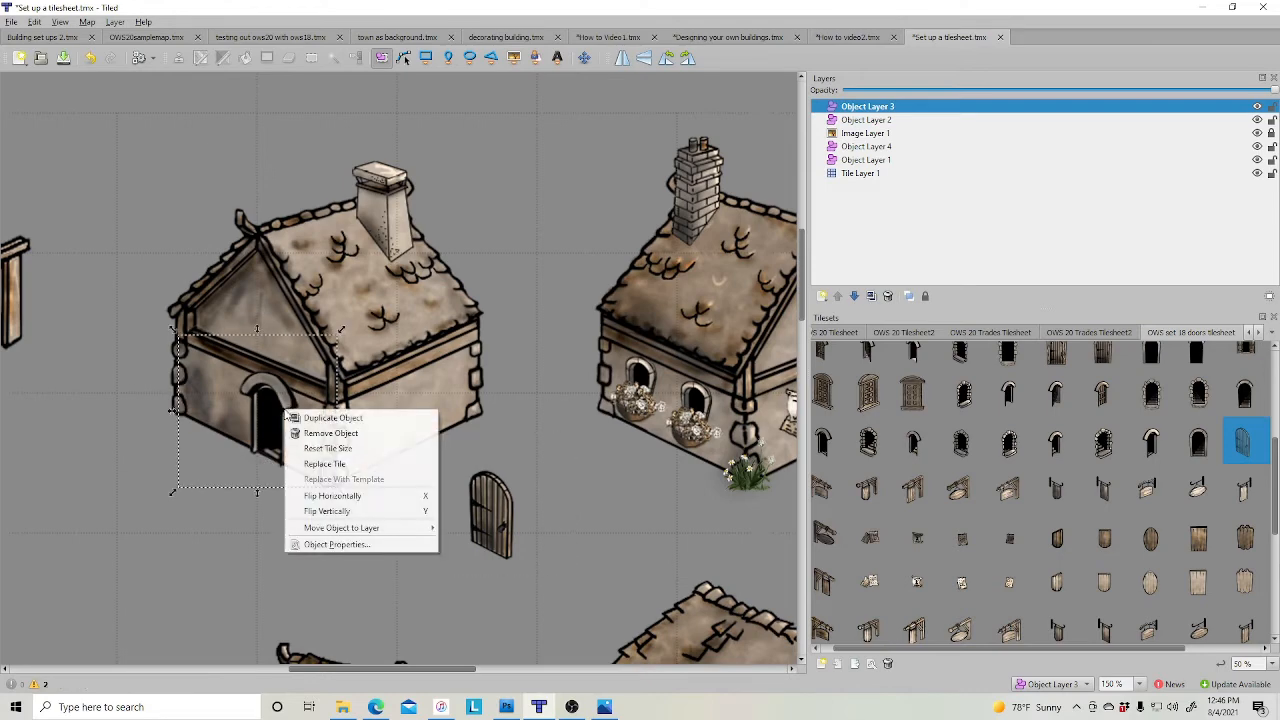
pyautogui.moveTo(420, 527)
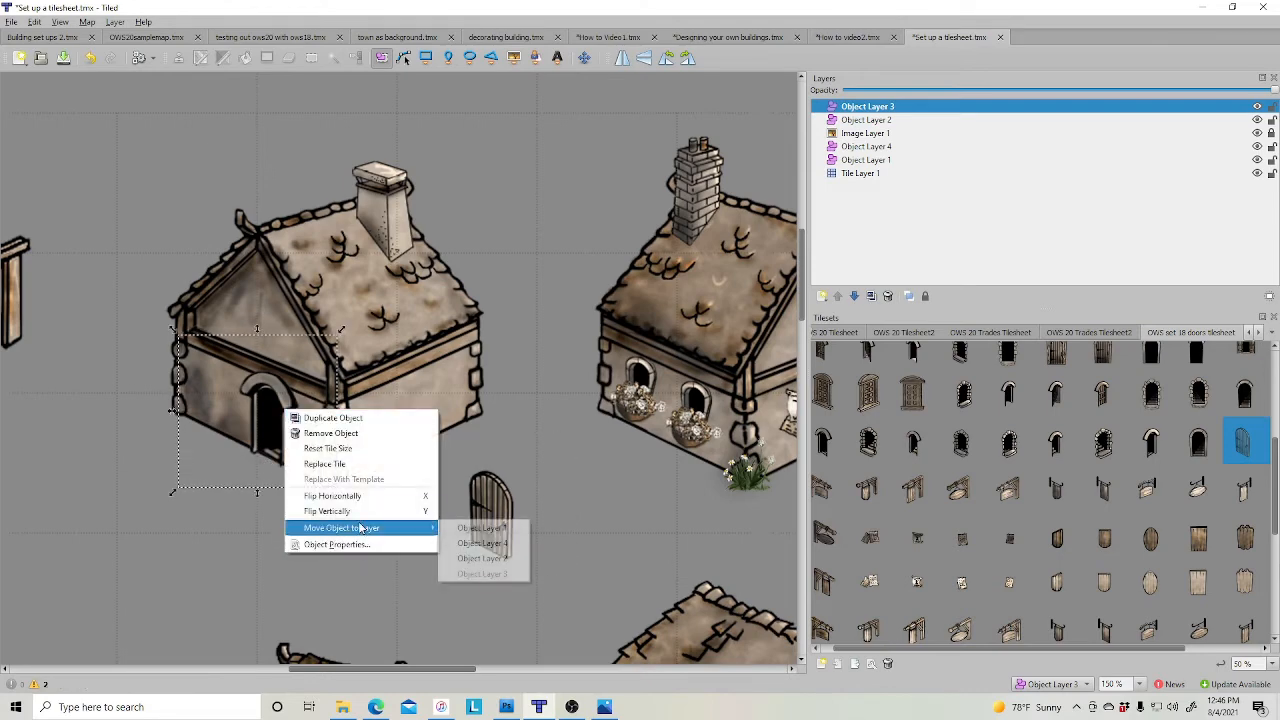
pyautogui.click(482, 558)
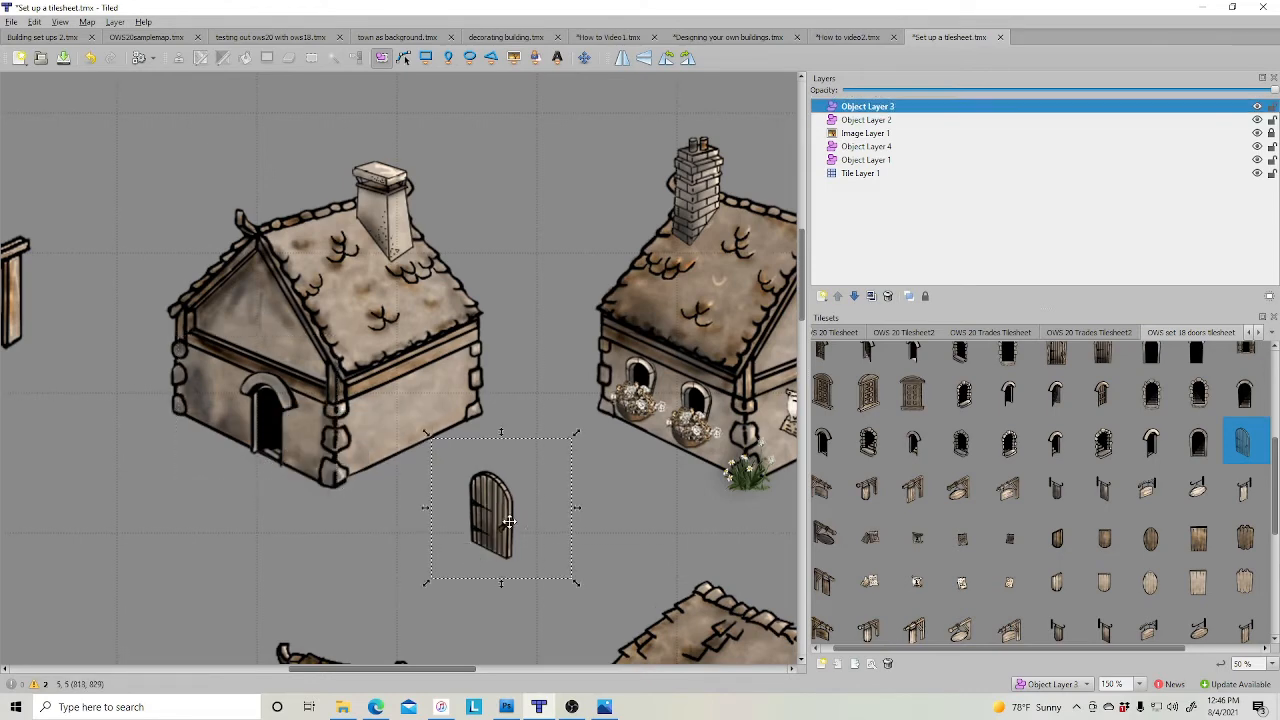
# - Move the plank door into the arched doorway, shrink it slightly, and align it with the opening
pyautogui.click(503, 520)
pyautogui.moveTo(503, 520); pyautogui.dragTo(273, 430)
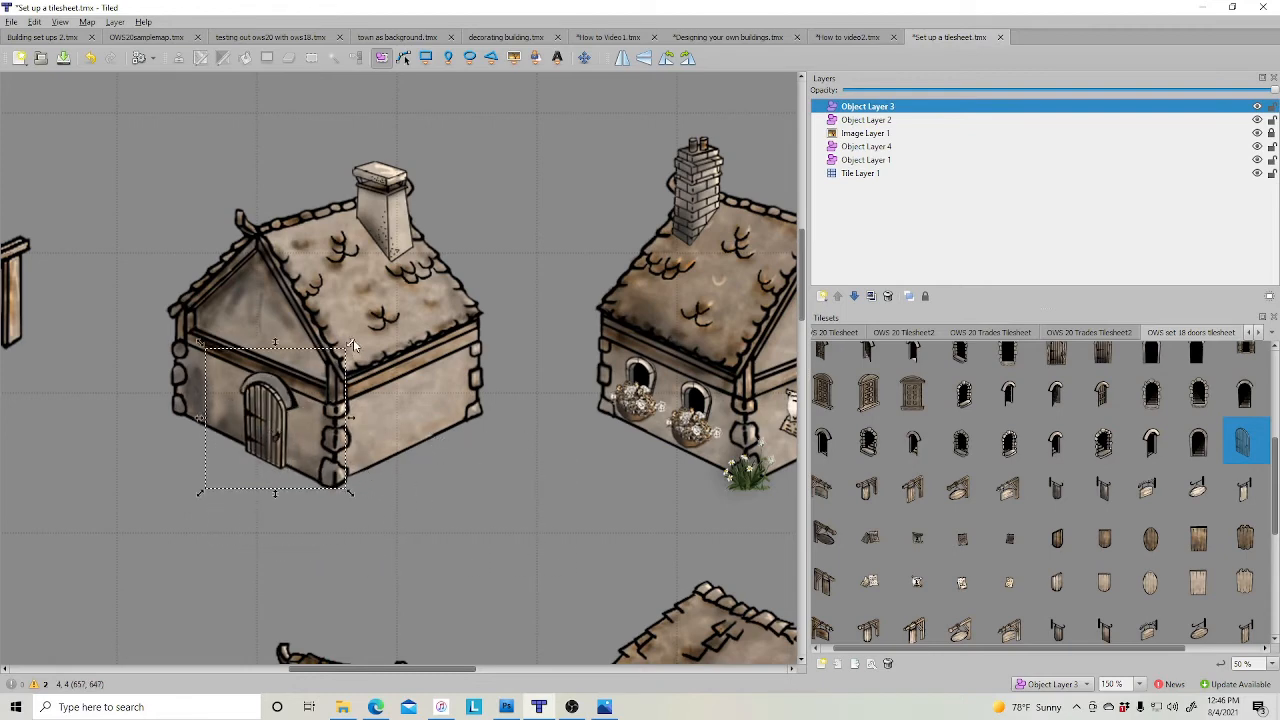
pyautogui.moveTo(351, 344); pyautogui.dragTo(328, 365)
pyautogui.moveTo(269, 423); pyautogui.dragTo(281, 413)
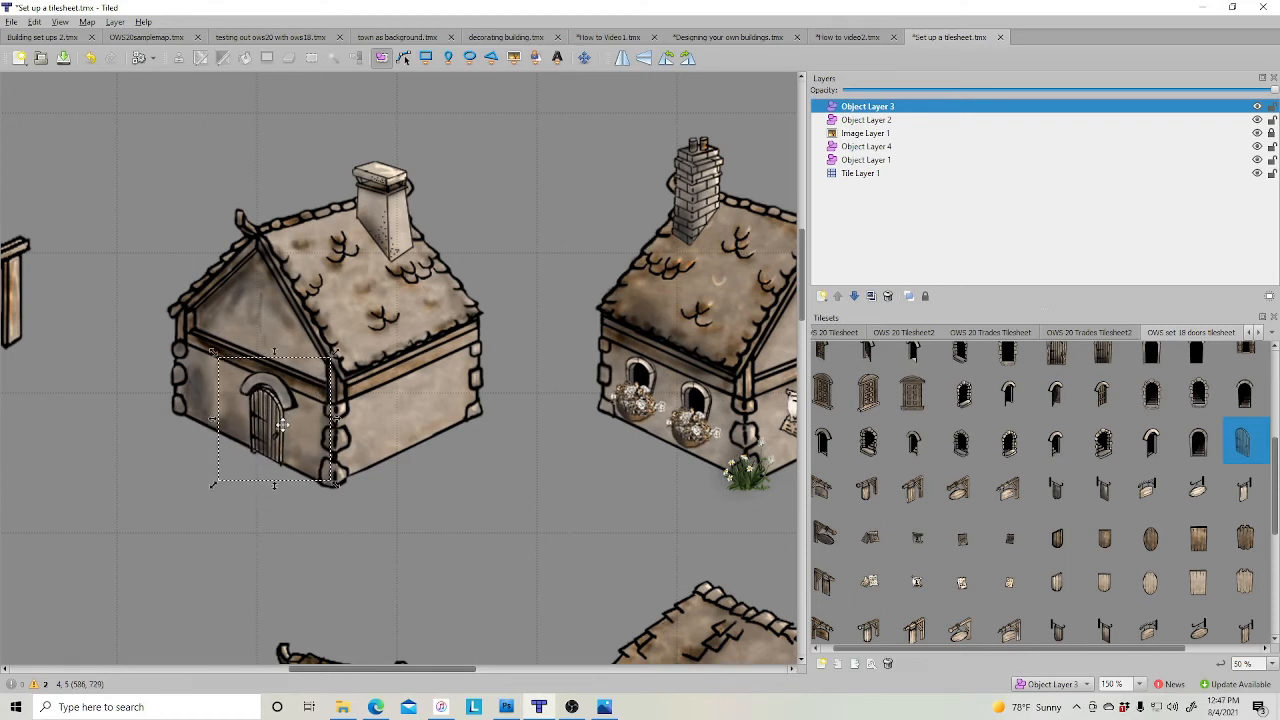
pyautogui.click(484, 515)
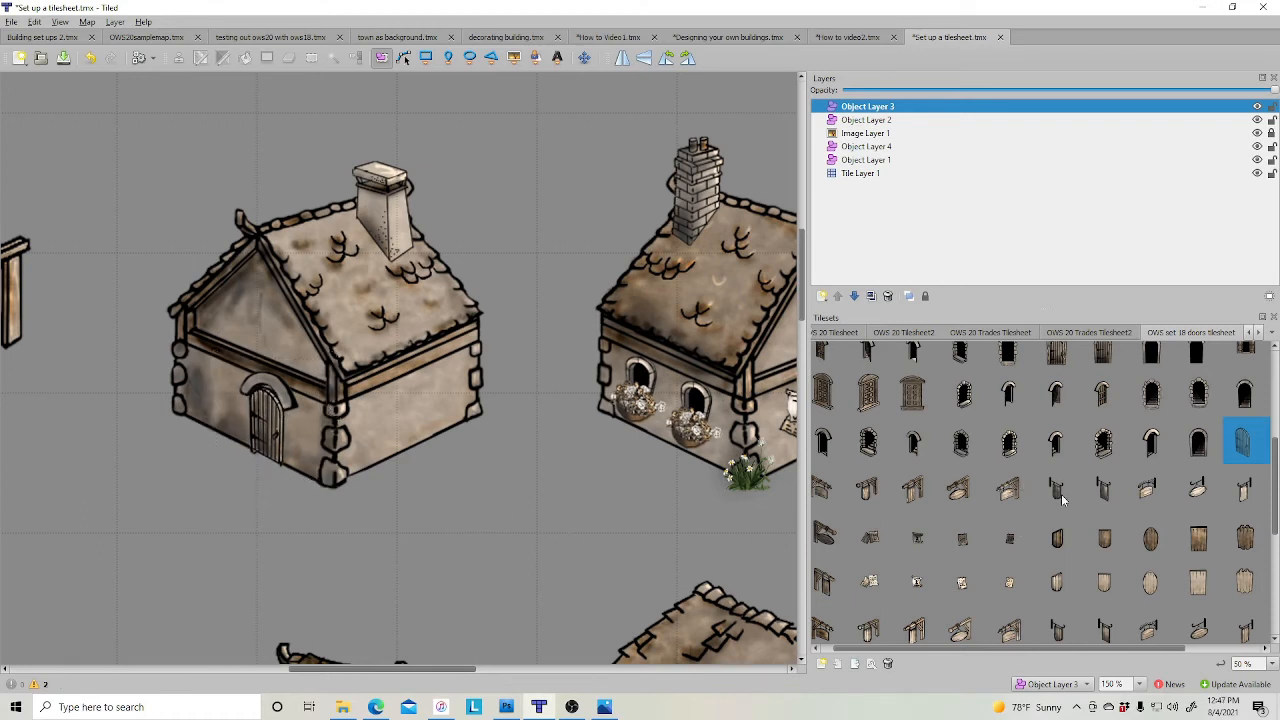
# - Hang a blank bracketed sign at the outer eave corner of the gable wall and place an arched dormer window on the roof
pyautogui.click(1000, 495)
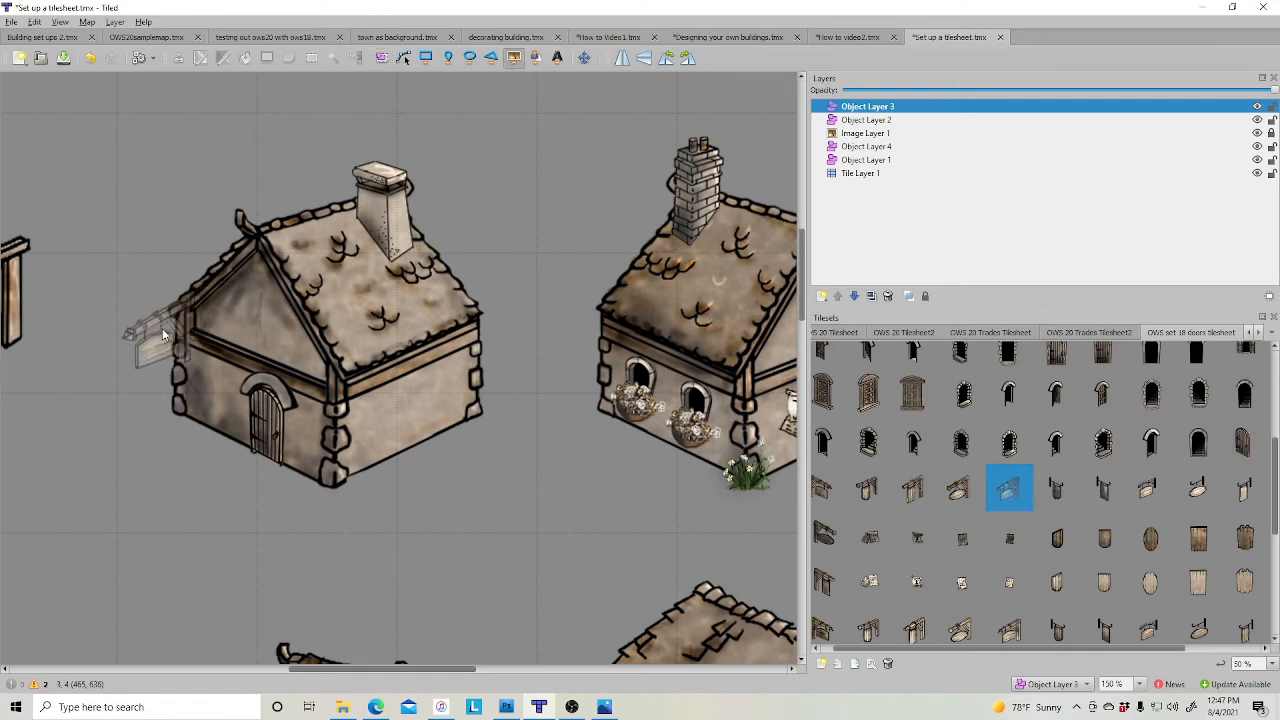
pyautogui.click(157, 331)
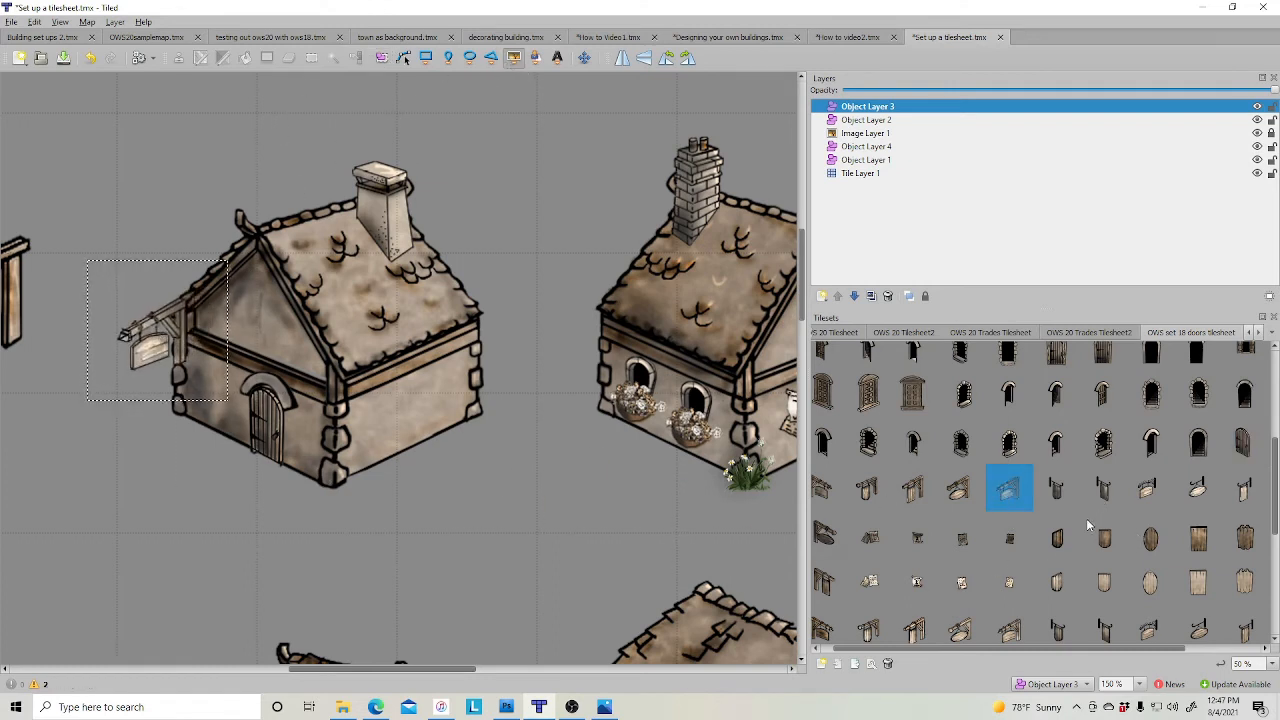
pyautogui.scroll(1, 1086, 518)
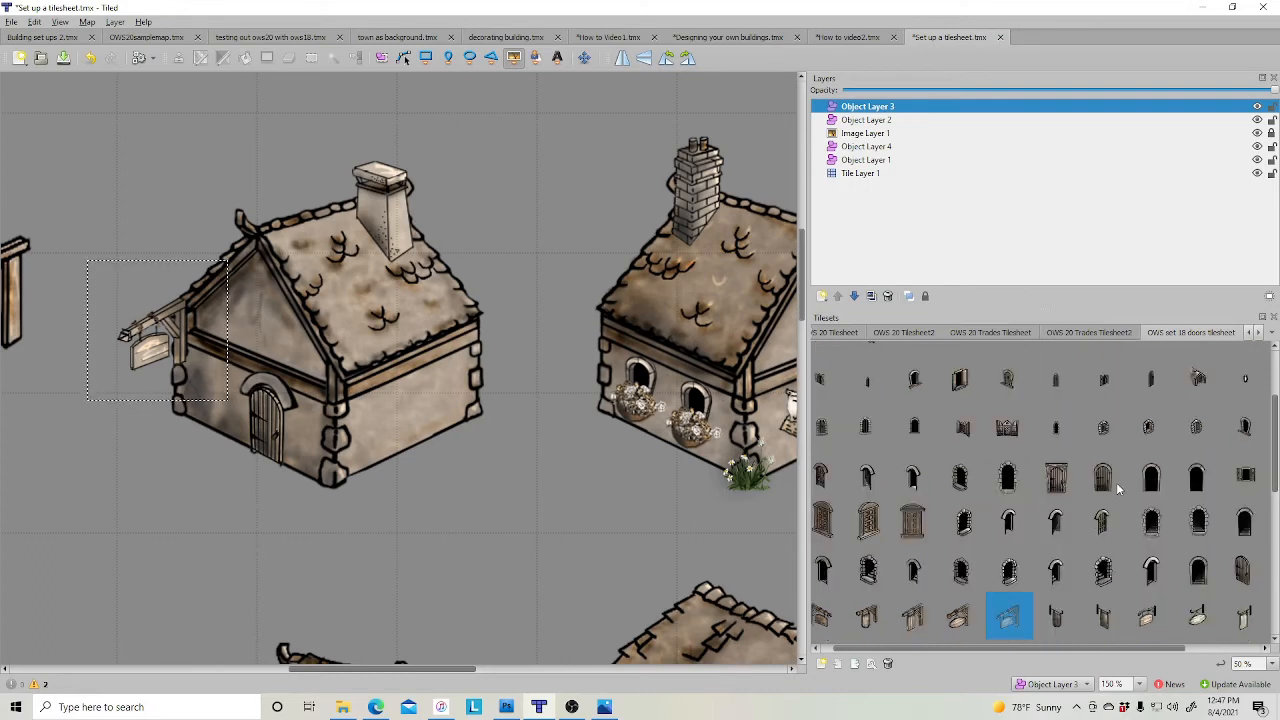
pyautogui.click(1198, 392)
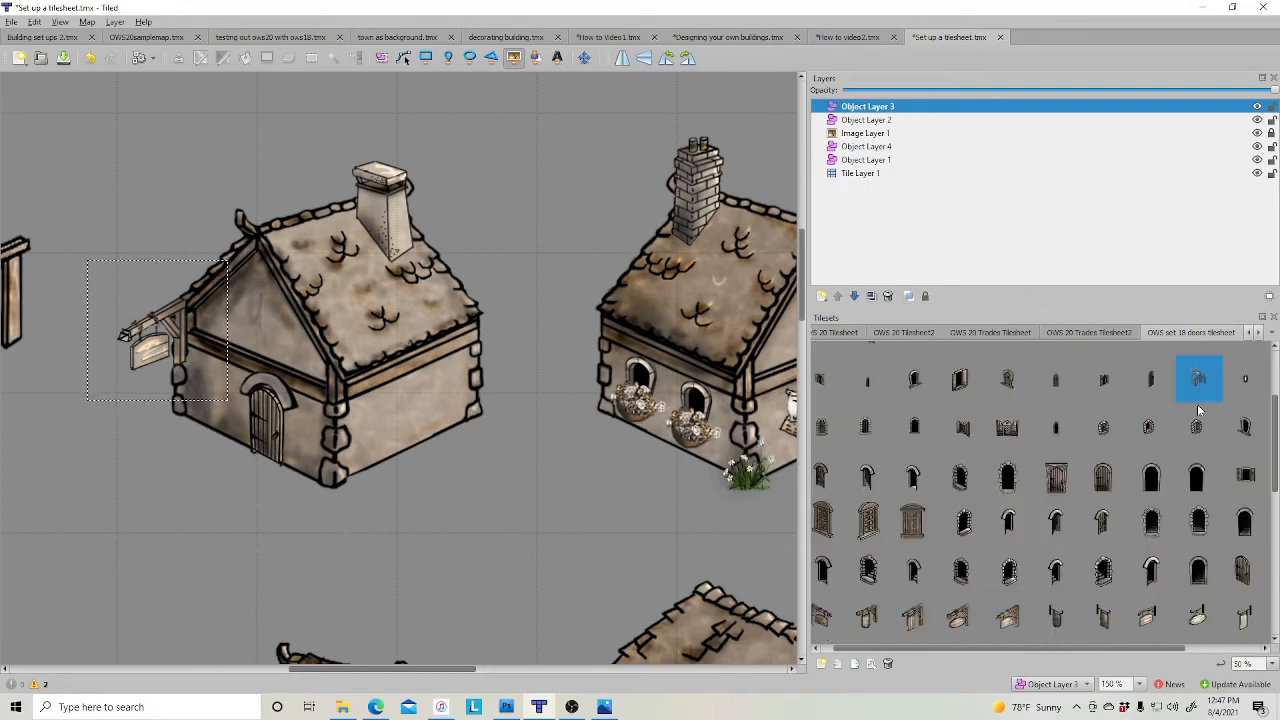
pyautogui.click(369, 307)
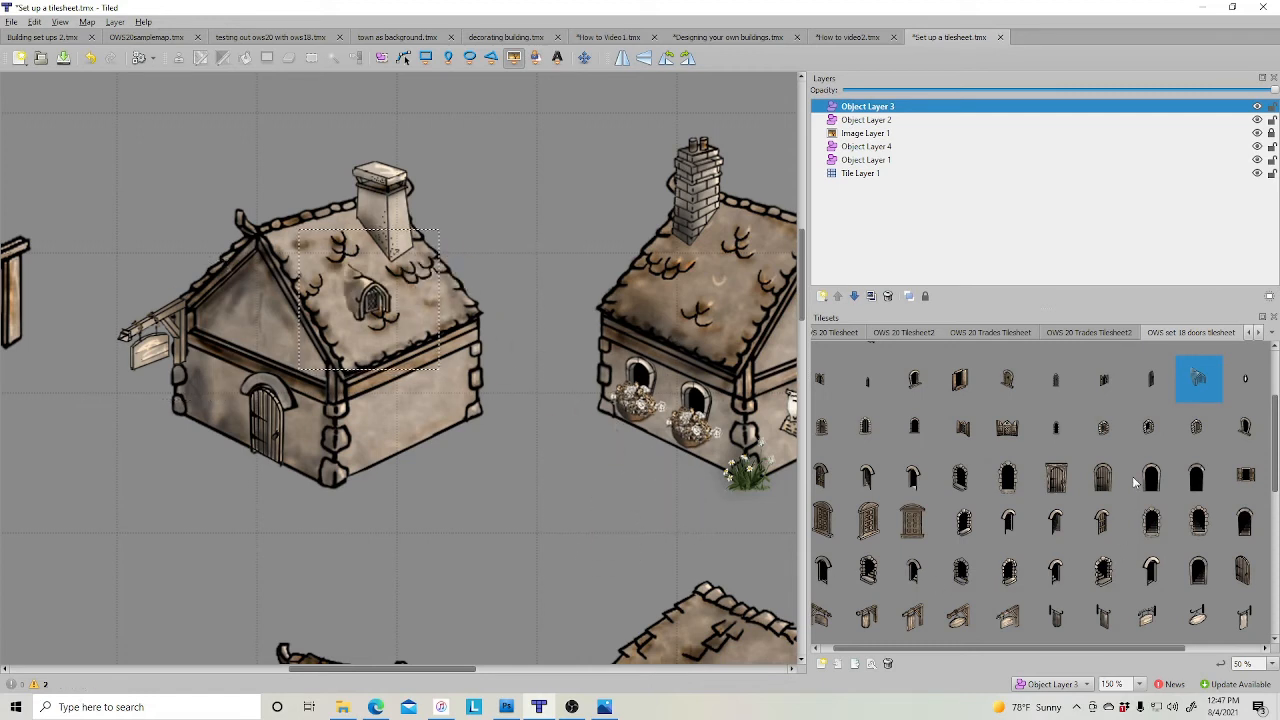
# - Move the cottage's pale chimney to Object Layer 1 and reposition it behind the roof ridge
pyautogui.click(381, 57)
pyautogui.click(374, 190)
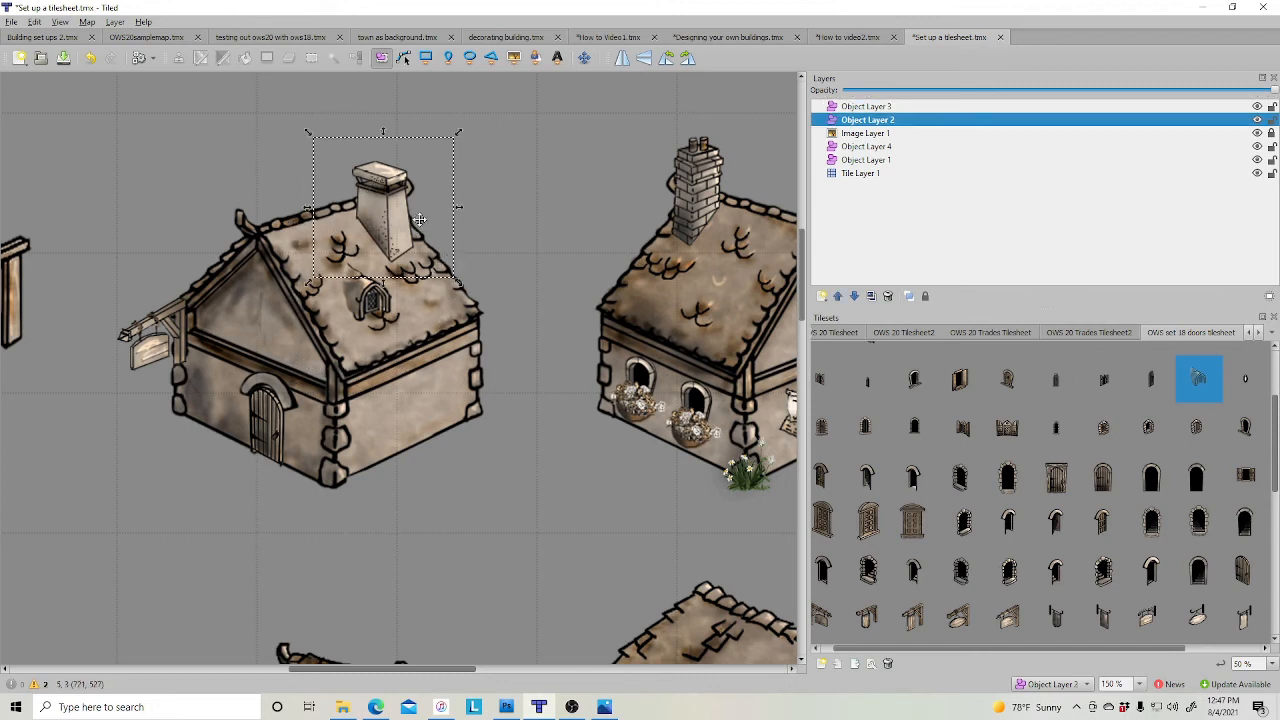
pyautogui.rightClick(392, 206)
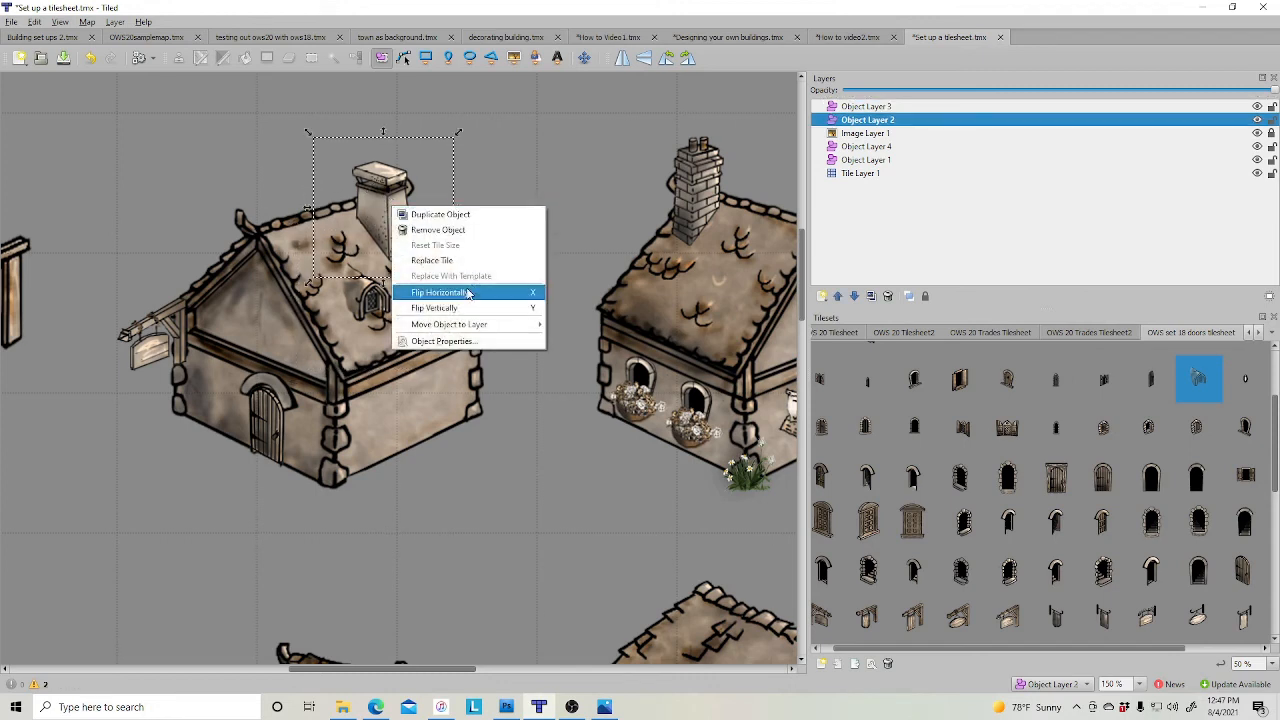
pyautogui.moveTo(485, 328)
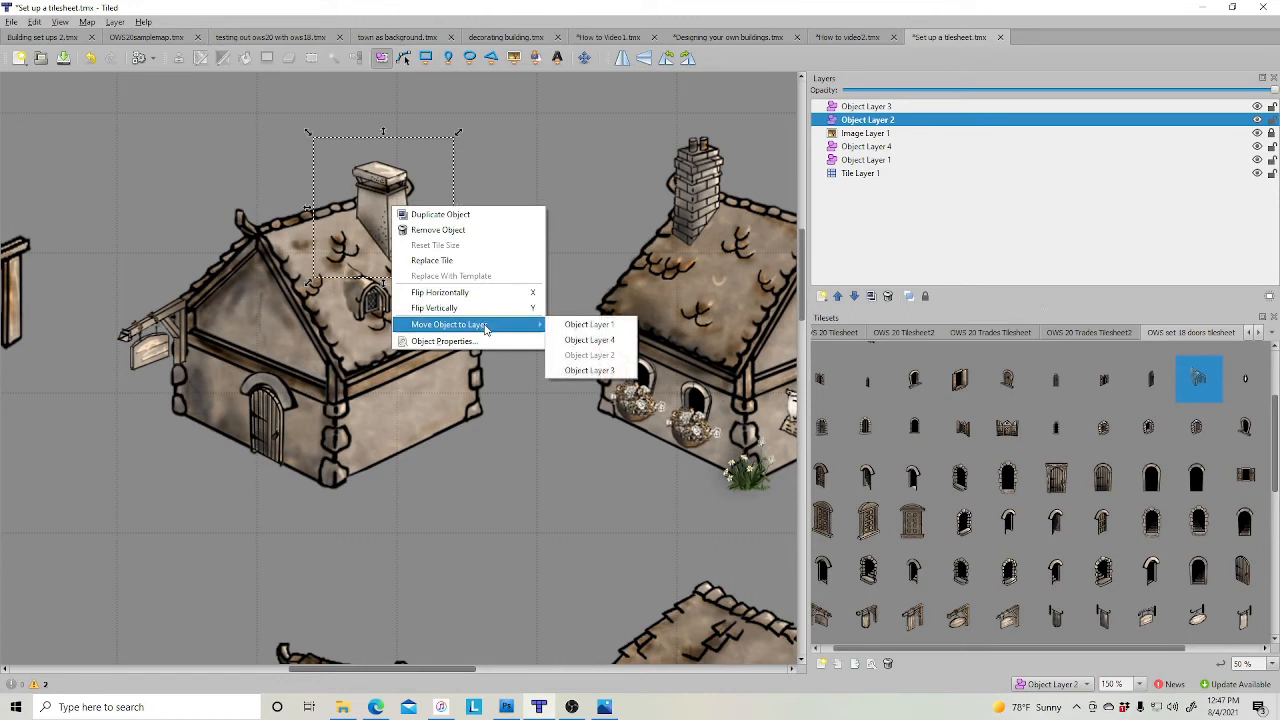
pyautogui.click(589, 324)
pyautogui.moveTo(387, 190); pyautogui.dragTo(333, 167)
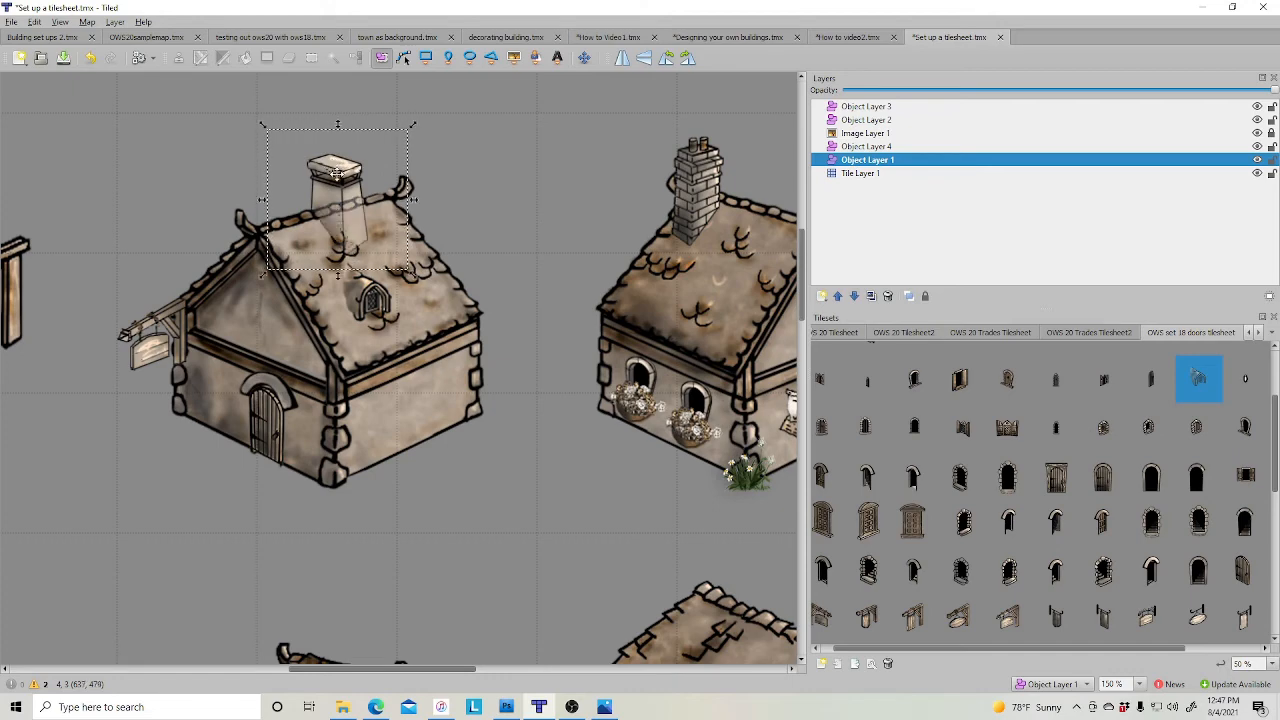
pyautogui.click(482, 236)
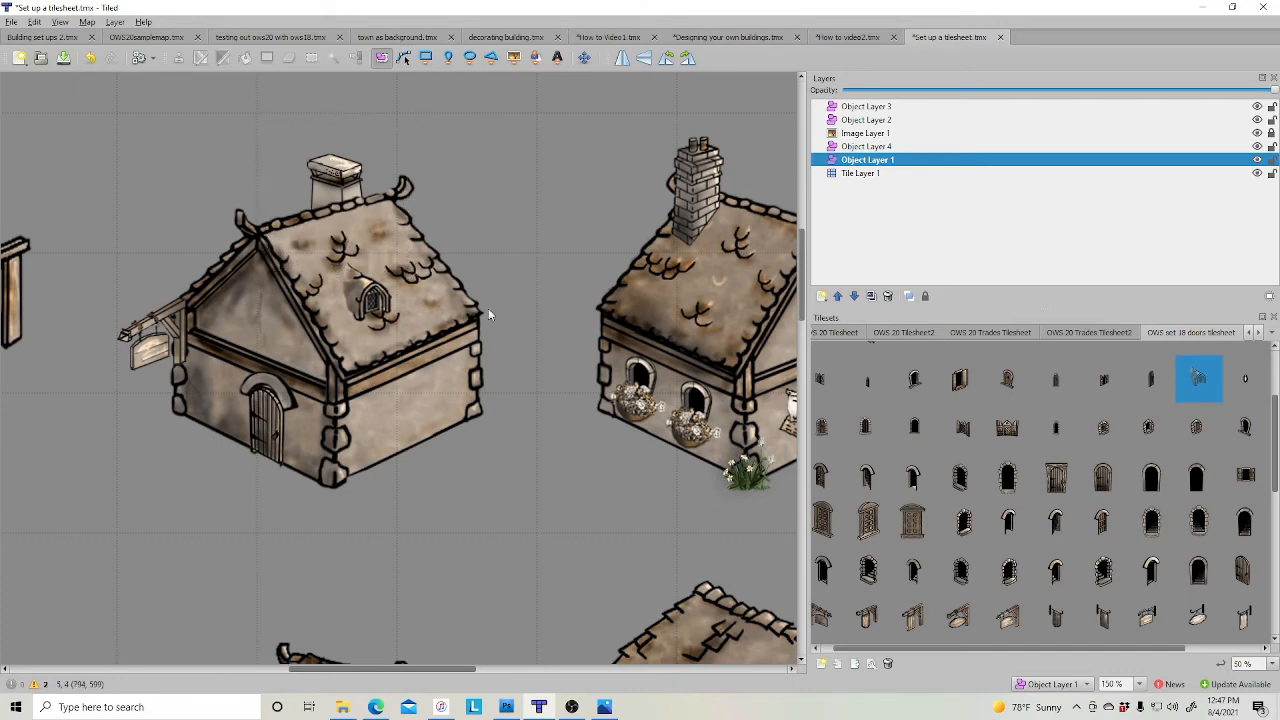
# - Duplicate the dormer window and place the copy farther along the same roof slope
pyautogui.rightClick(365, 294)
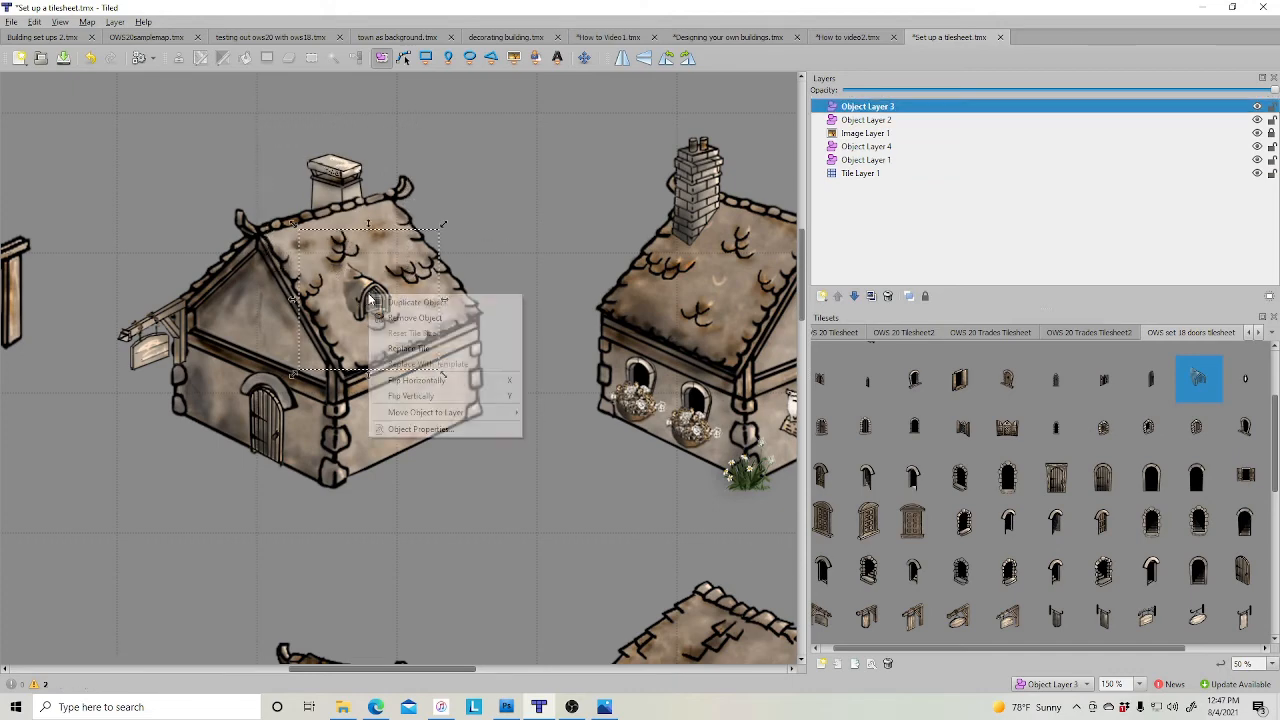
pyautogui.click(434, 302)
pyautogui.moveTo(367, 296); pyautogui.dragTo(418, 276)
pyautogui.click(545, 505)
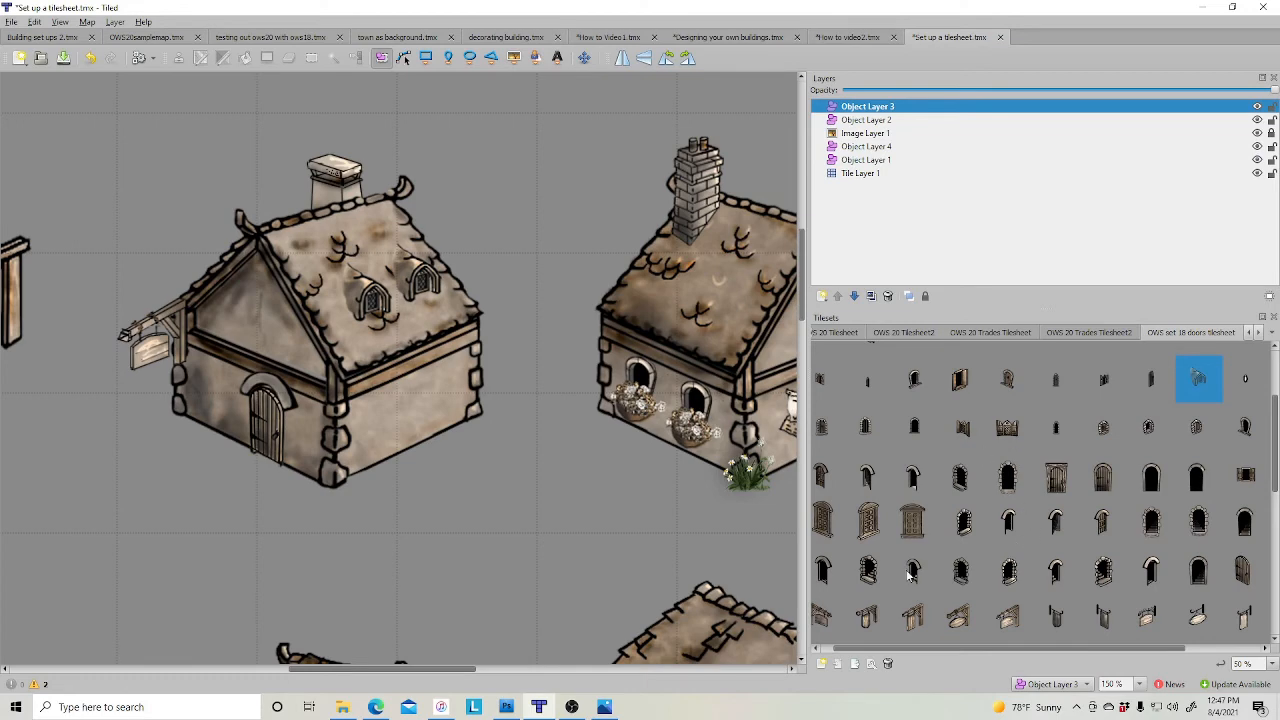
# - Place the arched wooden window with a sill on the cottage's gable and again on its side wall
pyautogui.moveTo(997, 647); pyautogui.dragTo(960, 652)
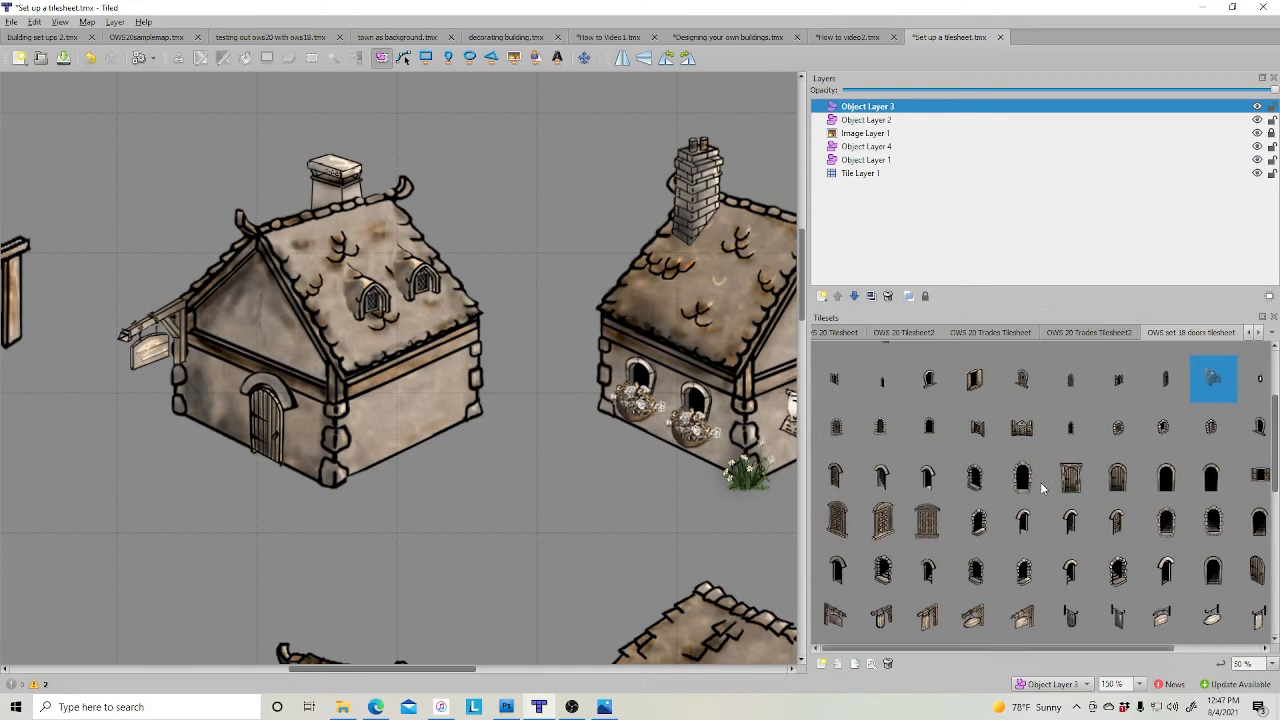
pyautogui.scroll(2, 1040, 482)
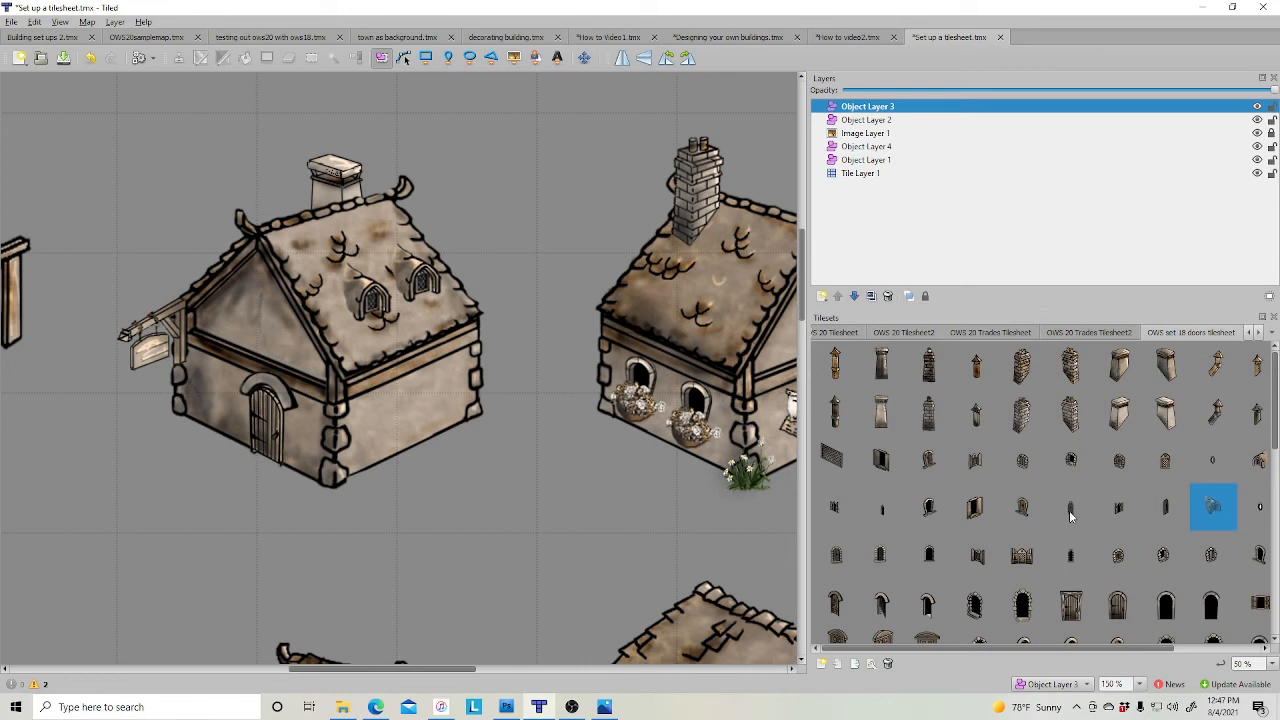
pyautogui.click(1022, 513)
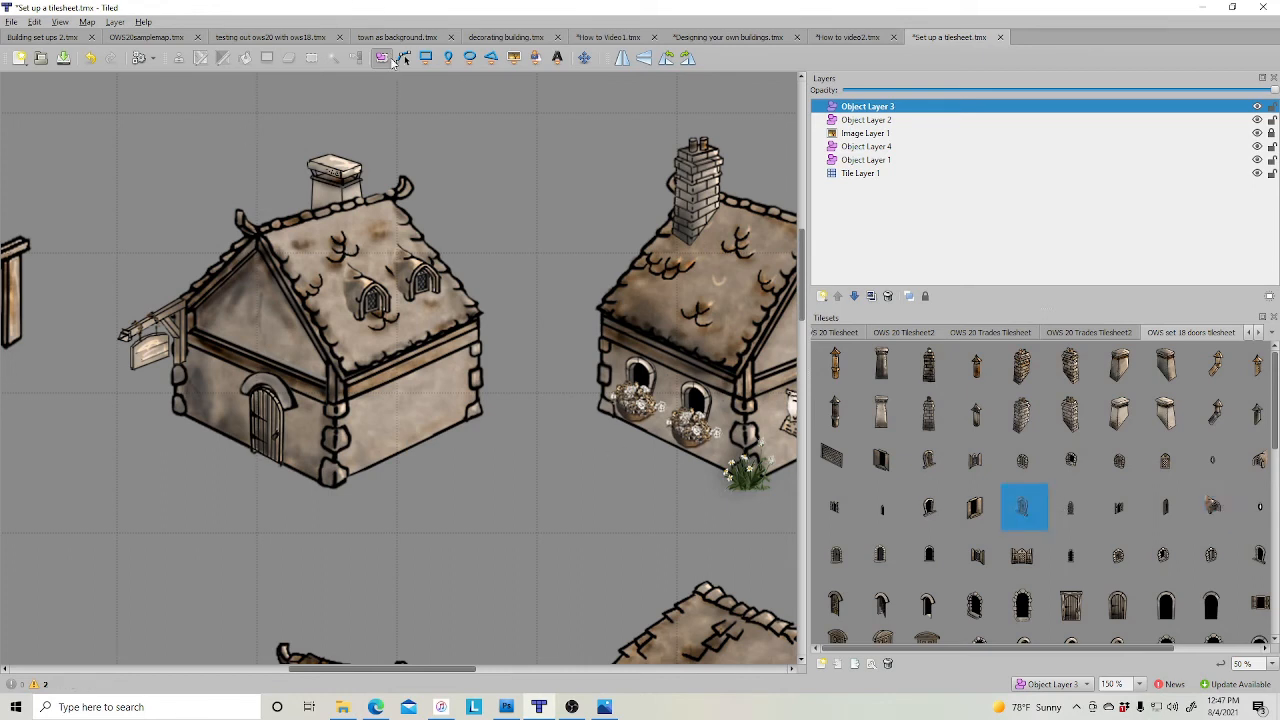
pyautogui.click(514, 58)
pyautogui.click(258, 307)
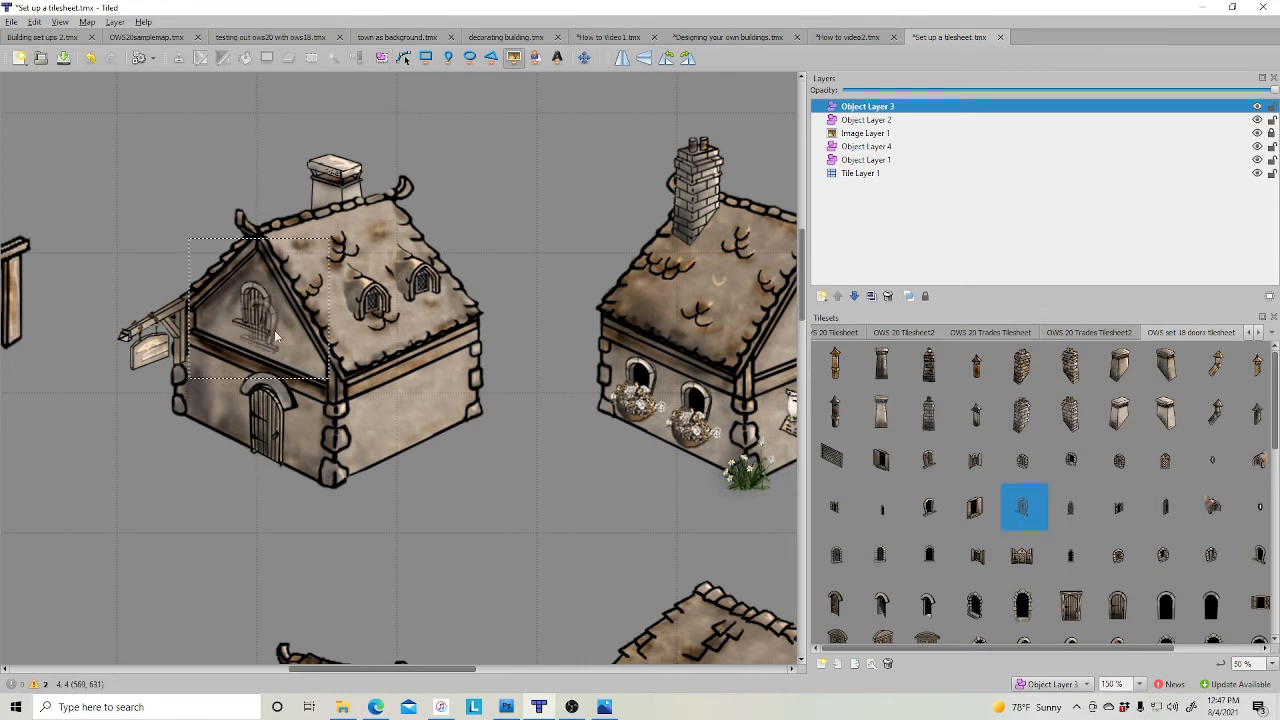
pyautogui.click(398, 426)
# - Flip the side-wall window horizontally, duplicate it, and space the two windows along the side wall
pyautogui.click(380, 57)
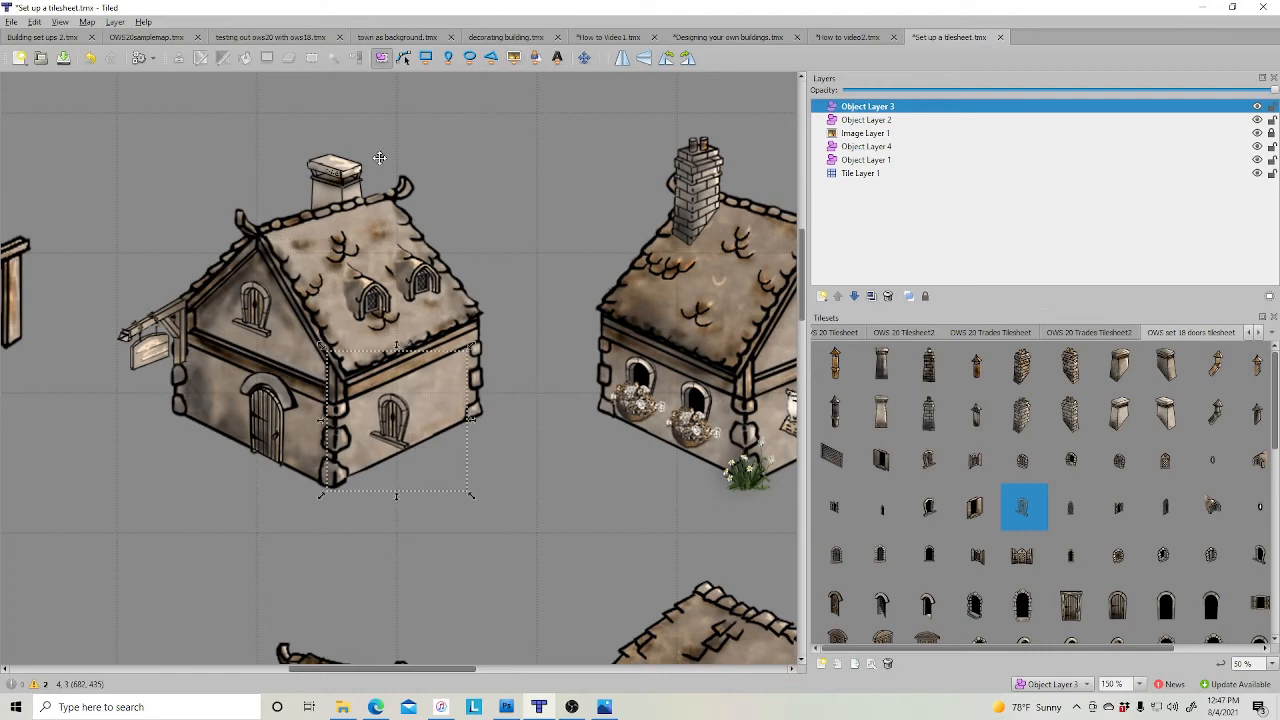
pyautogui.rightClick(401, 437)
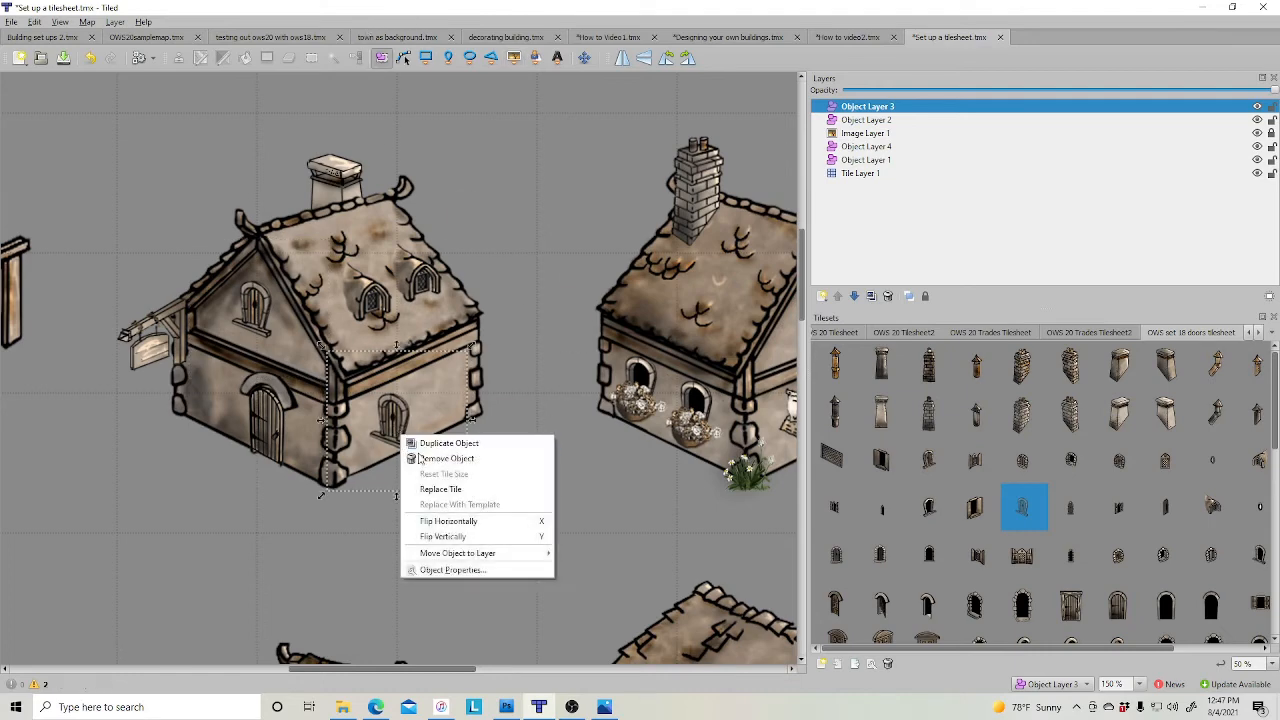
pyautogui.click(459, 521)
pyautogui.moveTo(407, 437)
pyautogui.mouseDown()
pyautogui.moveTo(466, 416)
pyautogui.moveTo(441, 413)
pyautogui.moveTo(450, 428)
pyautogui.moveTo(427, 437)
pyautogui.mouseUp()
pyautogui.rightClick(452, 409)
pyautogui.click(514, 416)
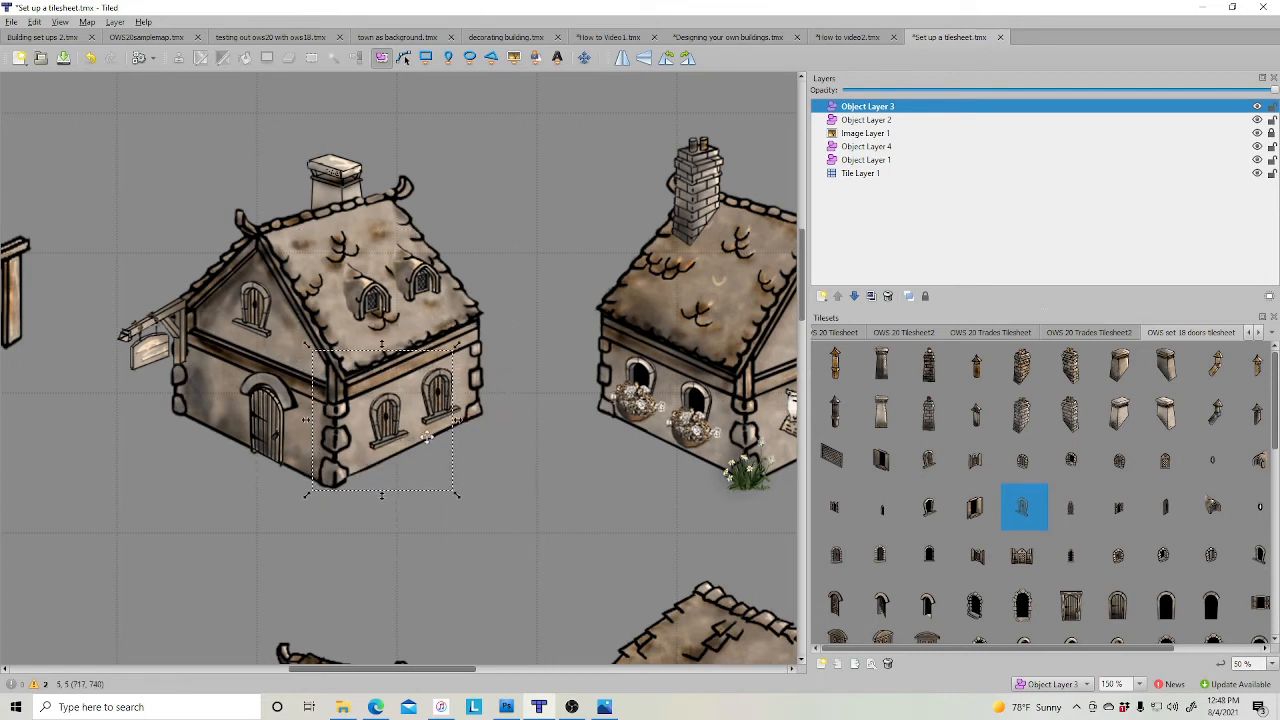
pyautogui.click(578, 481)
# - Place the upright grass tuft from OWS set 22 1x1 Tilesheet7 at the base of the cottage's front corner
pyautogui.click(1259, 333)
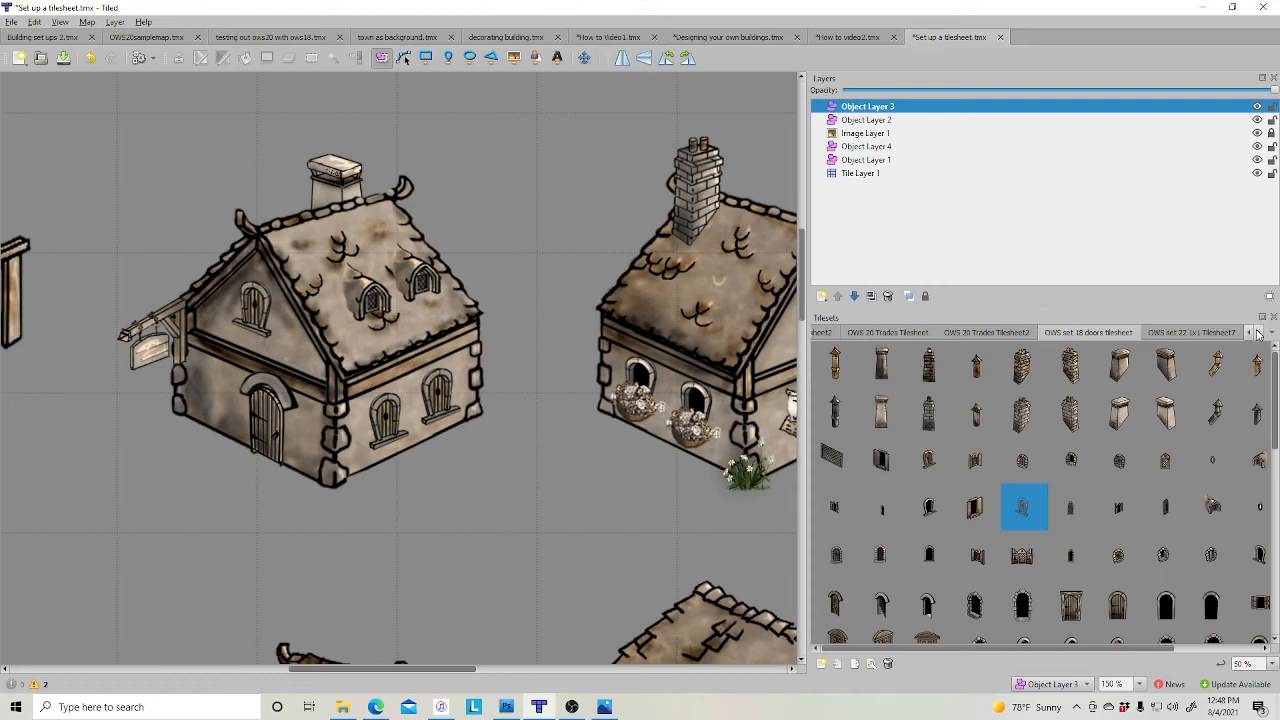
pyautogui.click(1187, 333)
pyautogui.scroll(-3, 957, 504)
pyautogui.click(957, 504)
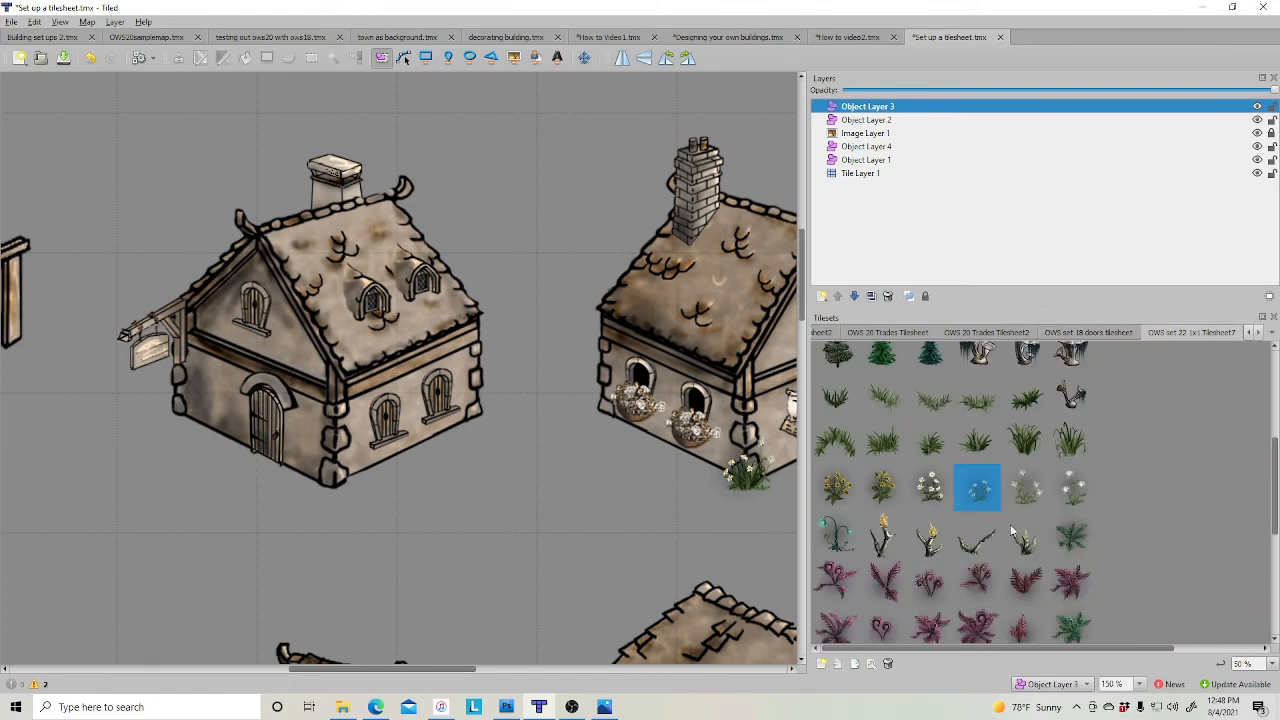
pyautogui.click(843, 411)
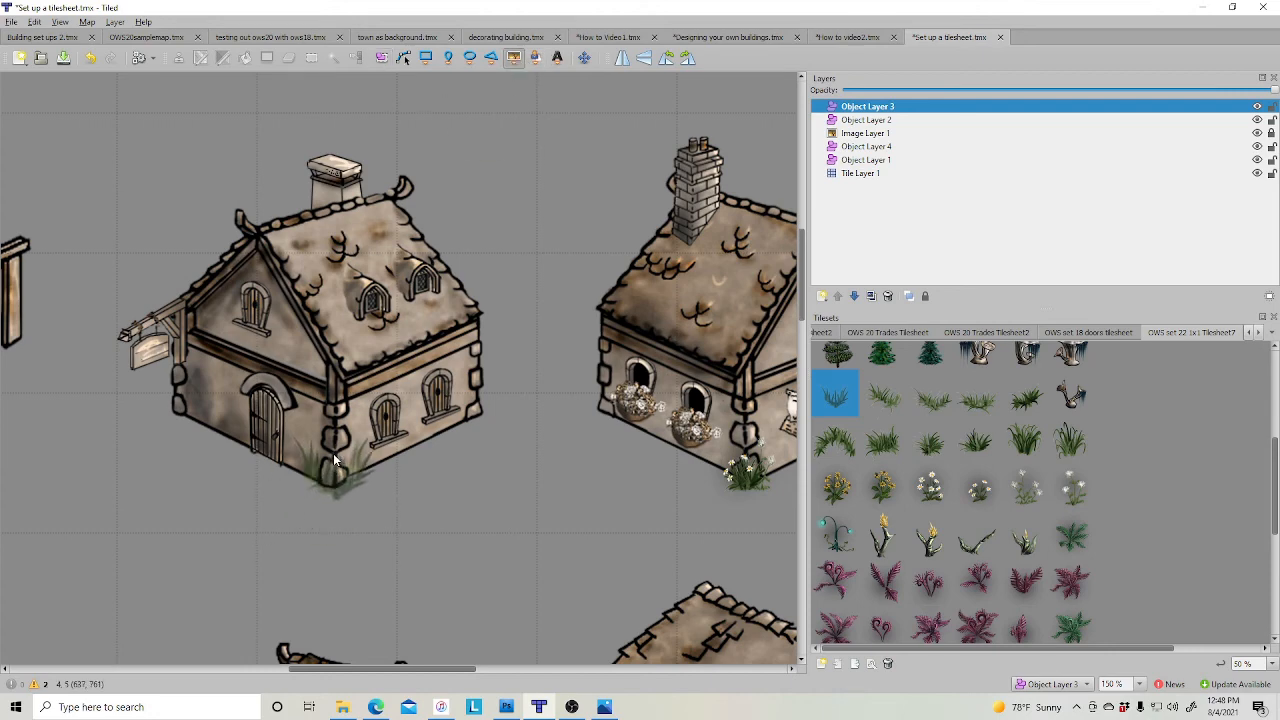
pyautogui.click(333, 453)
# - Insert the slanting grass clump, shrink it to about half size, and set it beside the grass tuft at the cottage's front corner
pyautogui.click(880, 402)
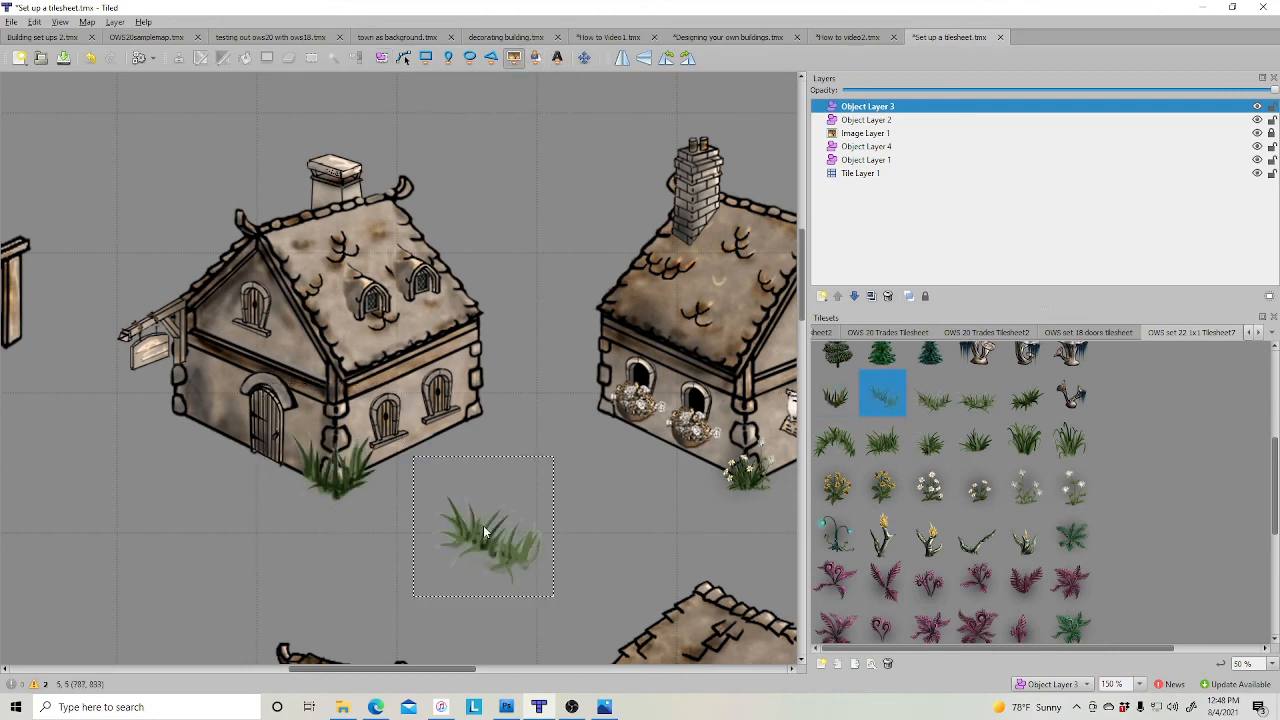
pyautogui.click(483, 525)
pyautogui.click(381, 57)
pyautogui.click(490, 540)
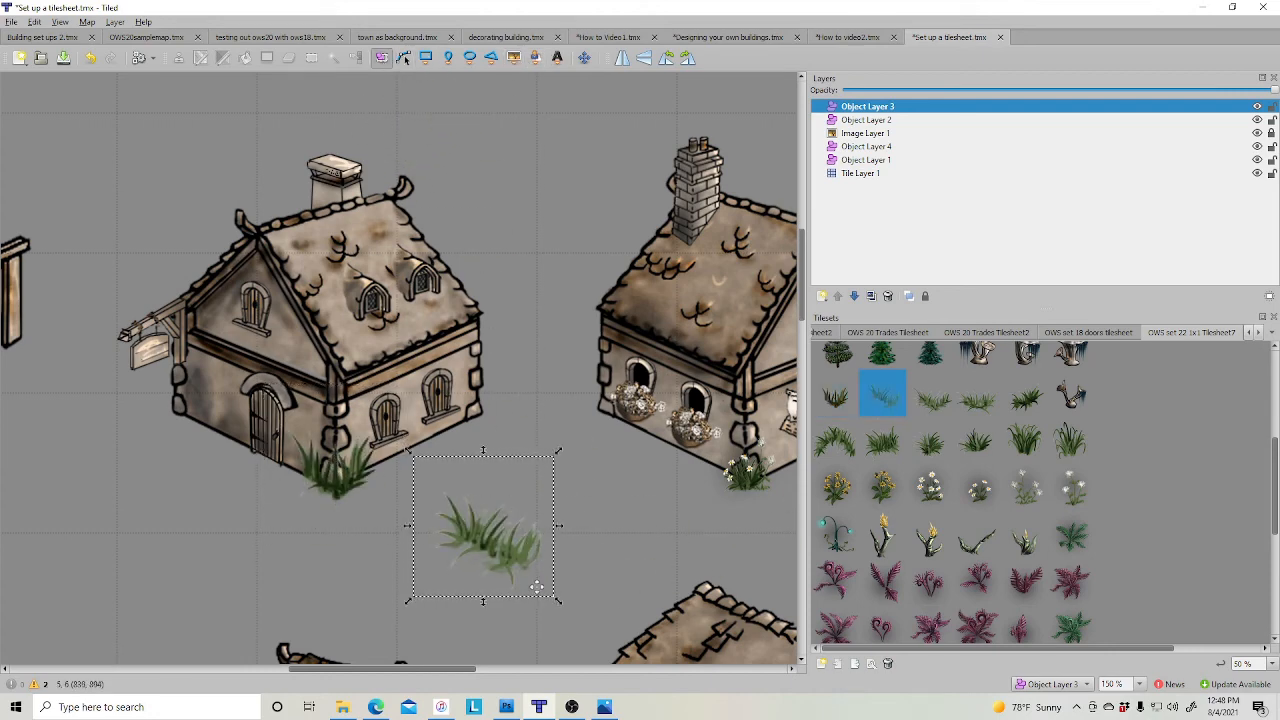
pyautogui.moveTo(558, 600); pyautogui.dragTo(331, 521)
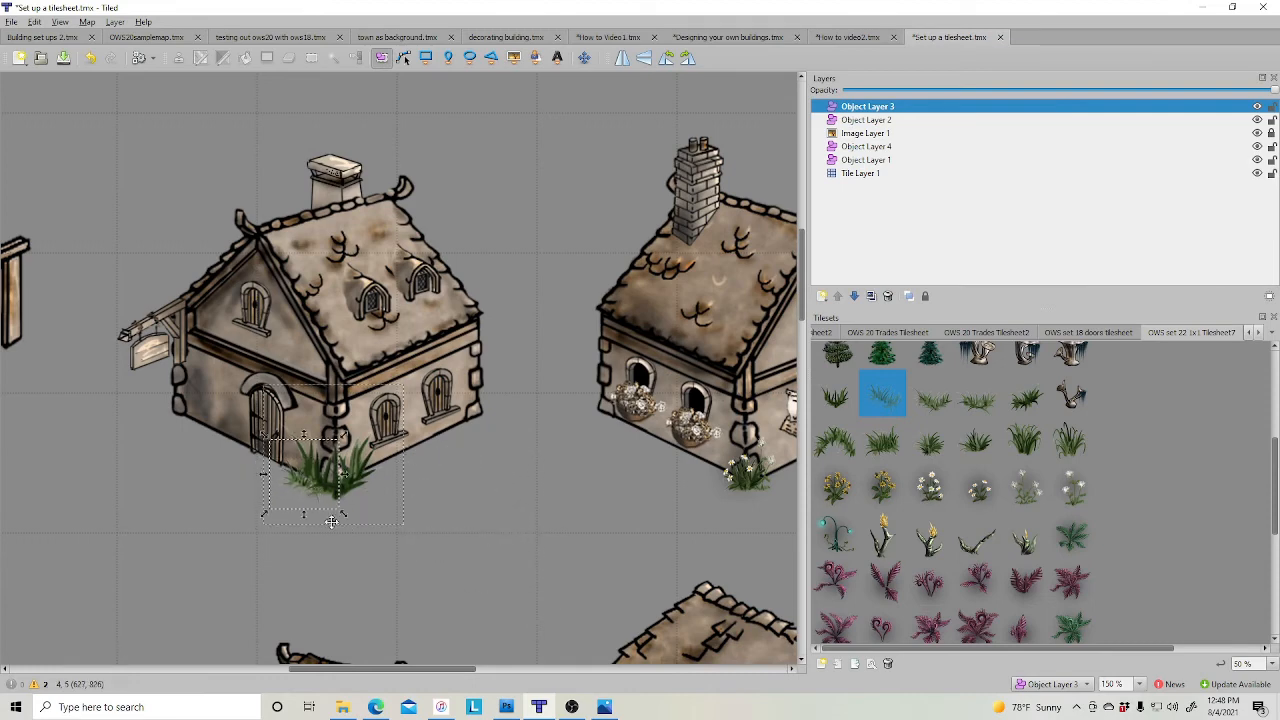
# - Insert the dark spreading grass clump, shrink it to about half size, and set it at the far end of the cottage's side wall
pyautogui.click(278, 492)
pyautogui.click(591, 491)
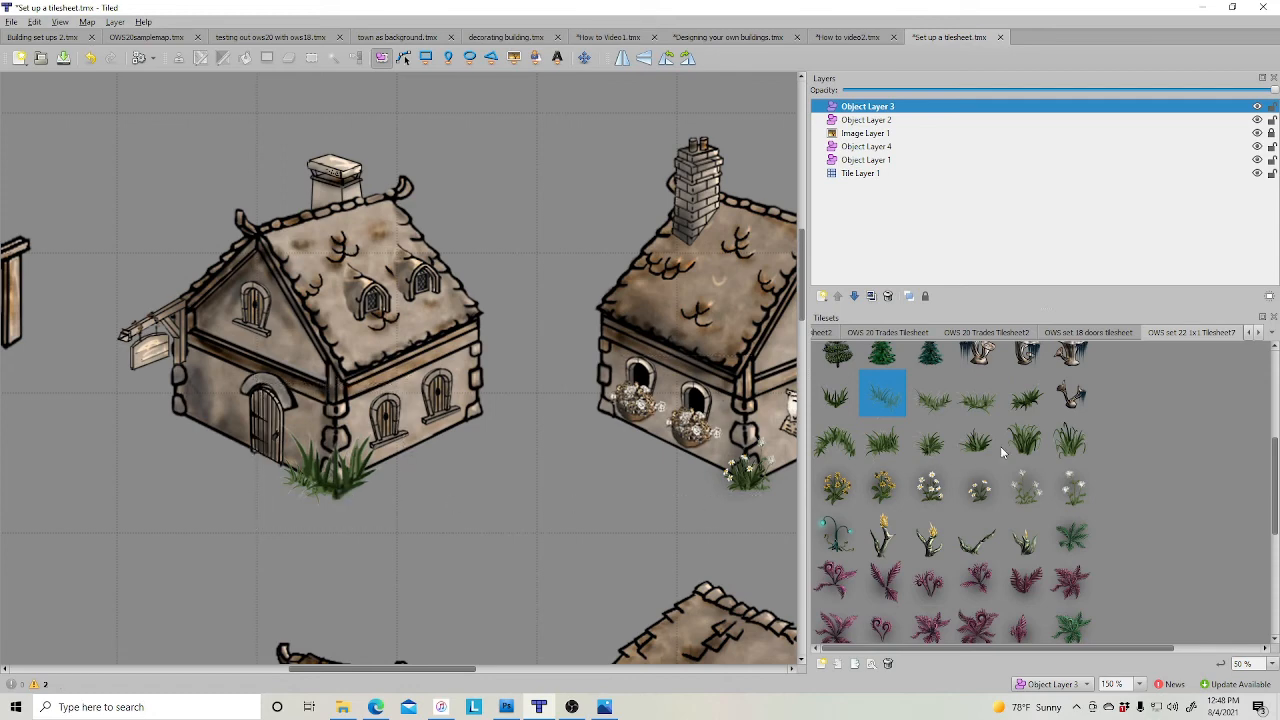
pyautogui.click(1016, 410)
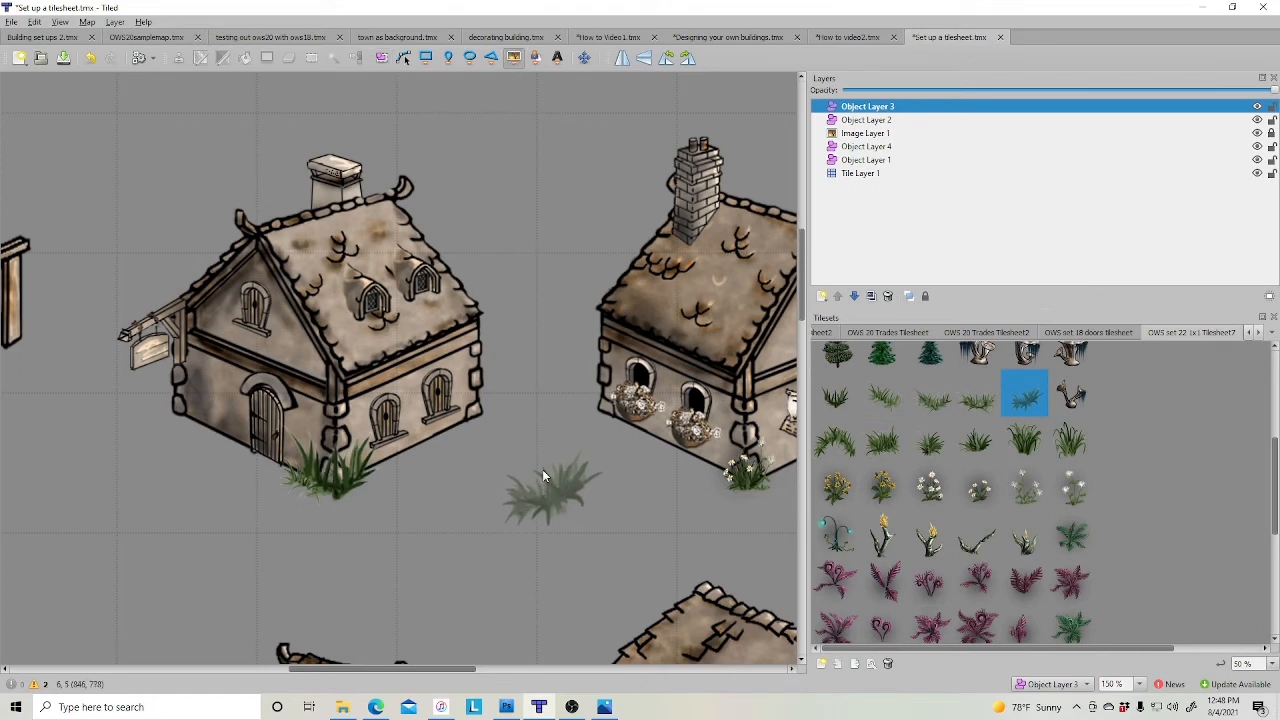
pyautogui.click(542, 477)
pyautogui.click(381, 57)
pyautogui.click(541, 507)
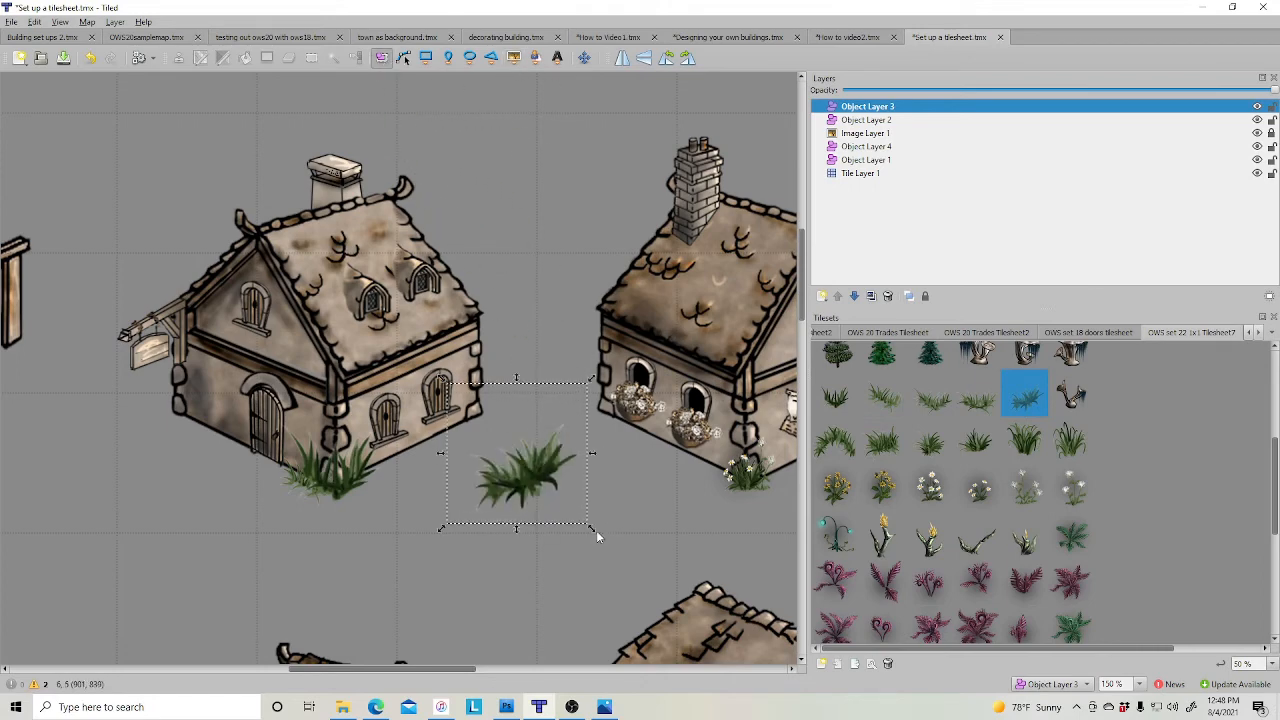
pyautogui.moveTo(596, 530); pyautogui.dragTo(484, 415)
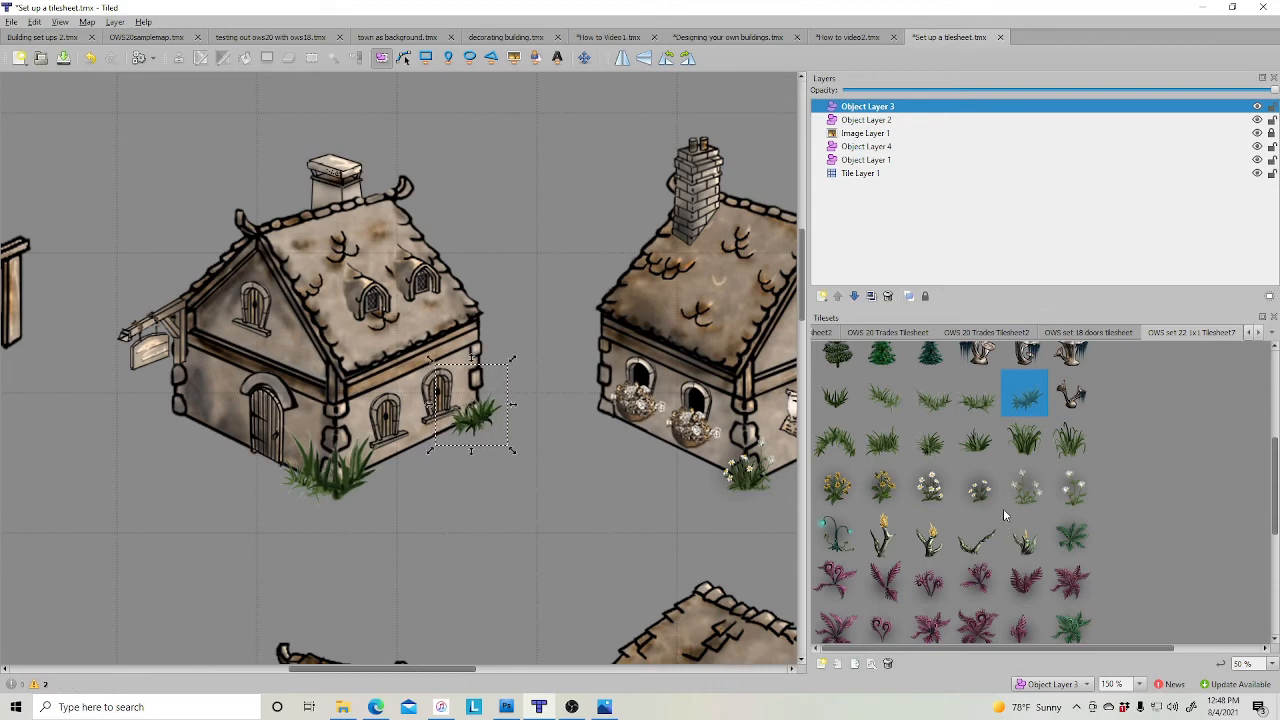
# - Insert the tall dense grass tuft, shrink it to just over half size, and set it beside the cottage's door
pyautogui.click(1025, 443)
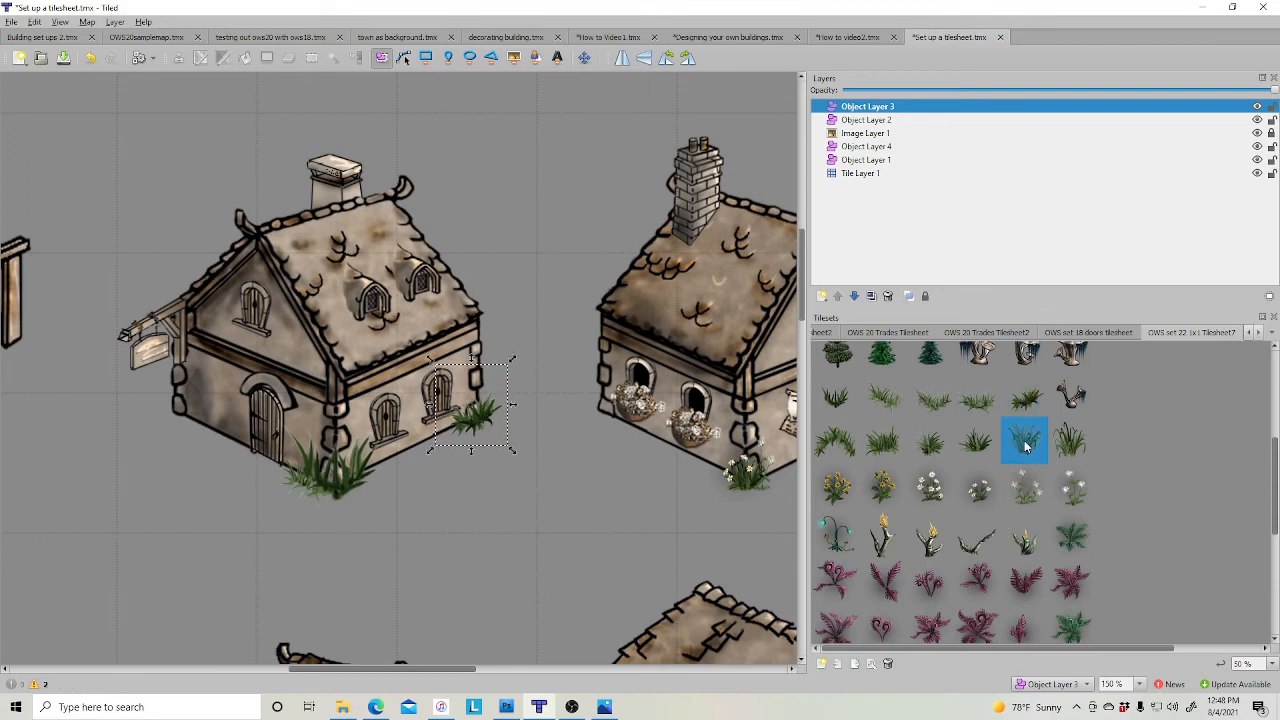
pyautogui.click(513, 57)
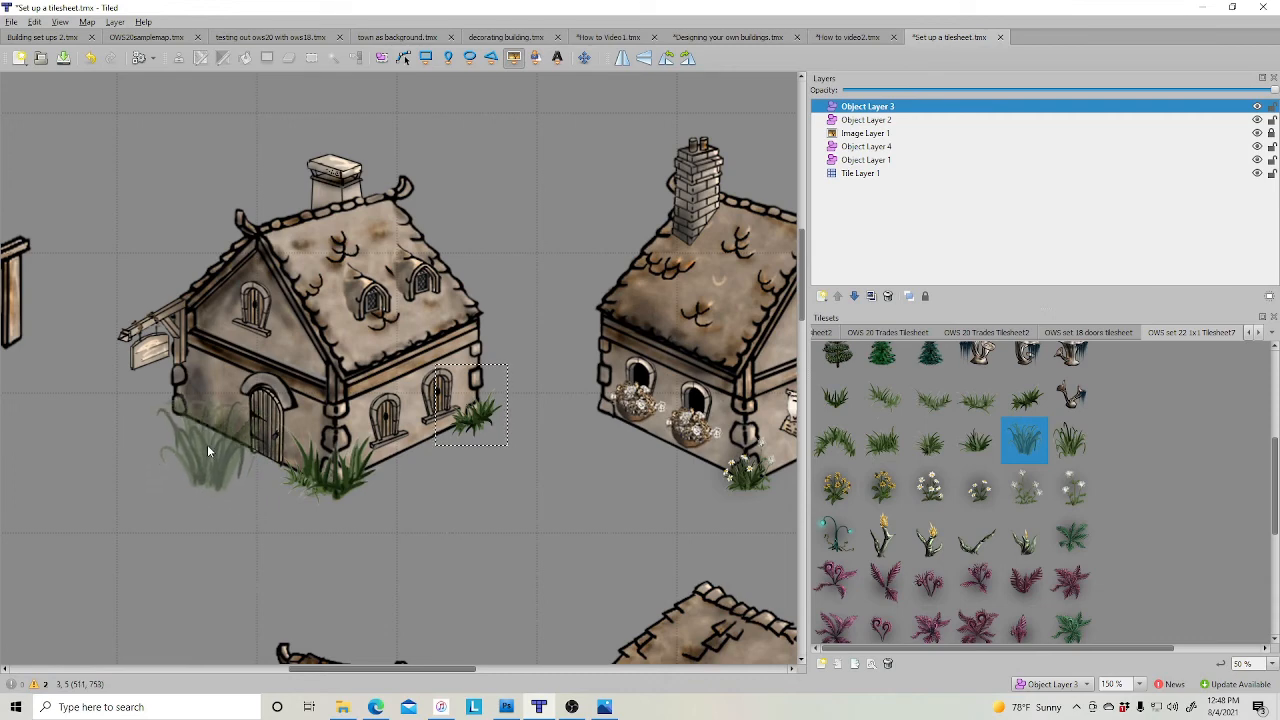
pyautogui.click(222, 435)
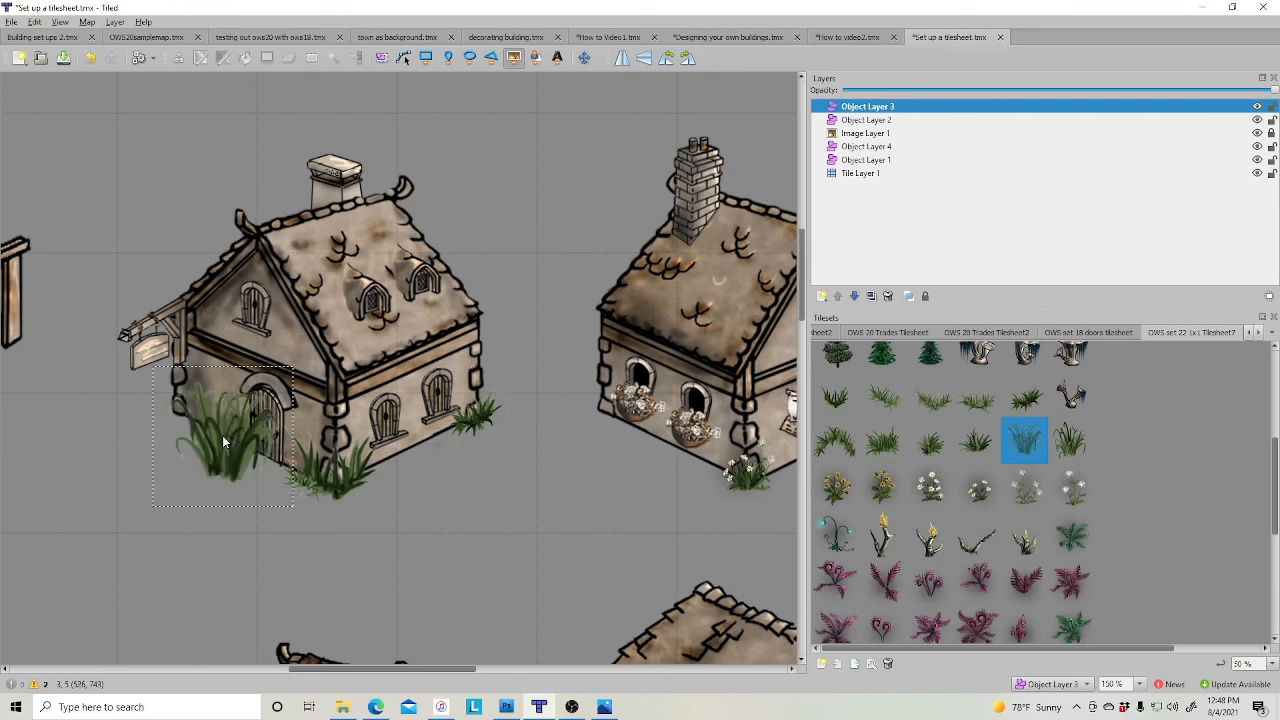
pyautogui.click(381, 57)
pyautogui.moveTo(150, 363); pyautogui.dragTo(211, 409)
pyautogui.moveTo(263, 466); pyautogui.dragTo(192, 438)
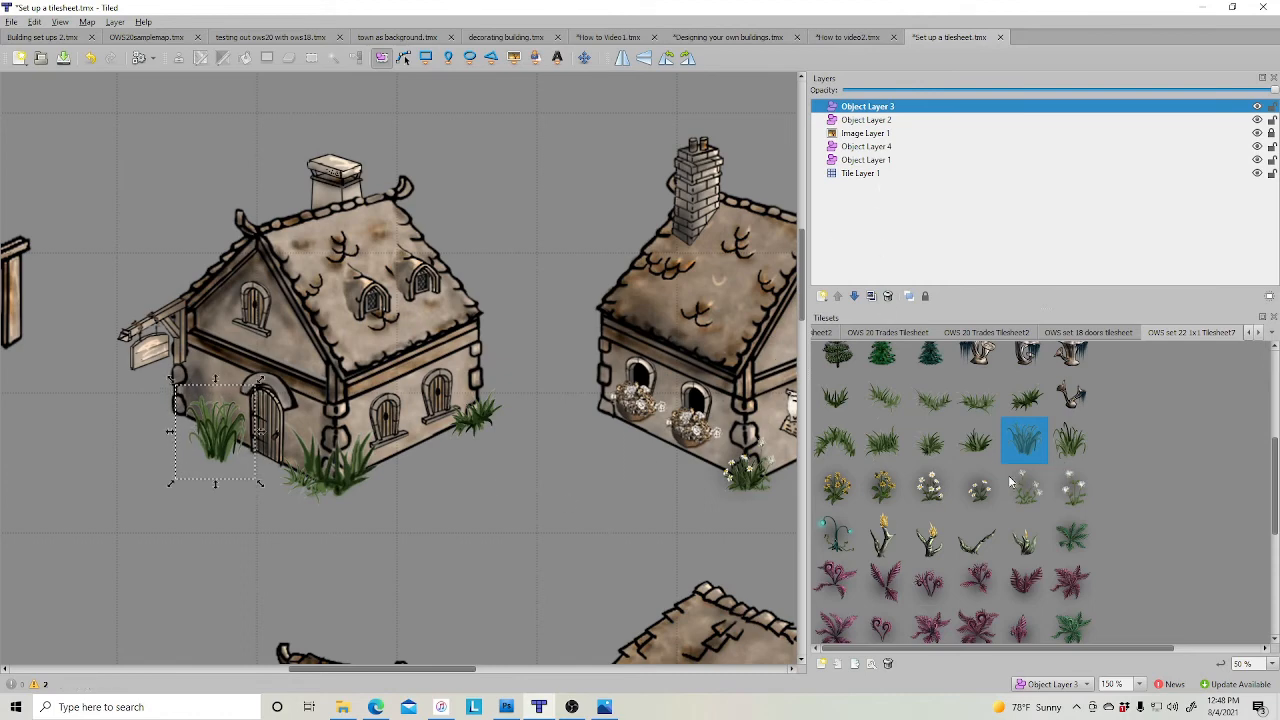
# - Insert the tall thin grass tuft on Object Layer 1, shrink it, and position it partly behind the far end of the side wall
pyautogui.click(1074, 449)
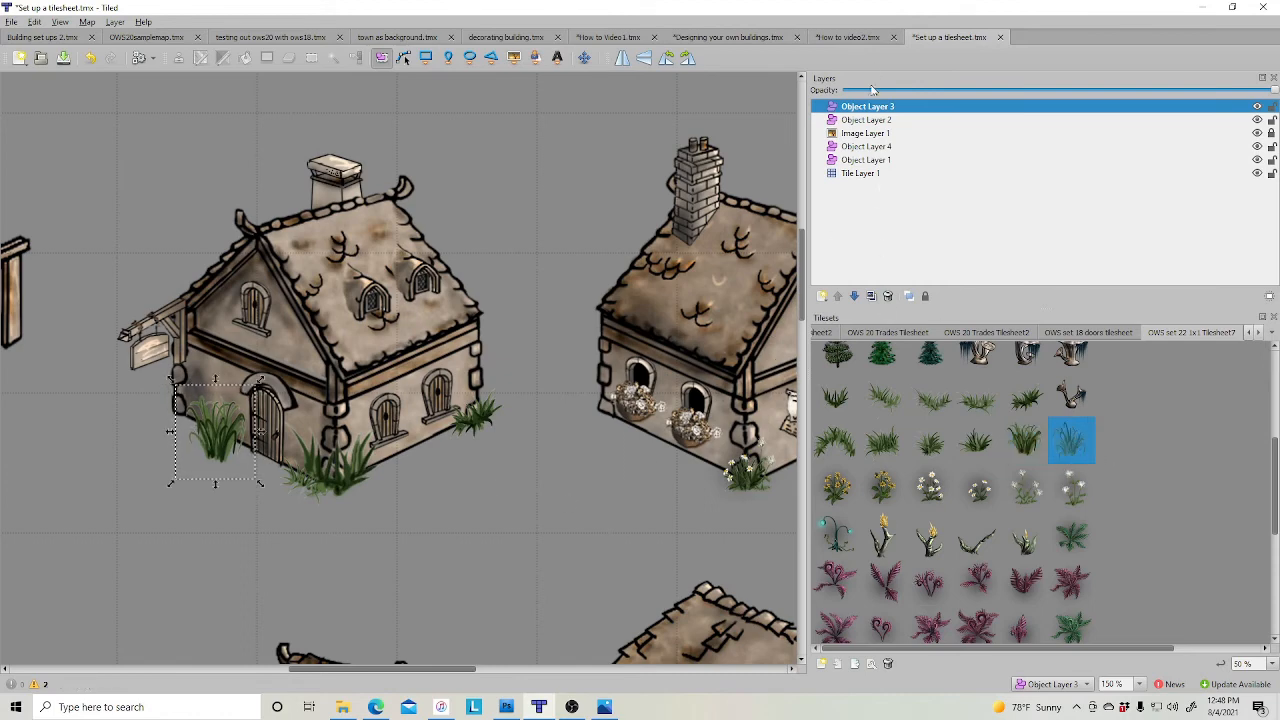
pyautogui.click(858, 148)
pyautogui.click(862, 160)
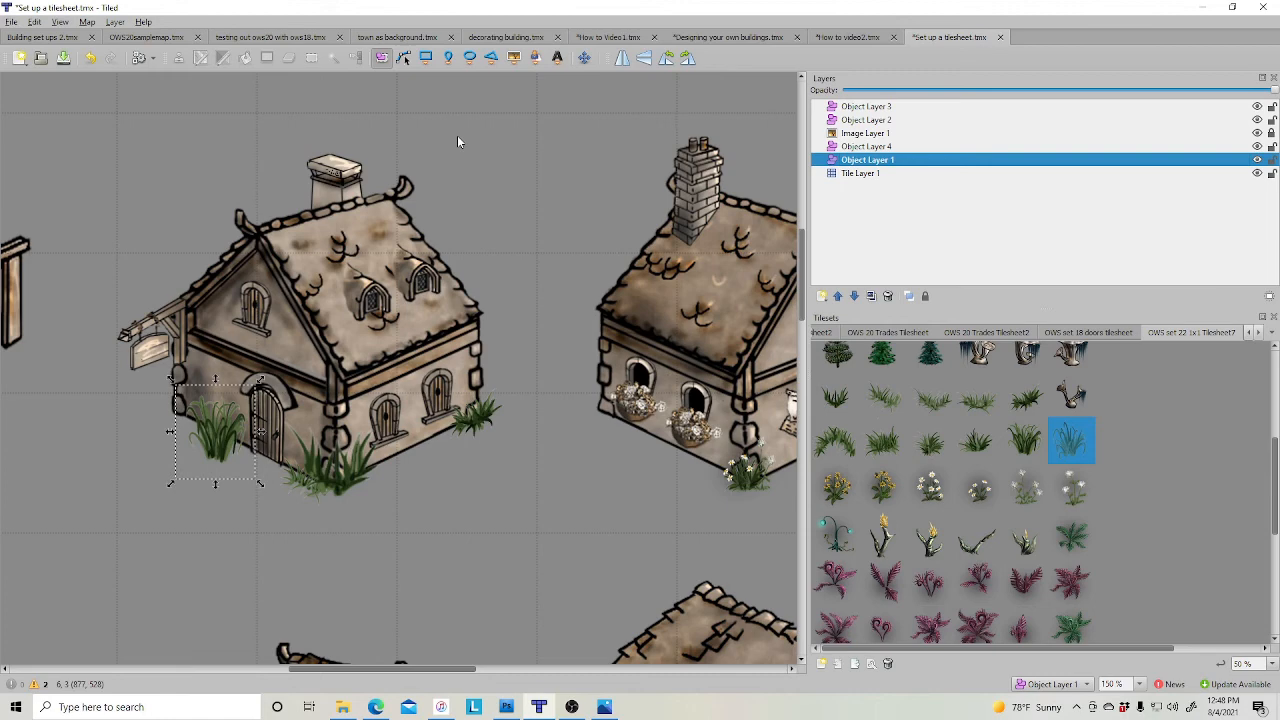
pyautogui.click(513, 58)
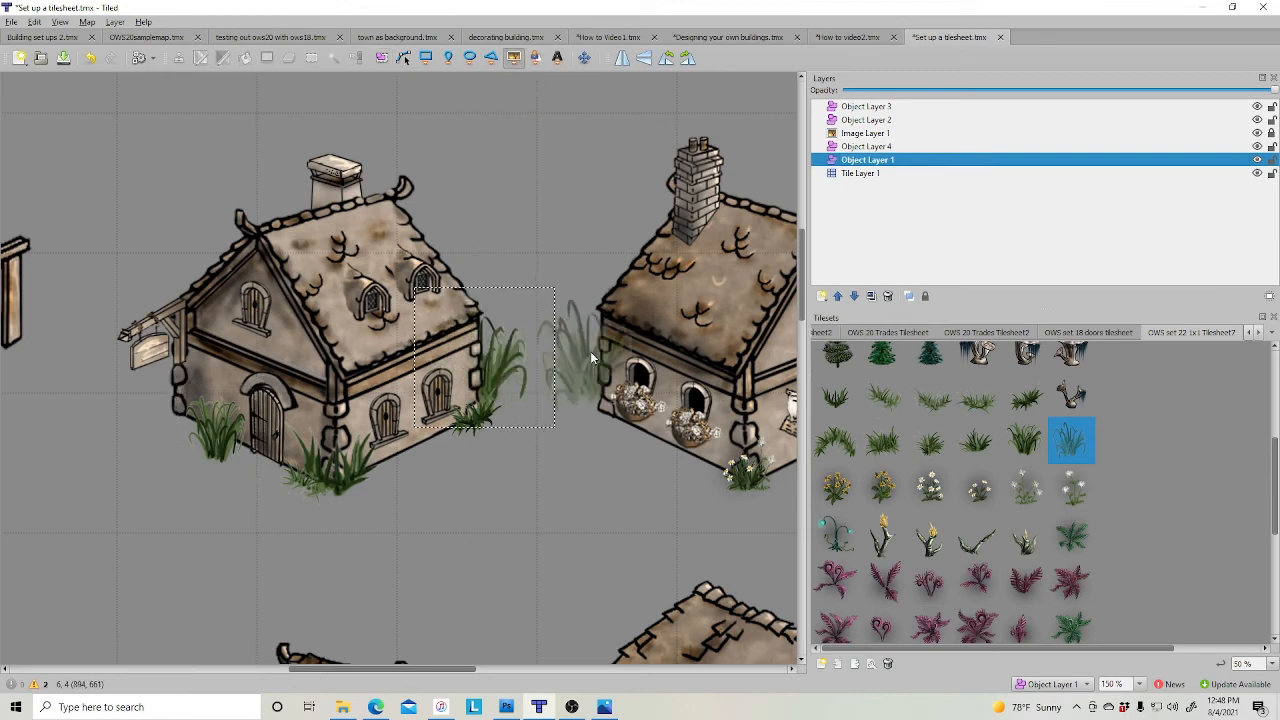
pyautogui.press('s')
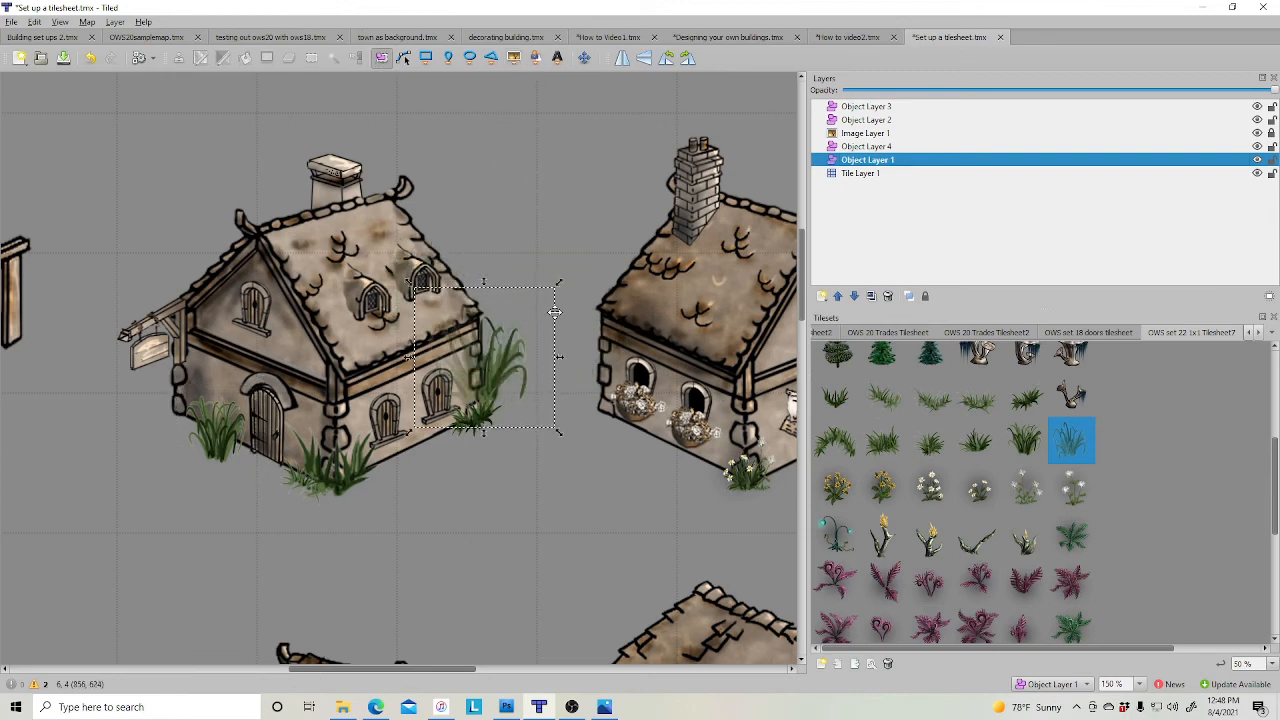
pyautogui.moveTo(560, 284); pyautogui.dragTo(520, 323)
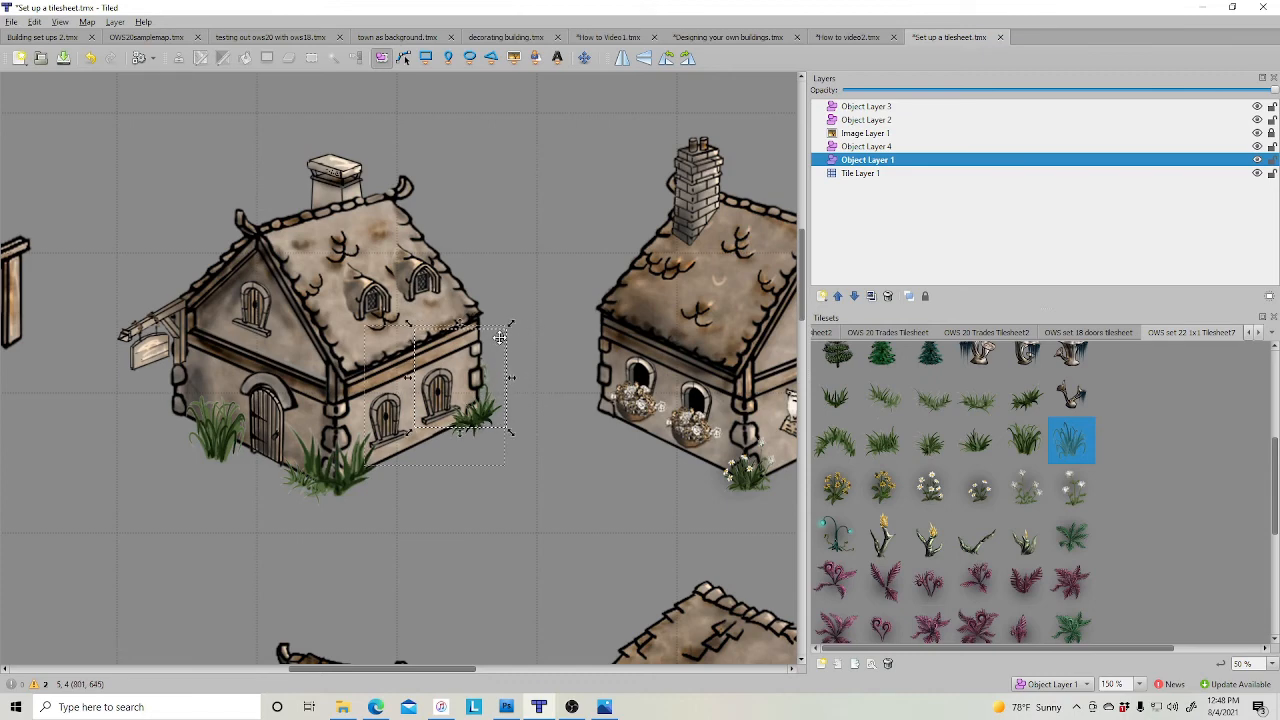
pyautogui.moveTo(440, 398)
pyautogui.mouseDown()
pyautogui.moveTo(470, 384)
pyautogui.moveTo(427, 401)
pyautogui.mouseUp()
pyautogui.click(517, 332)
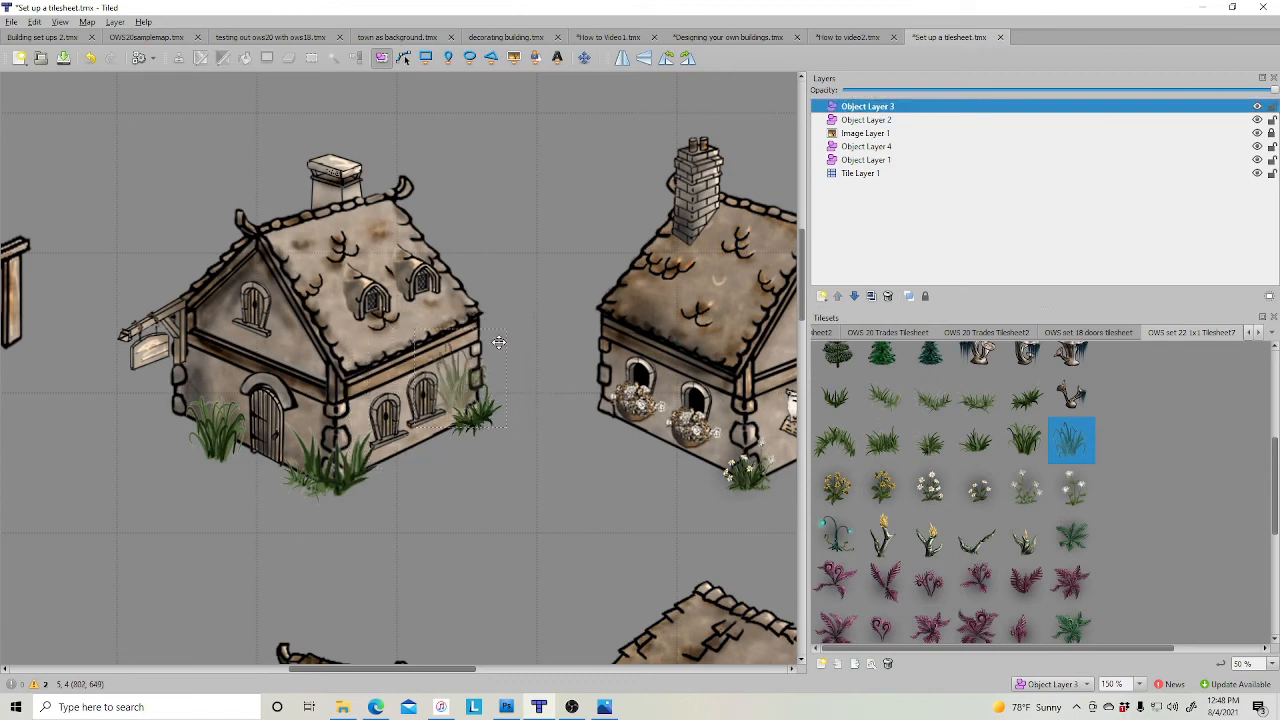
pyautogui.moveTo(506, 343); pyautogui.dragTo(522, 333)
# - Realign the two windows on the side wall, moving the front-corner grass tuft aside and putting it back at the corner
pyautogui.click(422, 390)
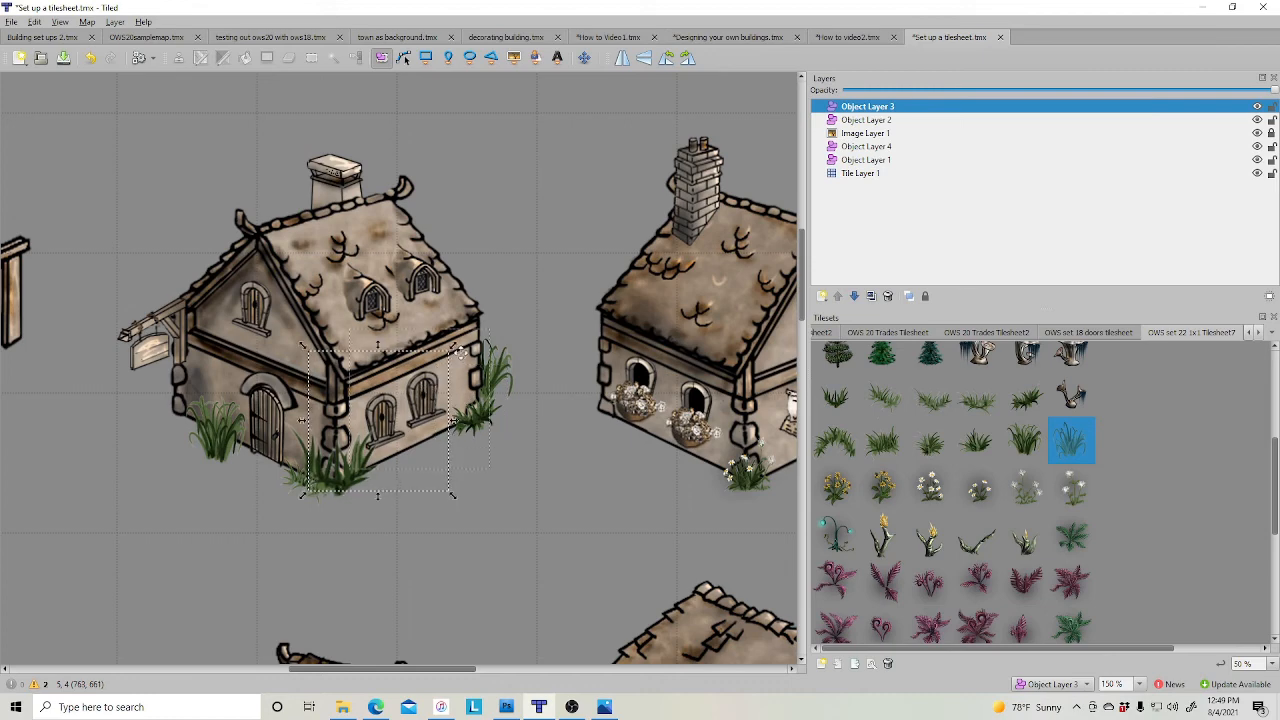
pyautogui.moveTo(434, 386); pyautogui.dragTo(450, 377)
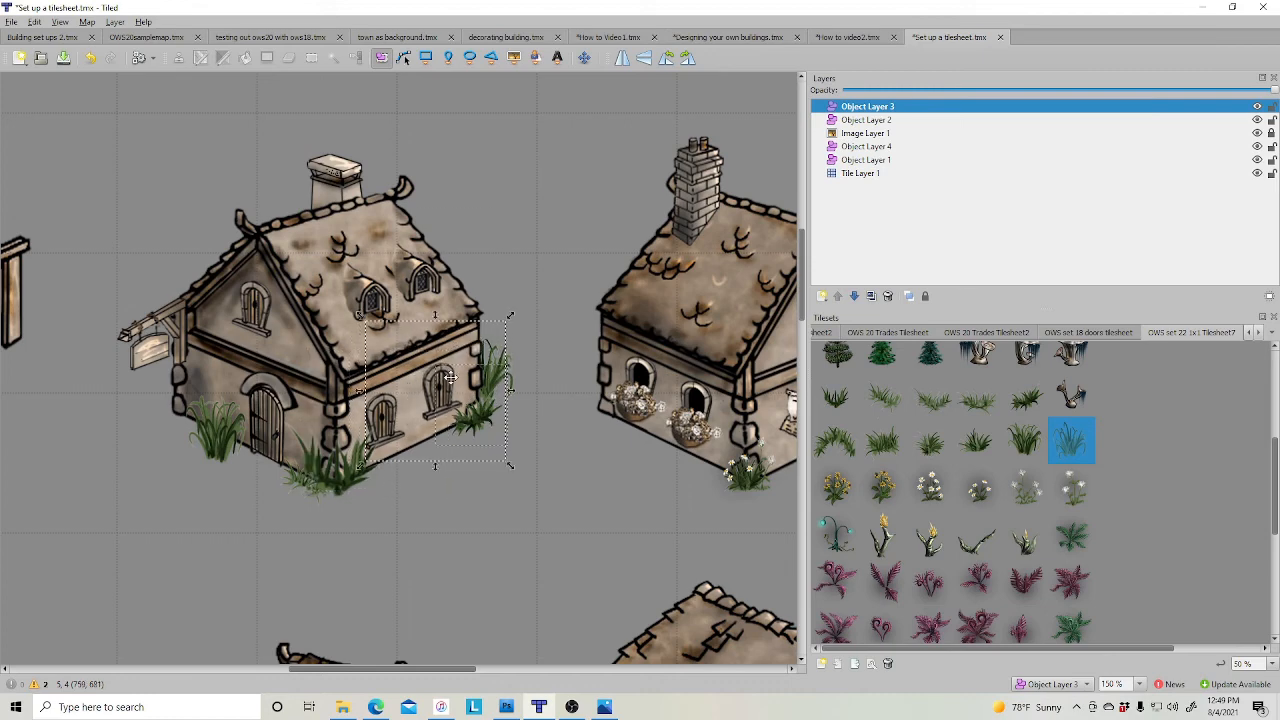
pyautogui.click(347, 425)
pyautogui.moveTo(347, 425); pyautogui.dragTo(367, 485)
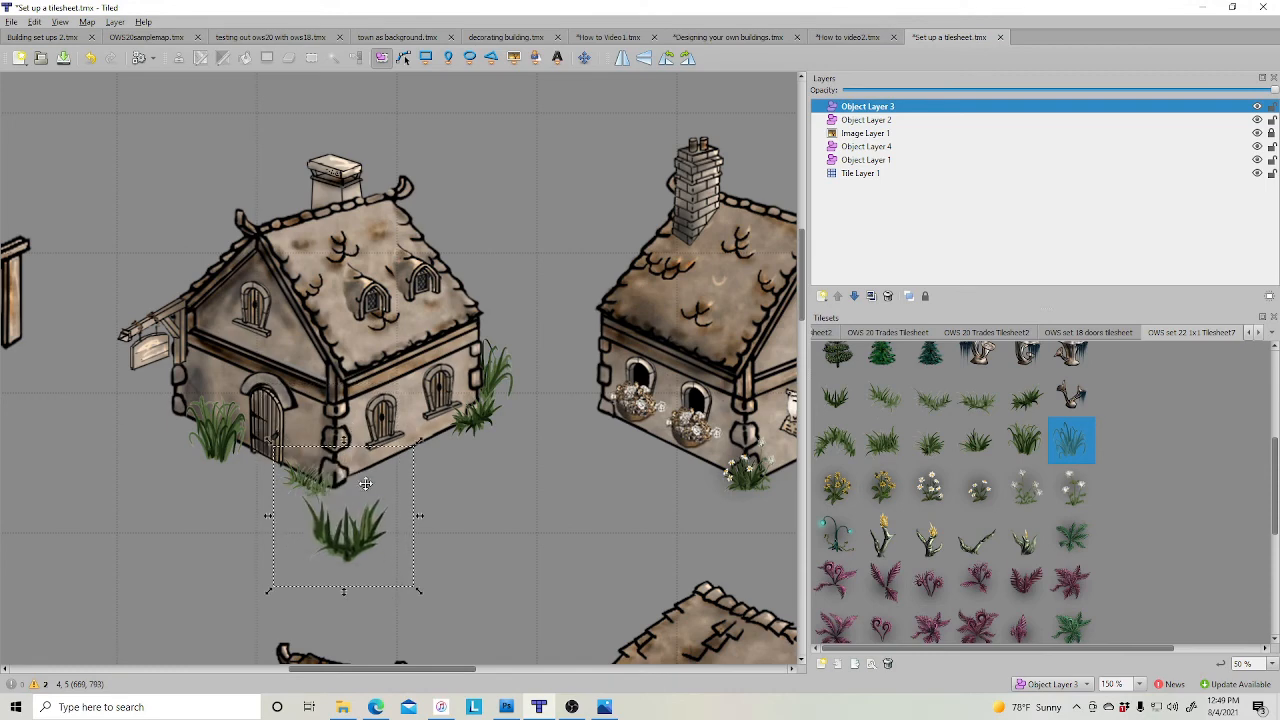
pyautogui.click(381, 413)
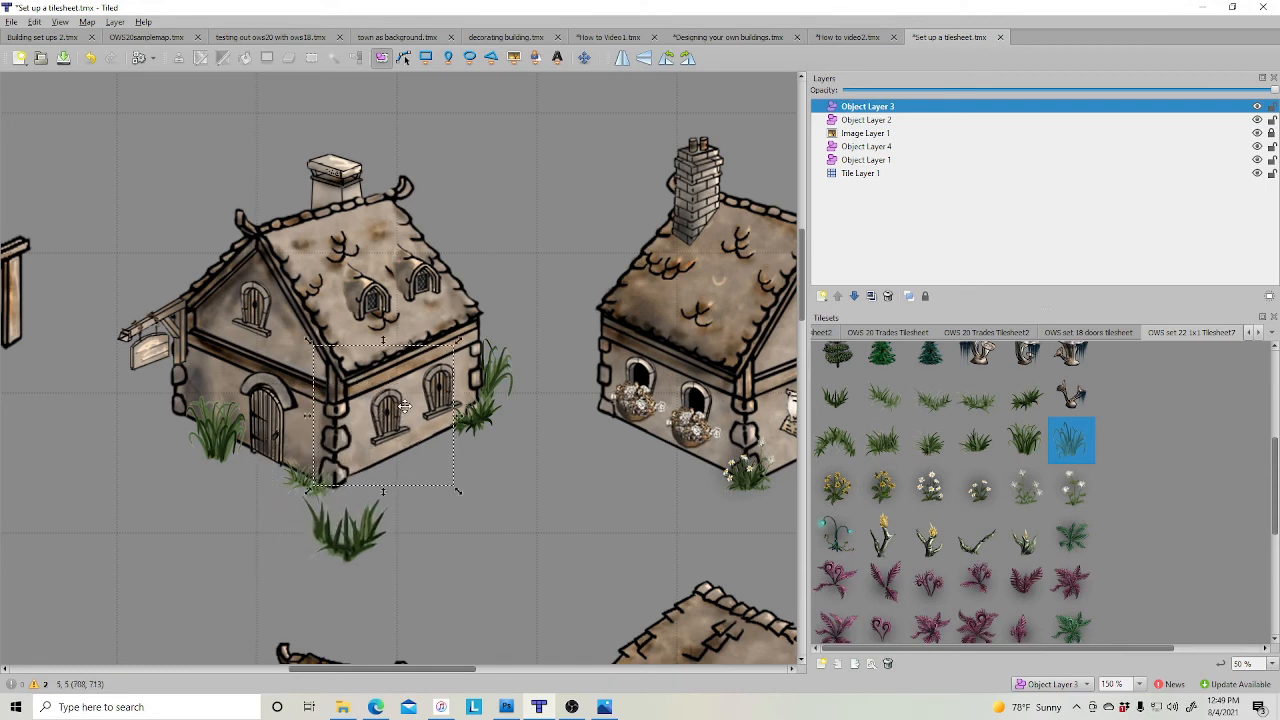
pyautogui.click(356, 556)
pyautogui.moveTo(356, 556); pyautogui.dragTo(351, 492)
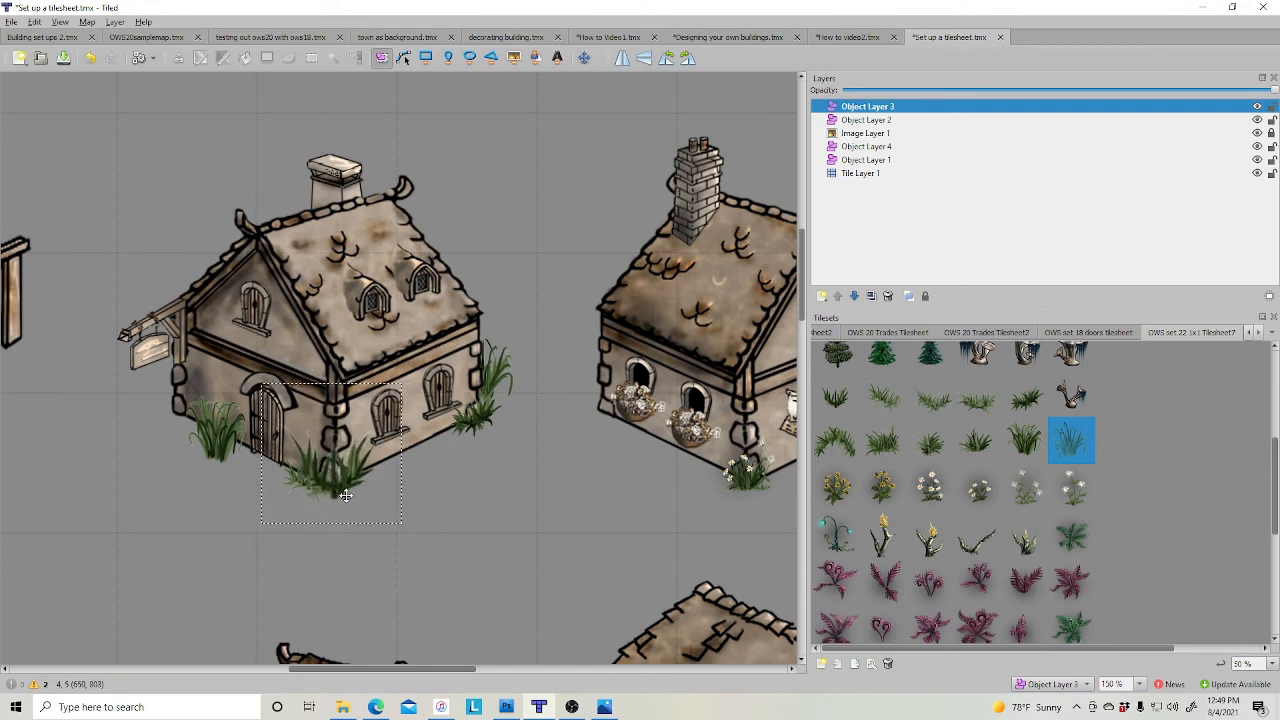
pyautogui.click(588, 504)
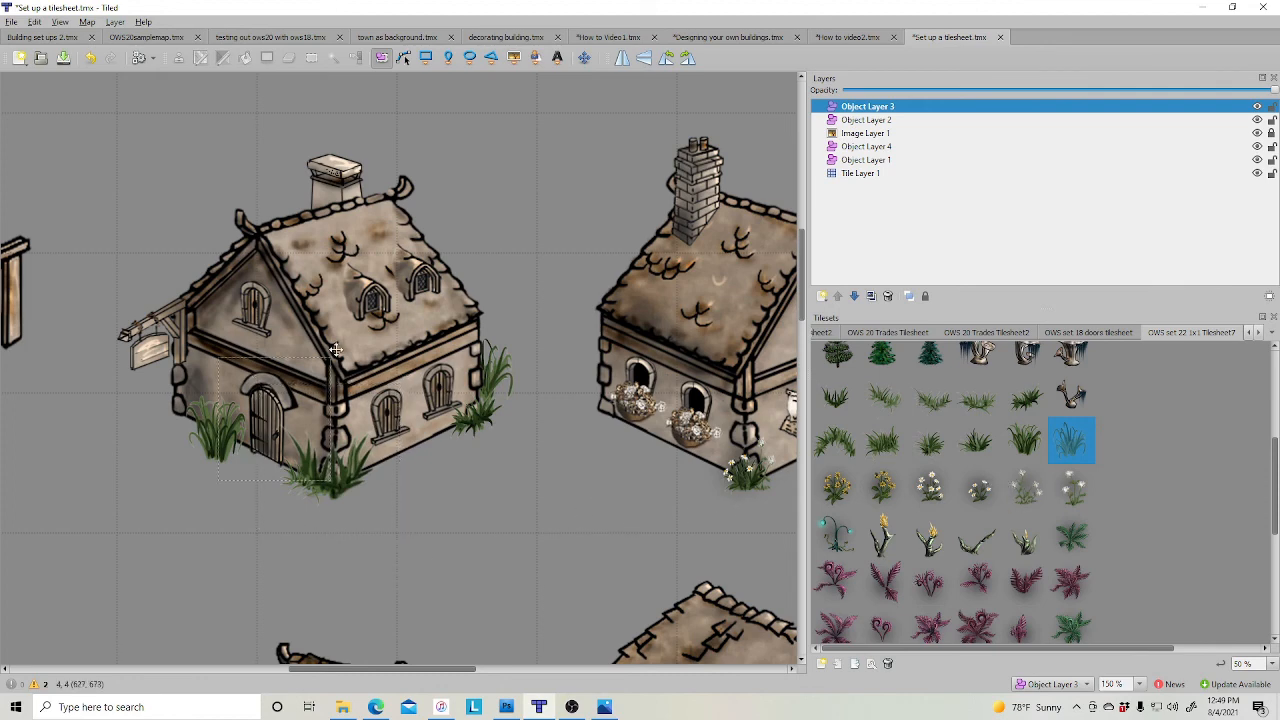
# - Duplicate the gable window and place the copy on the front wall between the door and the outer corner
pyautogui.rightClick(259, 301)
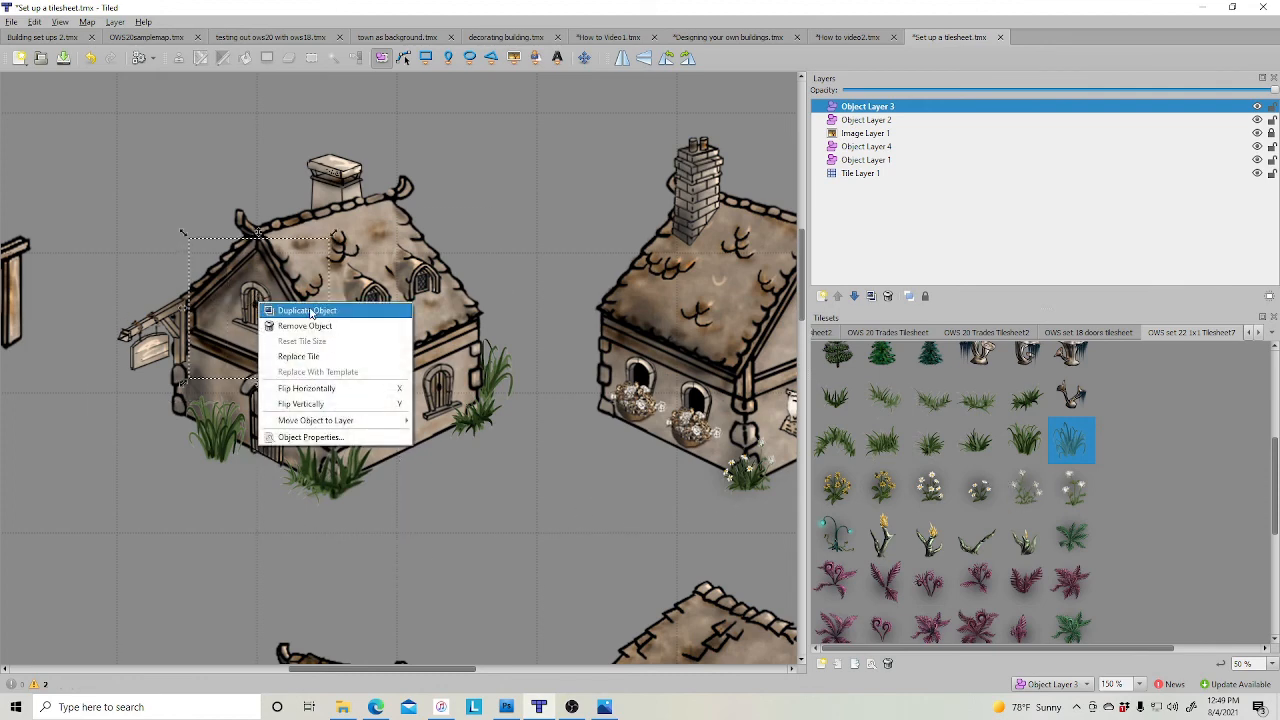
pyautogui.click(260, 302)
pyautogui.moveTo(259, 301); pyautogui.dragTo(220, 387)
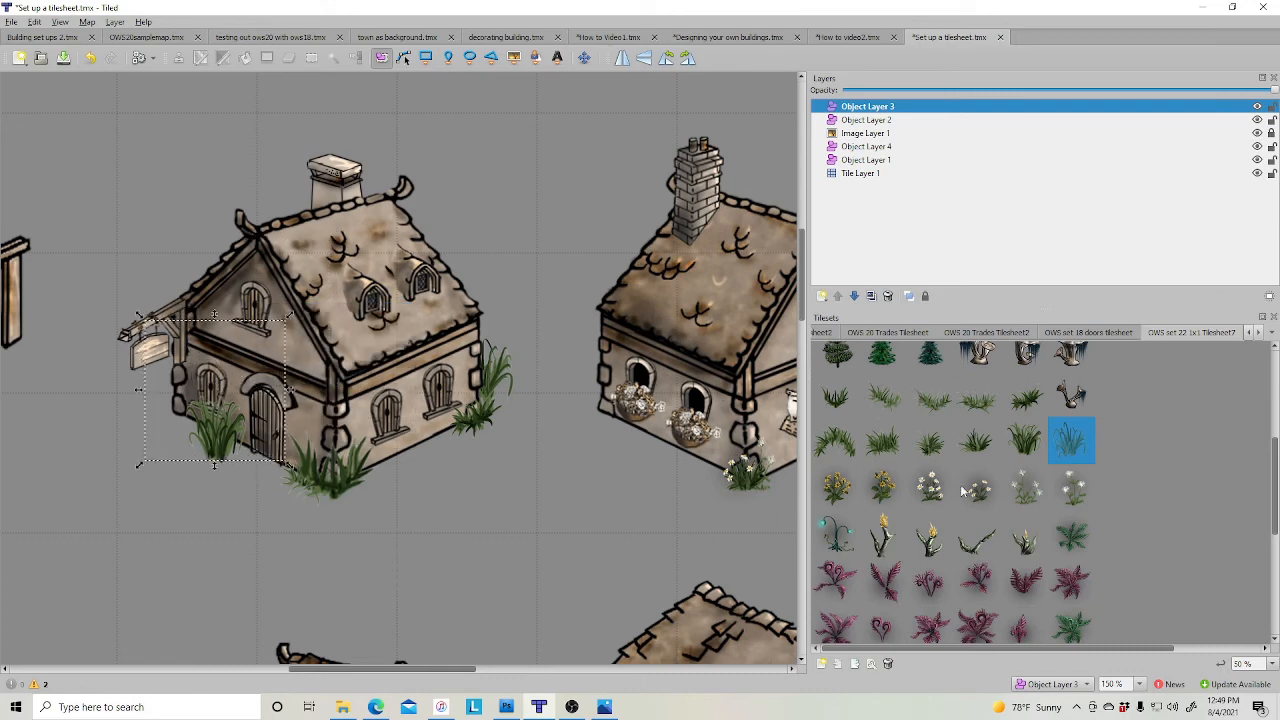
# - Place one leafy ivy vine over the eave above the side-wall windows and a different one above the front door
pyautogui.scroll(-3, 961, 491)
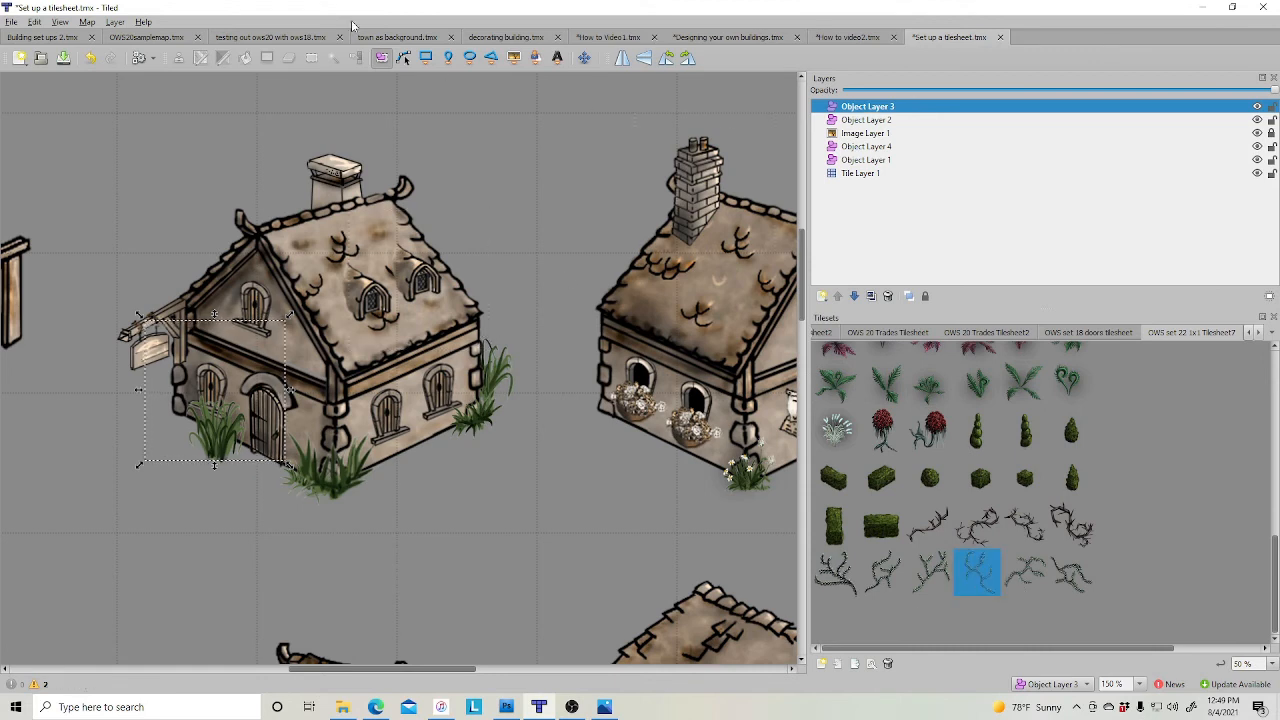
pyautogui.click(513, 57)
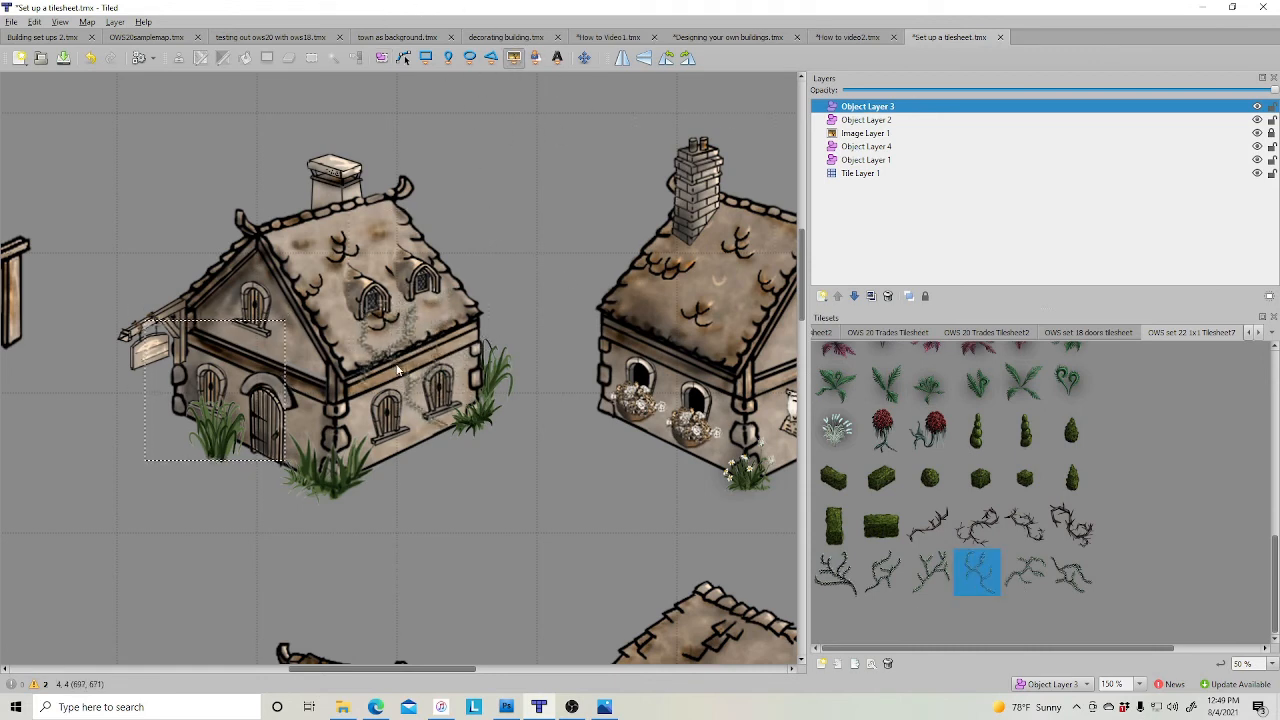
pyautogui.click(424, 360)
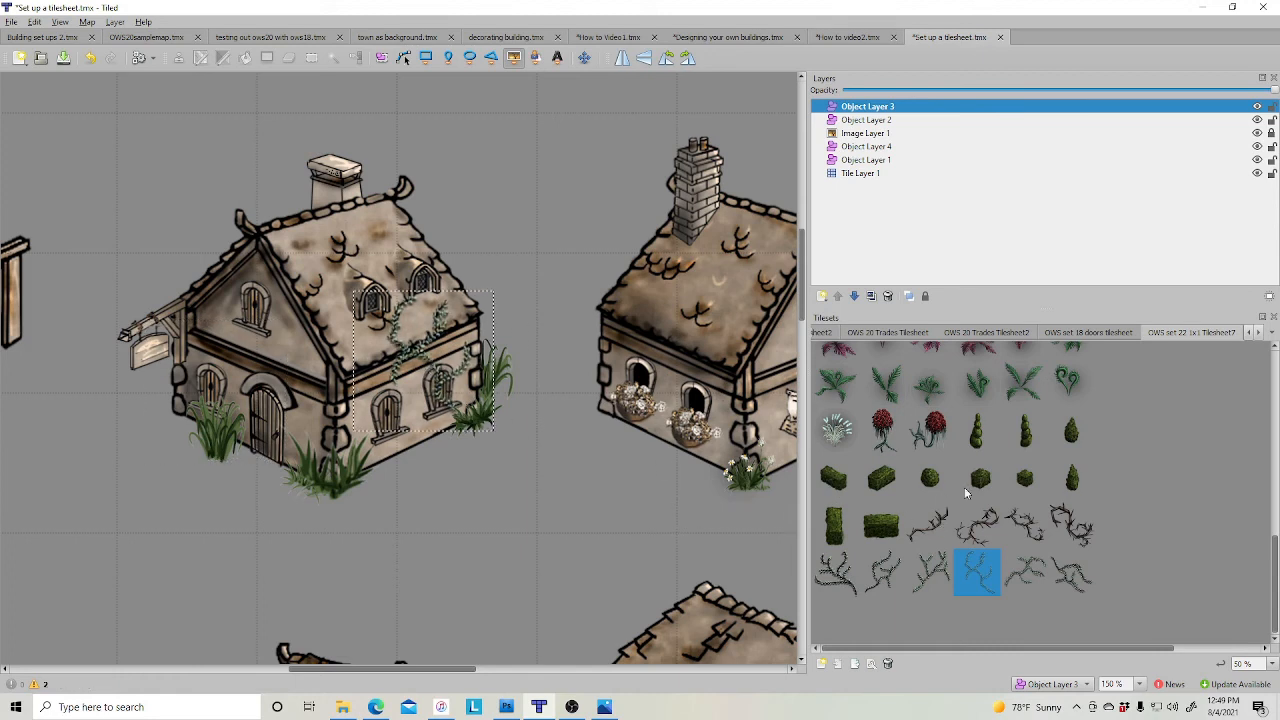
pyautogui.click(255, 377)
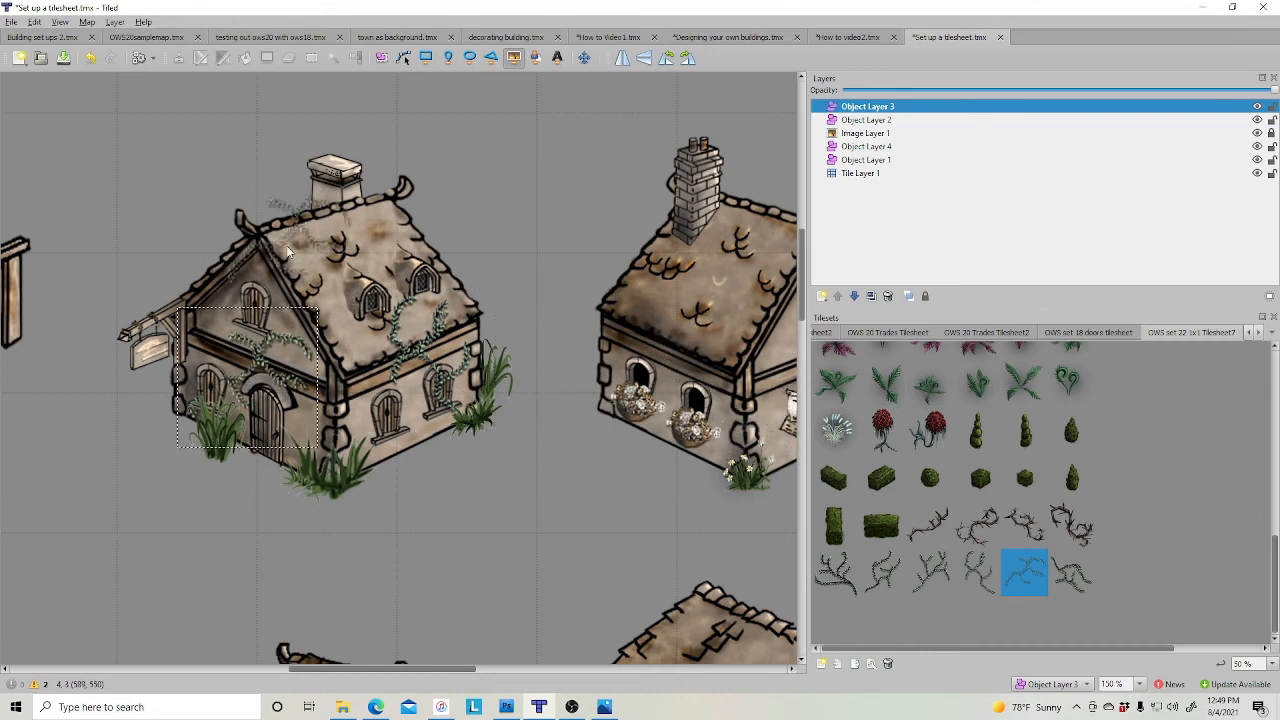
# - Create a new object layer above the others and place a branching ivy vine on it over the cottage's gable
pyautogui.rightClick(876, 218)
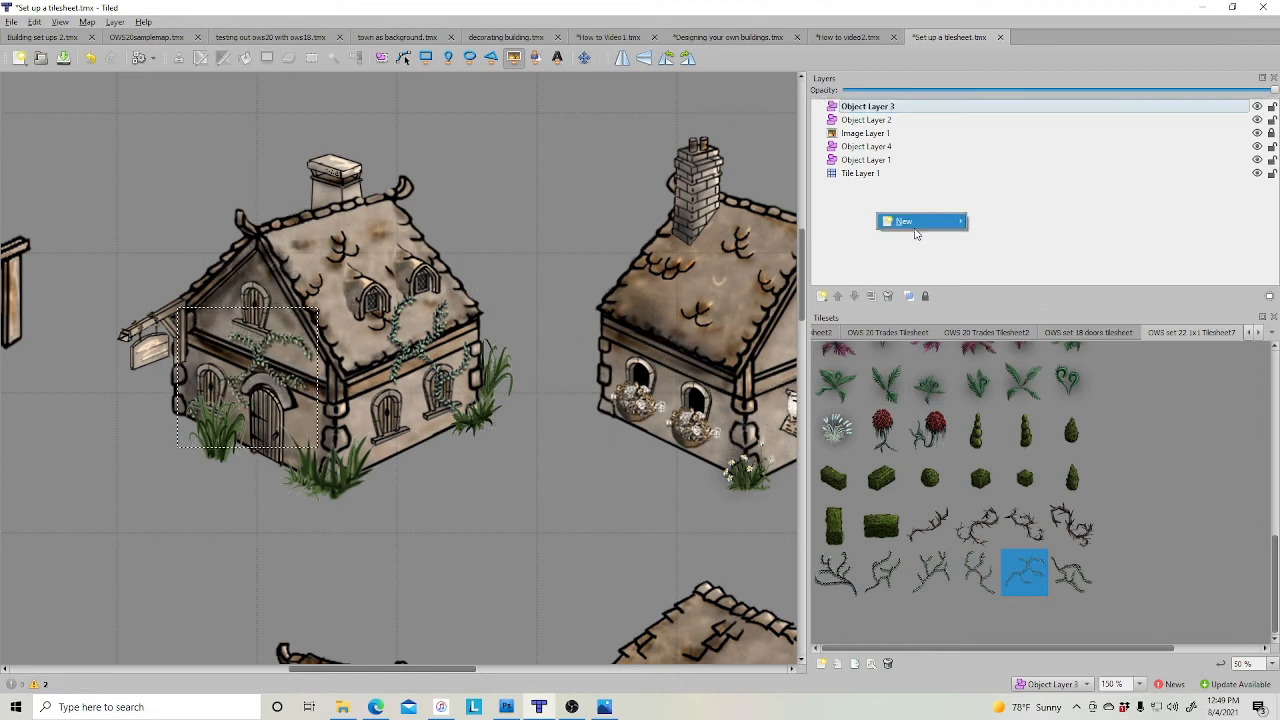
pyautogui.moveTo(910, 221)
pyautogui.click(1005, 234)
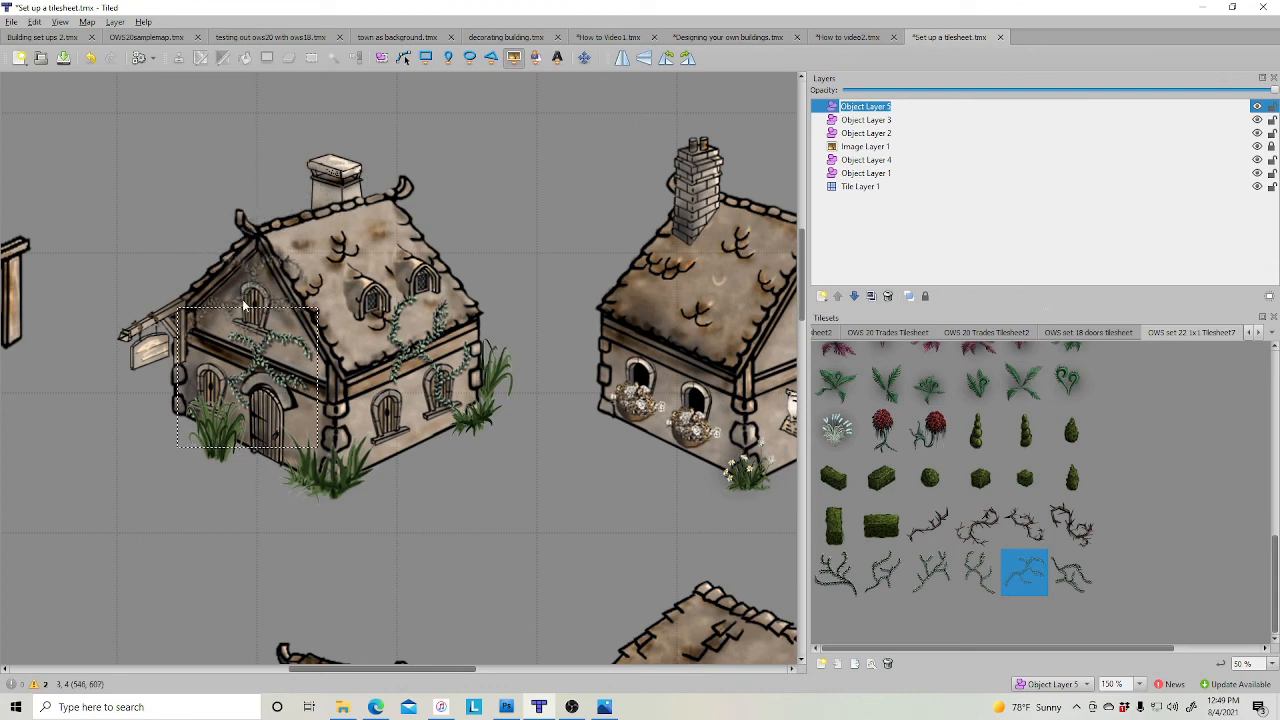
pyautogui.press('Return')
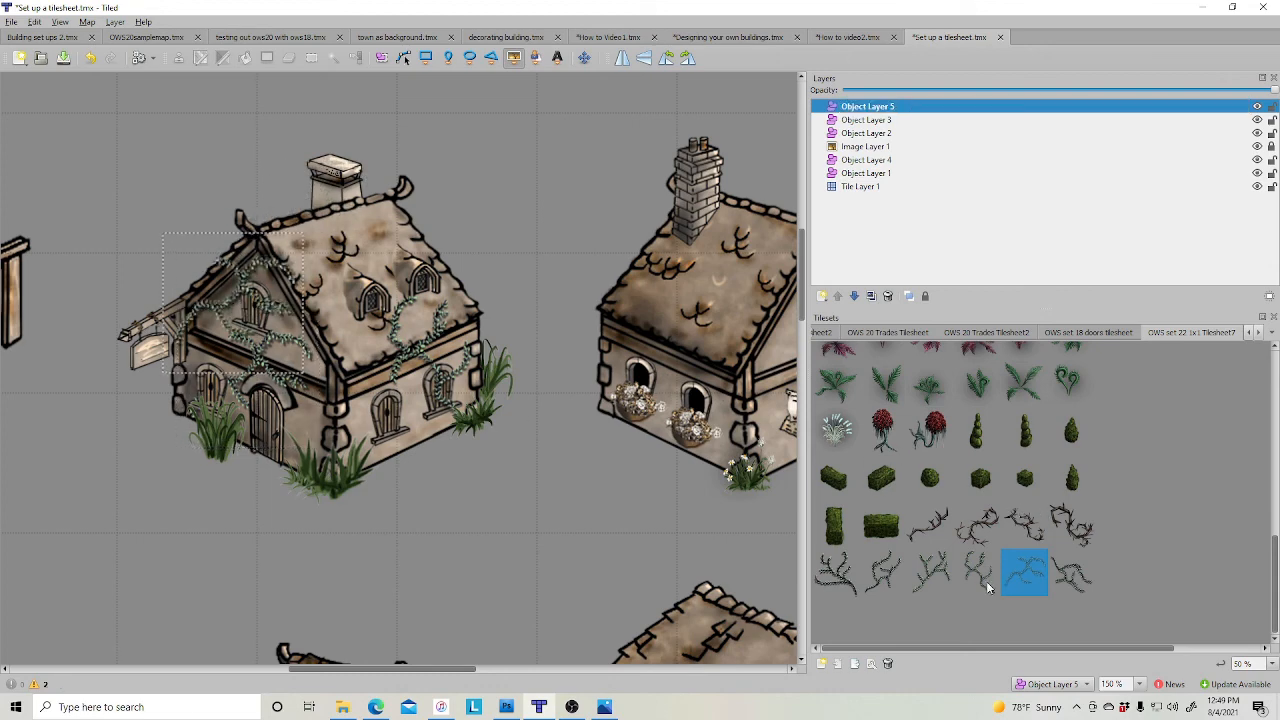
# - Place three different ivy vines across the dormers, the middle of the roof, and the eave at the cottage's front corner
pyautogui.click(1071, 573)
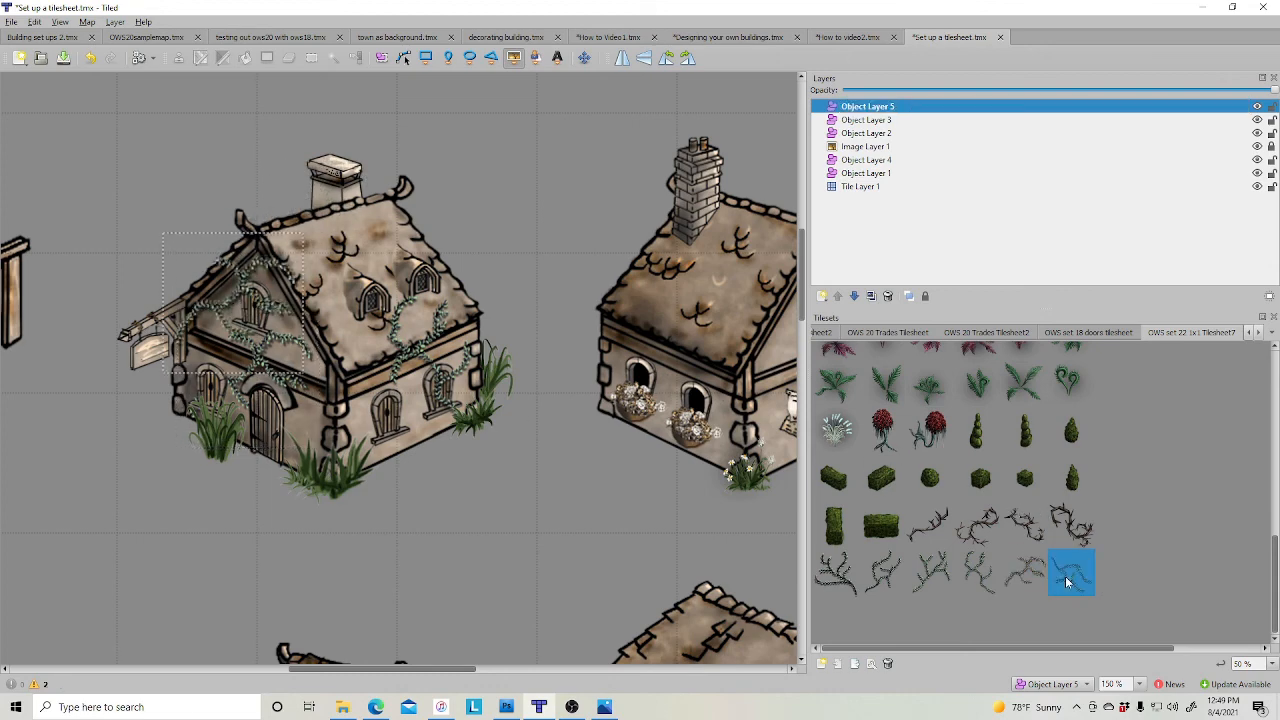
pyautogui.click(400, 249)
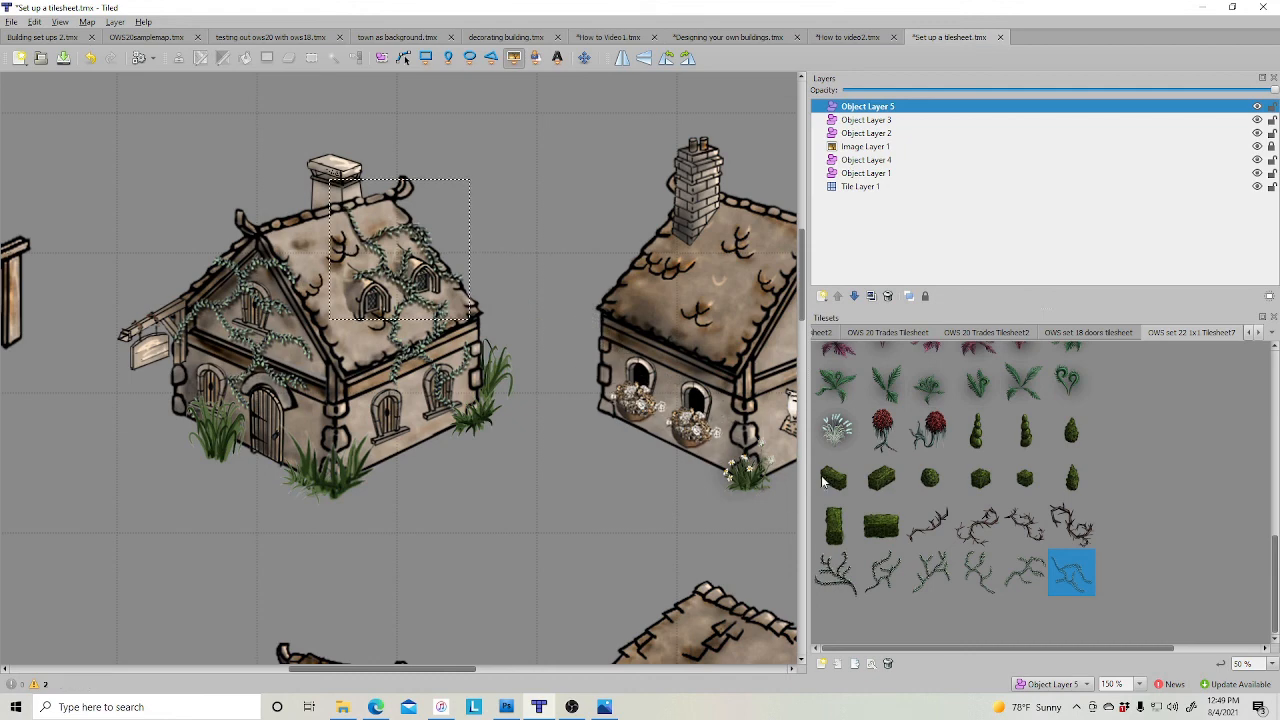
pyautogui.click(851, 585)
pyautogui.click(338, 266)
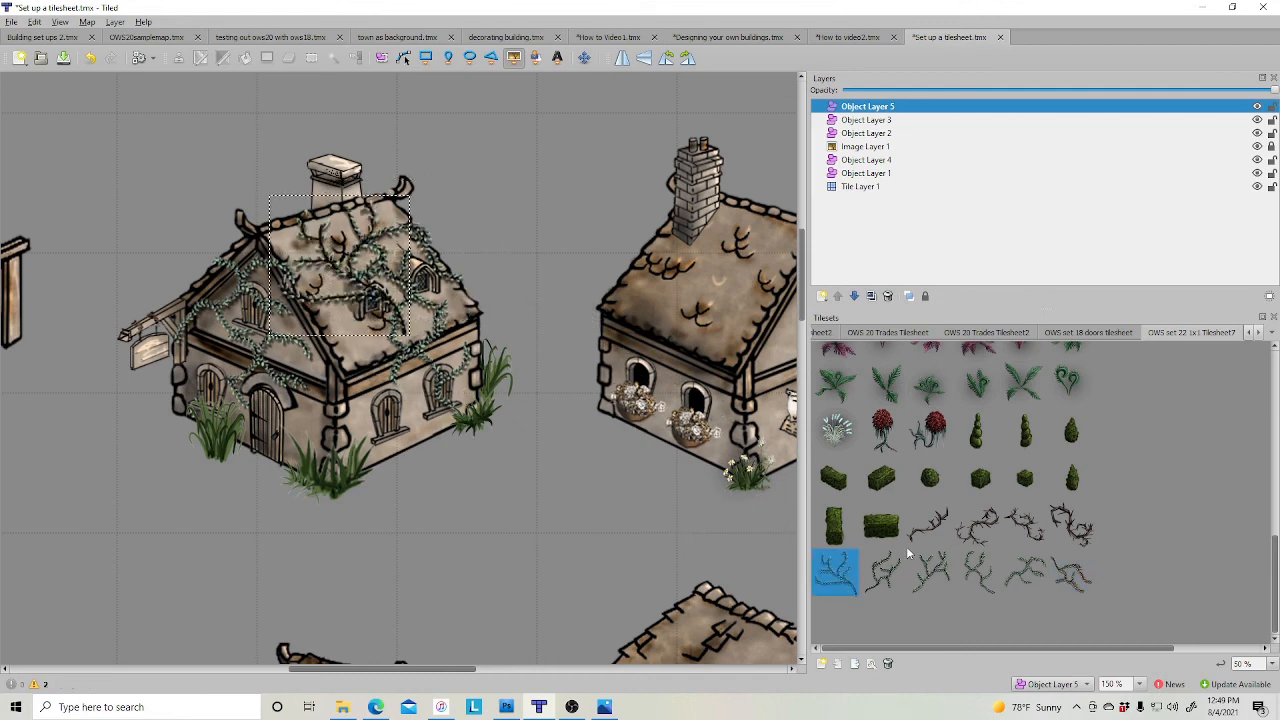
pyautogui.click(929, 580)
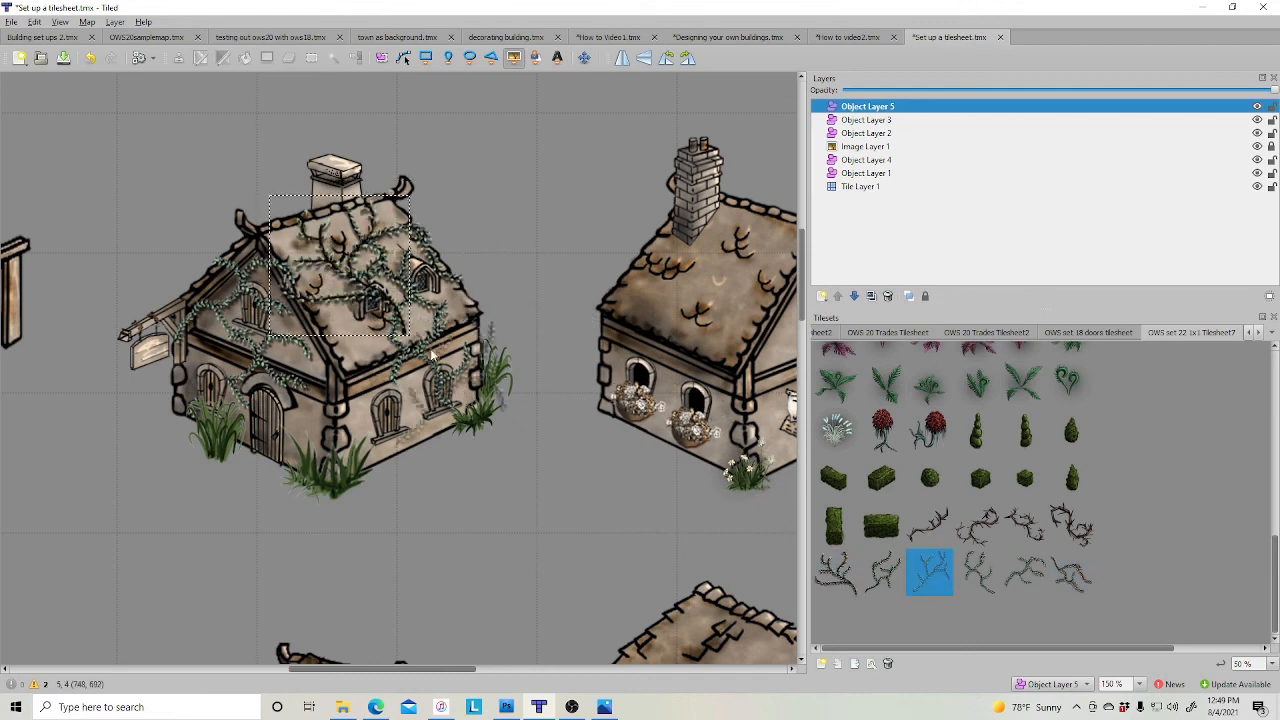
pyautogui.click(360, 388)
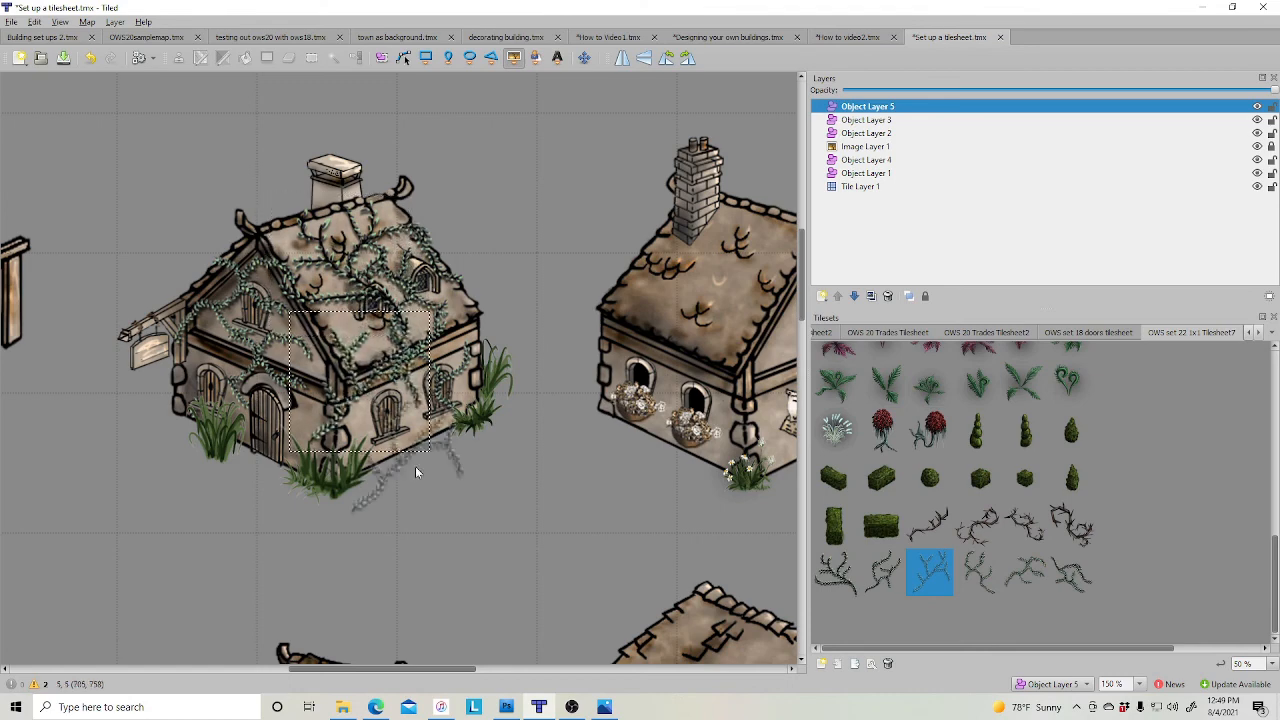
# - Place two different bare thorny branches on the ivy-covered cottage, one across the side-wall windows and one on the roof near the gable peak
pyautogui.click(977, 525)
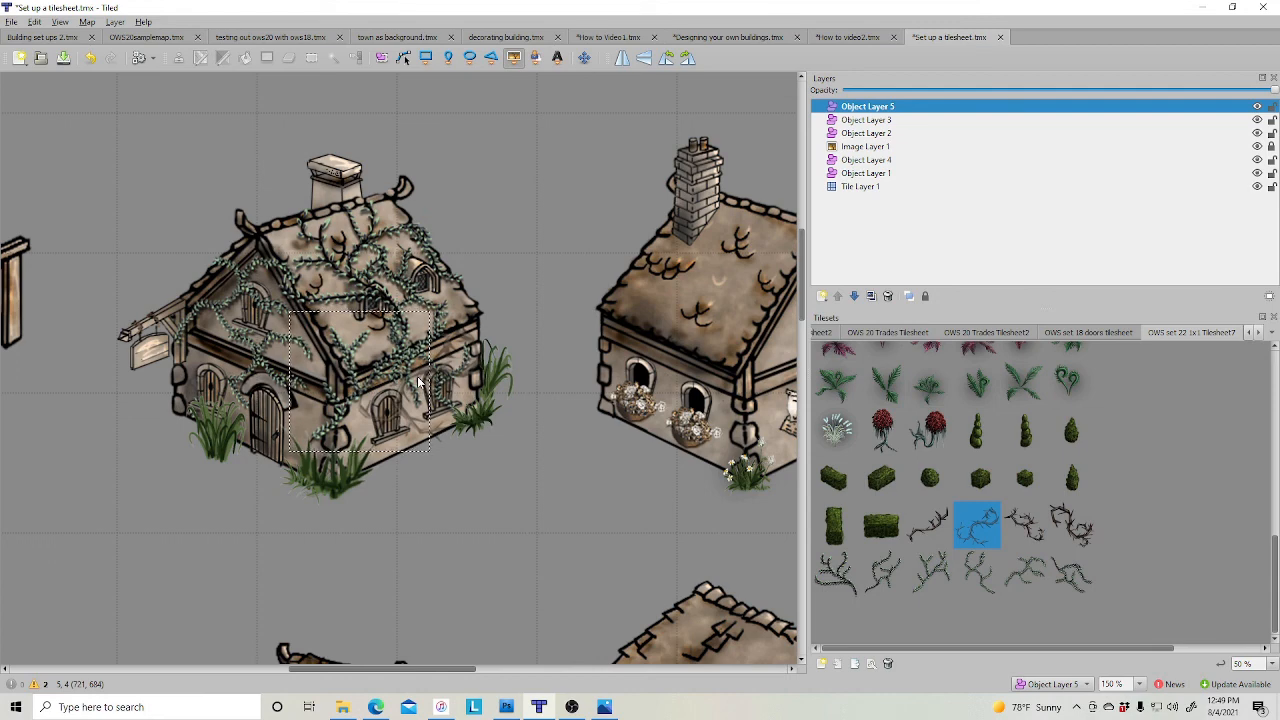
pyautogui.click(478, 380)
pyautogui.click(1022, 540)
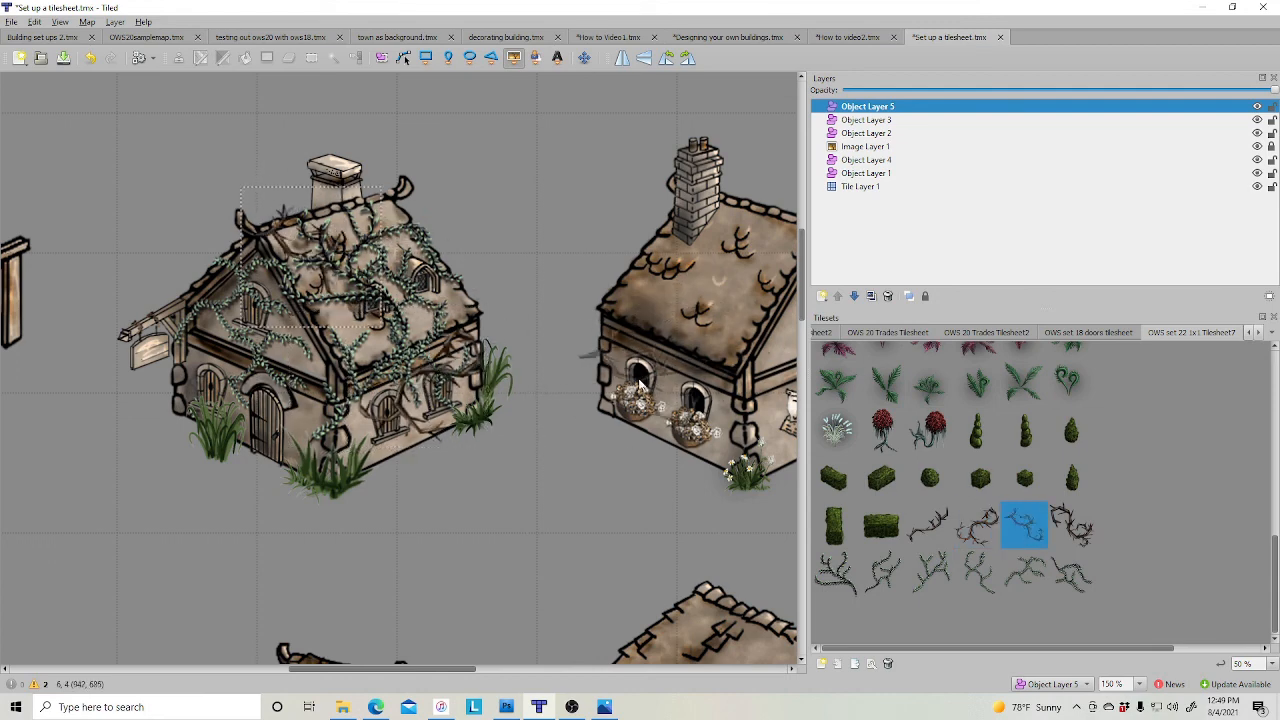
# - Add two more different thorny branches, one around the outer dormer and roof edge and one along the side wall below its windows
pyautogui.click(1075, 535)
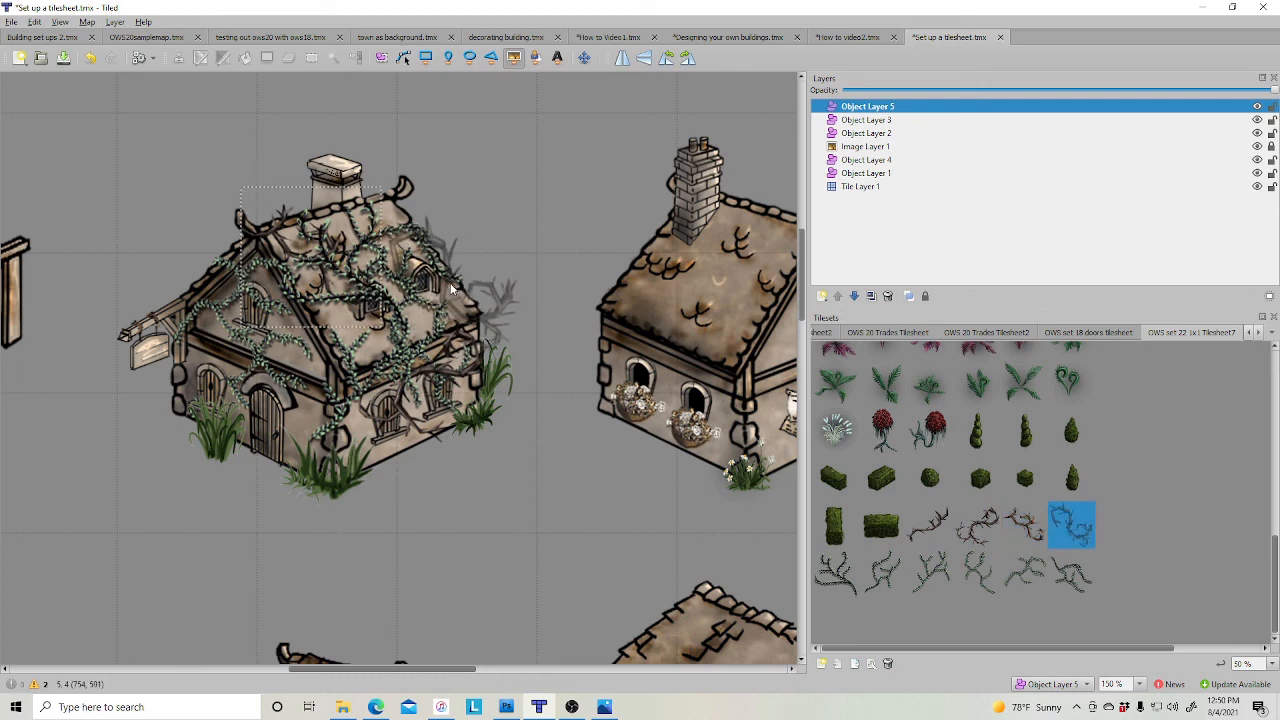
pyautogui.click(447, 284)
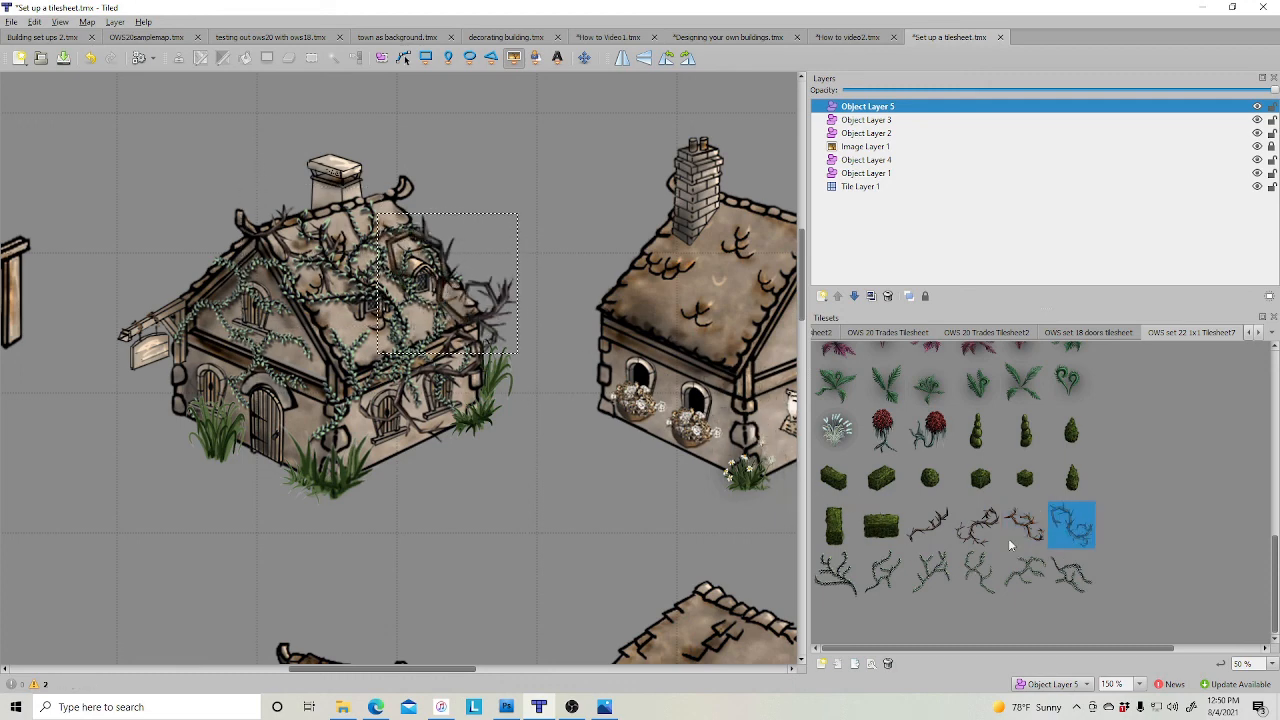
pyautogui.click(922, 538)
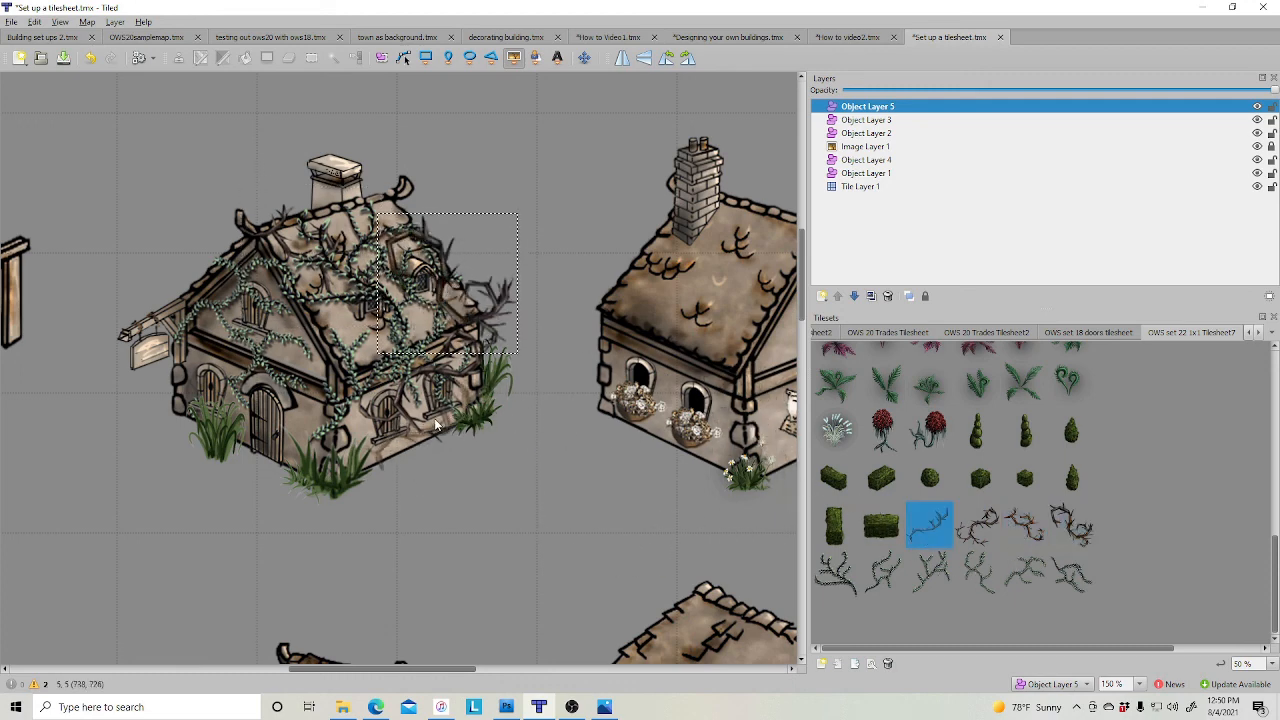
pyautogui.click(428, 427)
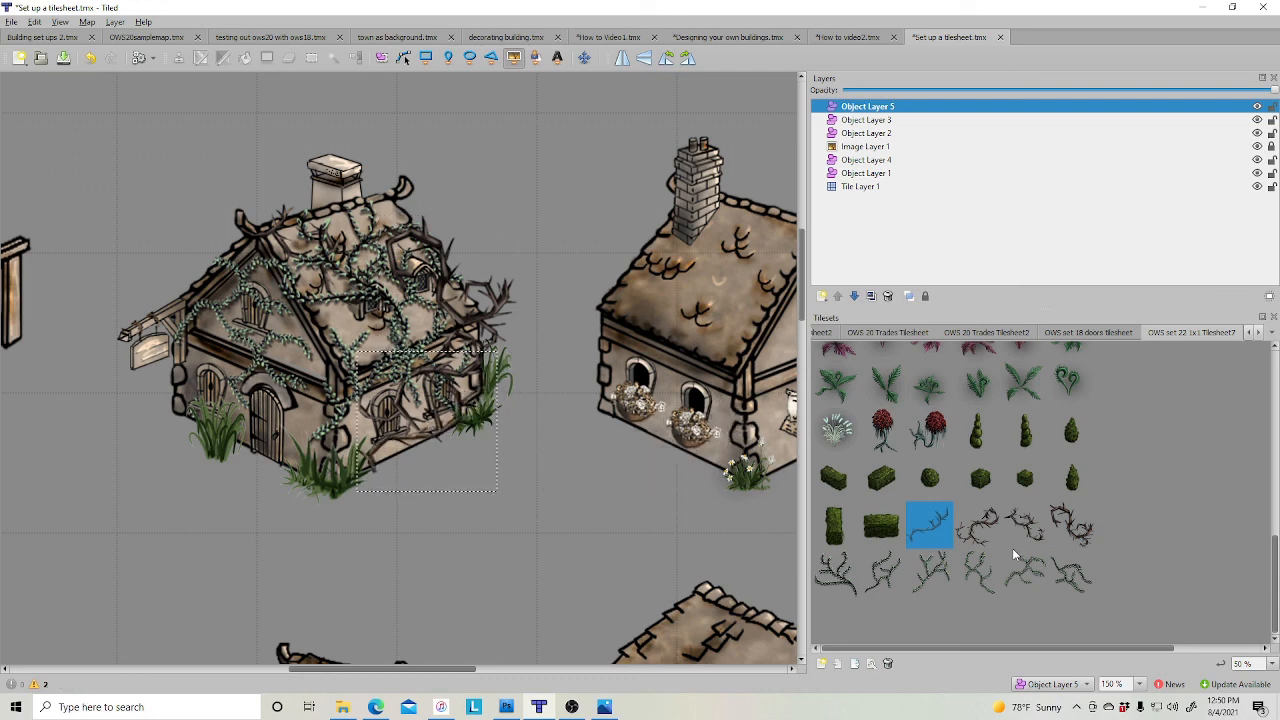
# - Place a curling thorny branch on Object Layer 4 so it sits behind the cottage's gable roof edge
pyautogui.click(979, 531)
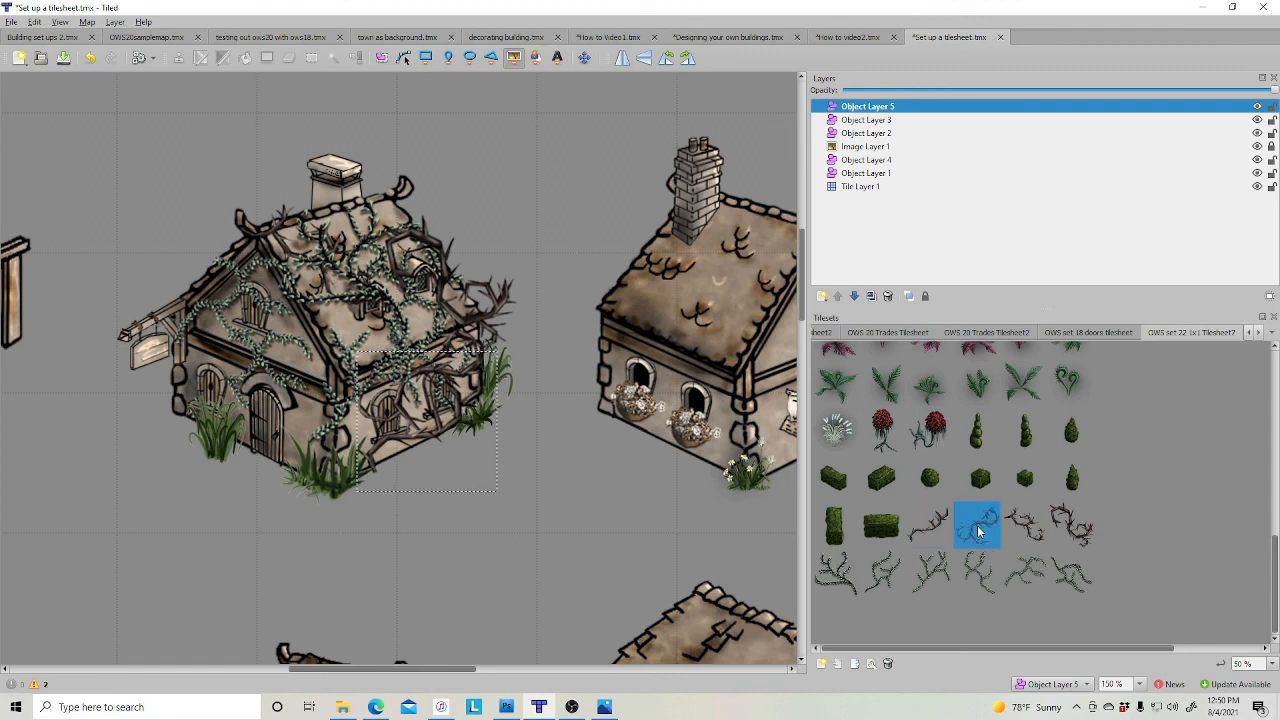
pyautogui.click(849, 165)
pyautogui.click(220, 247)
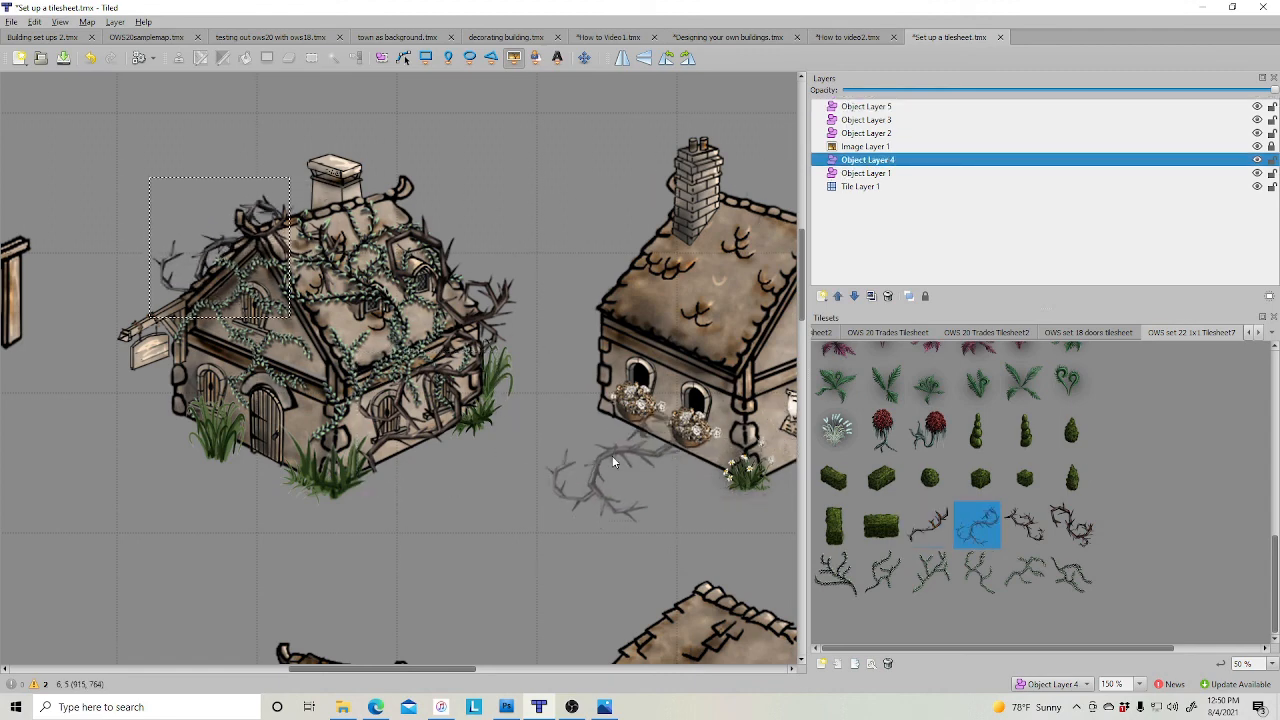
pyautogui.hscroll(4, 550, 550)
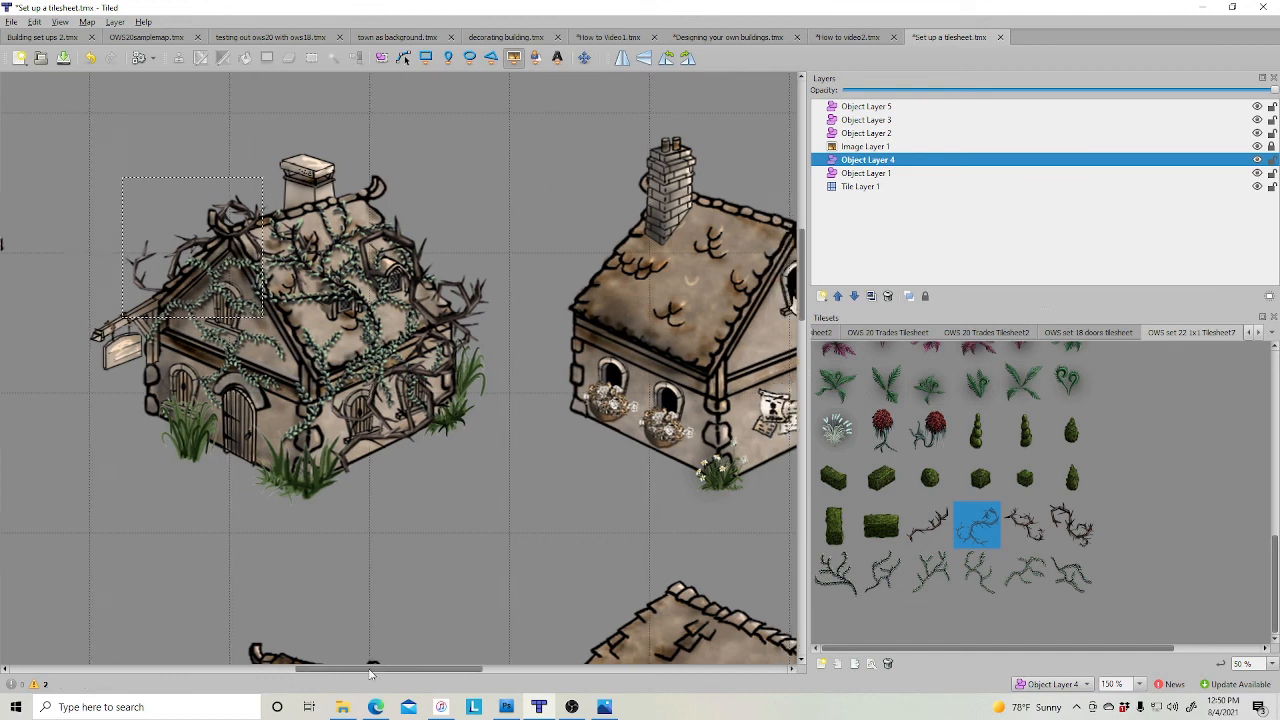
pyautogui.keyDown('ctrl'); pyautogui.scroll(-1, 588, 481); pyautogui.keyUp('ctrl')
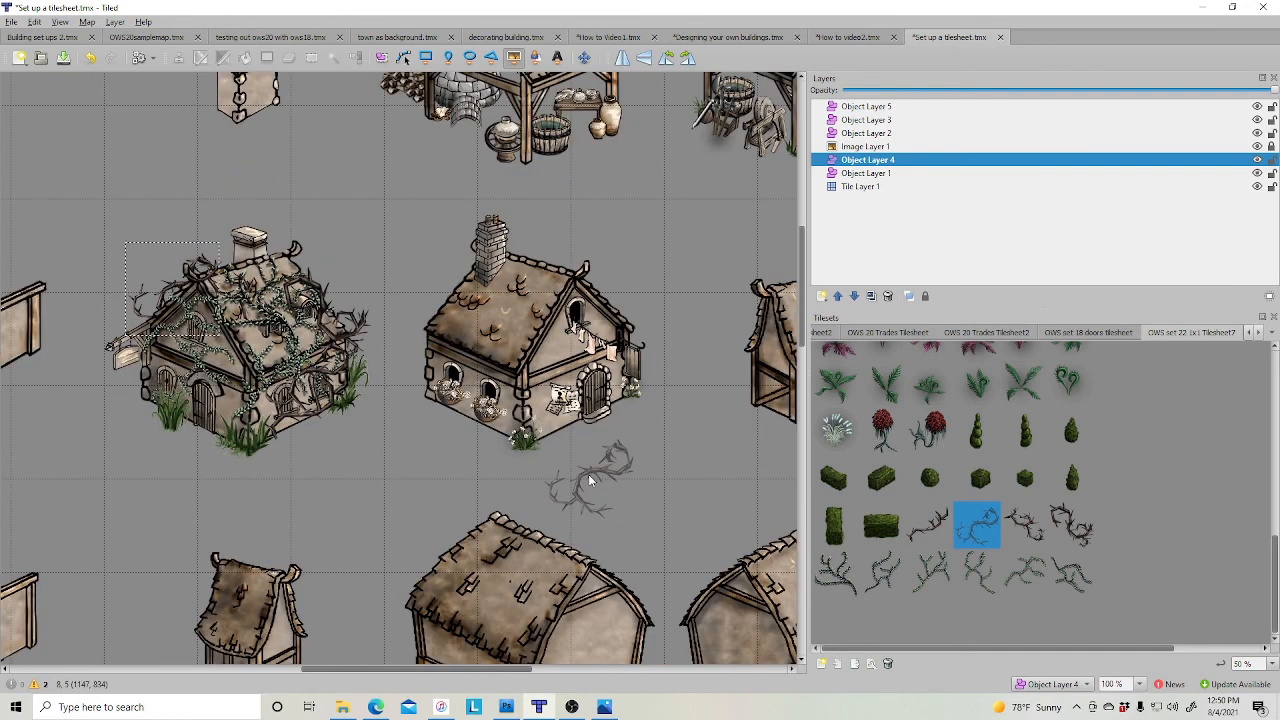
pyautogui.keyDown('ctrl'); pyautogui.scroll(-1, 589, 473); pyautogui.keyUp('ctrl')
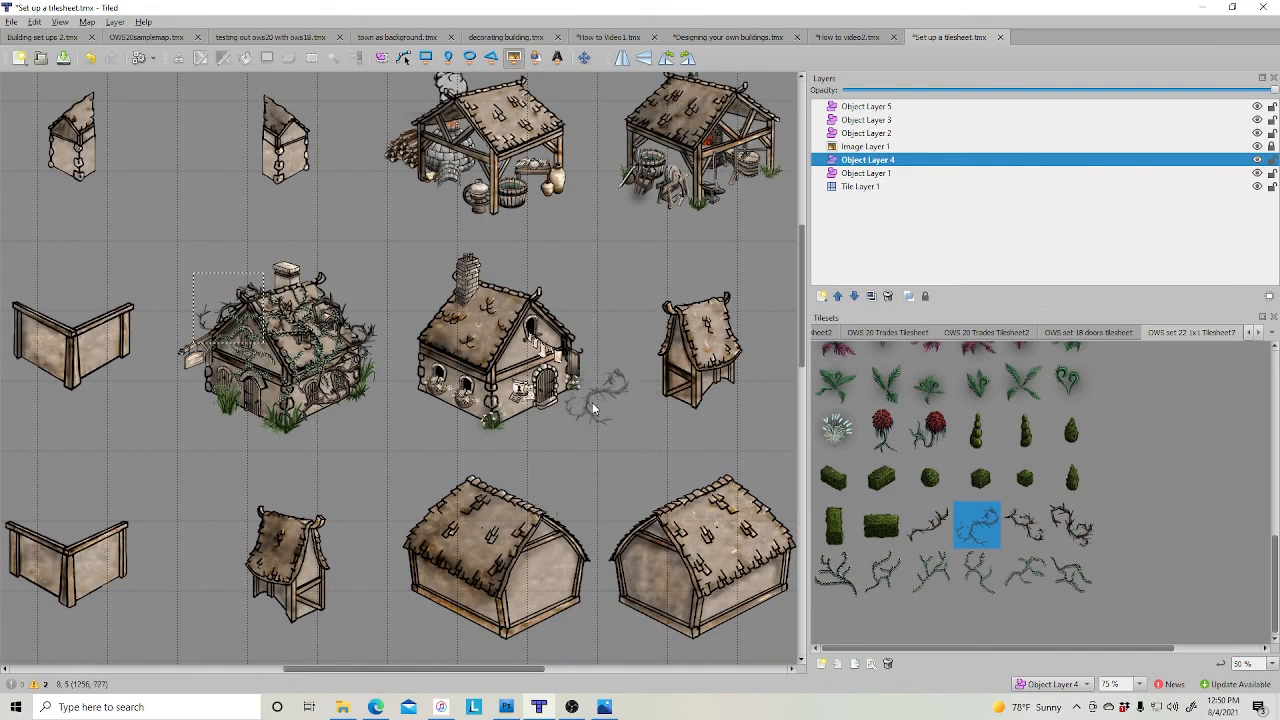
pyautogui.scroll(2, 603, 458)
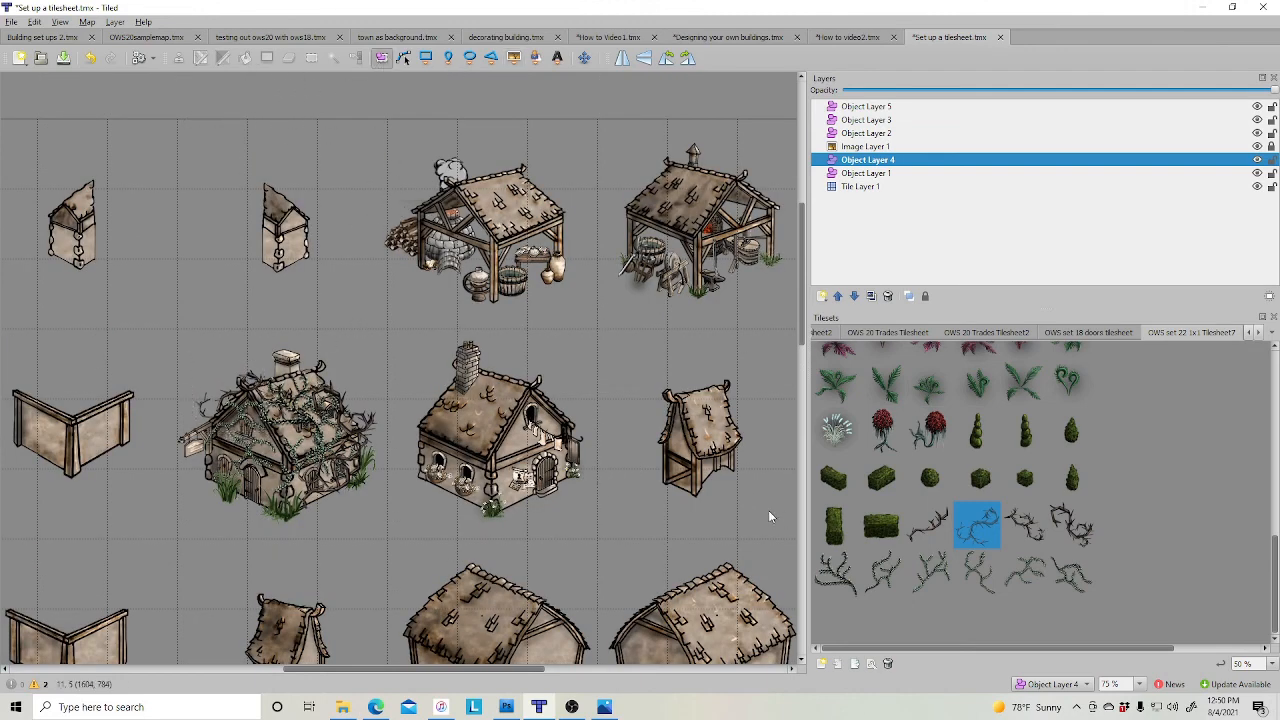
pyautogui.scroll(-2, 697, 483)
pyautogui.scroll(2, 648, 475)
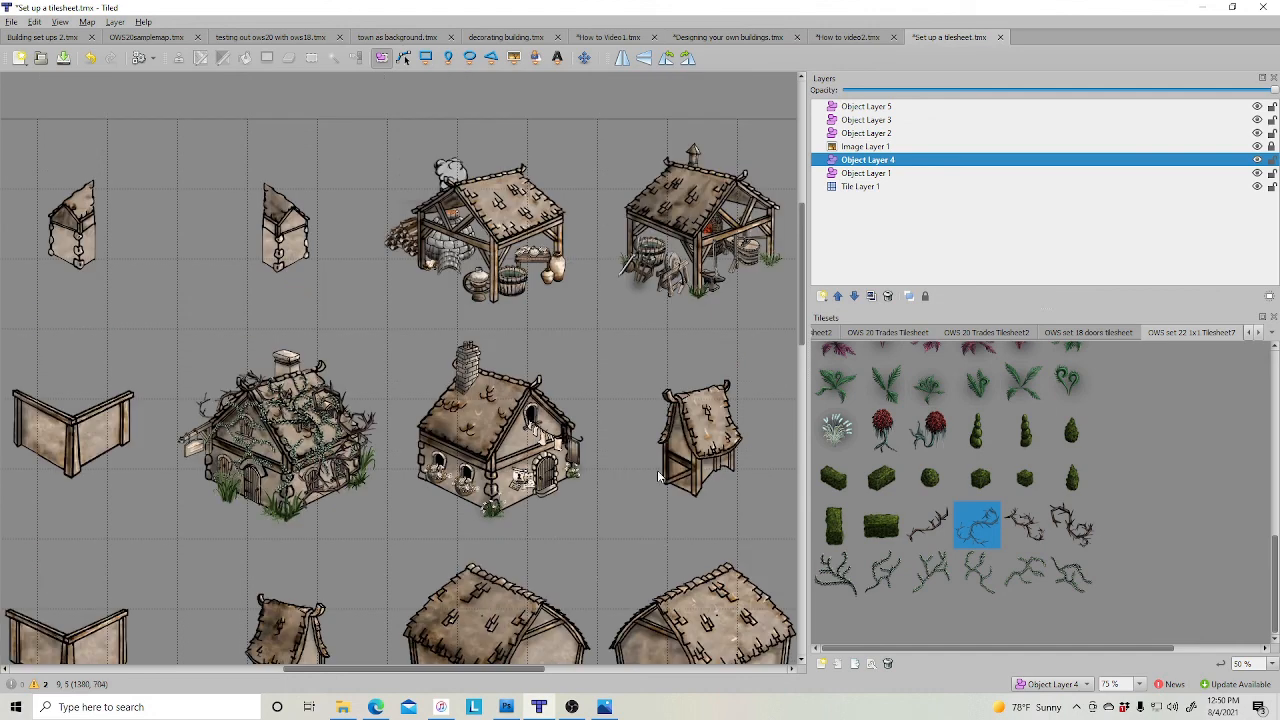